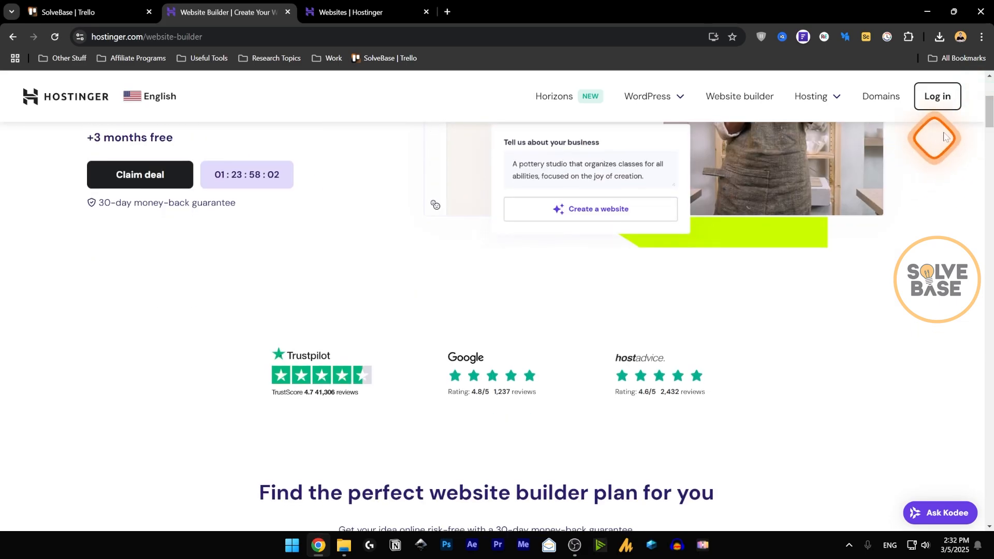
Step: Review the prices and features of the Premium and Business Website Builder plans
drag(987, 127, 987, 145)
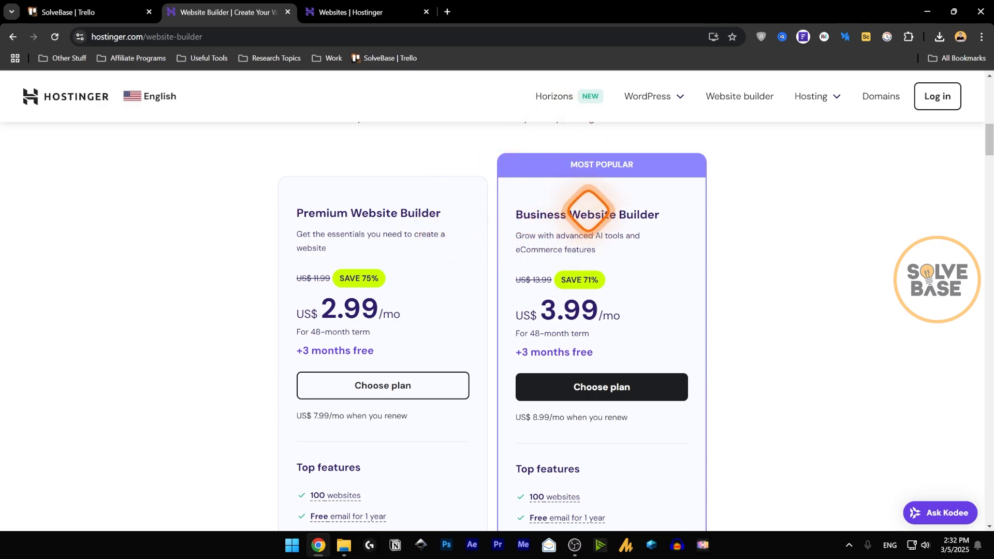
scroll(421, 268, down, 5)
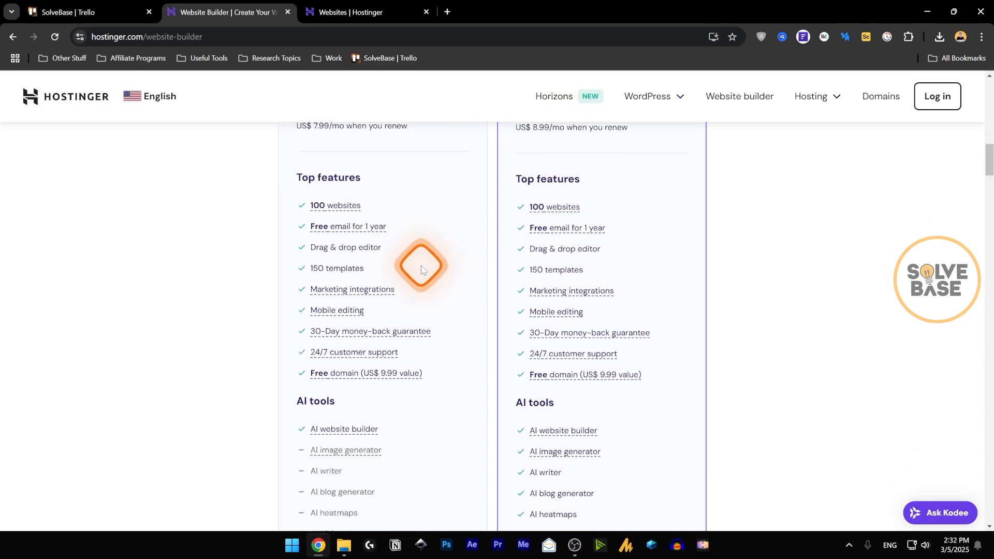
scroll(422, 268, down, 3)
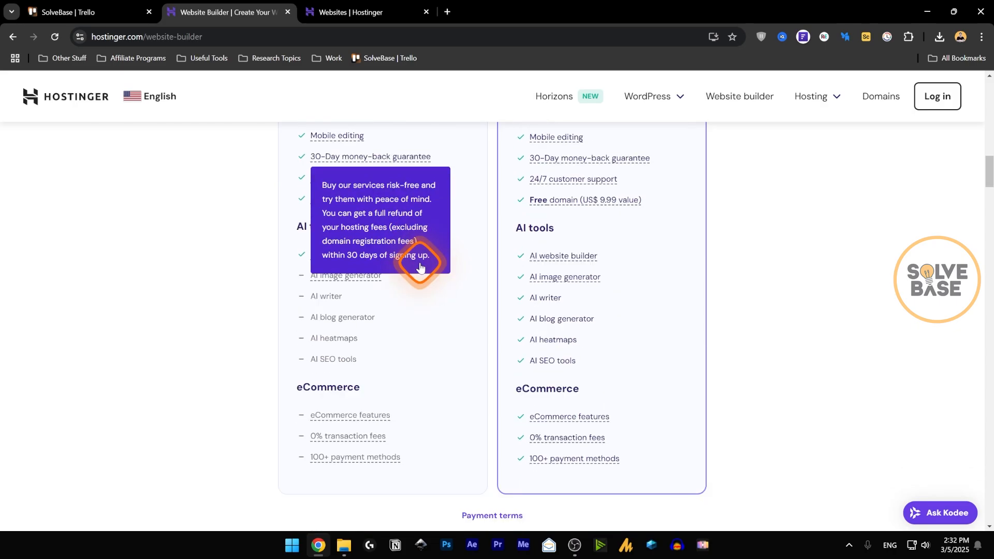
scroll(421, 267, up, 9)
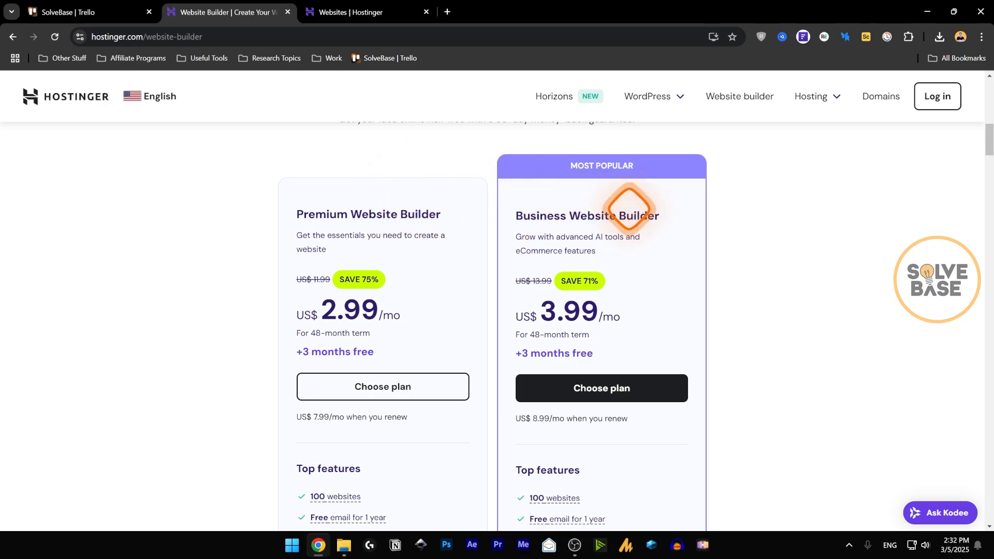
Step: View the web hosting plans for comparison and return to the Website Builder pricing page
click(808, 96)
click(804, 133)
mouse_move(842, 105)
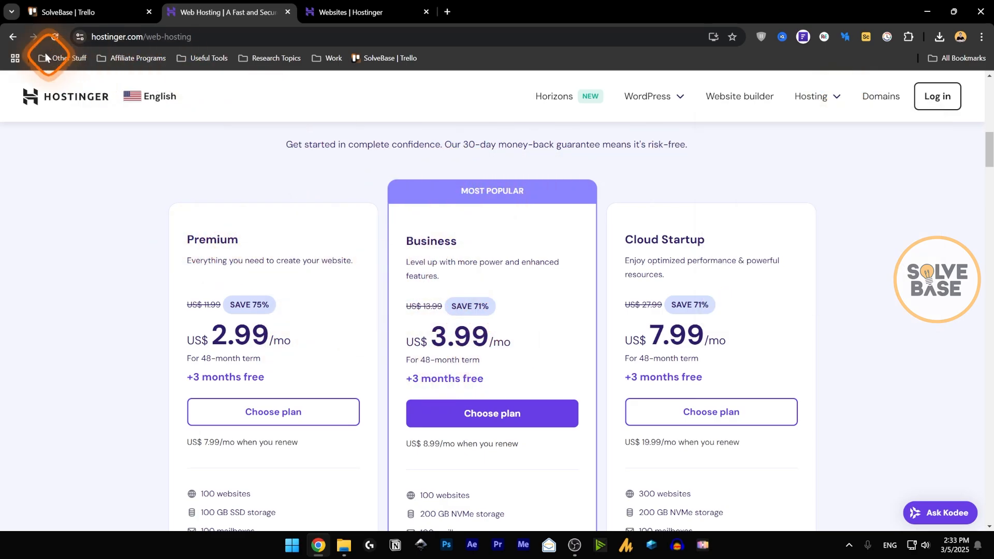
click(13, 36)
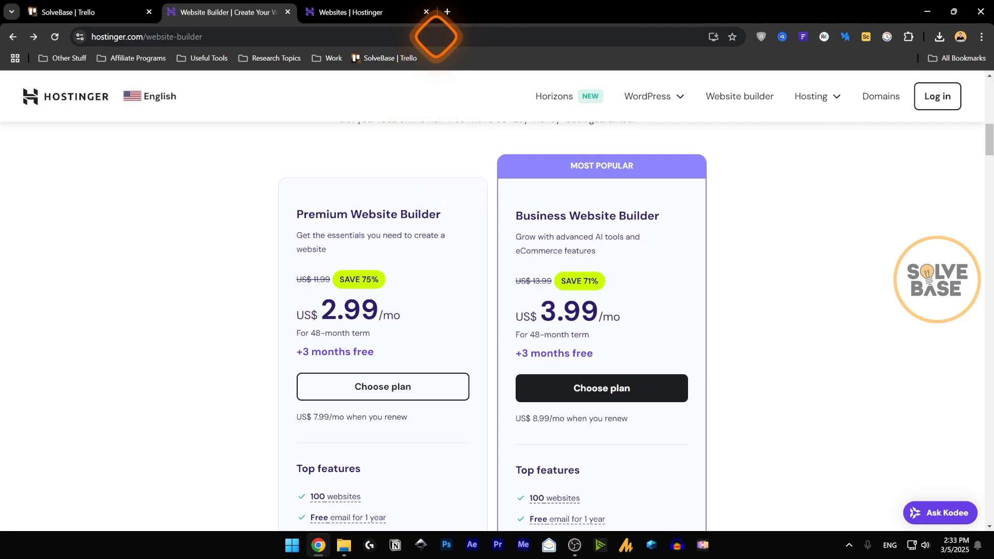
mouse_move(362, 15)
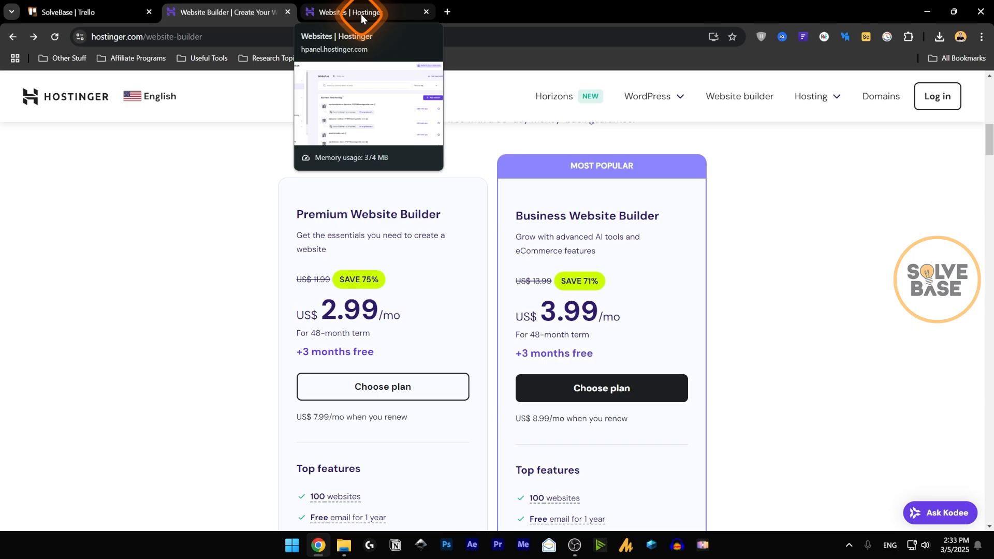
click(329, 11)
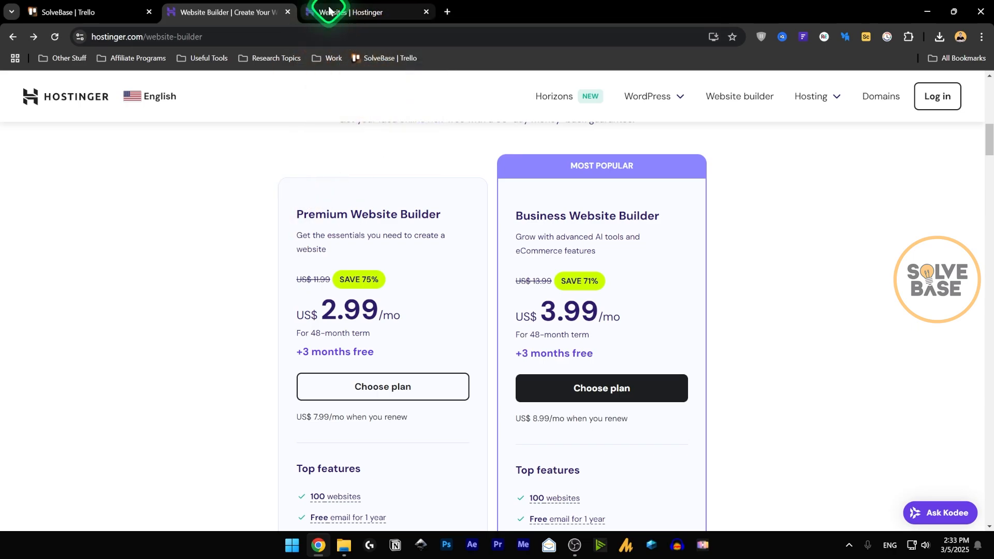
click(233, 12)
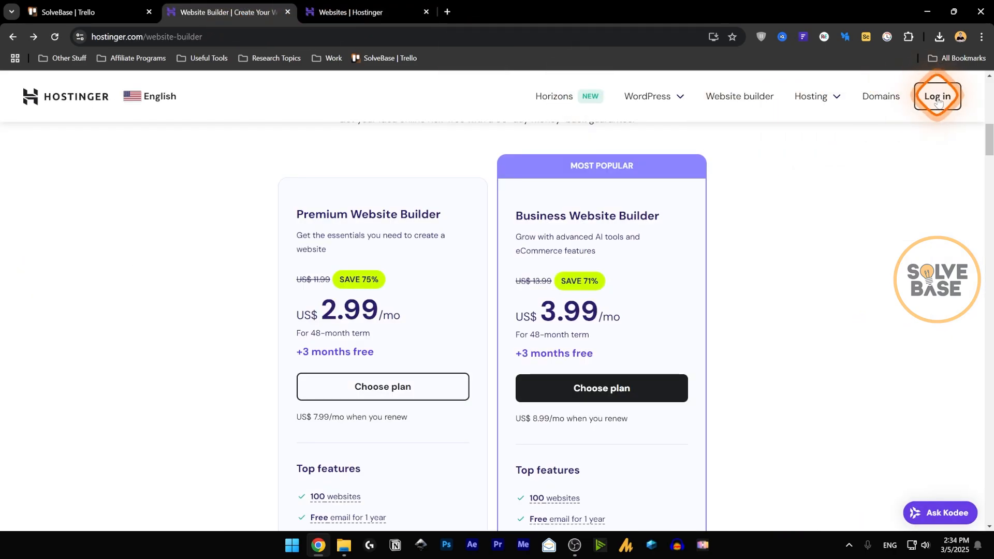
Step: Switch to the Hostinger control panel and open the management page of the Business Web Hosting plan from Home
click(334, 11)
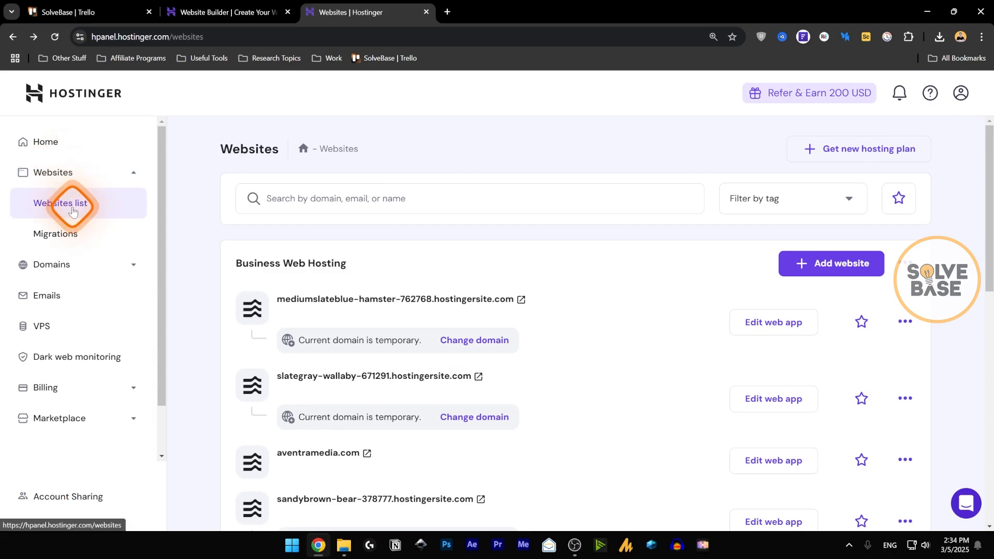
click(832, 269)
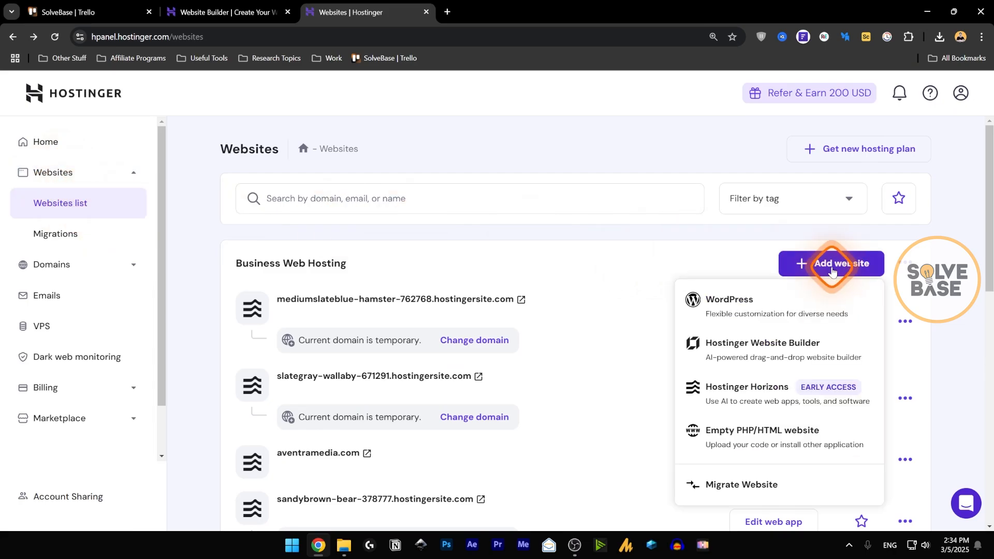
click(391, 150)
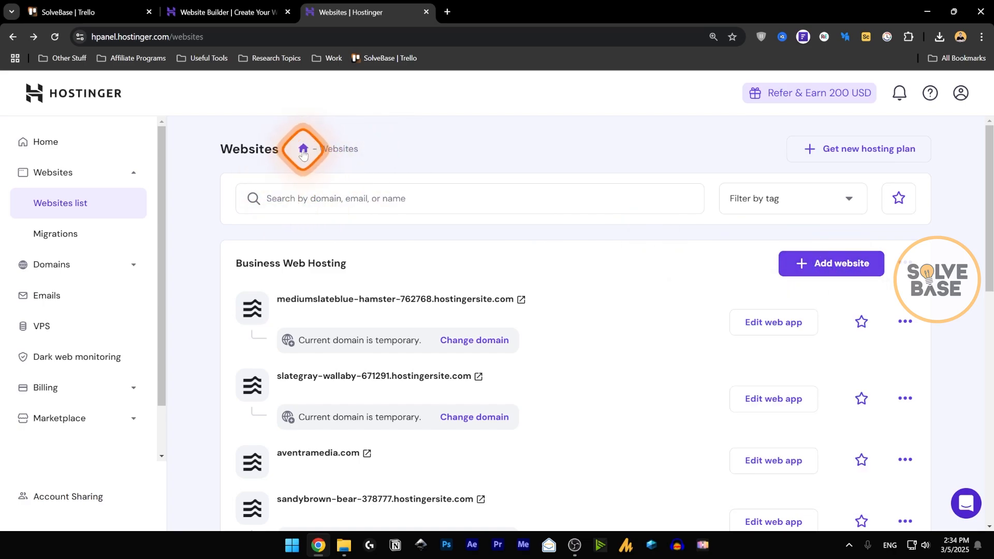
click(72, 140)
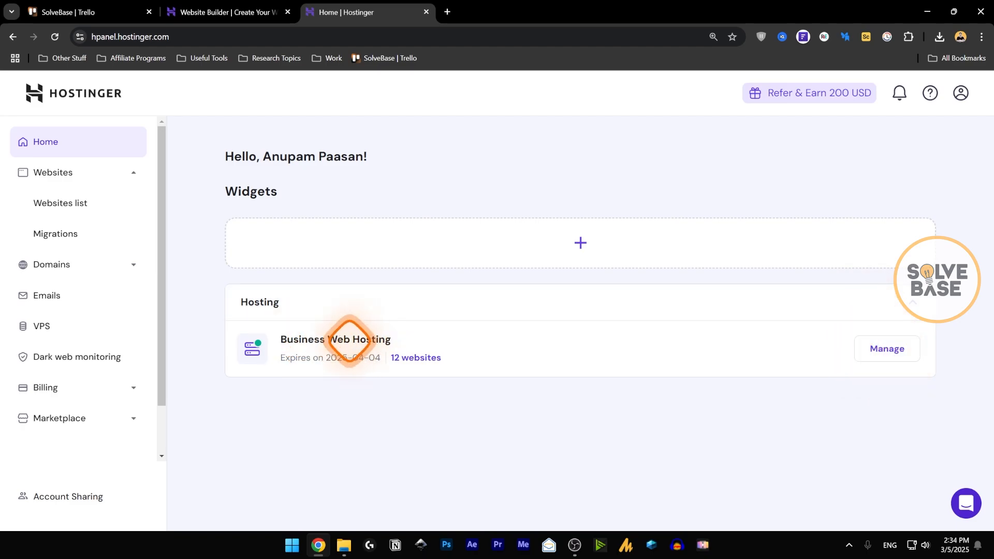
click(883, 353)
Step: Add a new website to the Business Web Hosting plan using Hostinger Website Builder
click(829, 265)
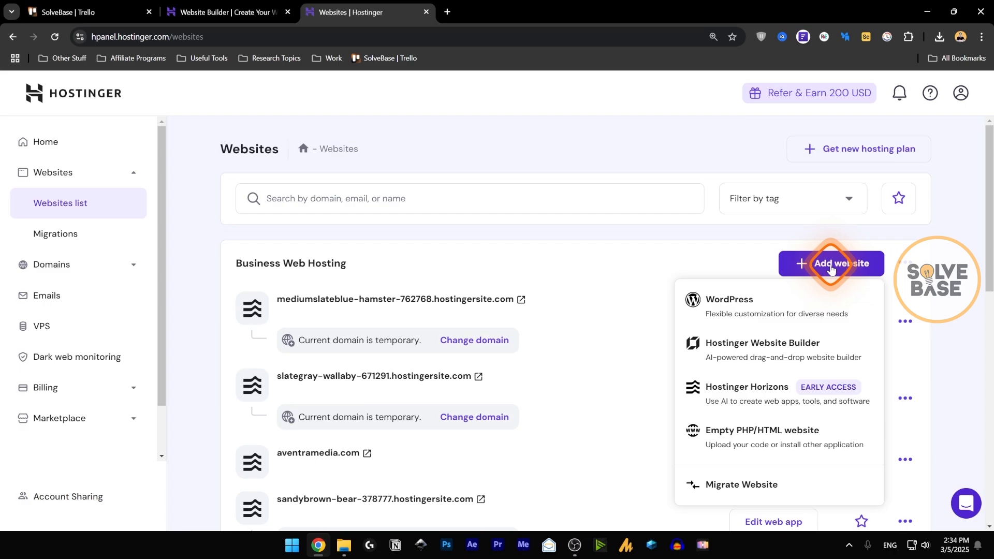
click(152, 205)
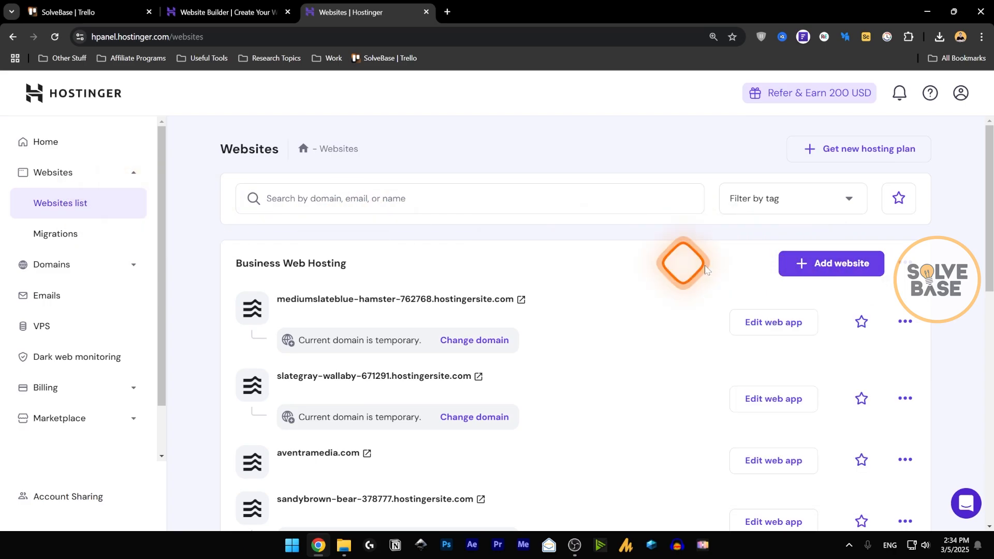
click(824, 268)
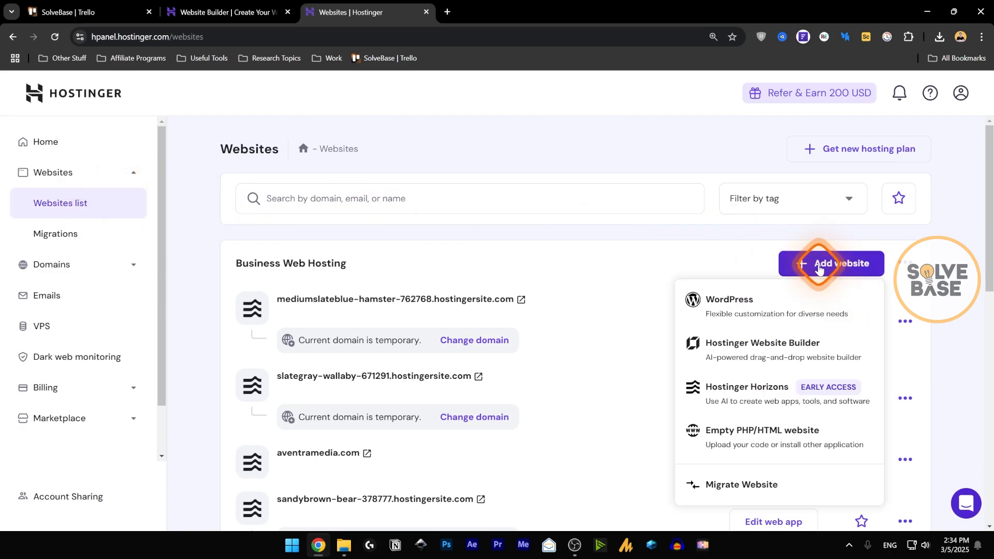
click(747, 351)
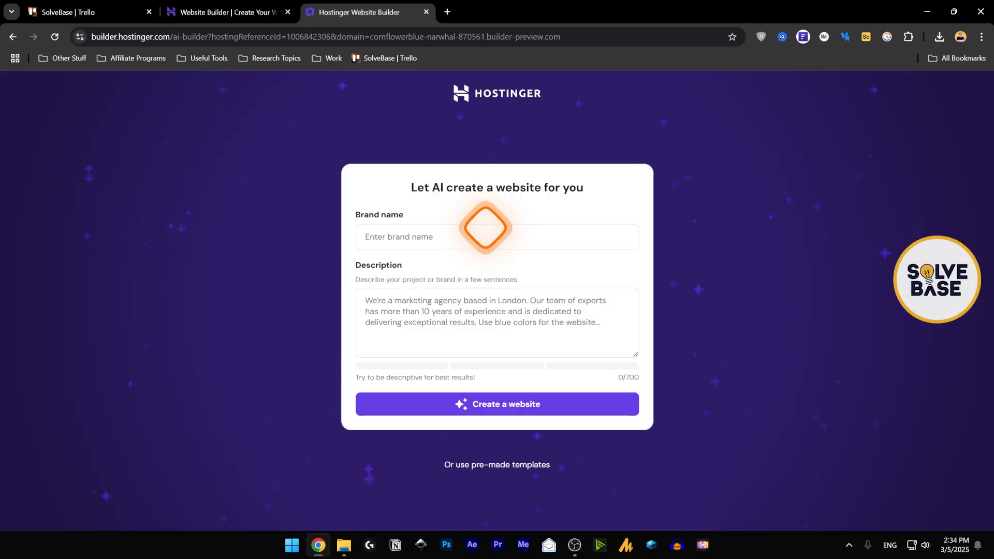
Step: Open the pre-made templates instead of the AI form and browse the template gallery
click(416, 235)
click(398, 305)
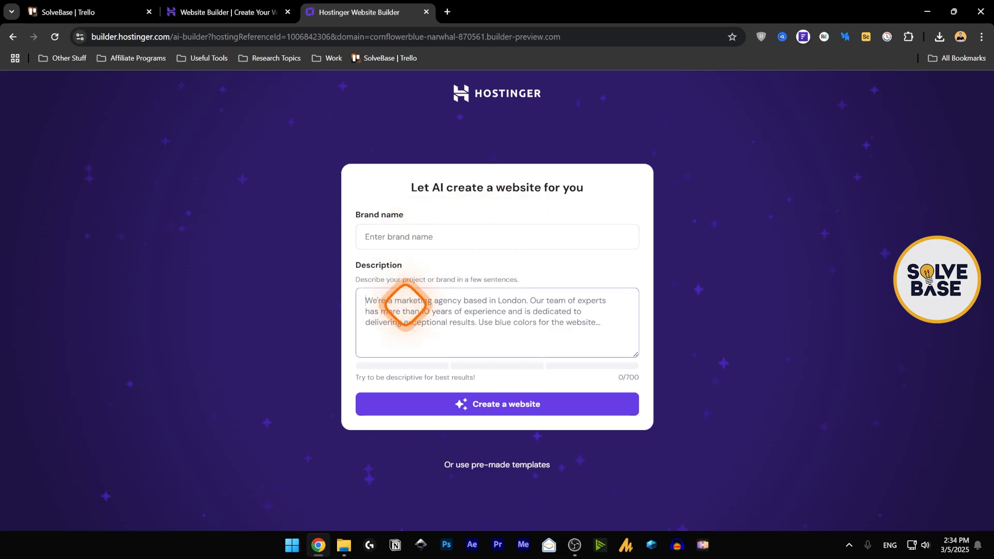
click(500, 465)
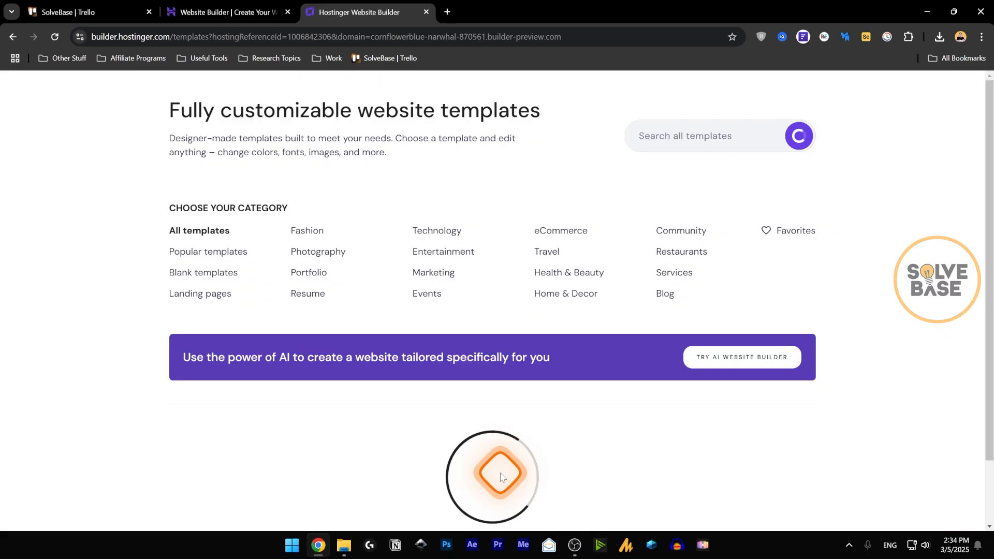
scroll(877, 238, down, 6)
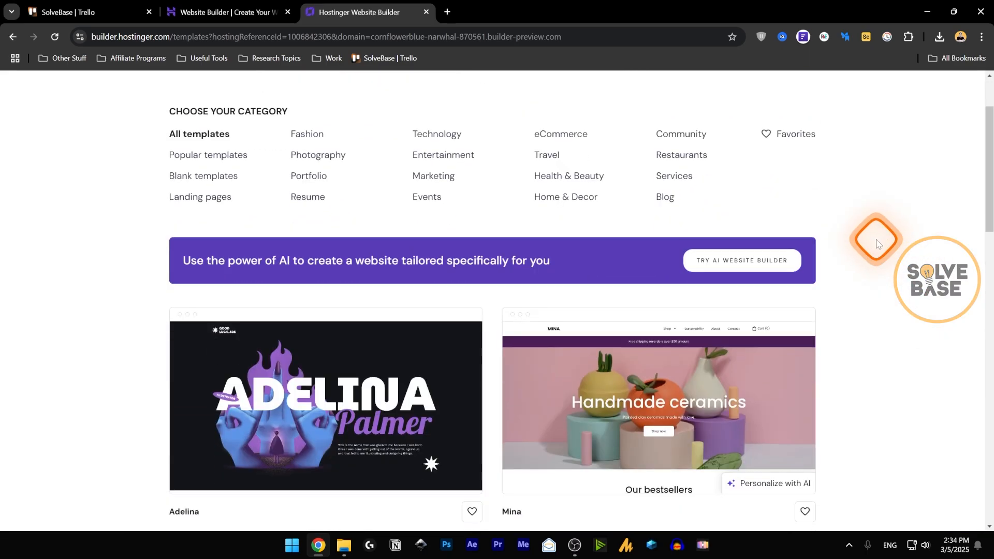
scroll(879, 244, down, 9)
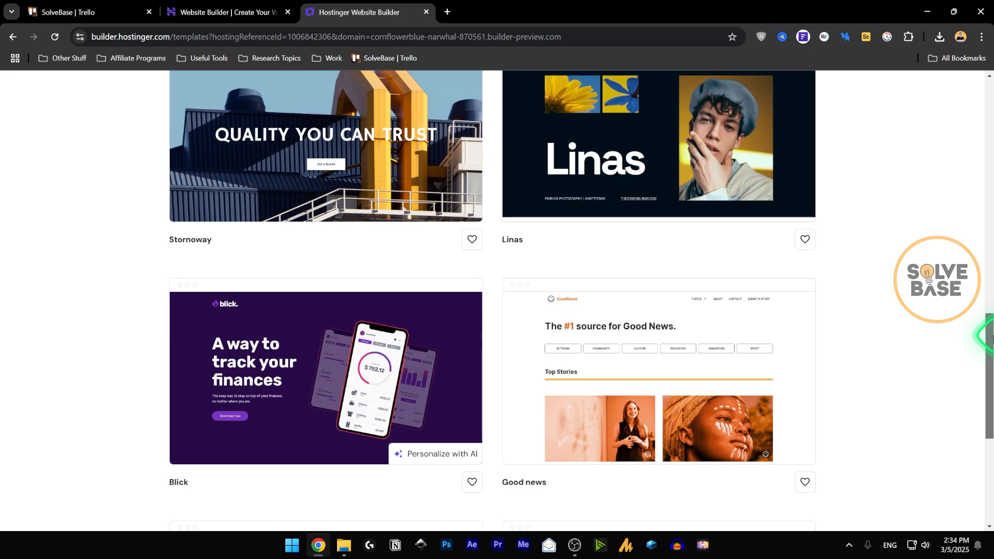
drag(989, 335, 989, 407)
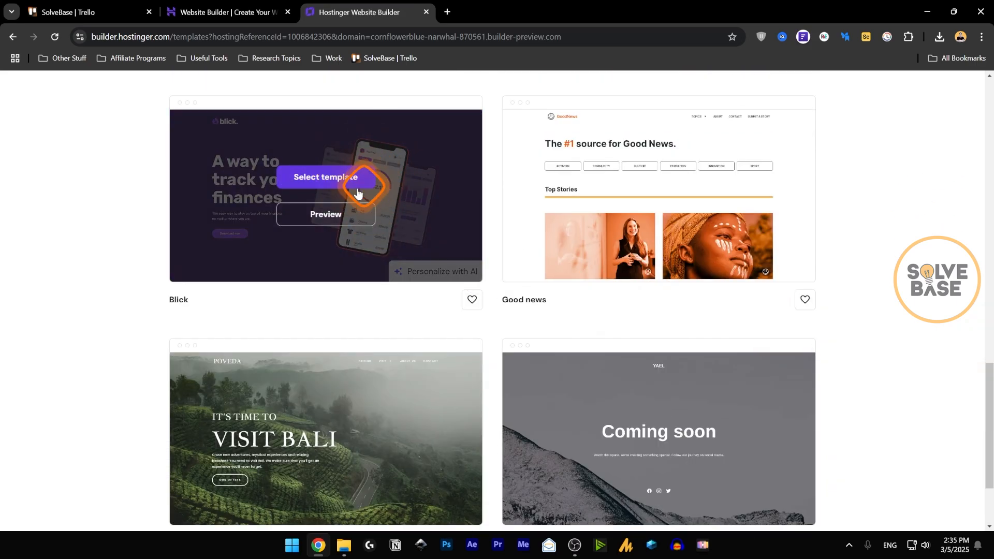
Step: Preview the Blick template's page and return to the AI website creation form
click(318, 214)
scroll(697, 248, down, 8)
scroll(699, 250, down, 20)
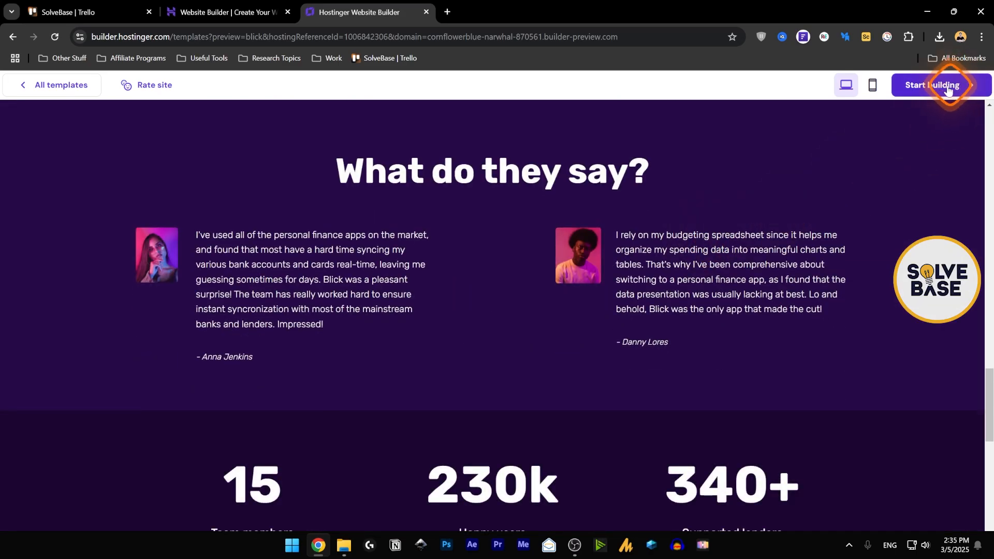
click(51, 85)
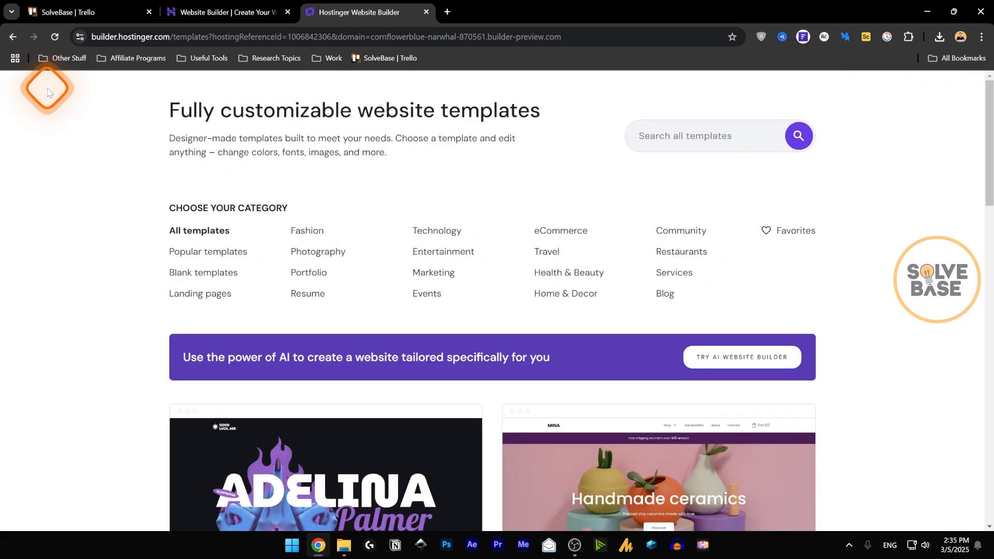
click(13, 38)
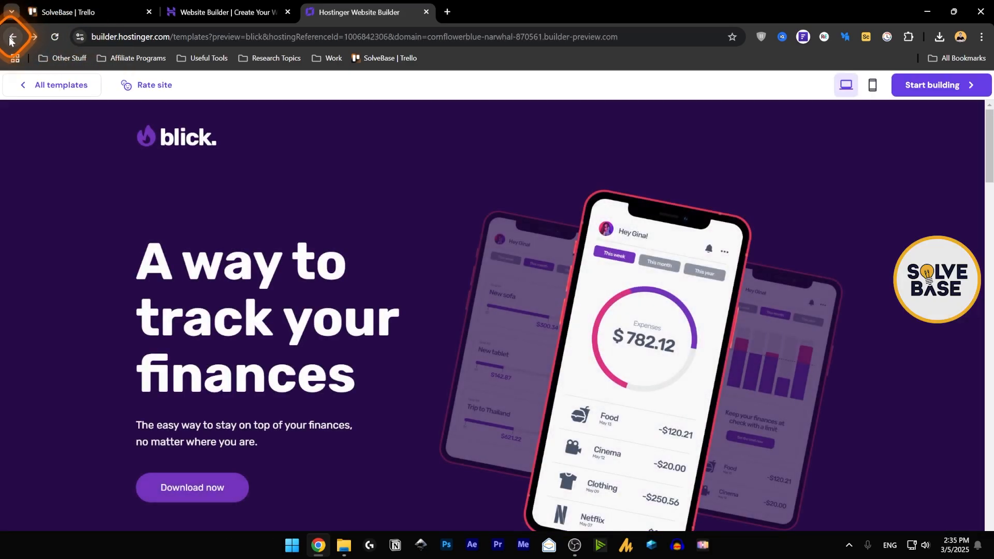
click(13, 37)
Step: Enter the brand name CasaPaws and the description "It's a pet store offering pet products like pet accessories and clothing."
click(407, 237)
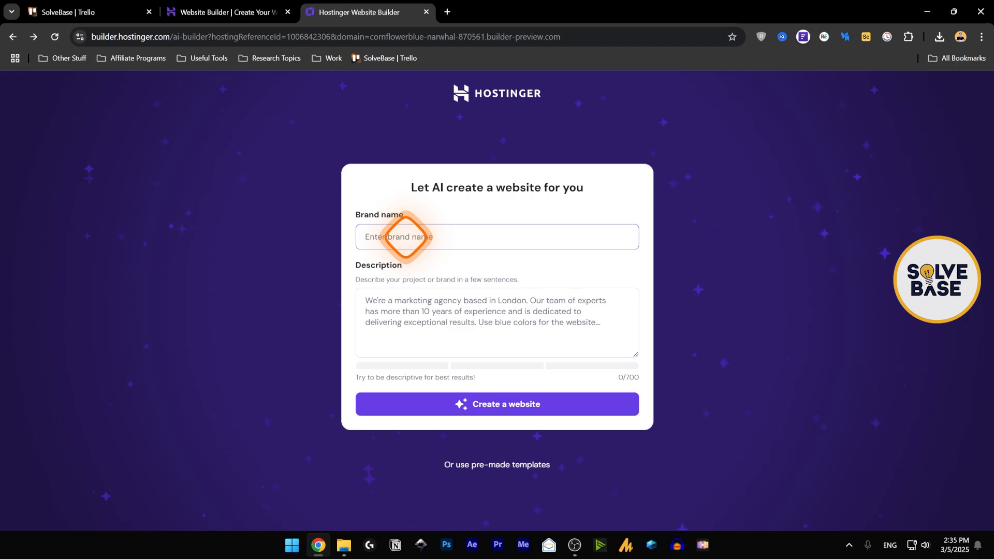
text(CasaPaws)
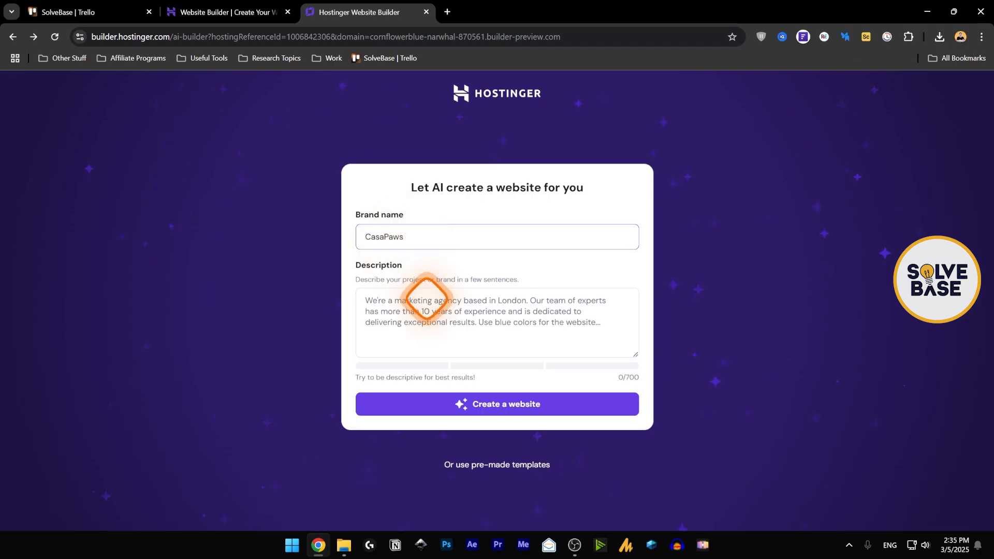
click(507, 278)
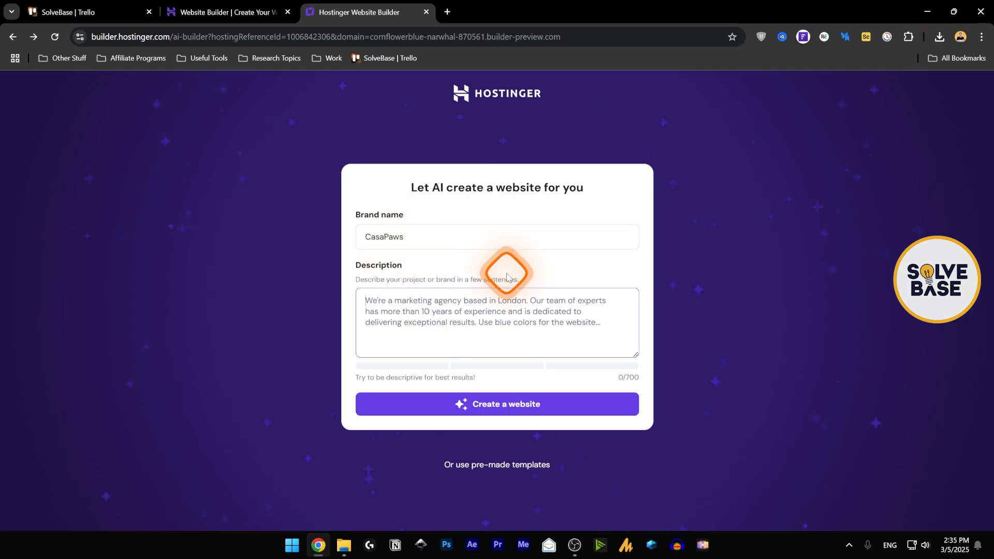
text(It's a pet store offering pet products like pet accessories and clothing.)
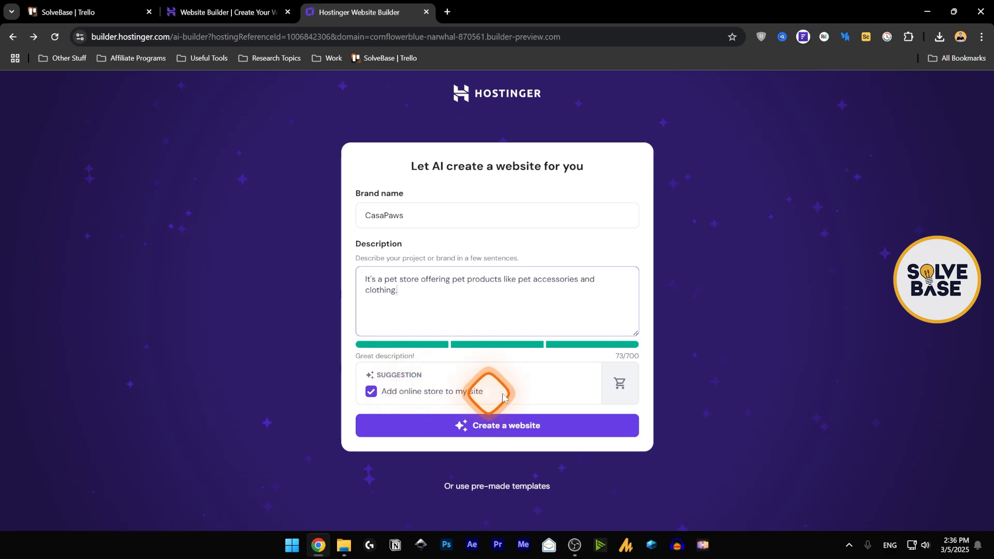
Step: Generate the website with AI, keeping the suggestion to add an online store to the site enabled
click(371, 392)
click(370, 394)
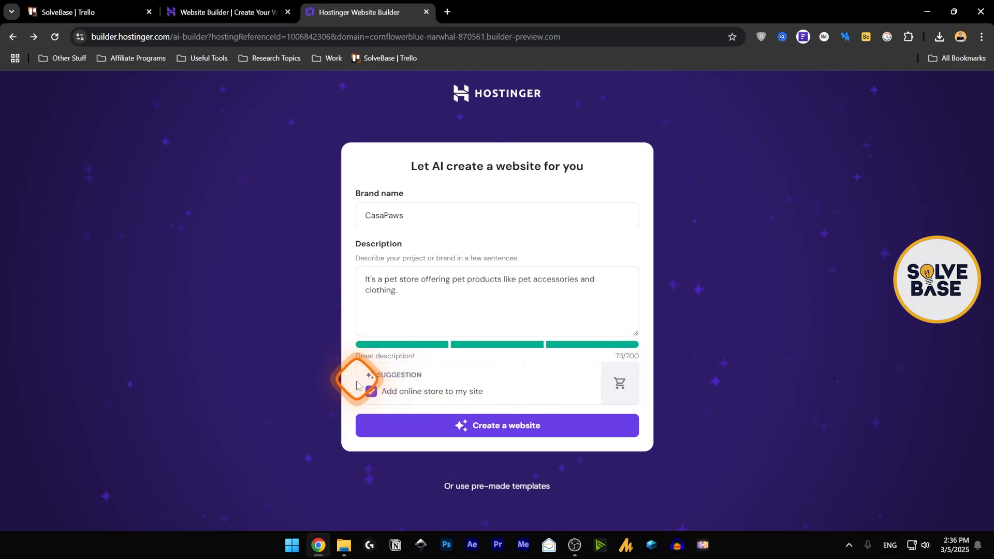
click(531, 429)
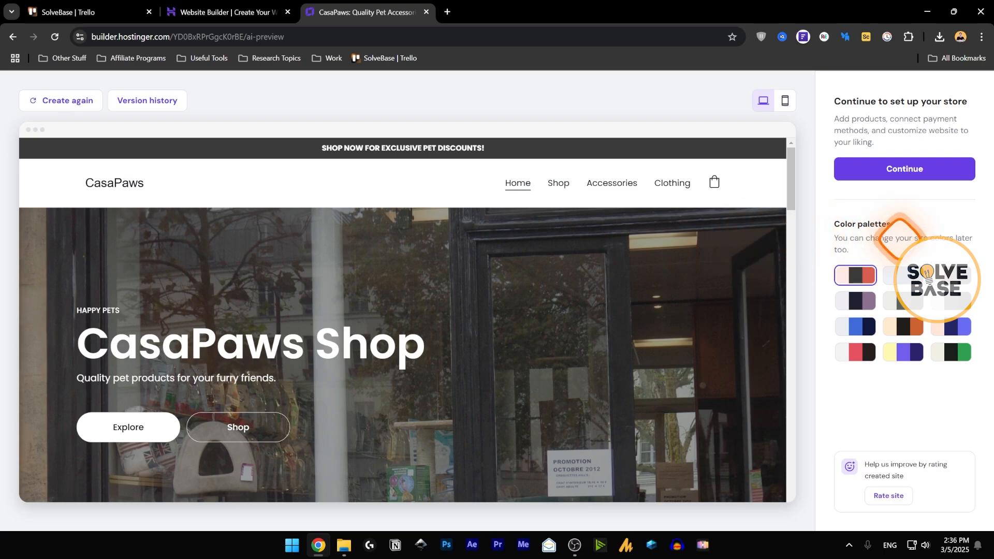
Step: Try several color palettes, settle on the peach, navy and violet one, and continue to the store setup
click(903, 301)
click(912, 330)
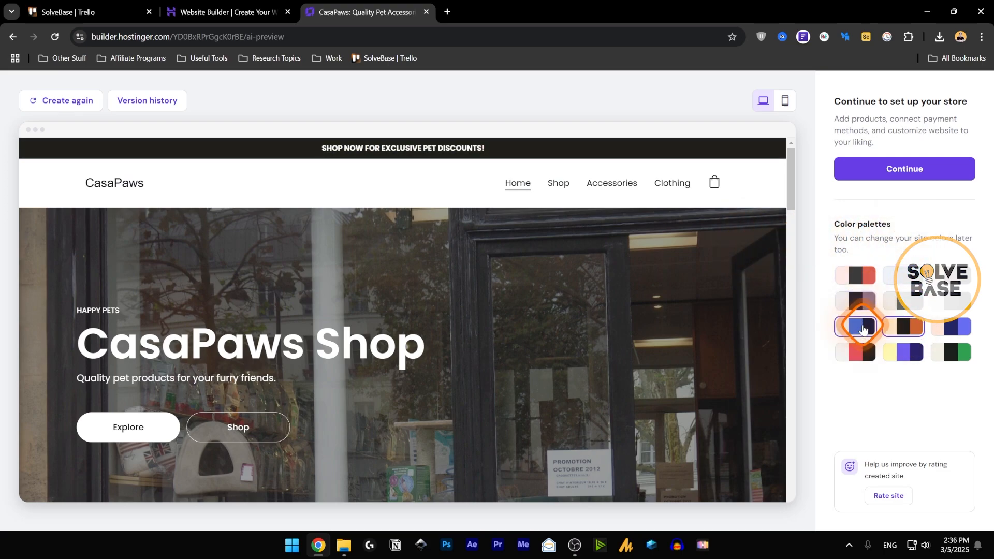
click(912, 352)
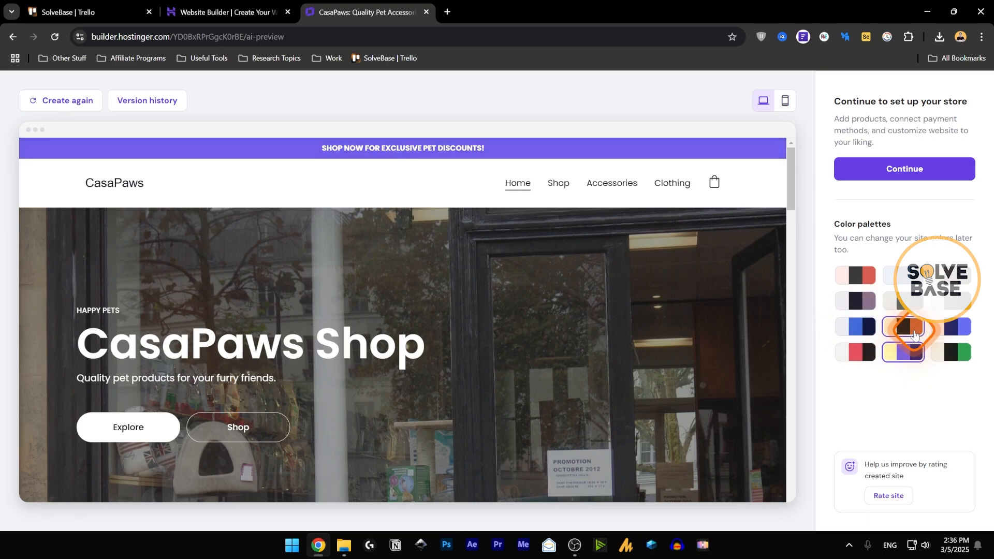
drag(790, 186, 810, 175)
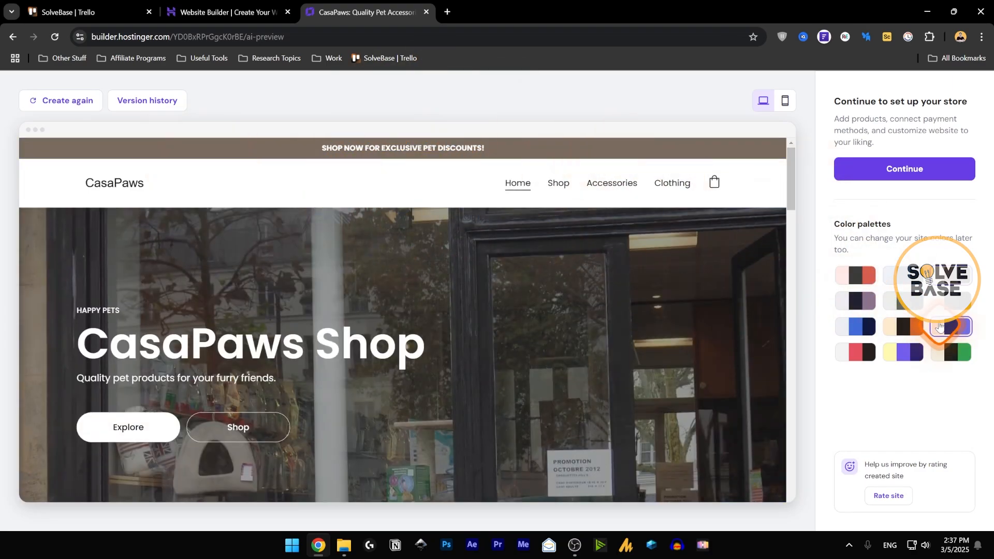
click(907, 177)
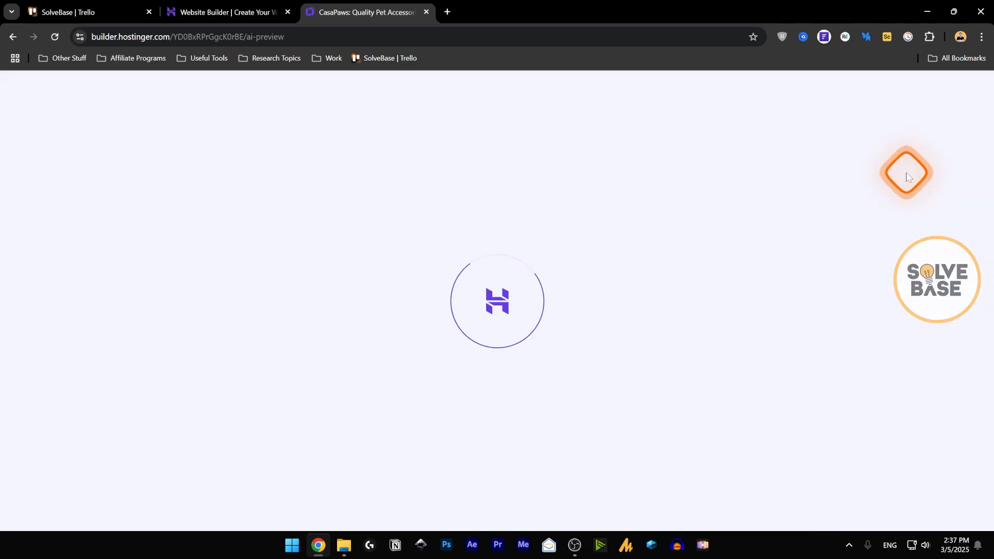
Step: View the product import dialog from the store setup overview, close it, and look through the store's product list
click(638, 179)
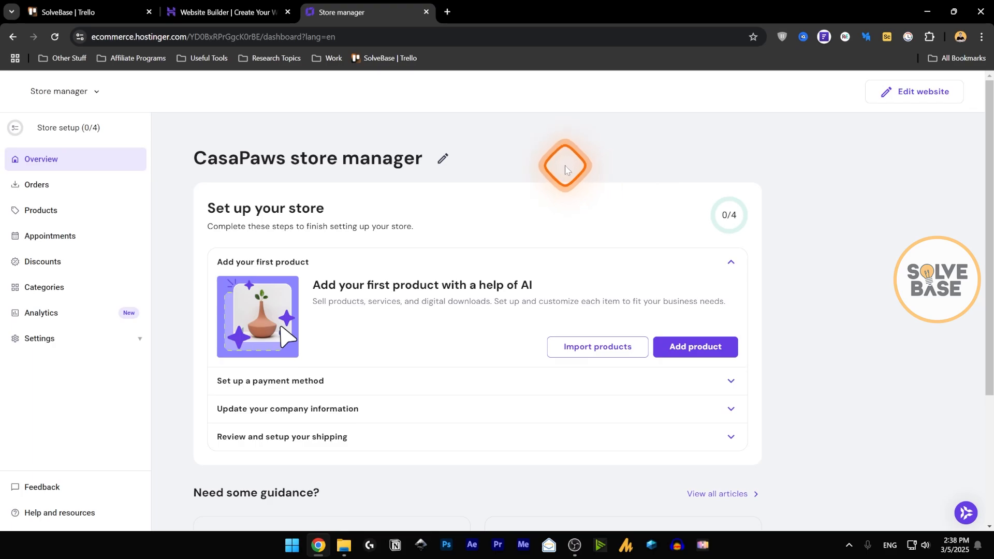
scroll(541, 221, down, 2)
scroll(543, 224, up, 2)
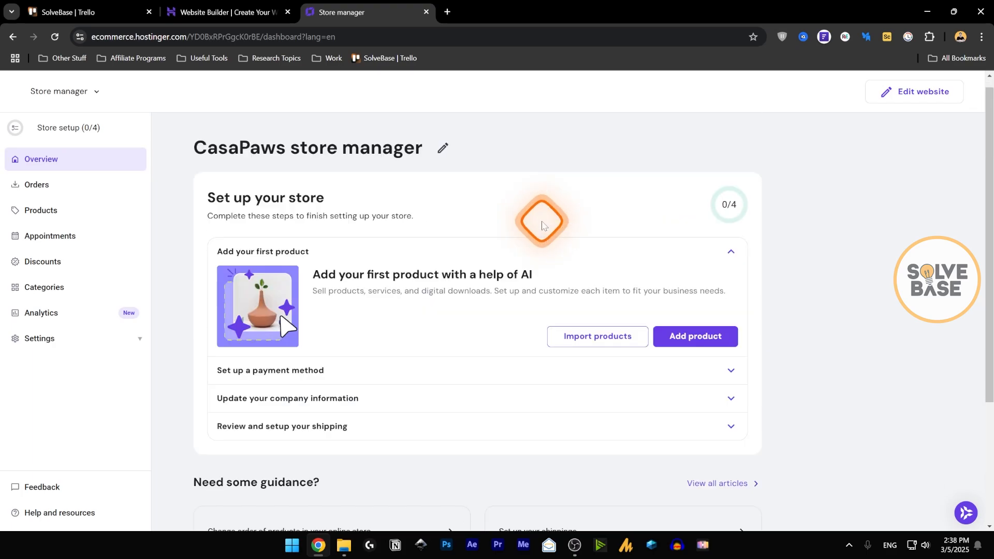
click(576, 335)
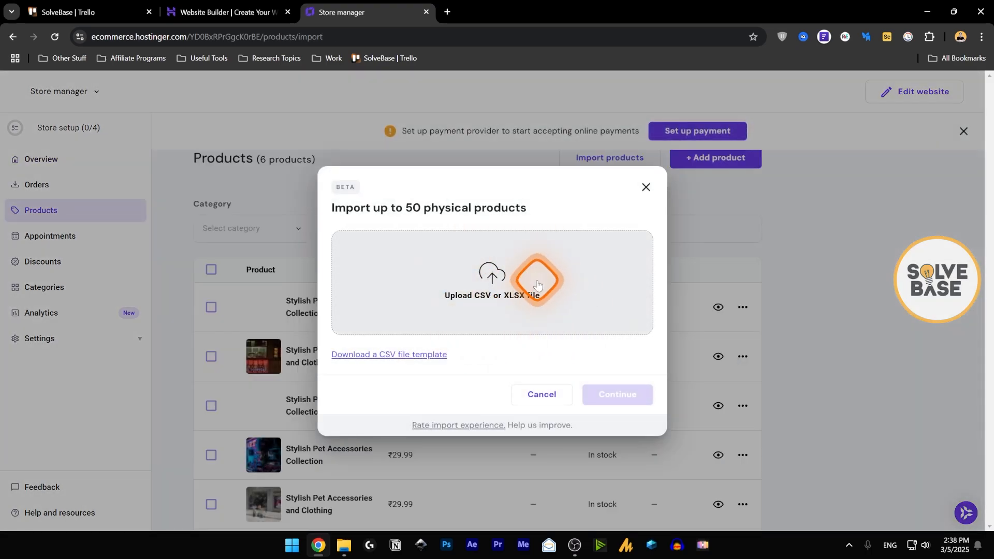
click(647, 188)
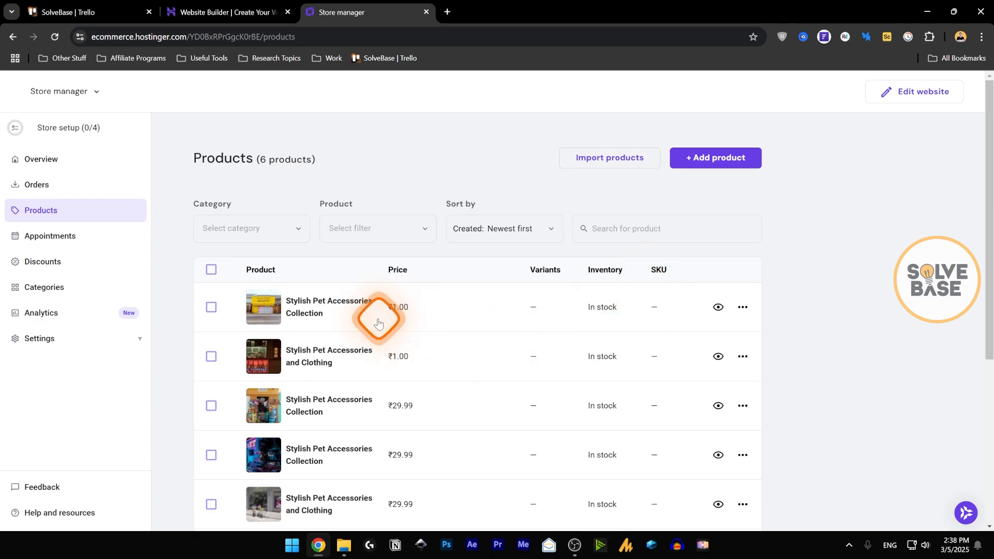
scroll(380, 305, down, 2)
scroll(350, 446, up, 2)
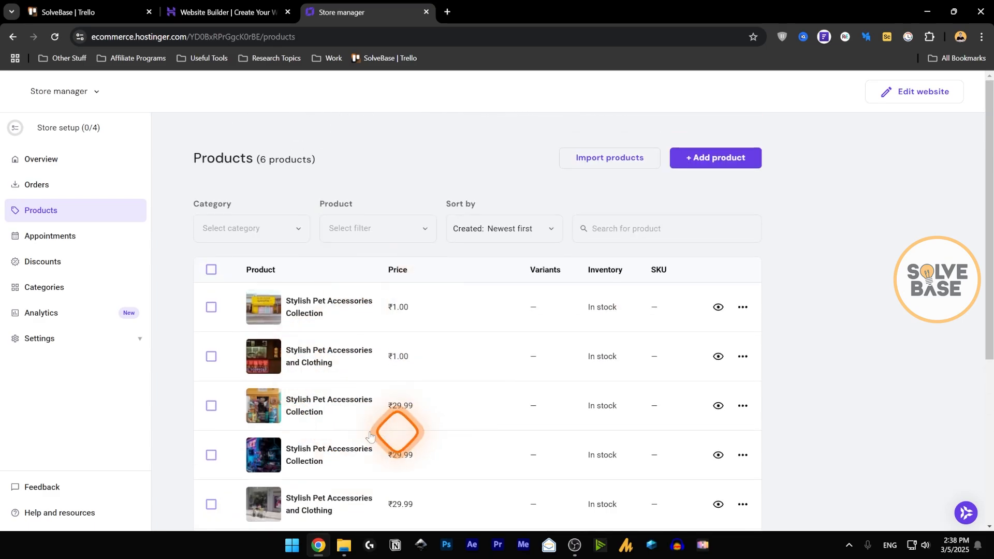
Step: Open the first Stylish Pet Accessories Collection product for editing and set its ribbon to NEW
click(743, 308)
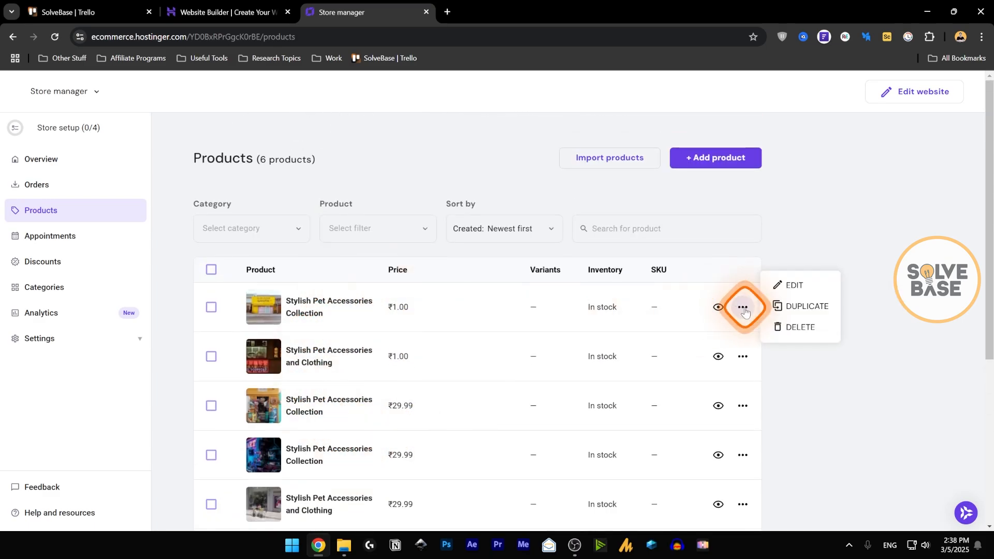
click(791, 286)
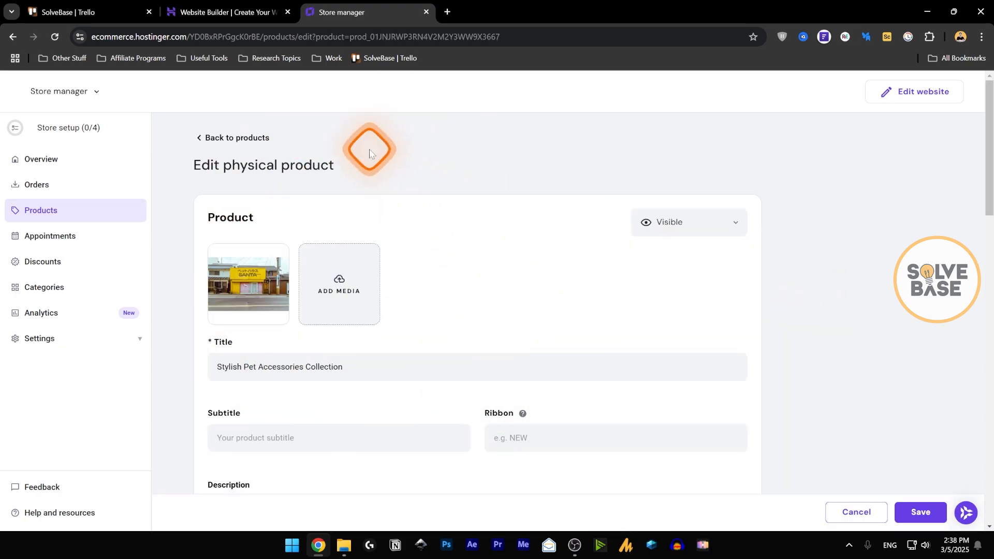
scroll(271, 182, down, 2)
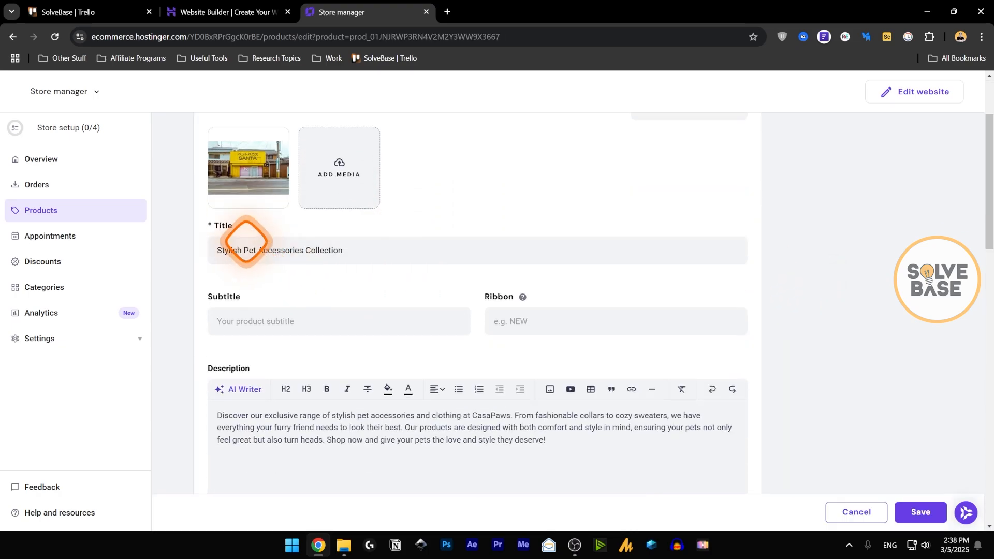
click(541, 313)
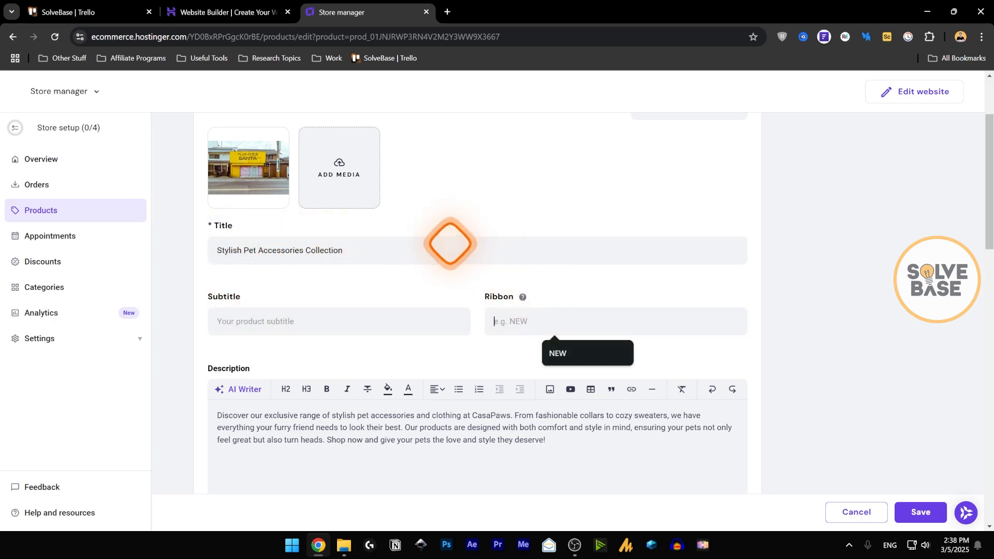
click(584, 352)
Step: Look at the AI Writer for the product description and close it without generating any text
scroll(328, 288, down, 7)
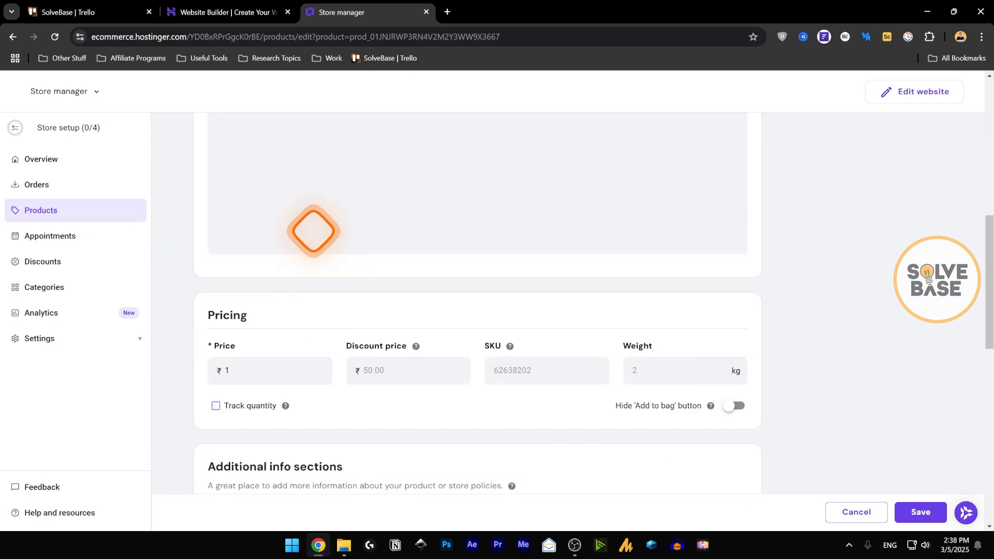
scroll(275, 212, up, 3)
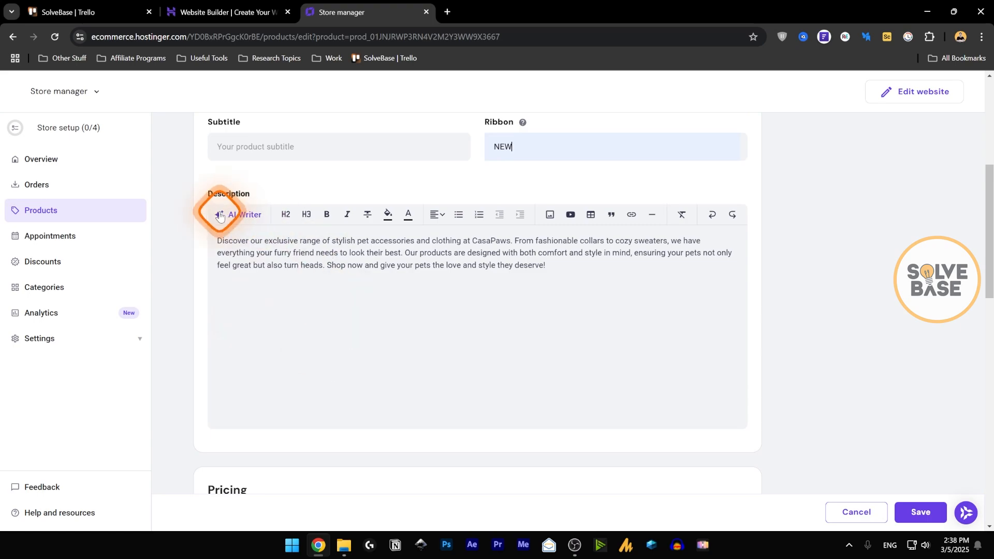
click(219, 215)
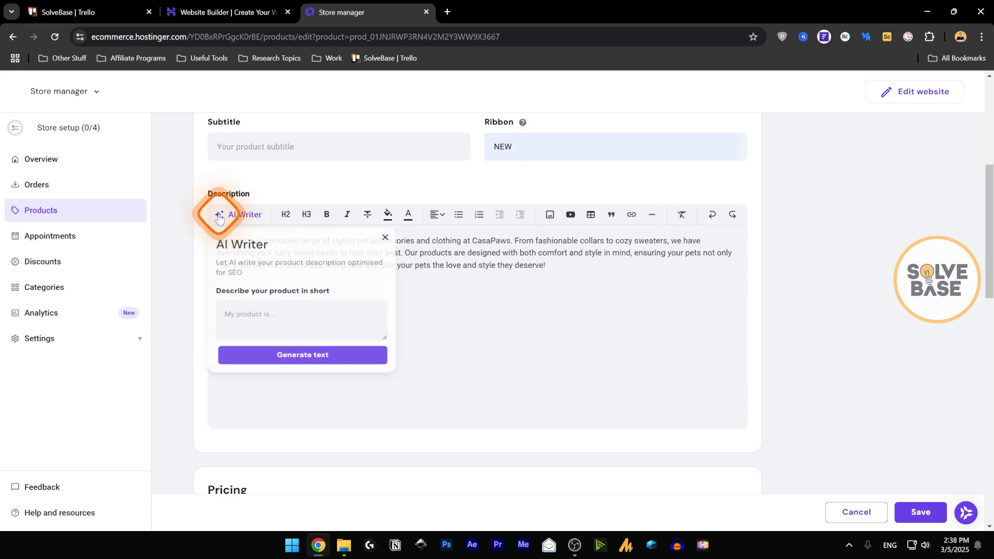
click(385, 238)
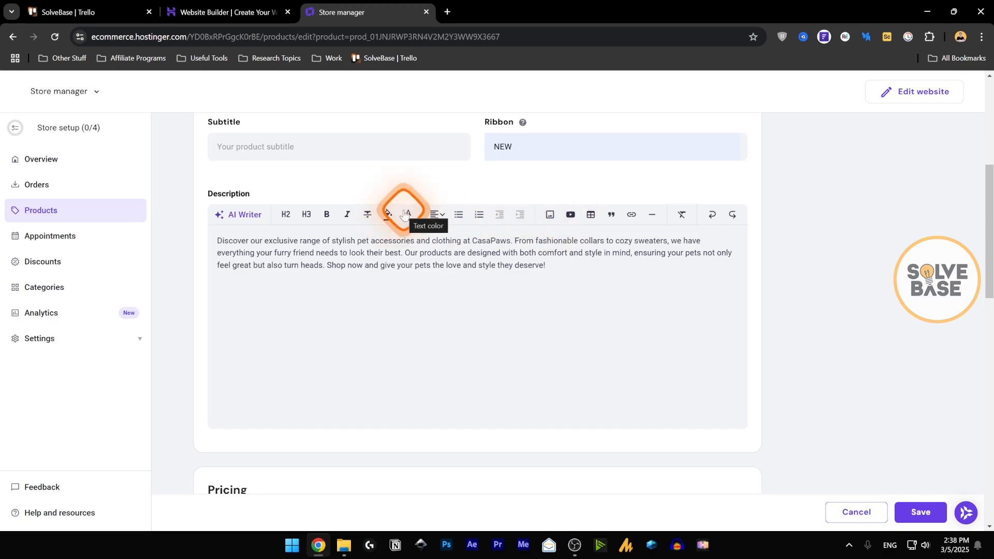
Step: Enable hiding the 'Add to bag' button in the product's pricing settings
scroll(344, 325, down, 4)
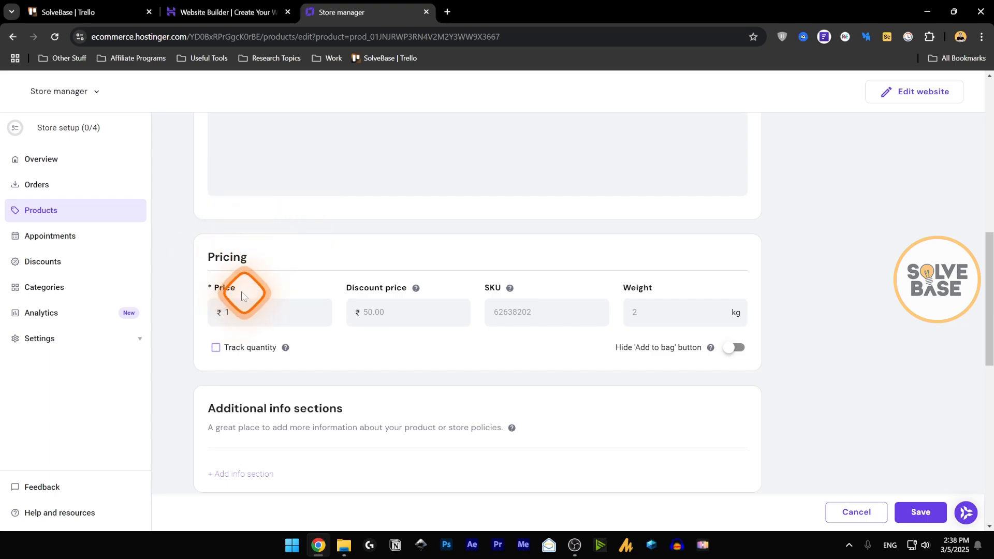
scroll(377, 362, down, 2)
click(741, 232)
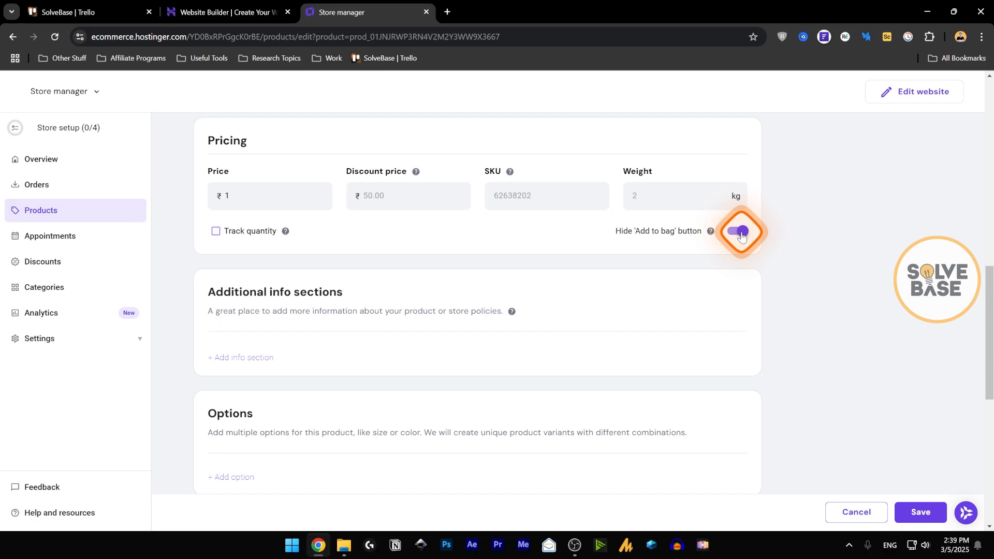
Step: Assign the AI-suggested Pet Apparel category to the product, leaving the custom field empty, and save the product
scroll(410, 260, down, 5)
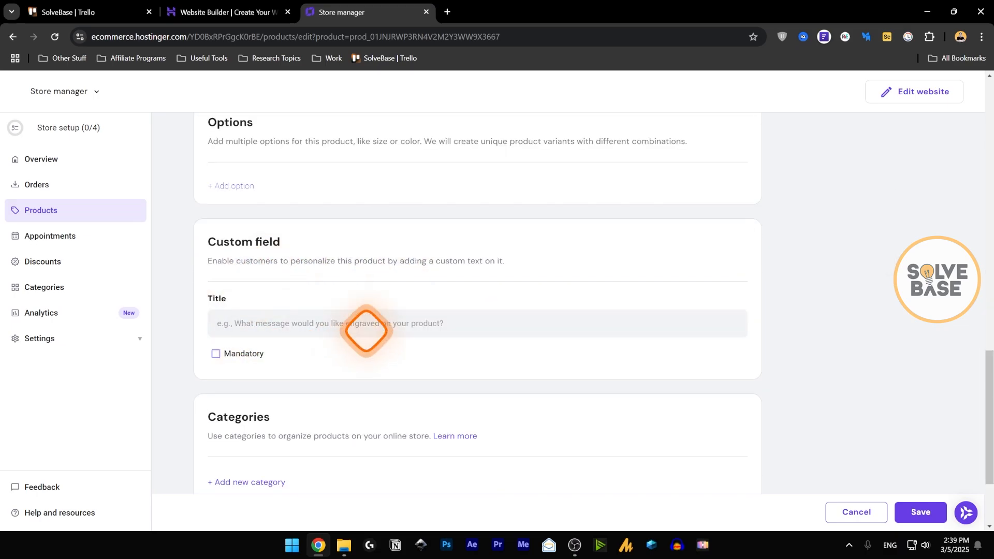
click(290, 328)
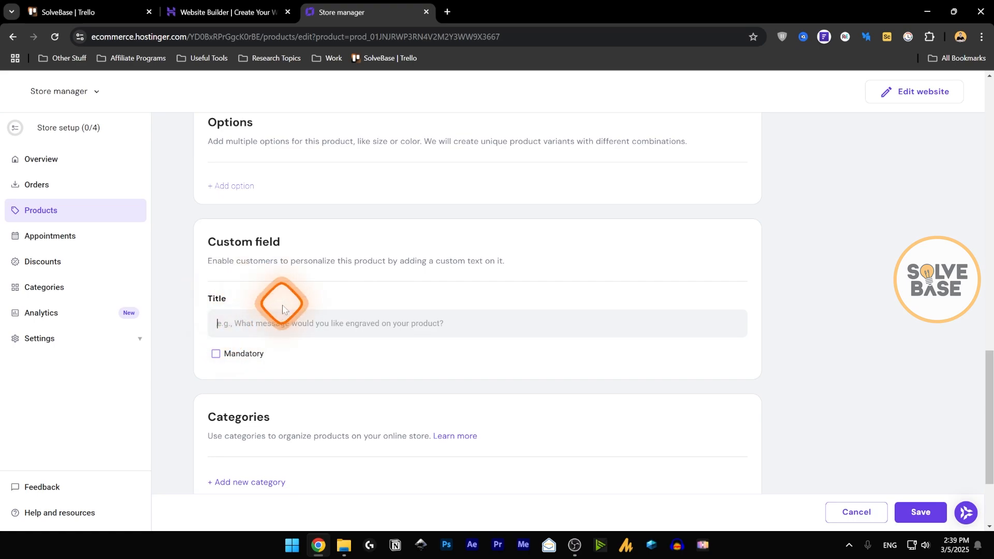
scroll(264, 313, down, 2)
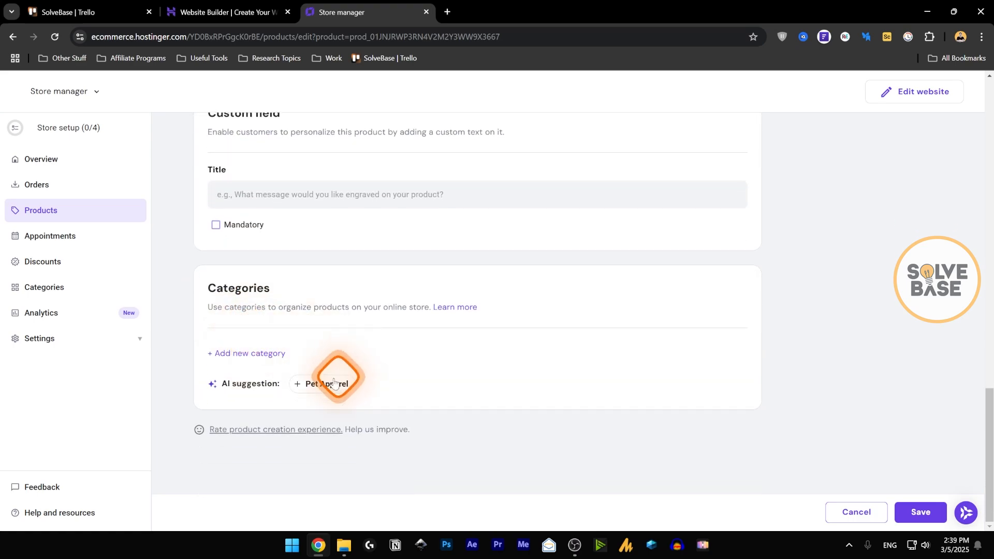
click(312, 384)
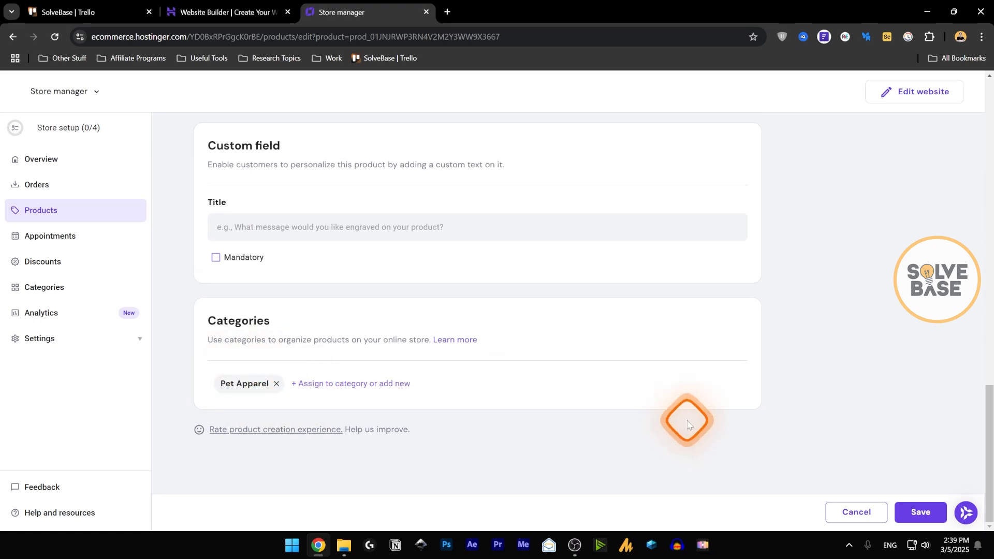
click(912, 512)
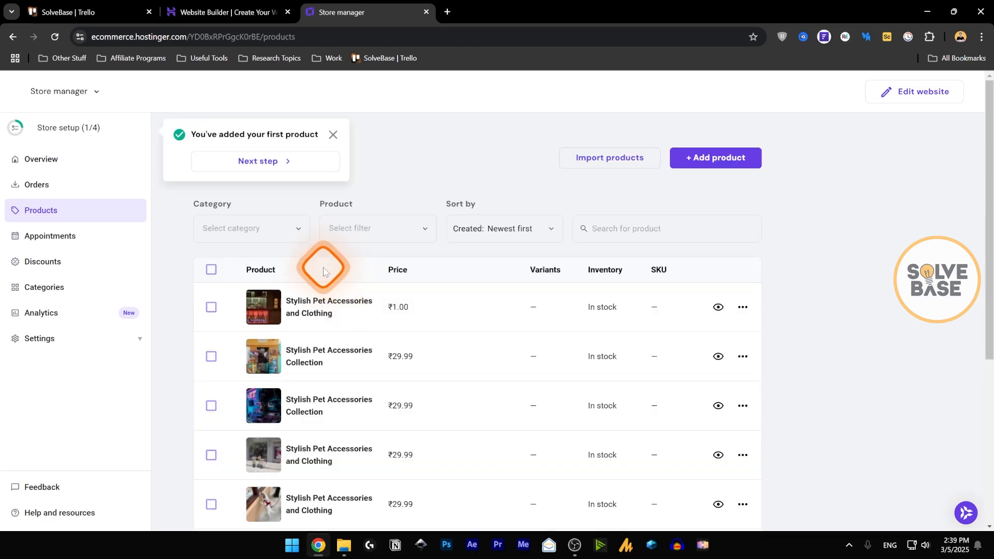
Step: Open the first Stylish Pet Accessories and Clothing product, check its media and visibility options, and cancel the editing
click(319, 300)
click(333, 135)
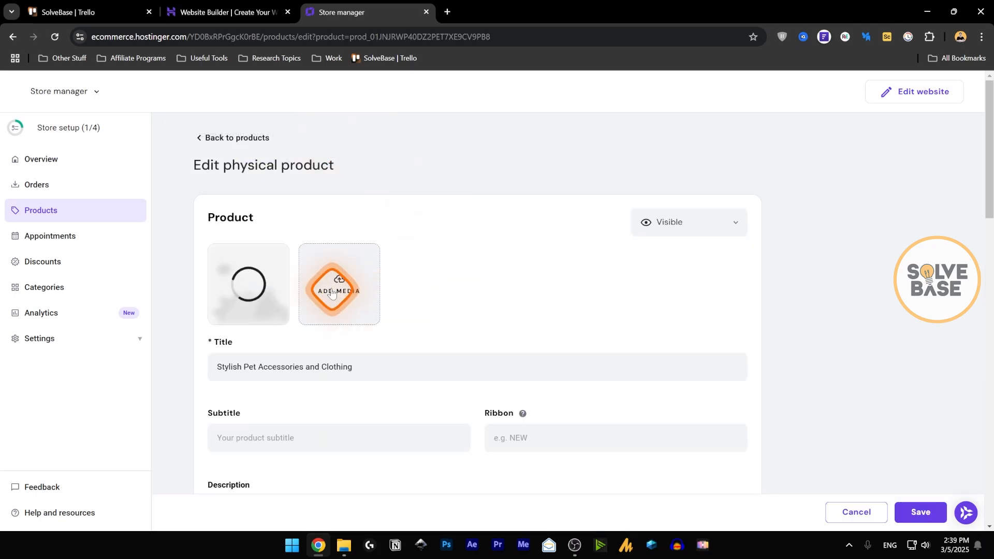
click(353, 280)
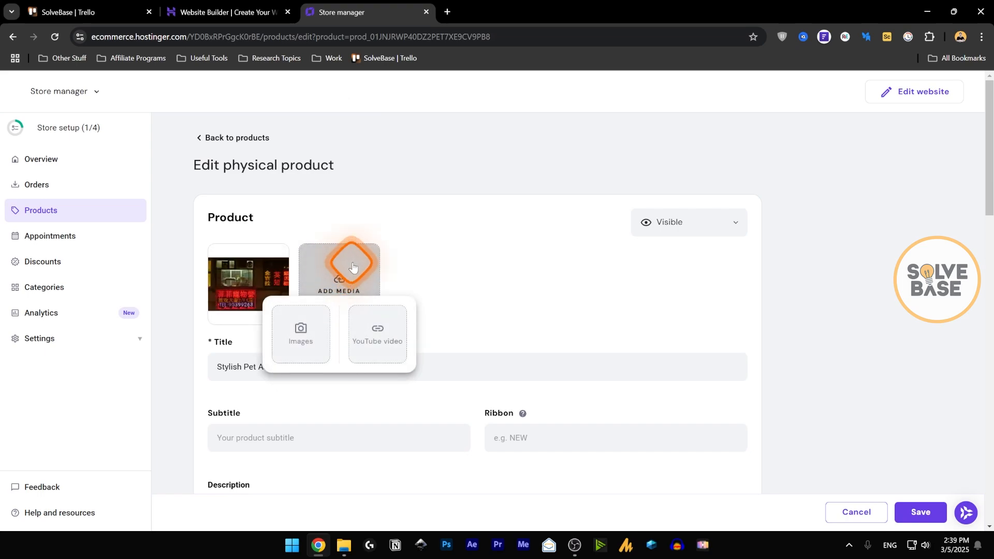
click(305, 330)
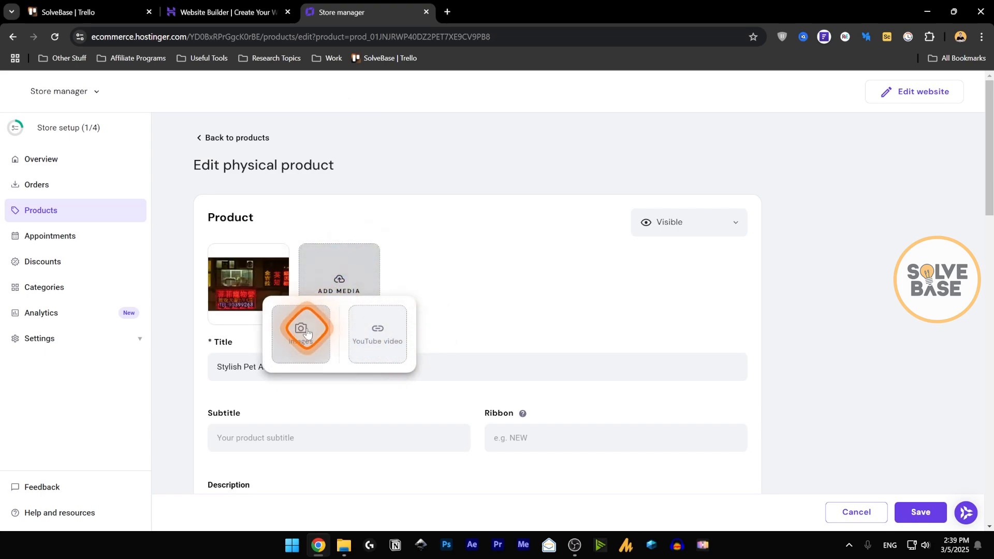
click(694, 222)
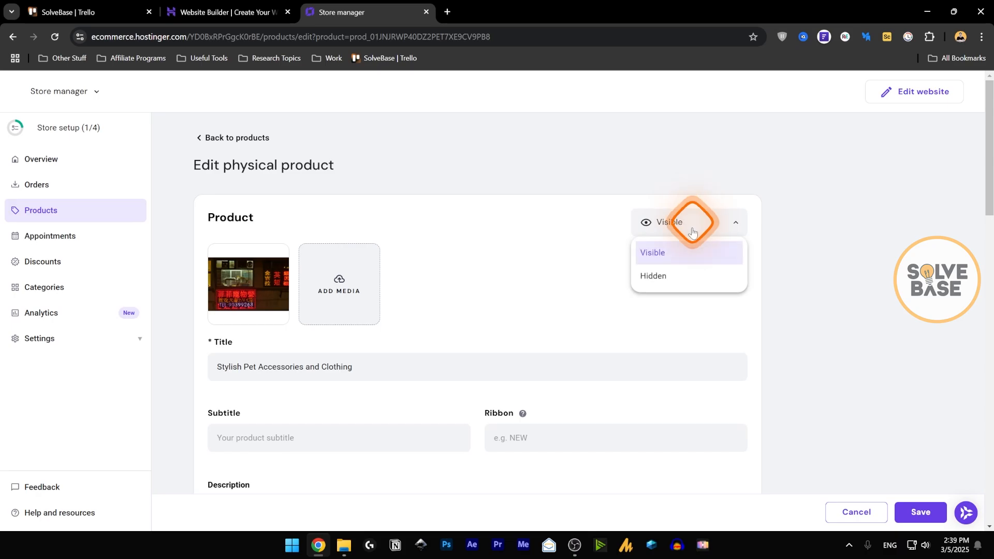
click(677, 250)
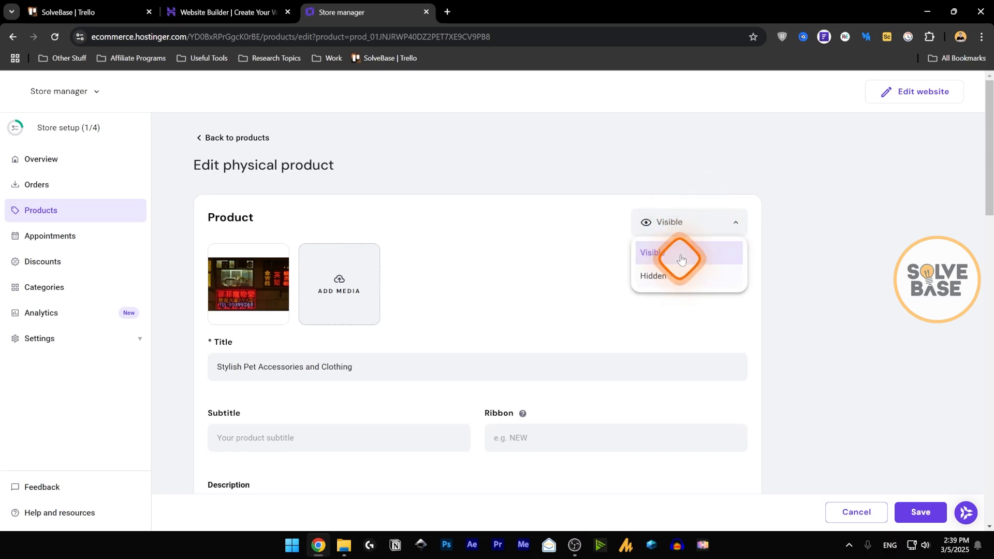
click(678, 251)
click(857, 511)
Step: Review the store setup overview, dismissing the Razorpay payment offer, and look at the store's orders and products
click(49, 159)
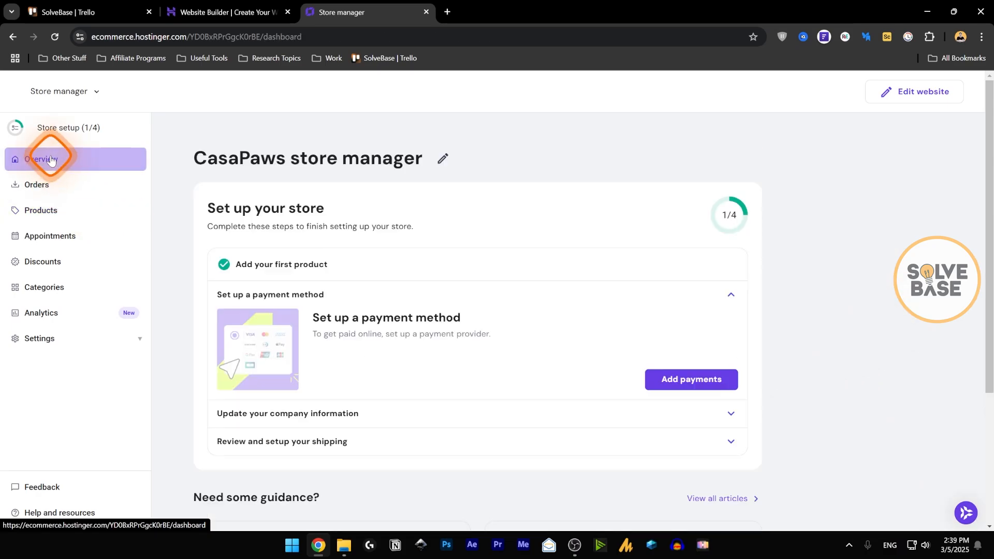
scroll(441, 338, down, 3)
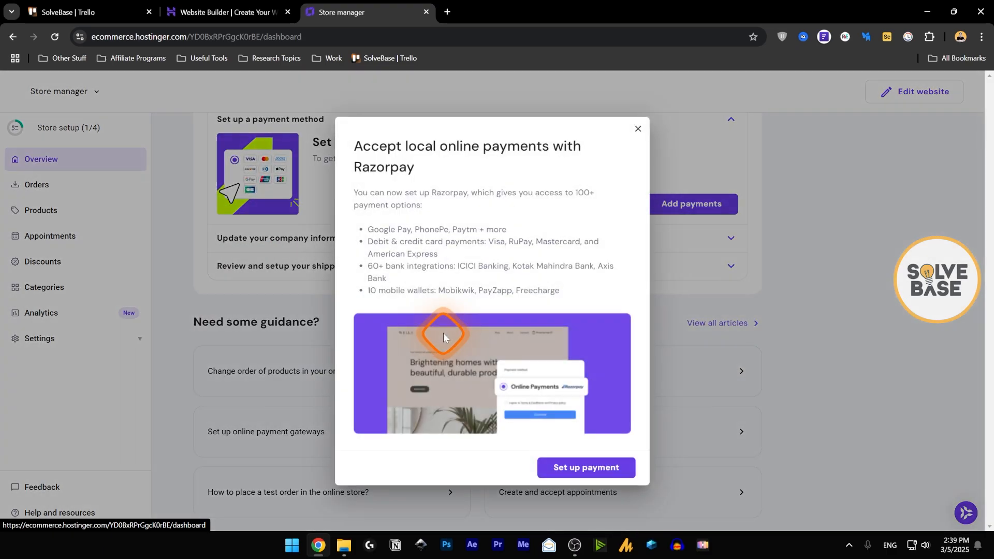
click(632, 138)
scroll(425, 332, up, 3)
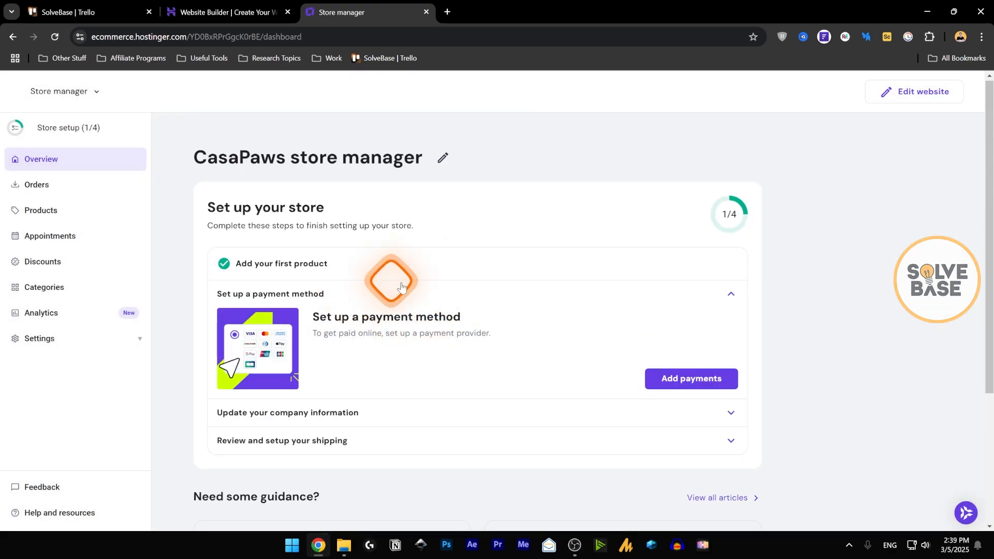
click(46, 183)
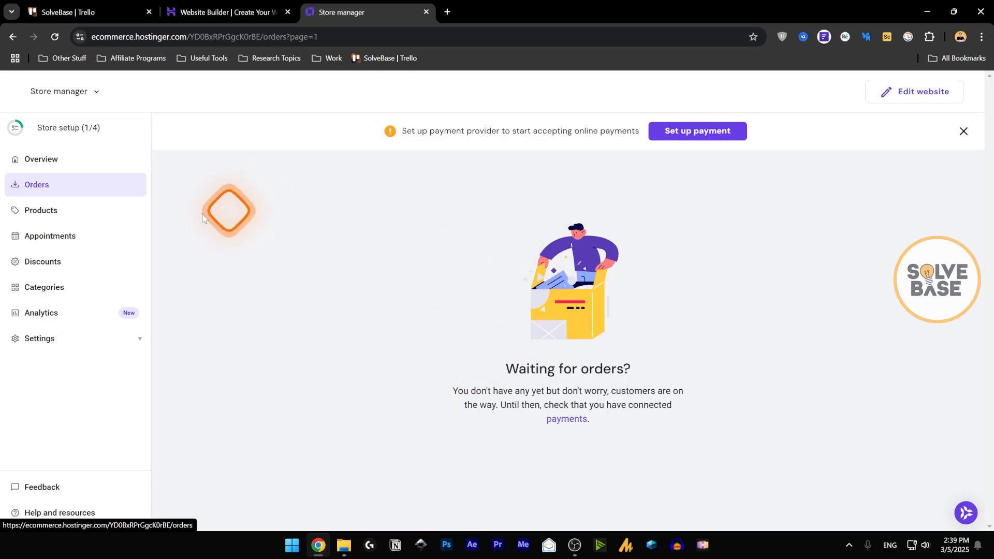
click(70, 211)
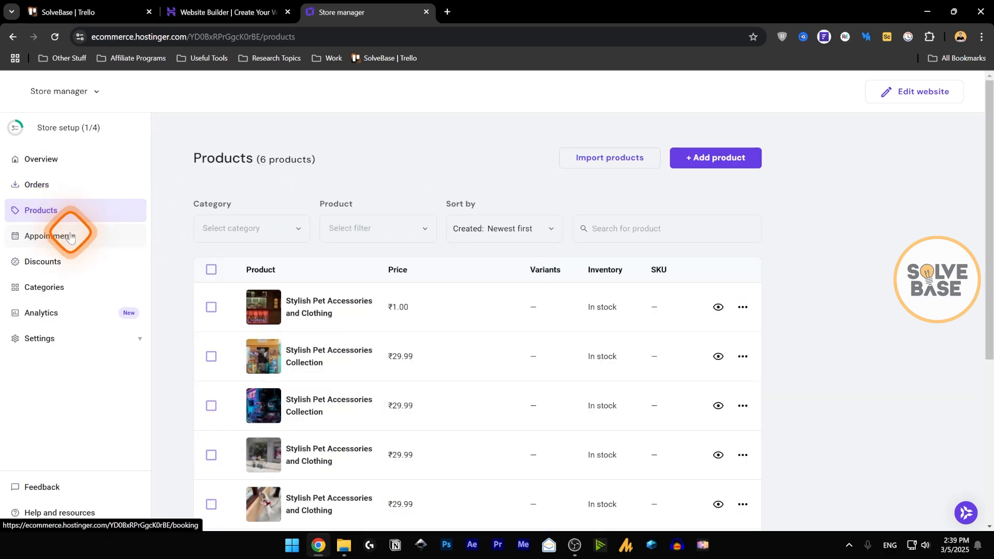
Step: Enable online appointments for the store and review the availability settings and booking calendar
click(70, 236)
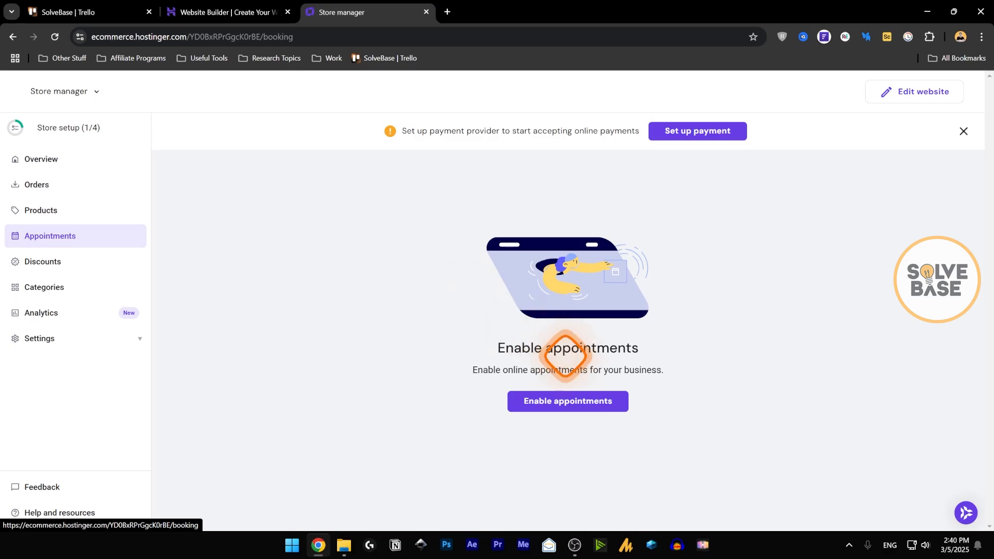
click(539, 402)
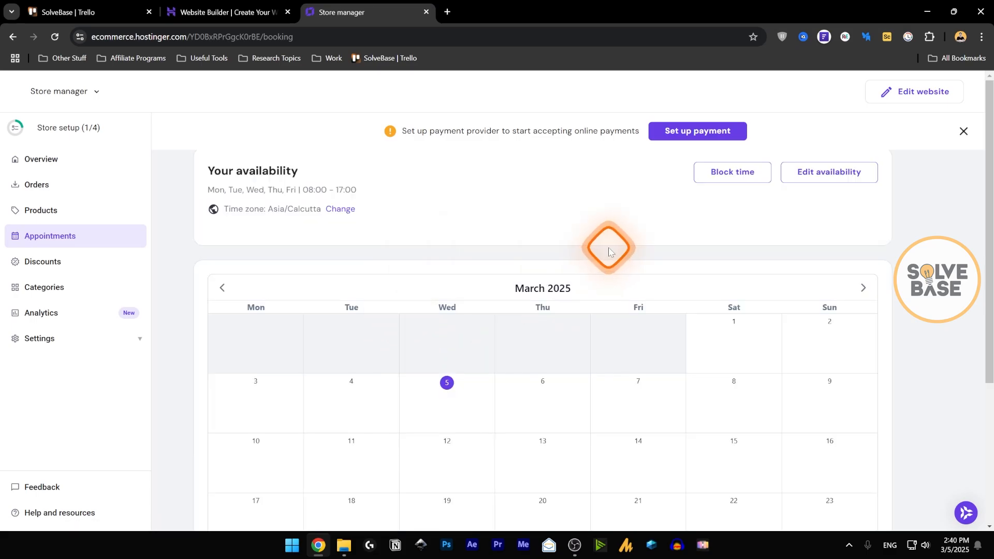
mouse_move(988, 132)
mouse_down()
mouse_move(991, 249)
mouse_move(990, 140)
mouse_up()
scroll(514, 232, up, 1)
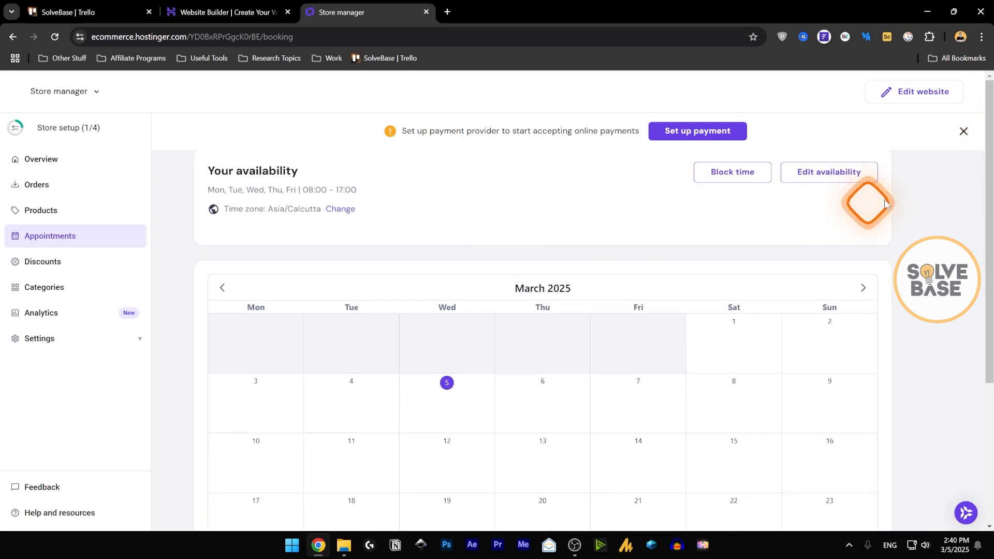
scroll(986, 233, down, 4)
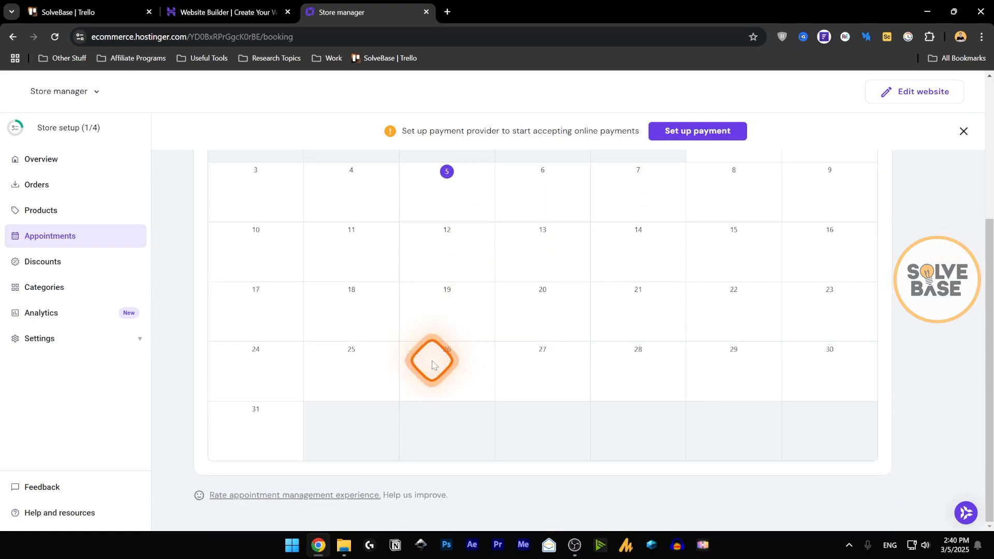
Step: Start a percentage discount with the code Blackfriday50, the name Black Friday Campaign and a 50% value
click(40, 260)
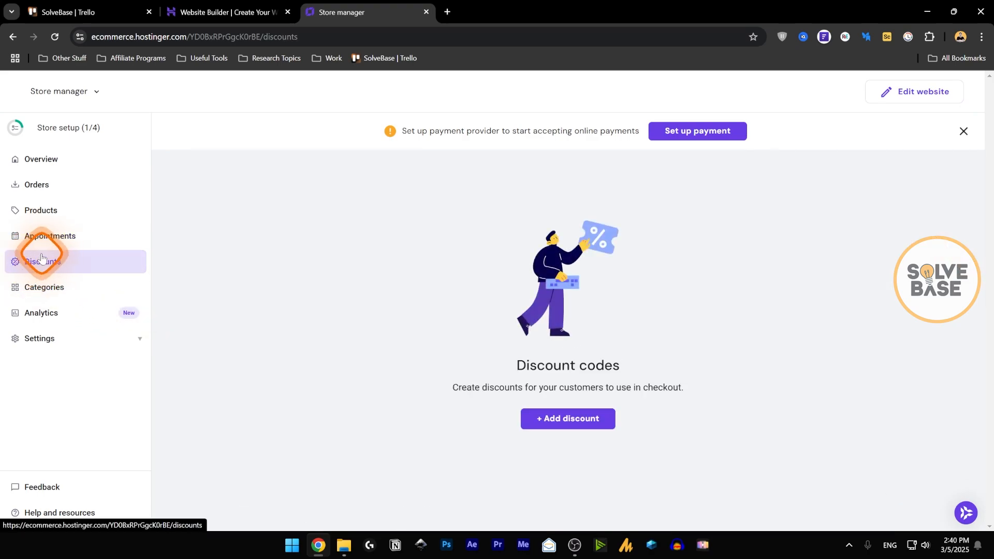
click(552, 416)
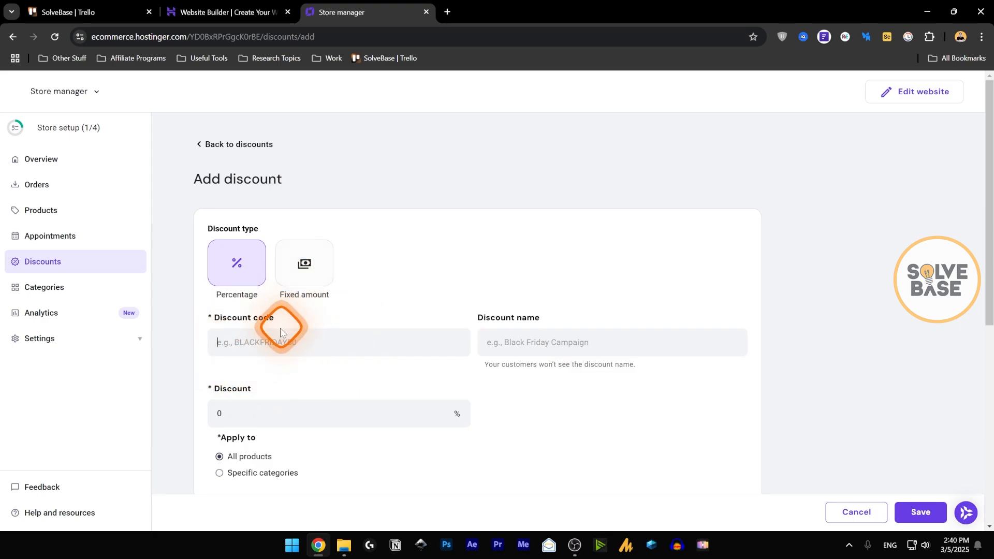
text(Blackfriday50)
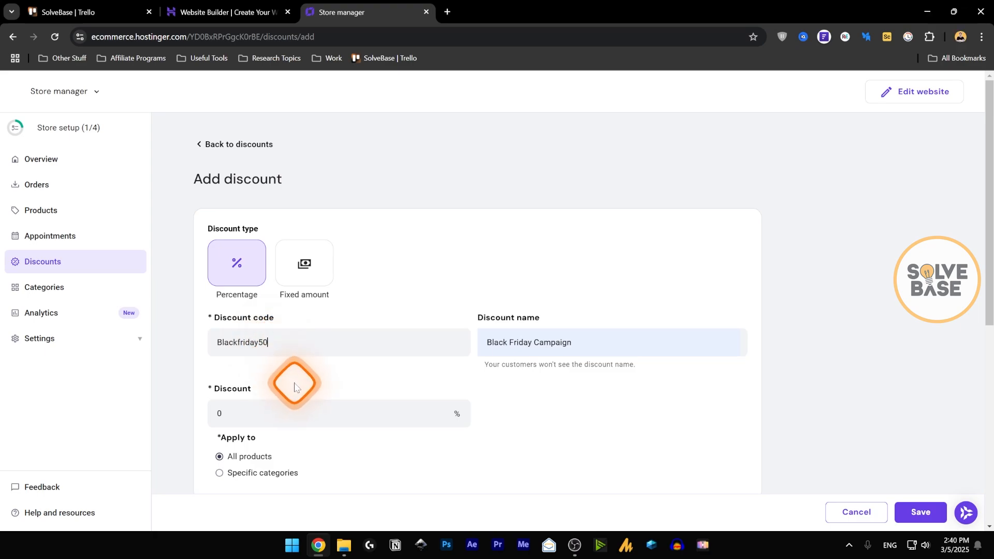
click(229, 415)
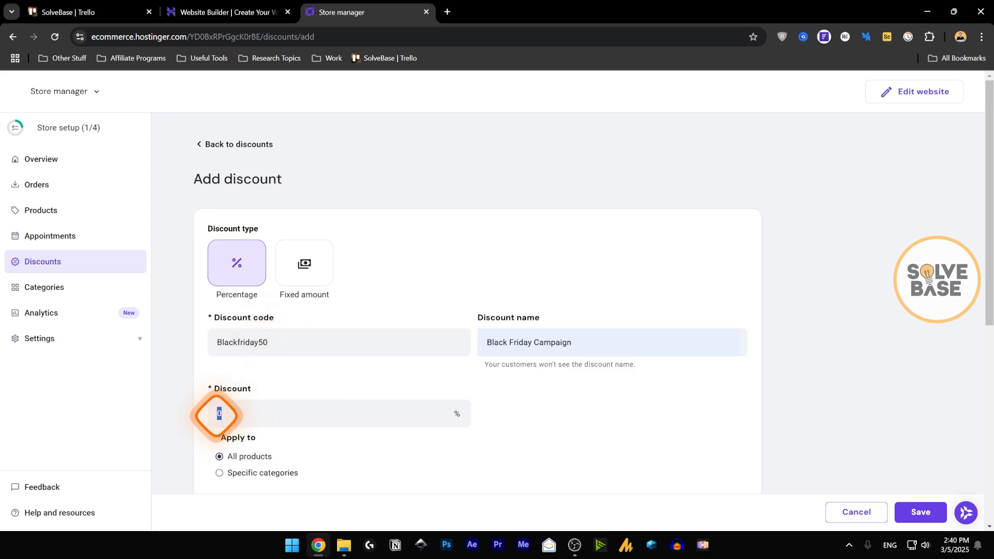
text(50)
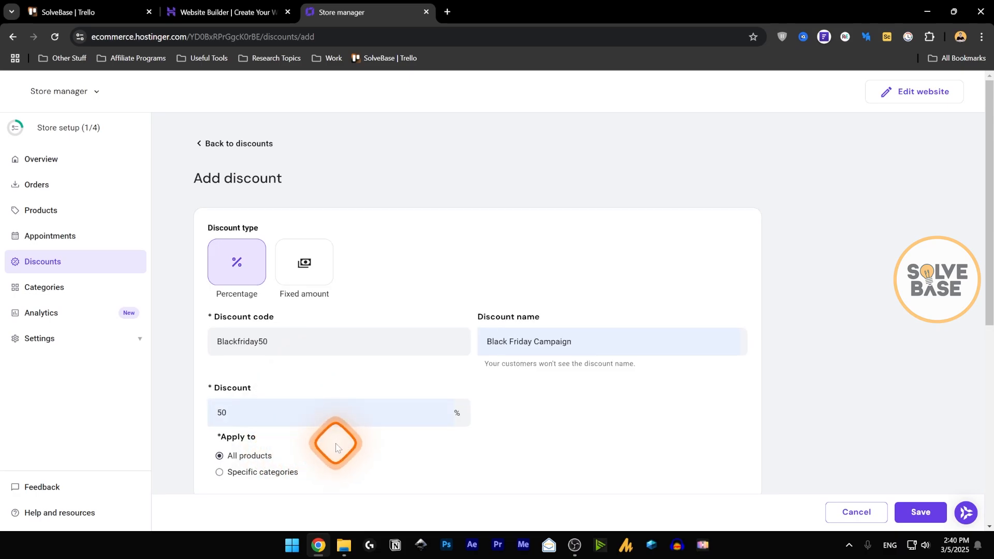
Step: Restrict the discount to the Pet Apparel category, remove that category, and apply the discount to all products again
scroll(336, 447, down, 2)
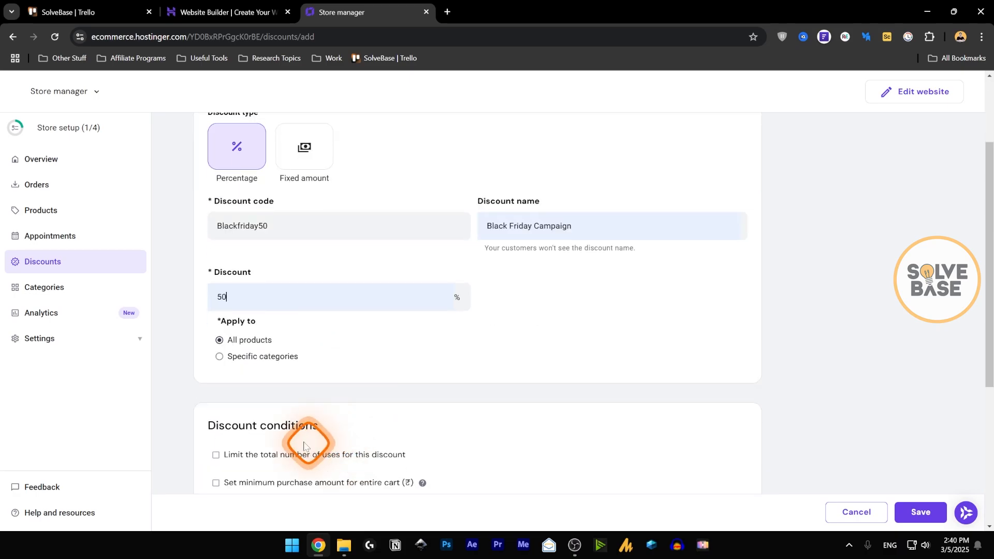
click(246, 362)
click(241, 394)
click(239, 422)
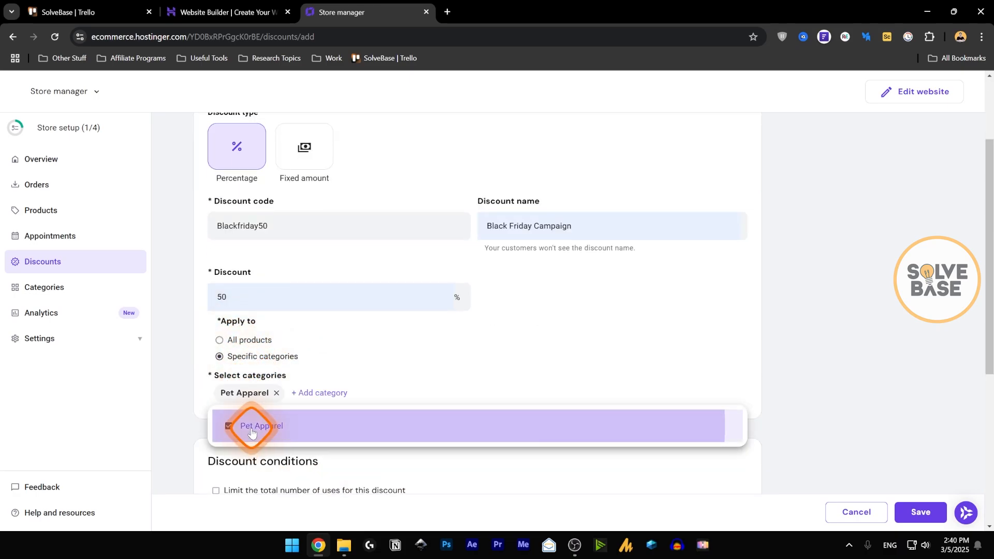
click(277, 391)
click(241, 340)
Step: Limit the total number of discount uses to 1 and require a minimum cart purchase of ₹100
scroll(290, 352, down, 3)
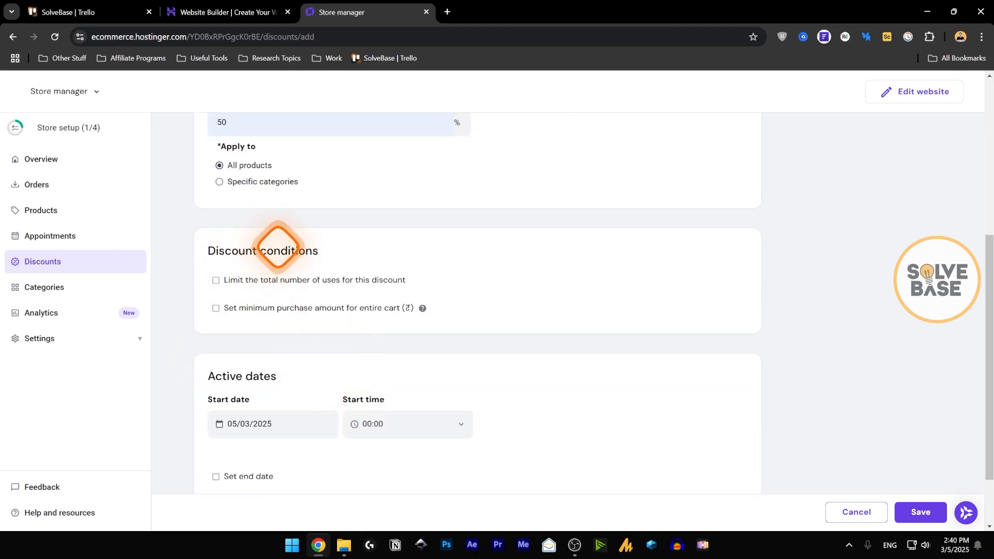
click(242, 282)
click(265, 297)
text(2)
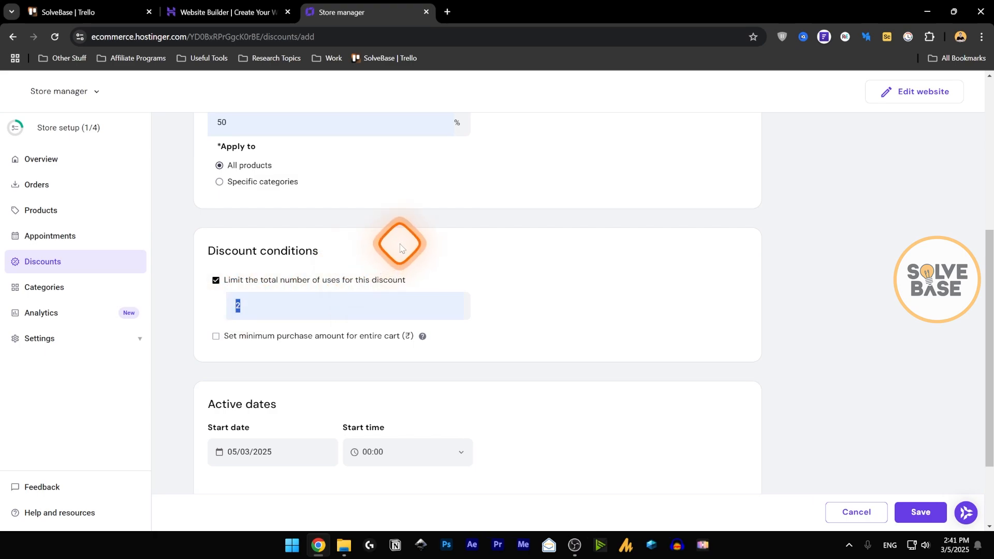
text(5)
double_click(231, 306)
text(1)
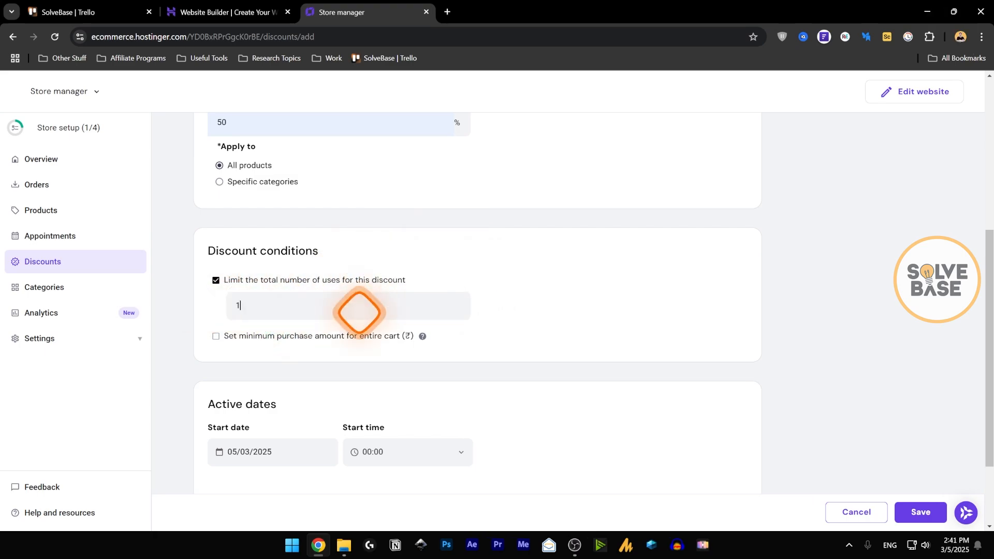
click(216, 337)
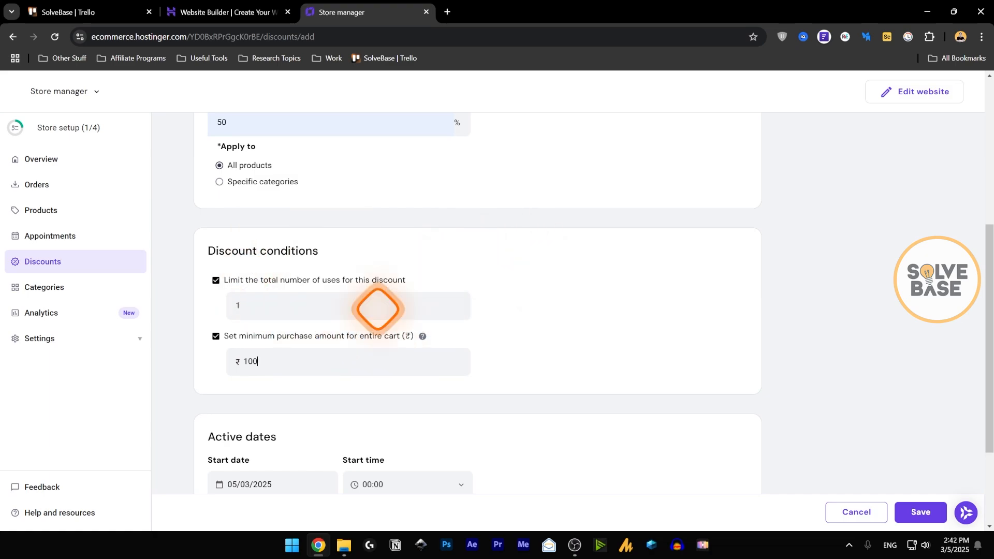
Step: Look through the discount's start date and time options, set its end date to 21/03/2025, and leave for the categories without saving
scroll(537, 314, down, 3)
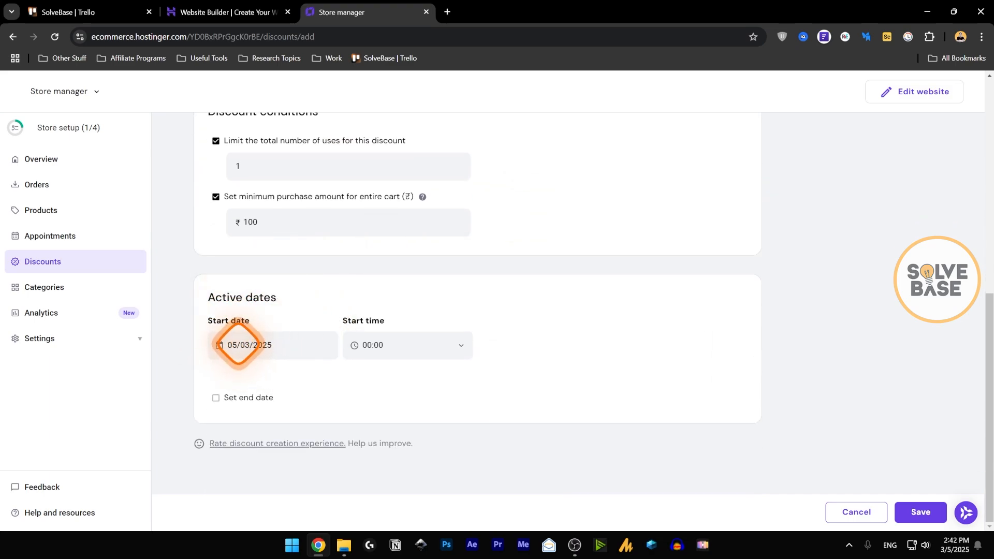
click(239, 345)
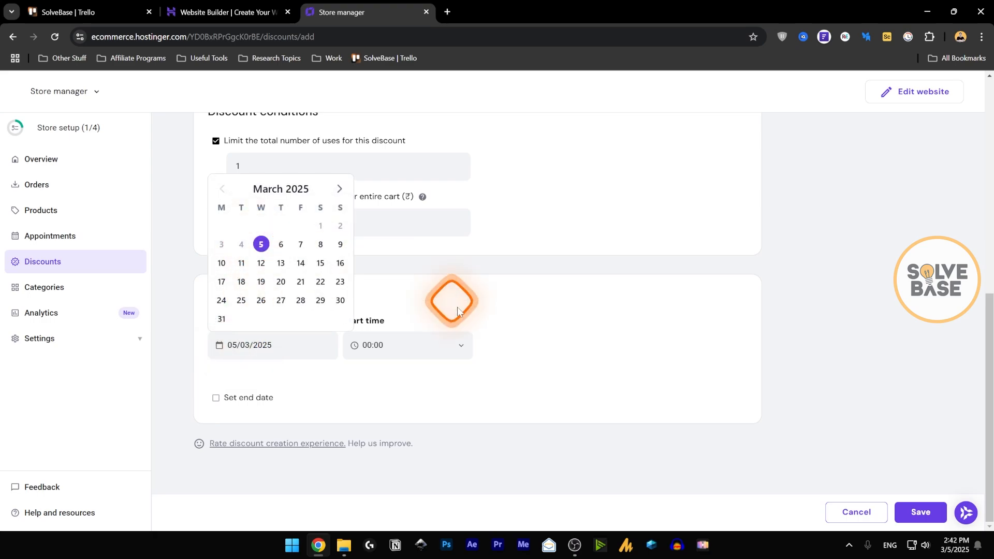
click(350, 327)
click(372, 347)
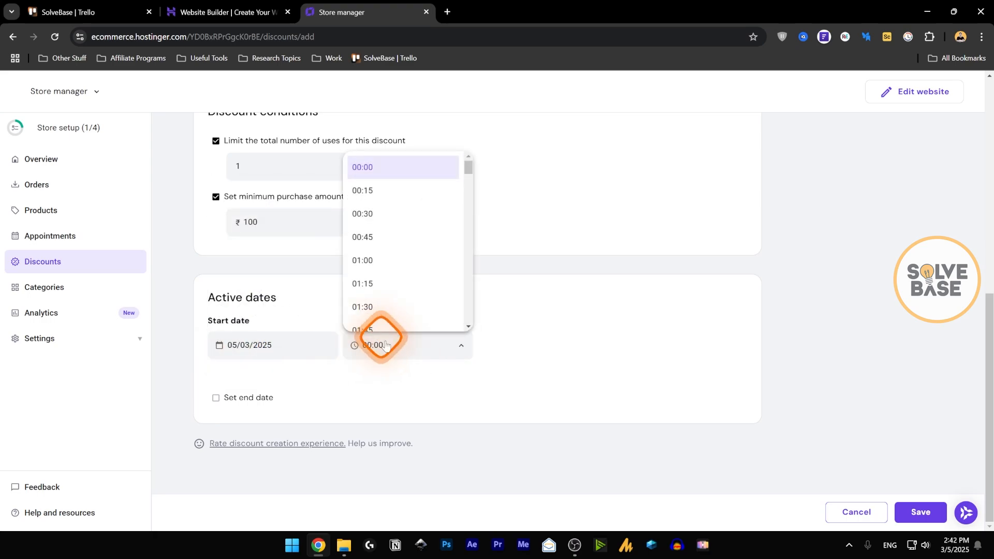
click(309, 382)
click(238, 397)
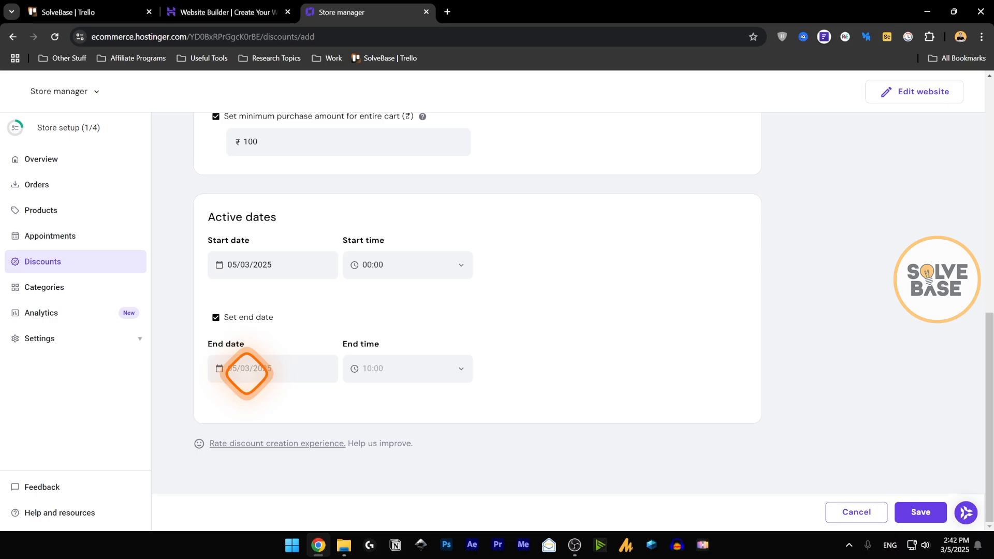
click(261, 371)
click(301, 306)
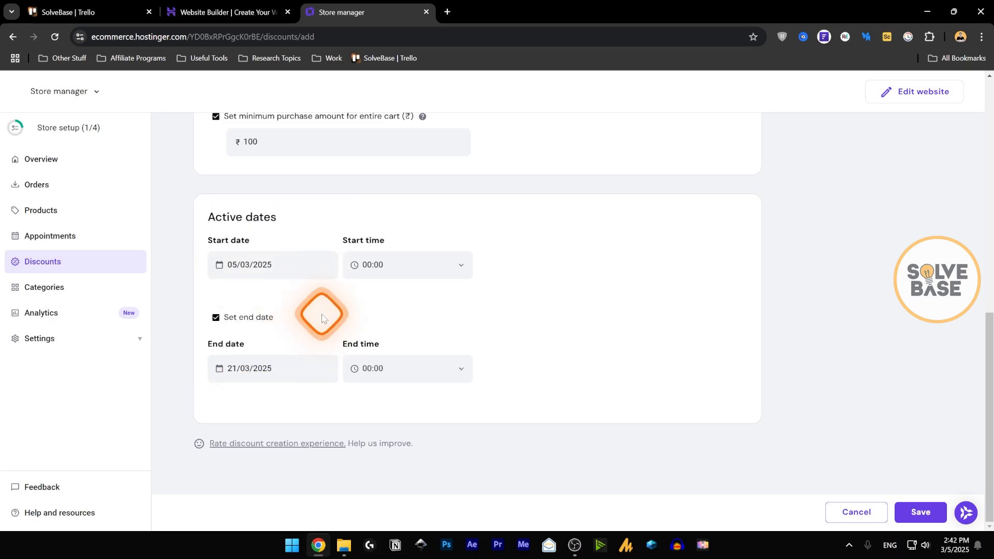
click(65, 290)
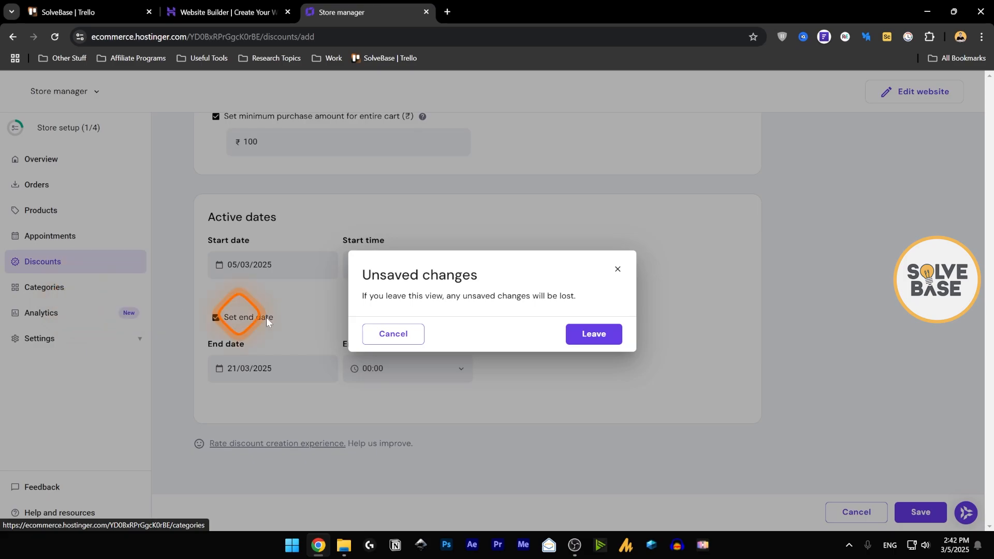
click(596, 336)
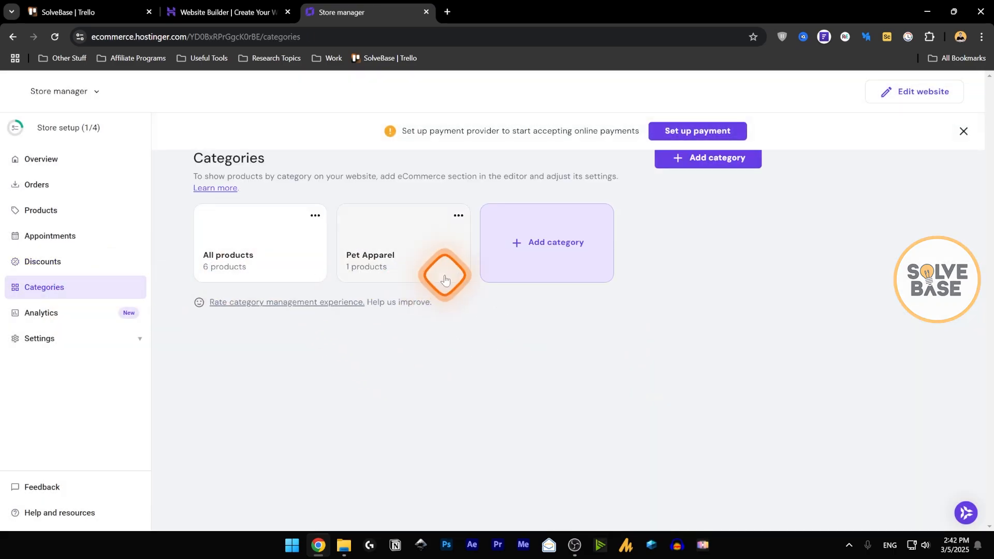
Step: Create a category named Luxury Chocolates, assign the first Stylish Pet Accessories Collection product to it, and save it
click(553, 239)
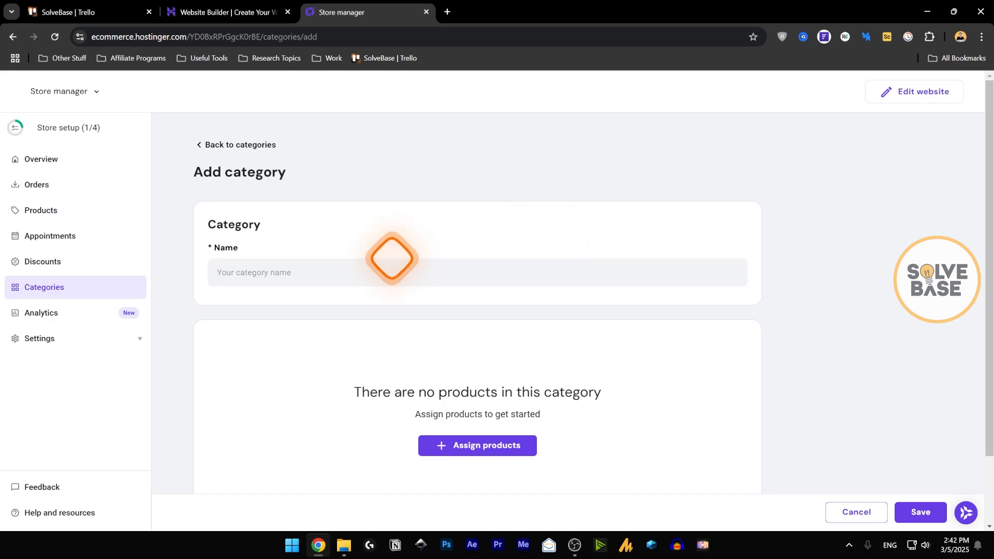
click(228, 270)
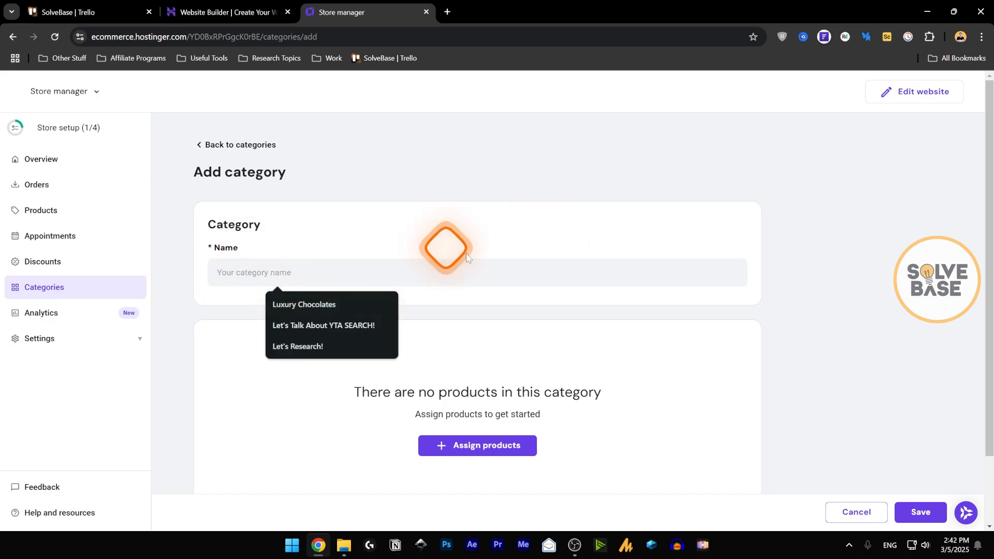
click(321, 309)
scroll(504, 311, down, 2)
click(461, 366)
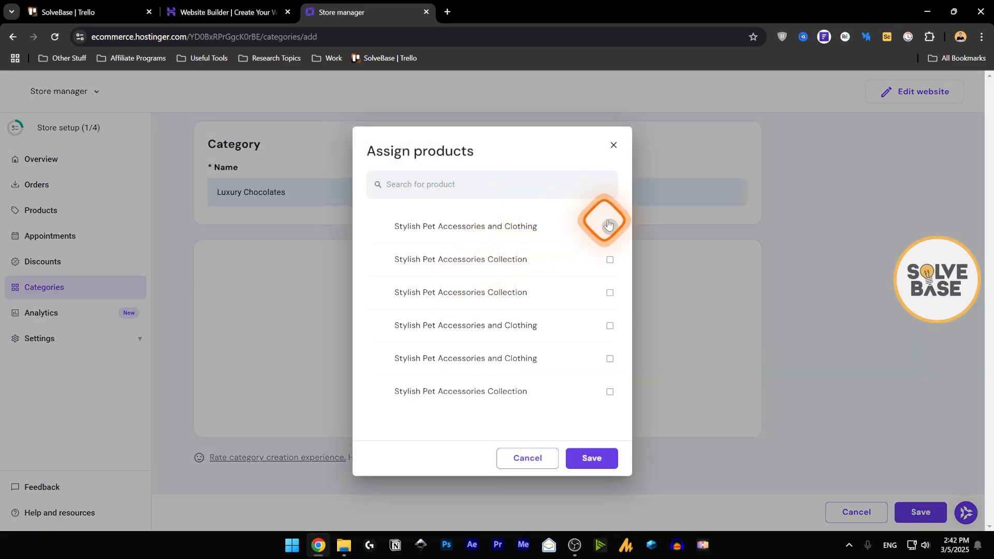
click(611, 259)
click(592, 459)
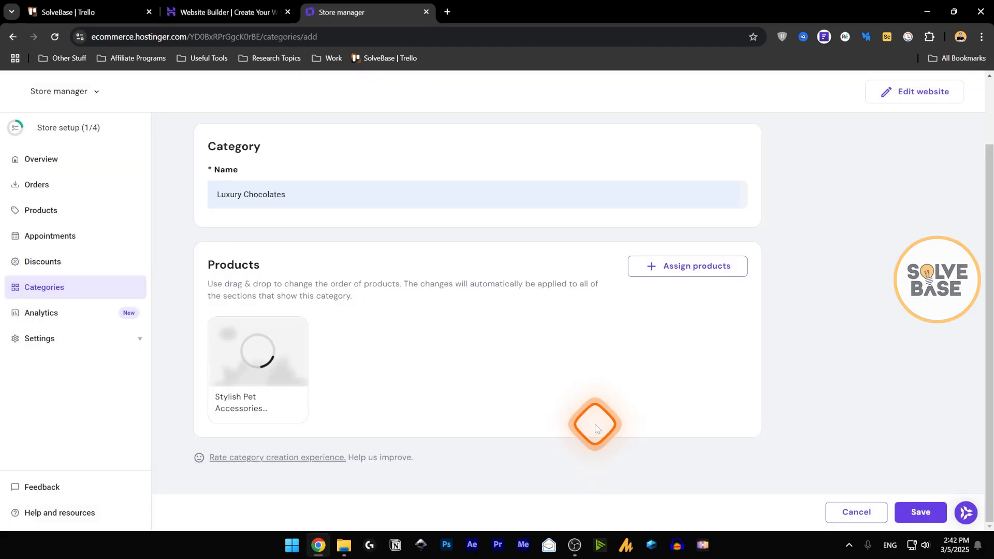
click(921, 512)
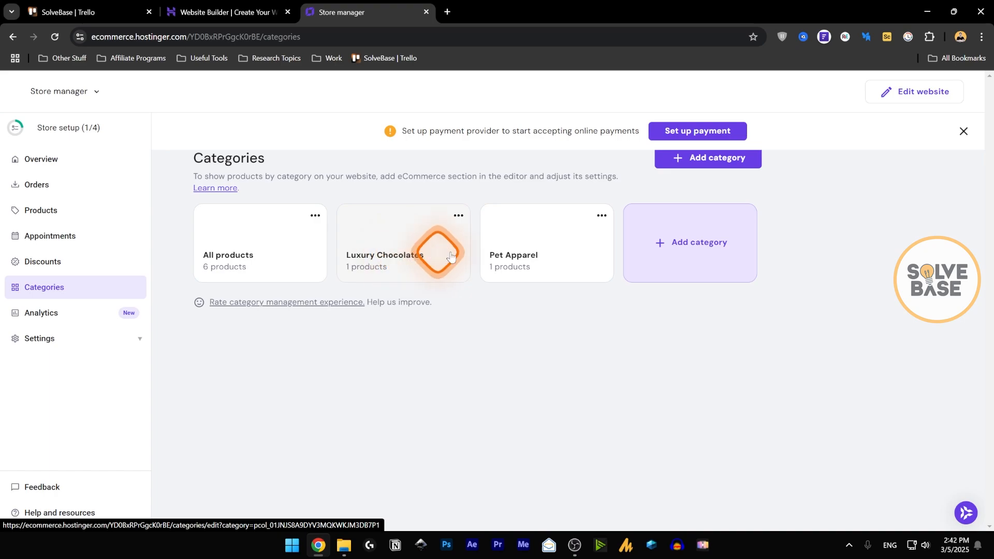
Step: Check the management options of the Luxury Chocolates category and review the store's sales and order analytics
click(450, 219)
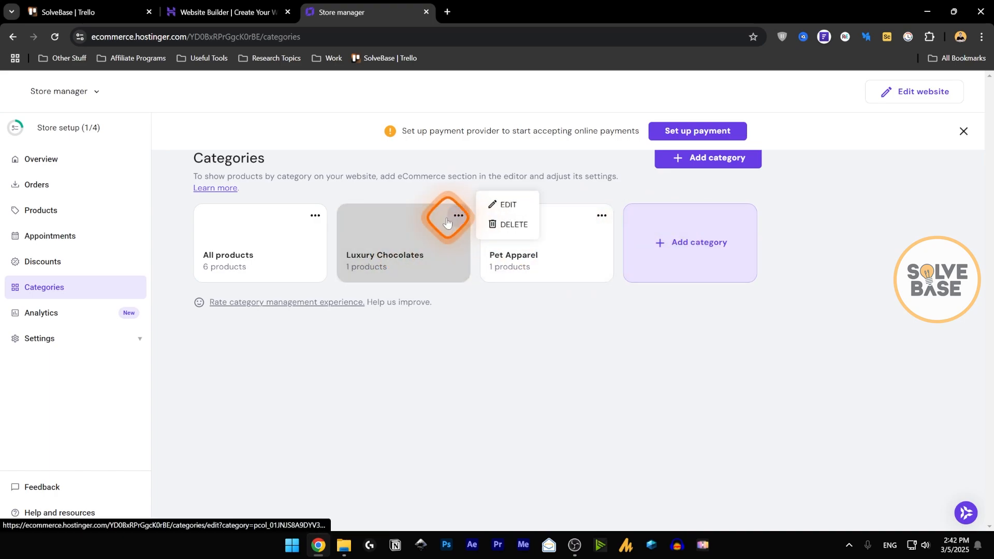
click(496, 170)
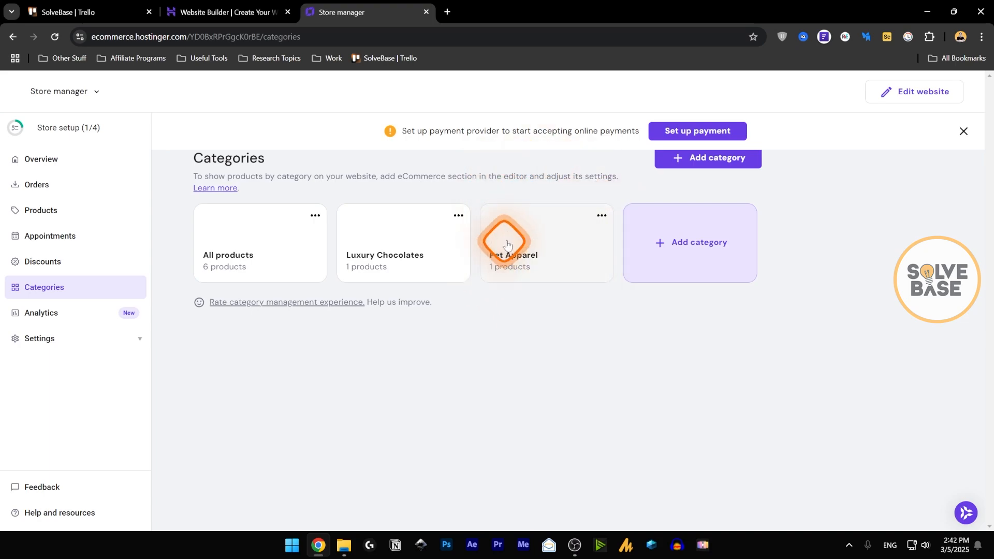
click(70, 314)
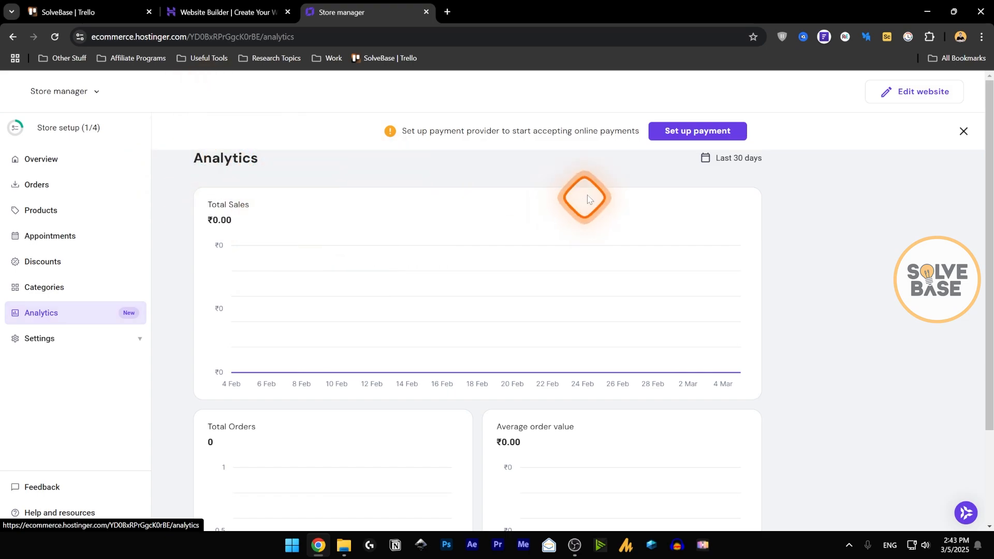
scroll(433, 211, down, 1)
scroll(256, 222, up, 1)
scroll(251, 217, down, 2)
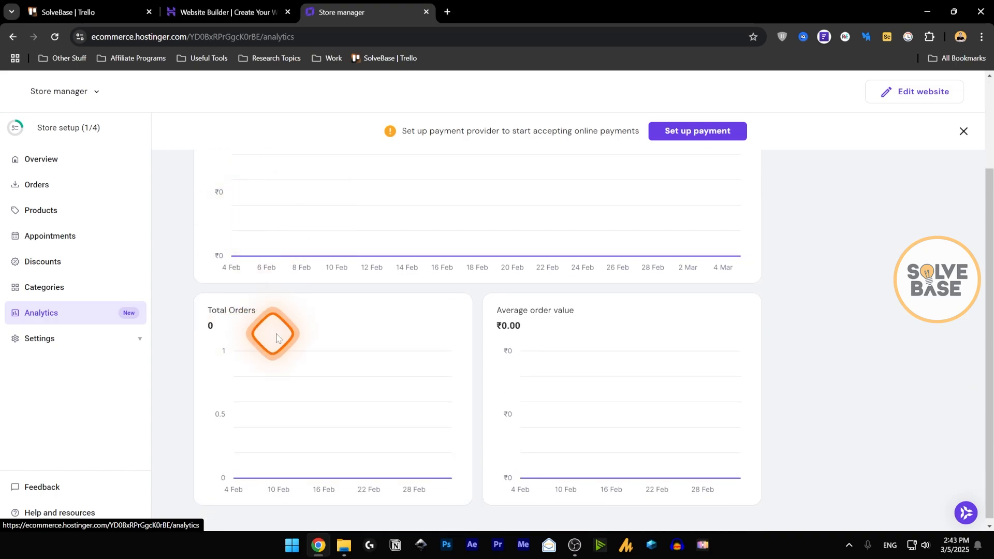
scroll(586, 340, down, 1)
scroll(589, 344, up, 2)
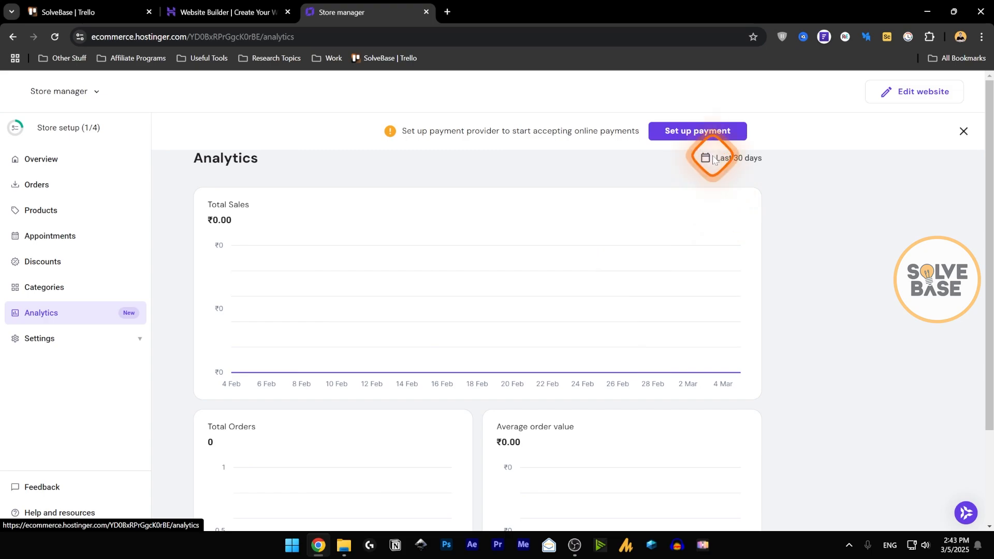
scroll(296, 274, down, 2)
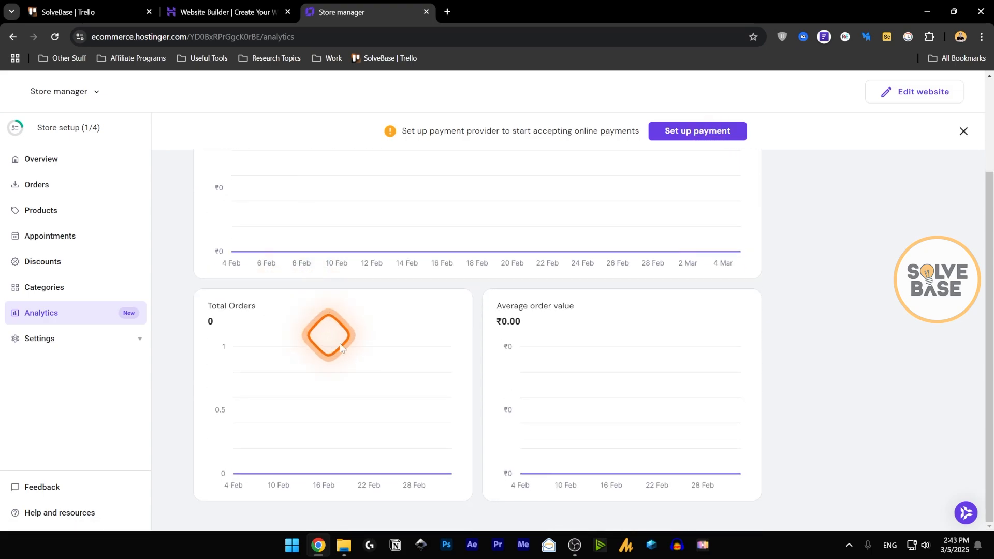
Step: Open the store details settings and set the store currency to JPY (¥)
click(65, 341)
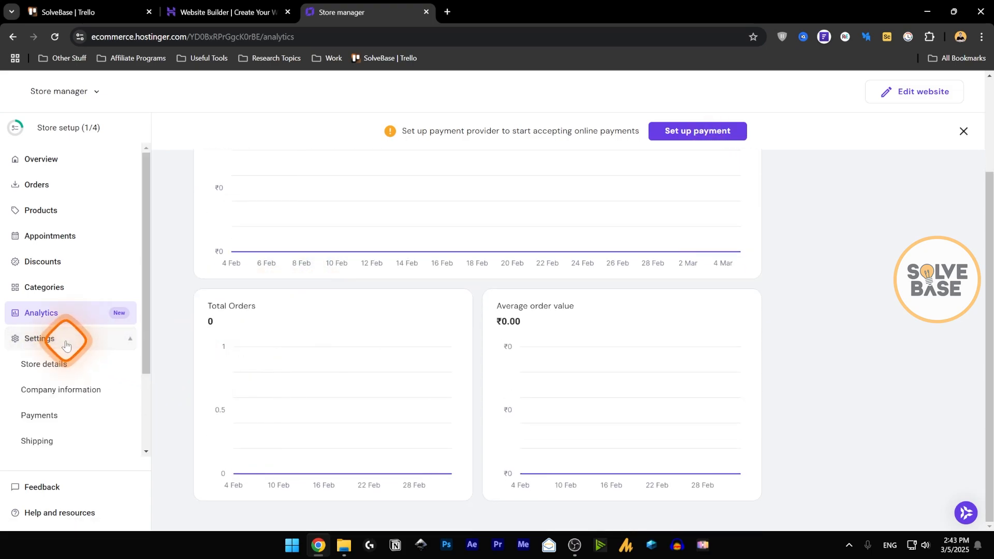
click(56, 369)
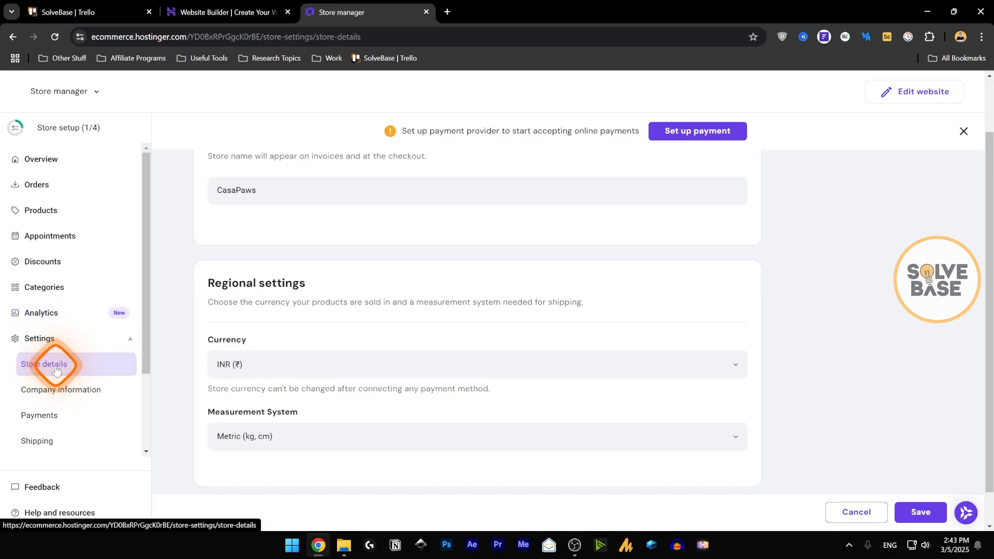
scroll(280, 300, up, 1)
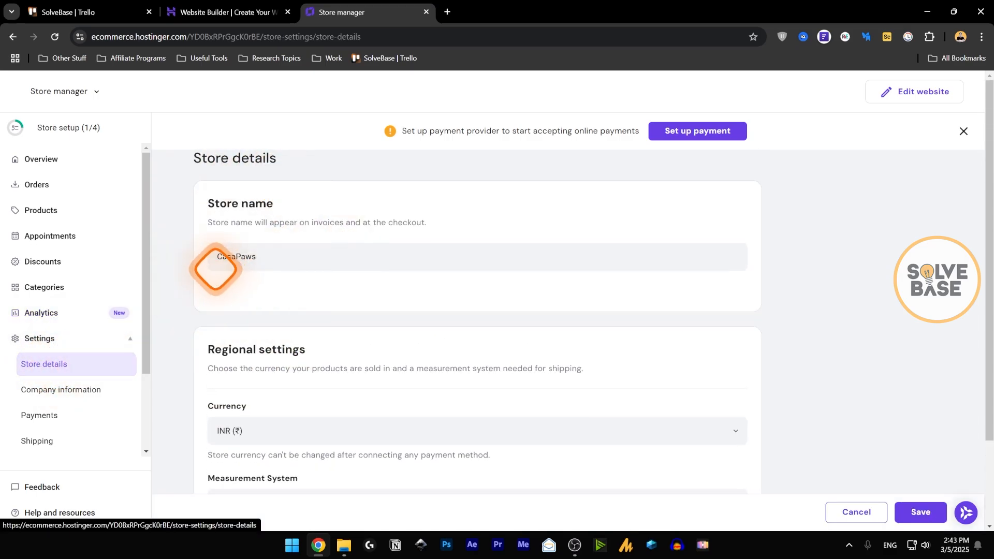
scroll(216, 270, down, 2)
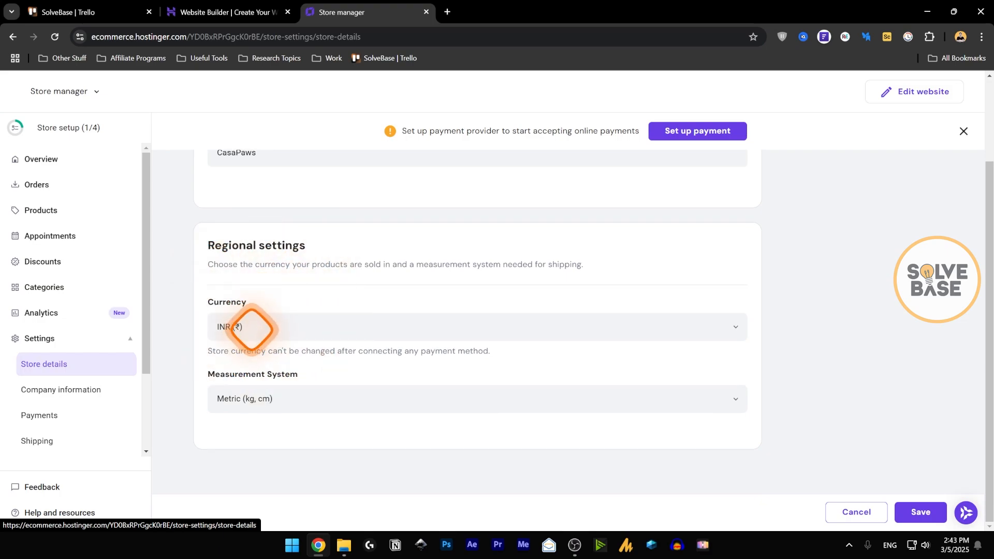
click(252, 329)
scroll(262, 368, down, 3)
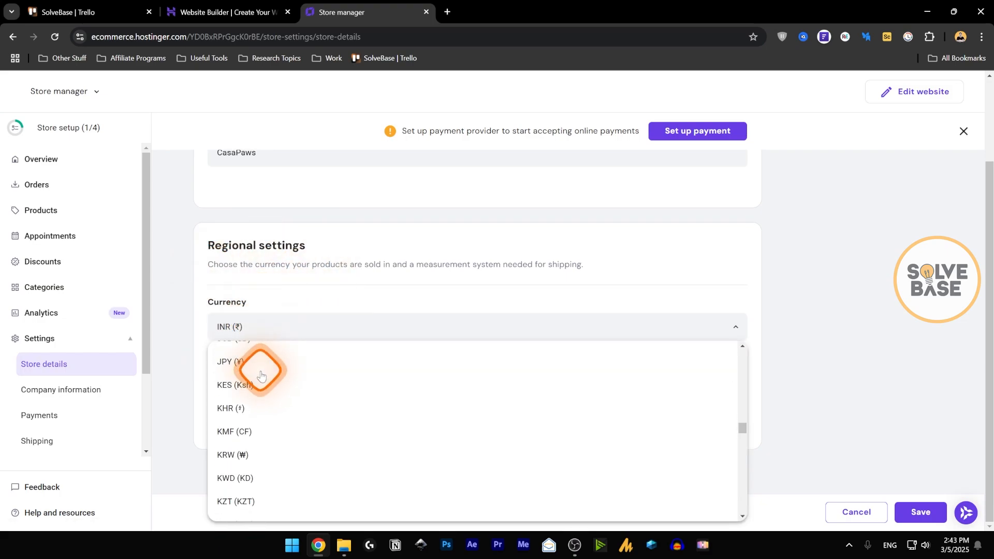
scroll(263, 398, down, 6)
scroll(267, 425, up, 5)
scroll(267, 424, up, 3)
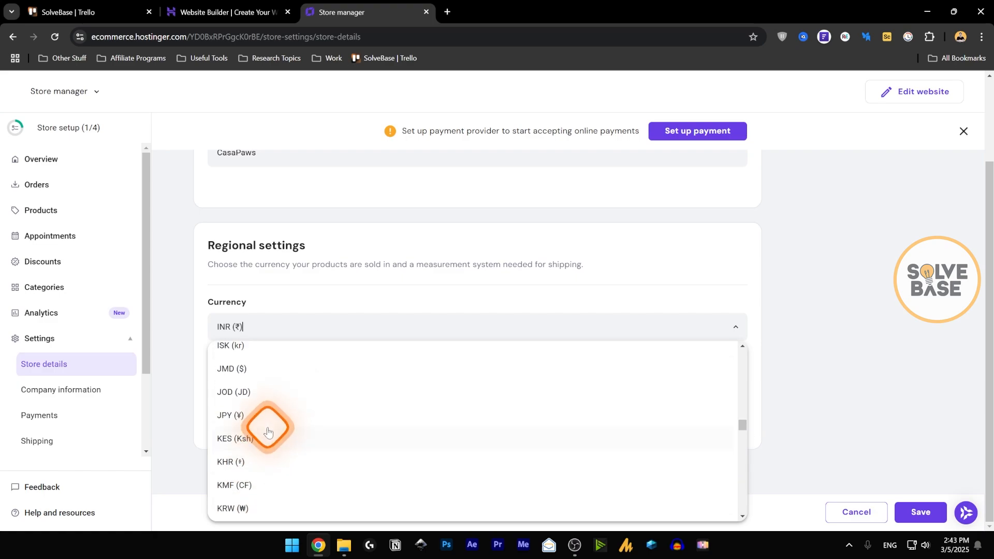
click(242, 419)
Step: Try the Imperial (oz, in) measurement system, switch back to Metric (kg, cm), and save the store details
click(253, 399)
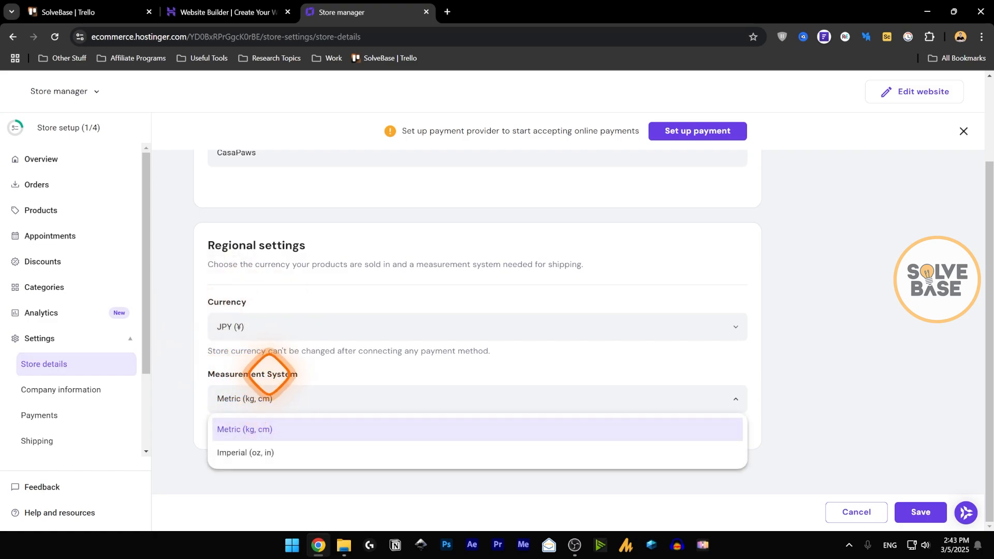
click(247, 455)
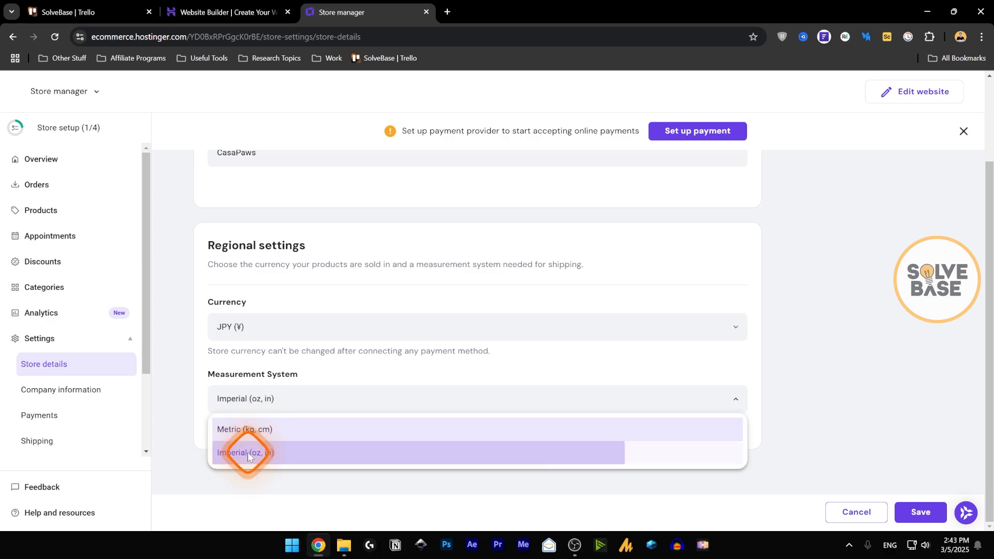
click(253, 401)
click(252, 430)
click(927, 511)
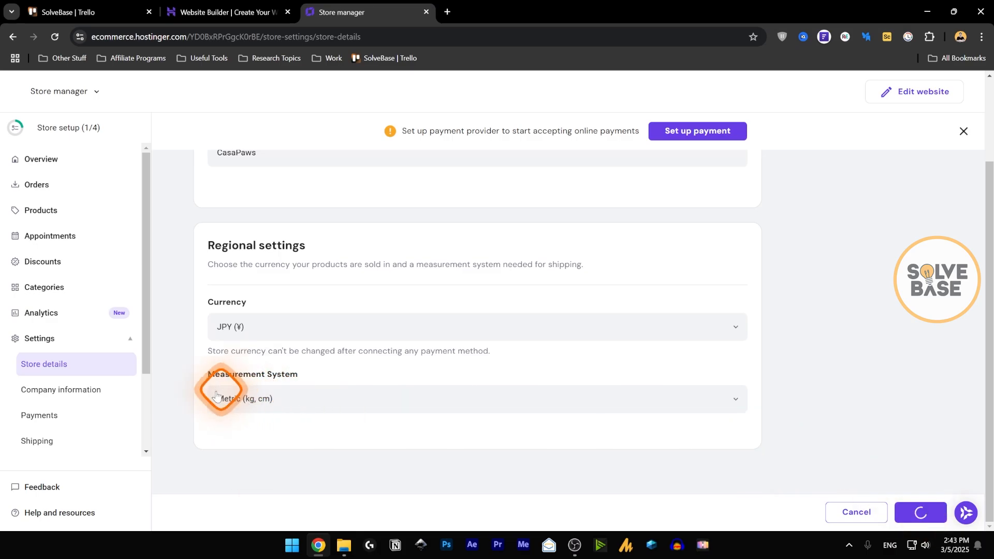
Step: Review the company name, logo, contact and address fields in the company information, and open the payment settings
click(64, 390)
scroll(357, 336, up, 2)
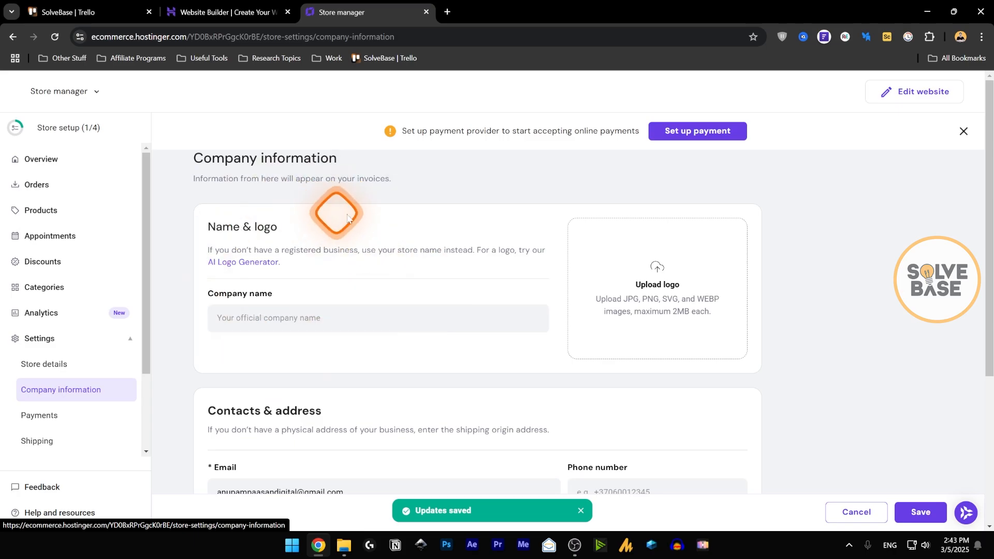
scroll(461, 289, down, 3)
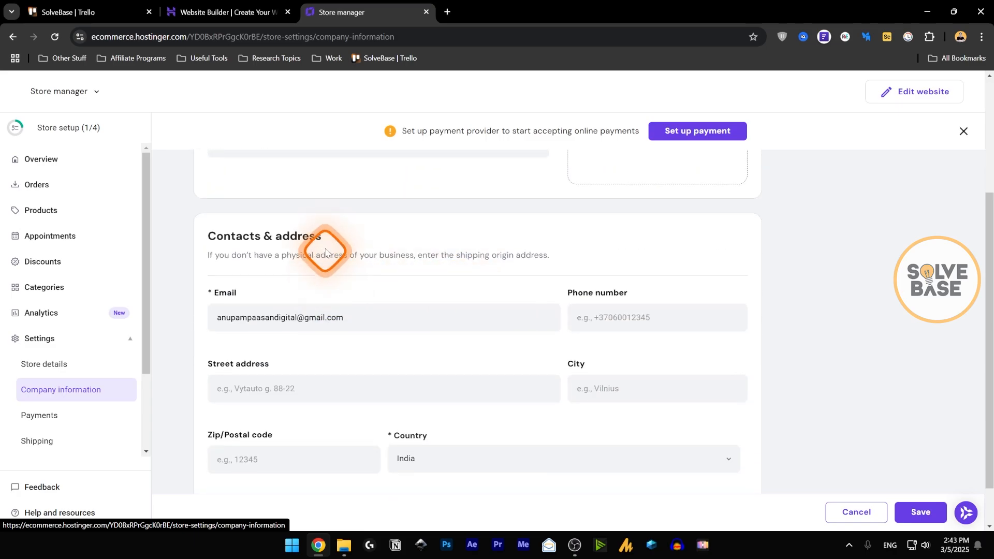
scroll(323, 258, up, 3)
click(42, 418)
Step: Try Japan as the company location and look through the payment methods offered for it
click(579, 164)
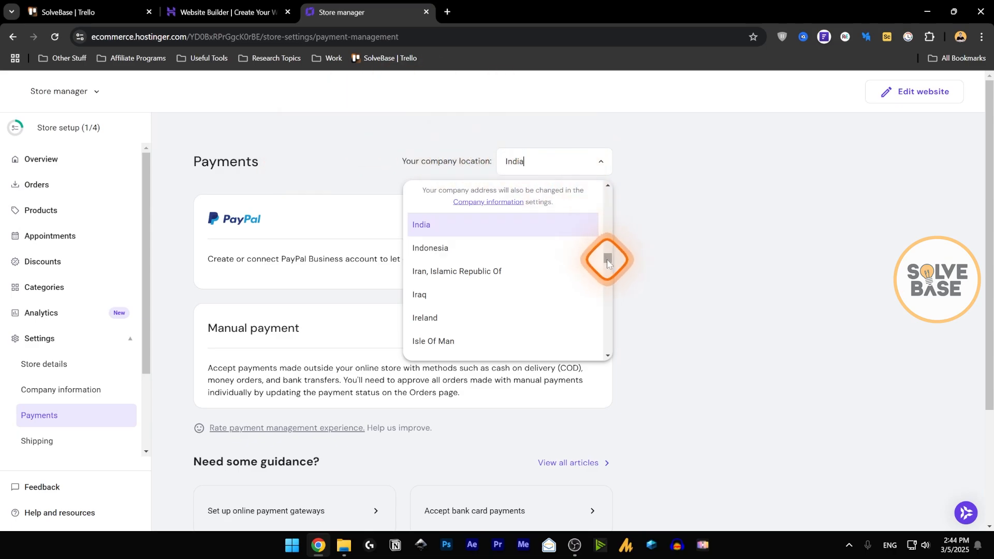
drag(607, 259, 608, 263)
scroll(456, 274, down, 1)
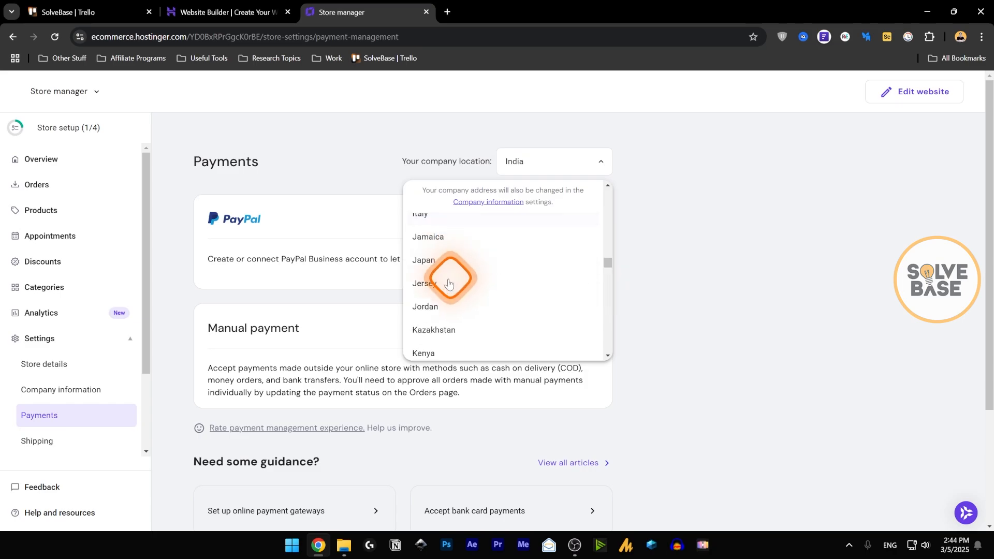
click(423, 260)
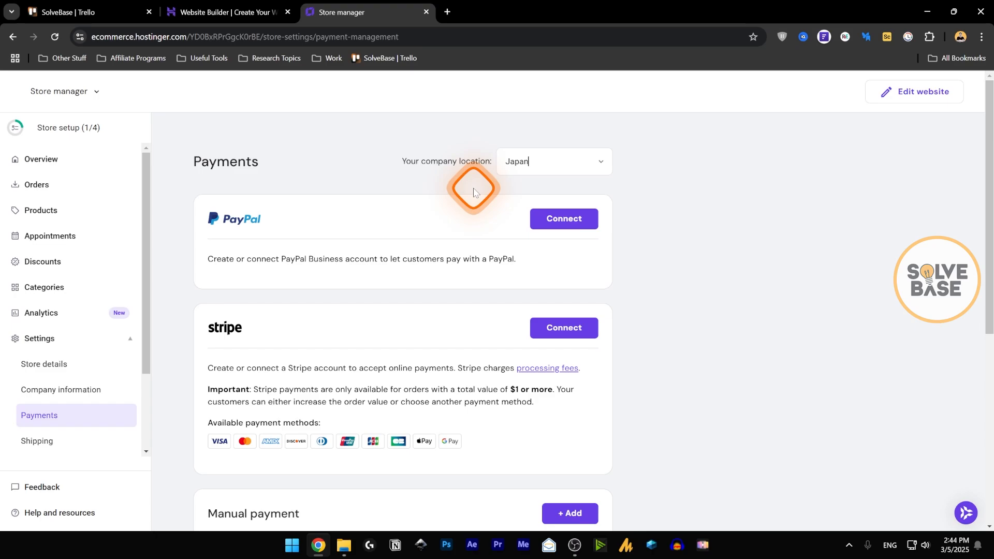
scroll(433, 248, down, 3)
scroll(422, 311, up, 3)
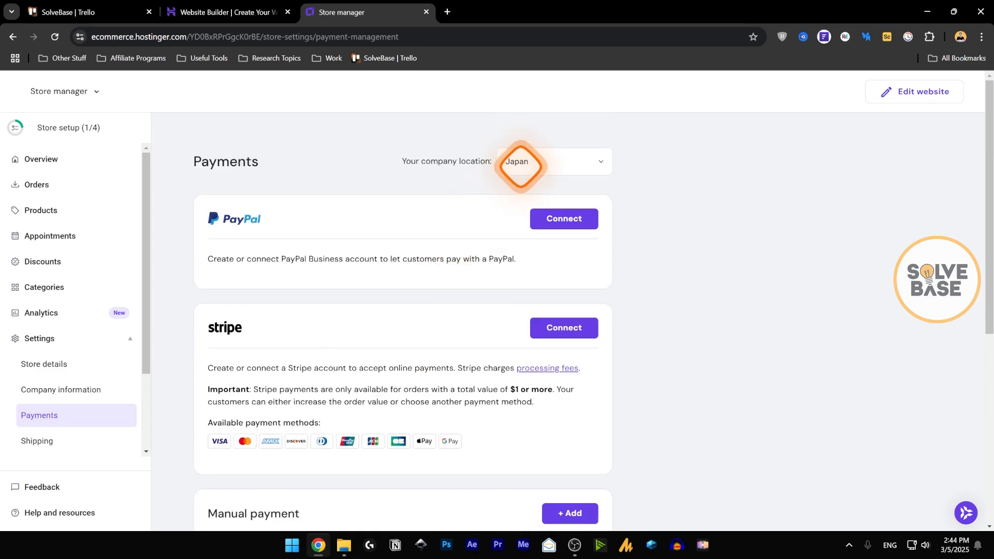
Step: Set the company location for payments to United States and review the PayPal, Stripe and manual payment options
click(601, 165)
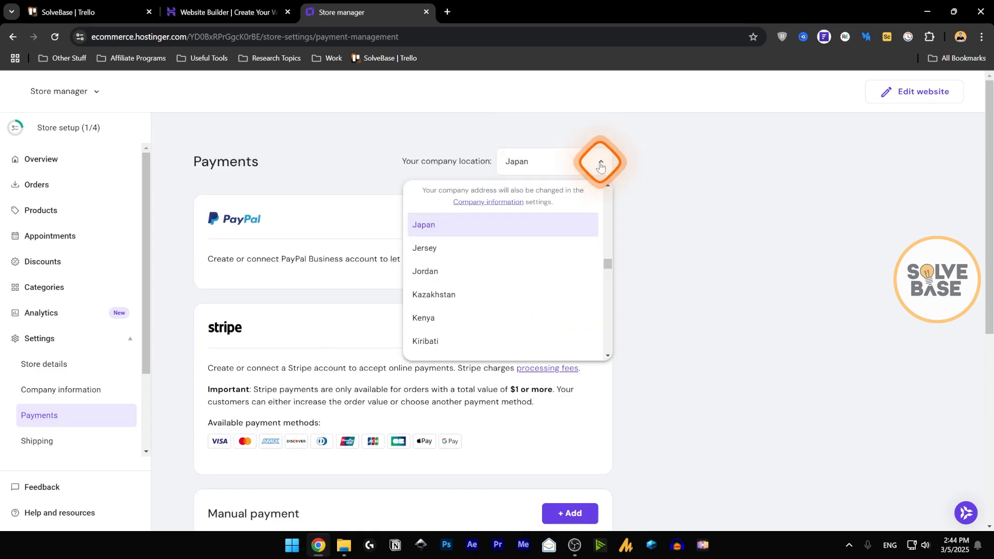
click(588, 258)
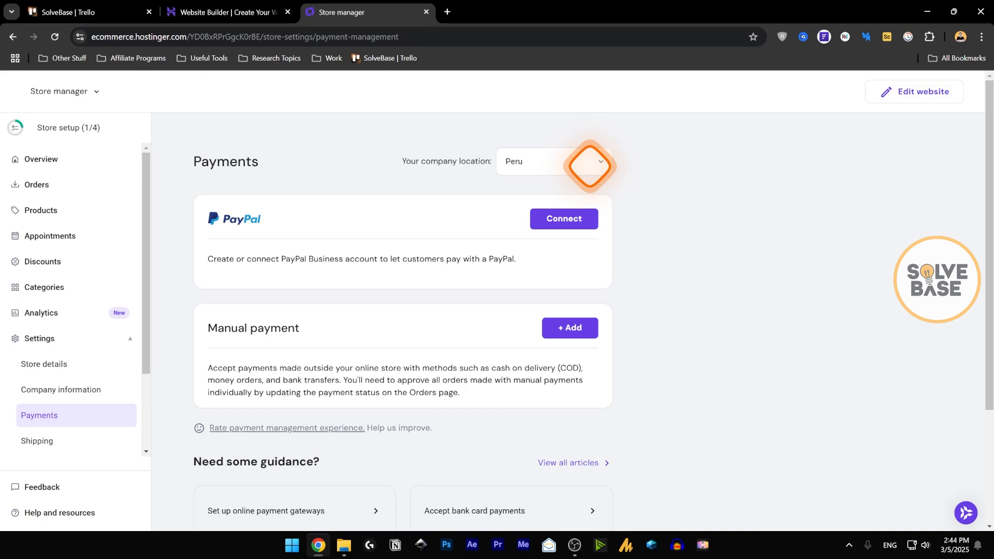
click(601, 165)
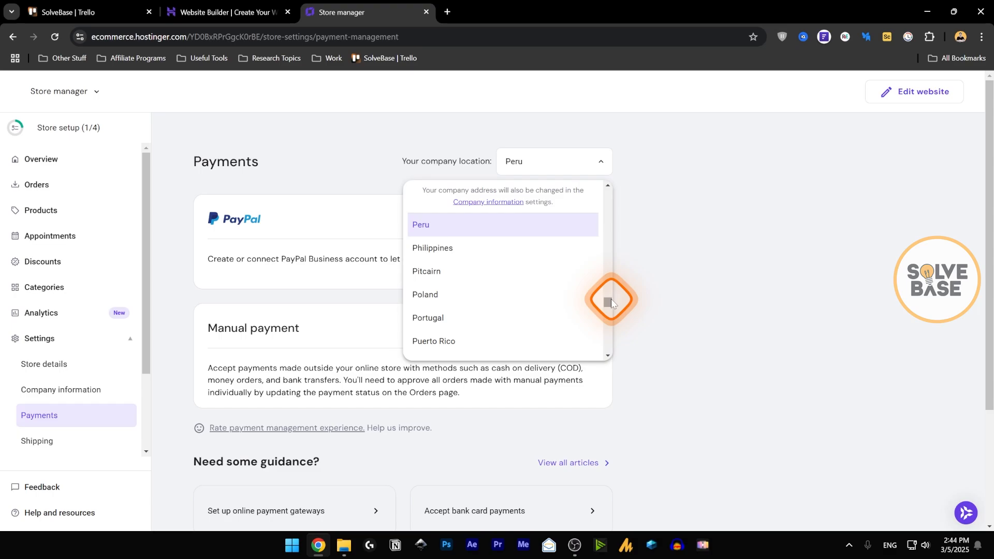
drag(610, 299, 609, 339)
click(434, 301)
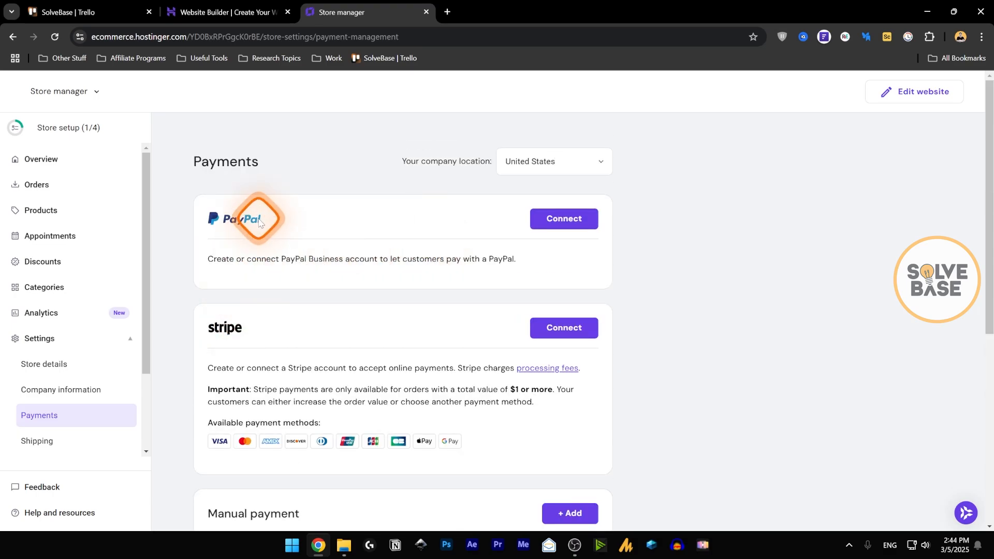
scroll(466, 218, down, 2)
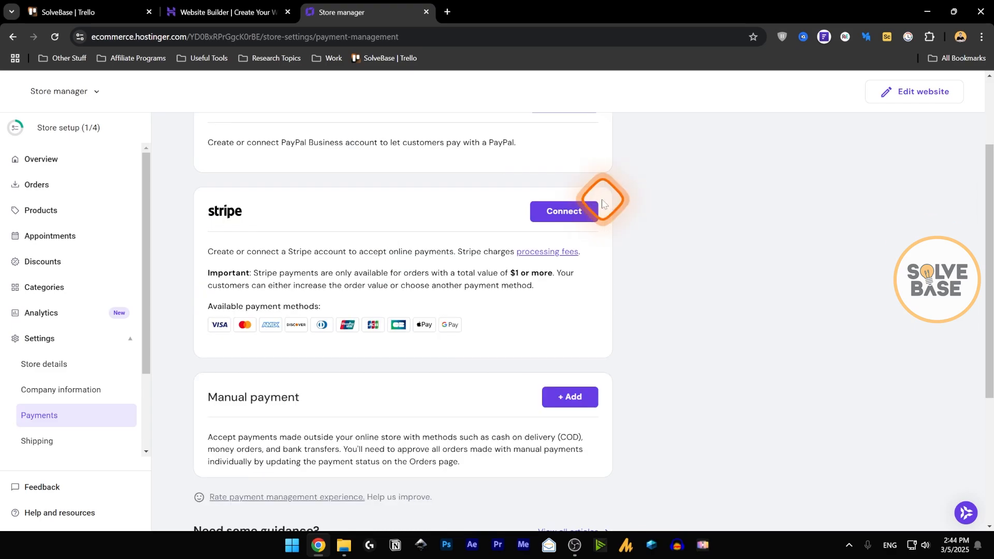
scroll(574, 211, up, 2)
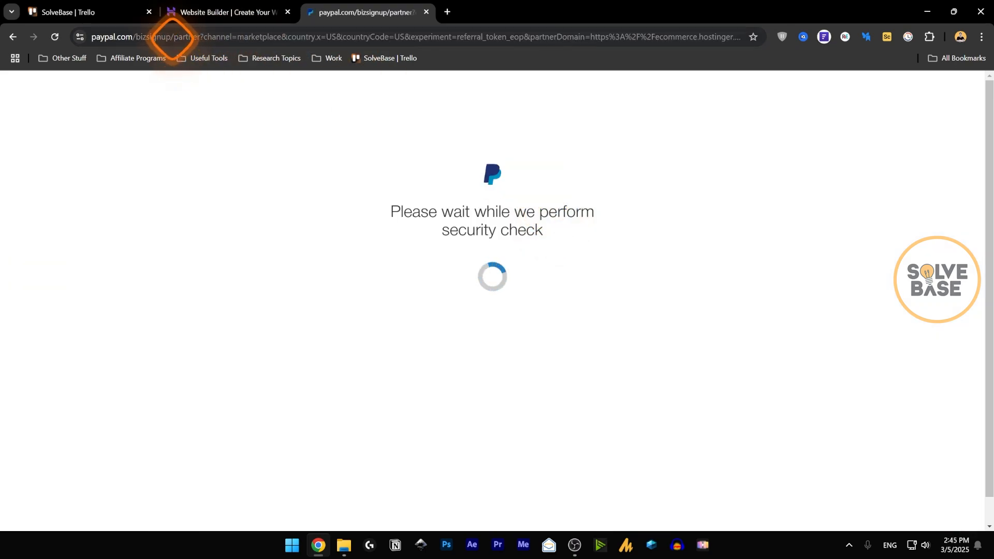
Step: Leave the PayPal signup, look at the Stripe connection form, and return to the store's payment settings without completing it
click(13, 36)
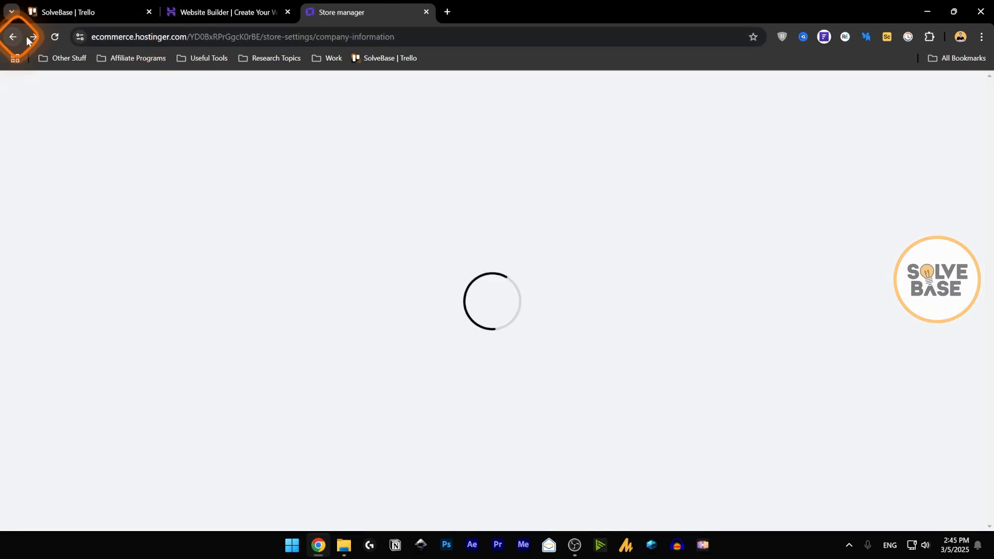
click(221, 8)
click(330, 5)
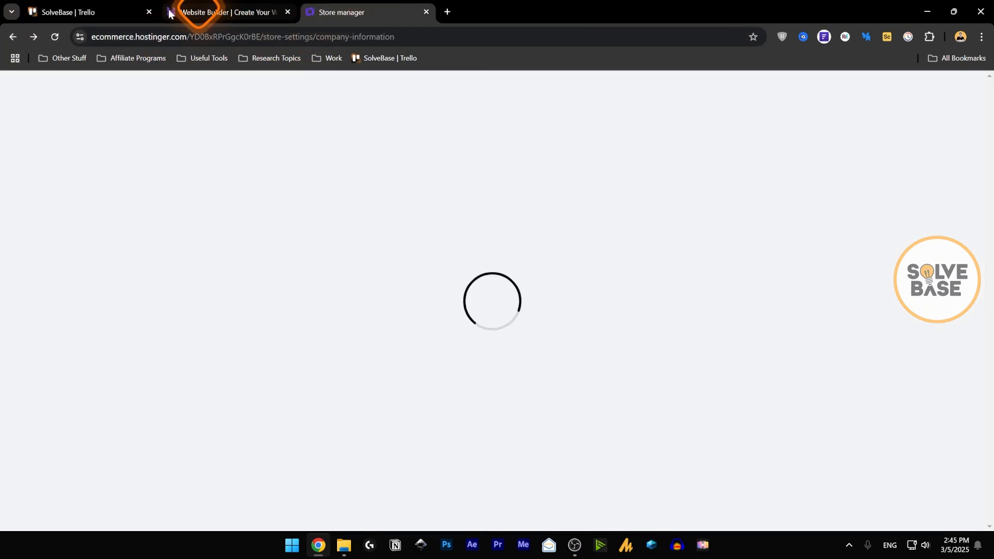
click(9, 37)
click(565, 267)
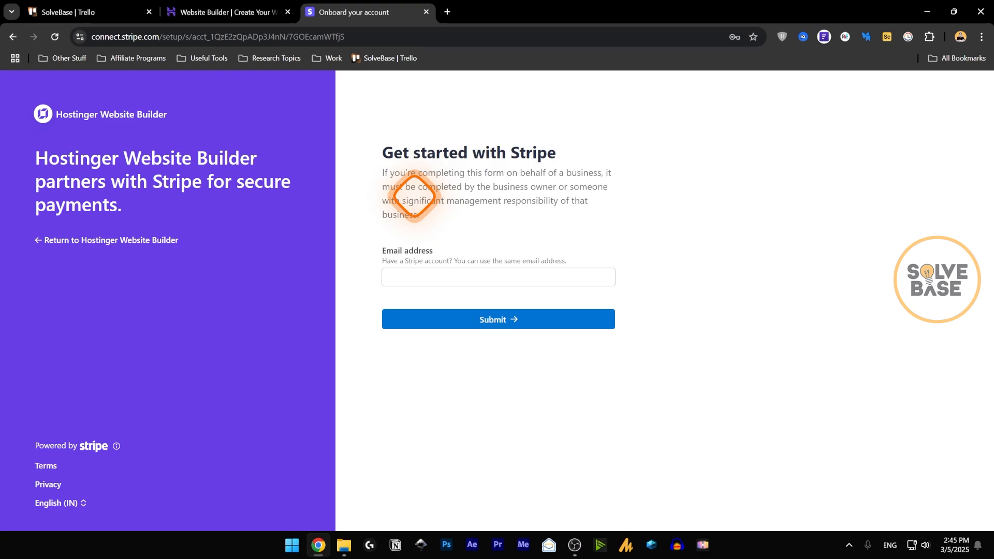
click(71, 241)
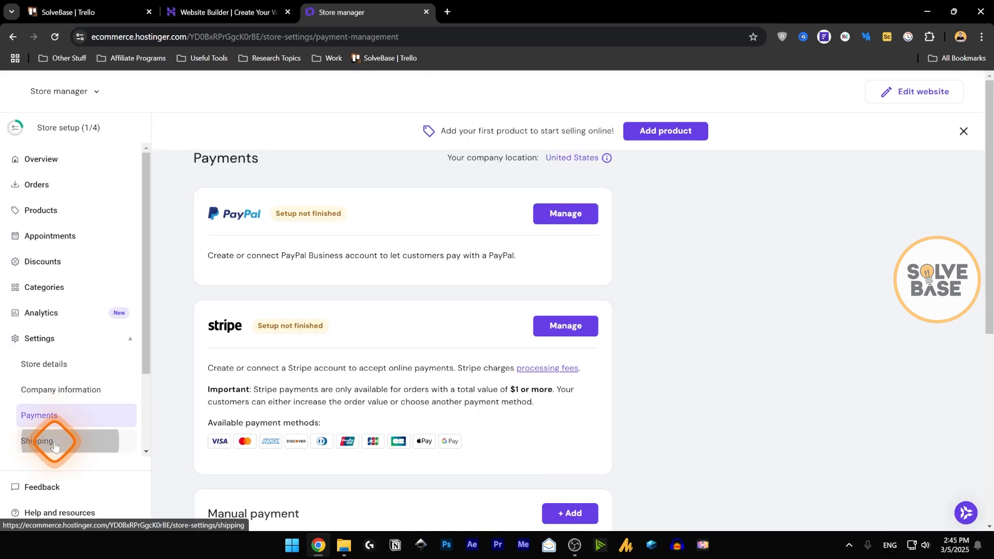
Step: Start a new zone in the shipping settings, look at its country list, and enter US as the zone name
click(44, 440)
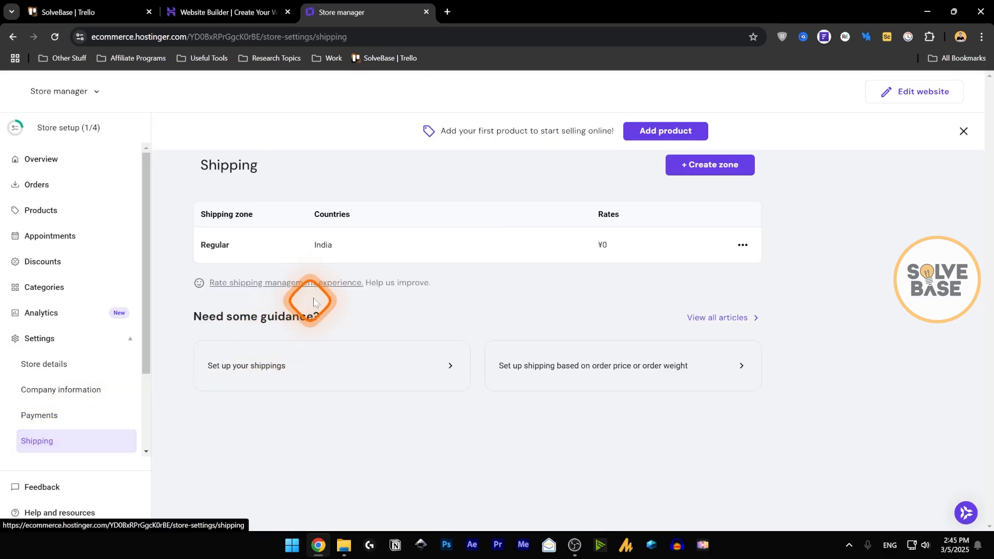
click(707, 167)
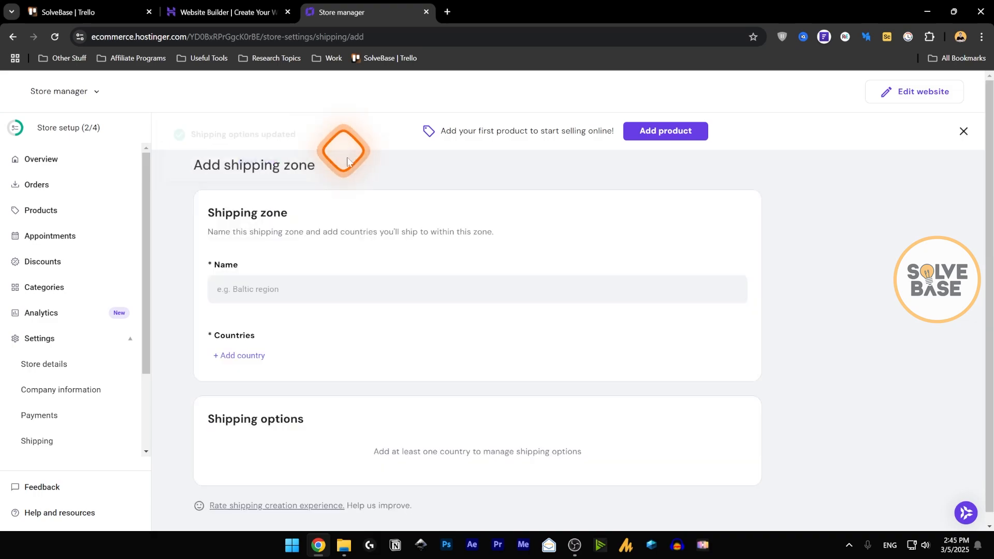
click(209, 290)
click(240, 352)
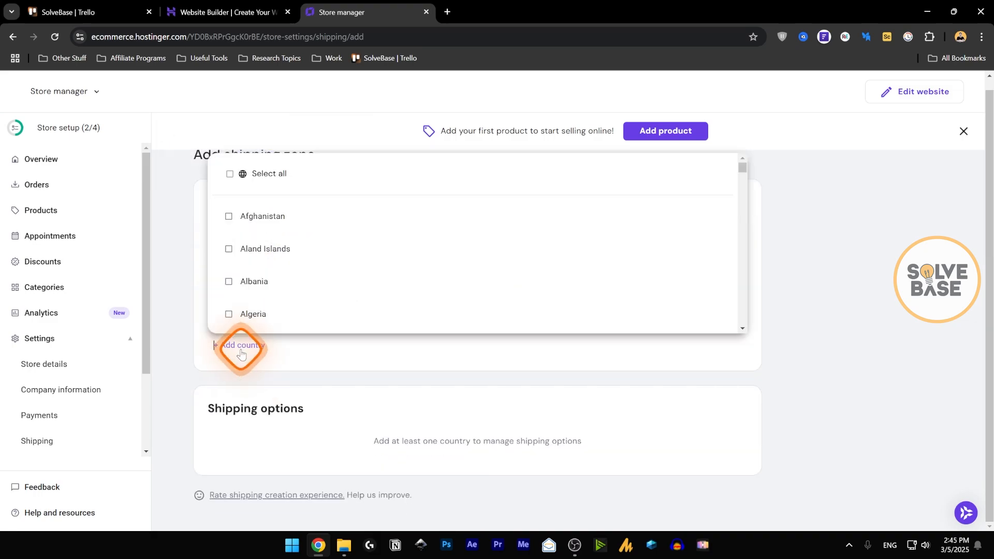
click(351, 382)
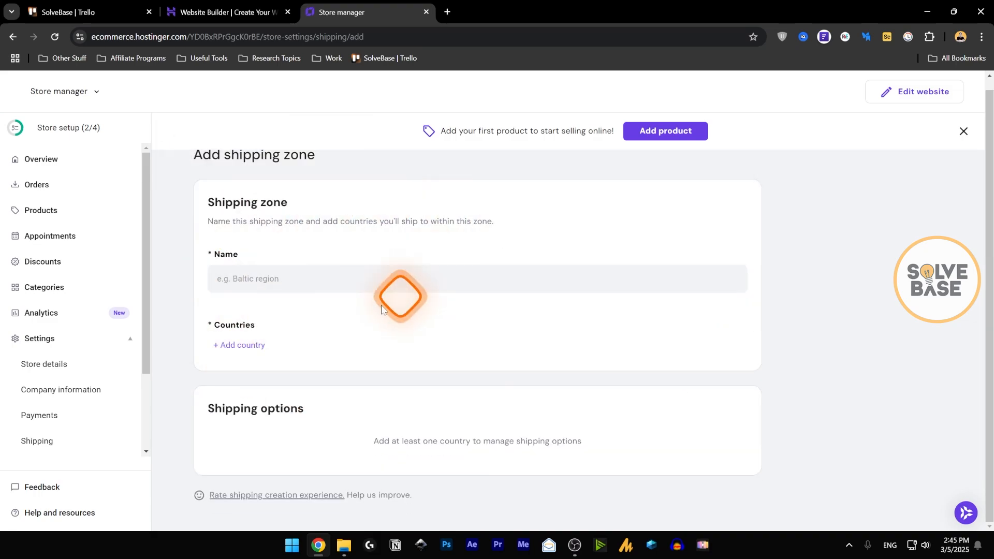
click(294, 278)
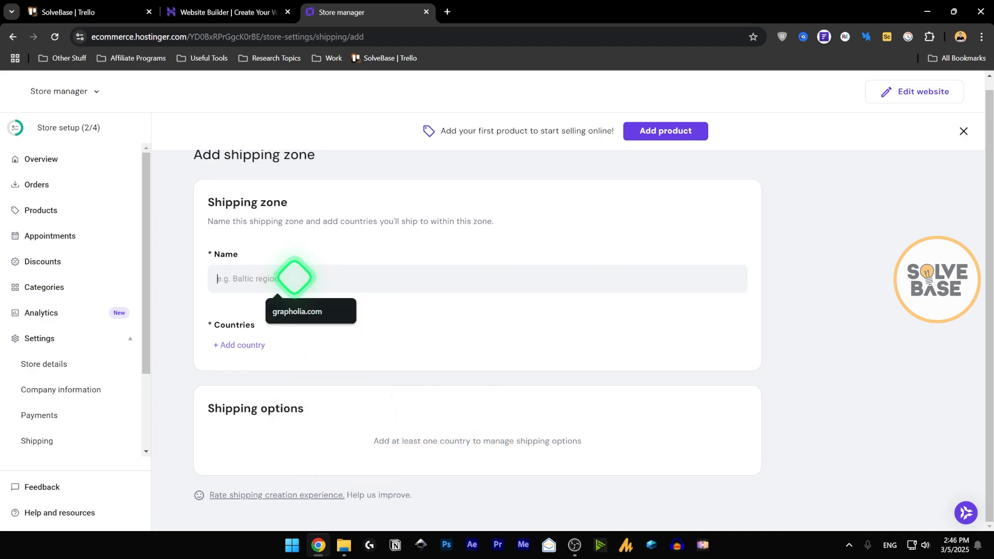
text(US)
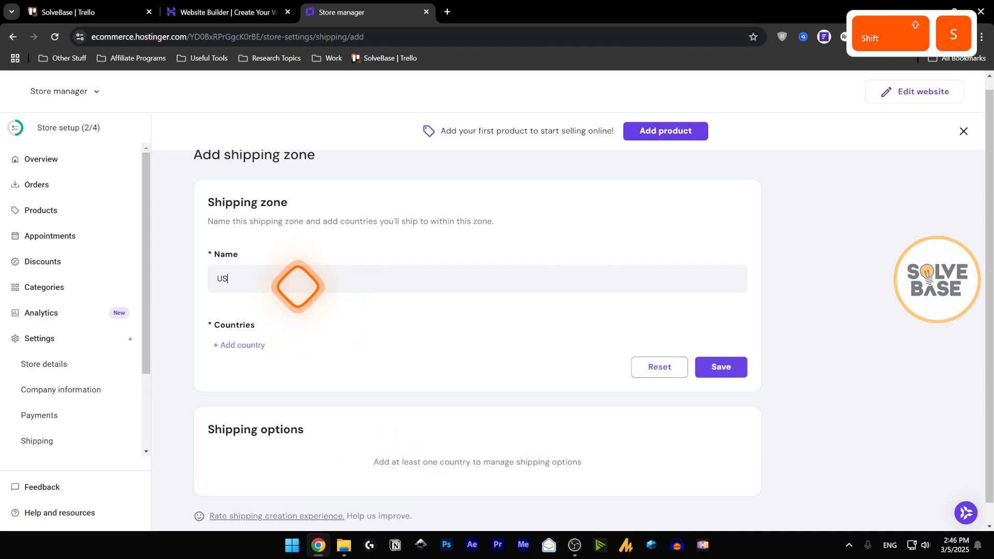
Step: Add United States to the new shipping zone's countries and save it as United States Zone
click(259, 345)
scroll(280, 243, down, 20)
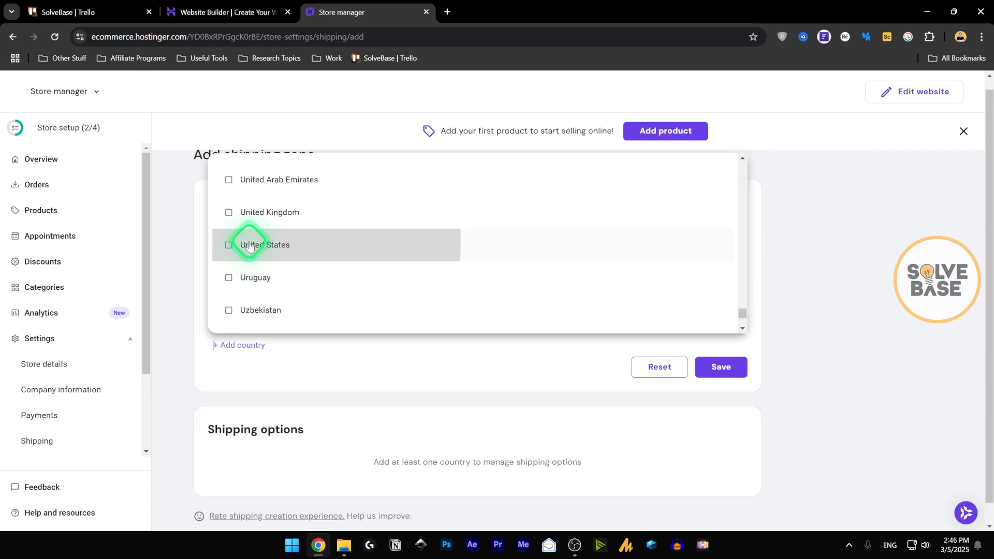
click(249, 243)
click(483, 381)
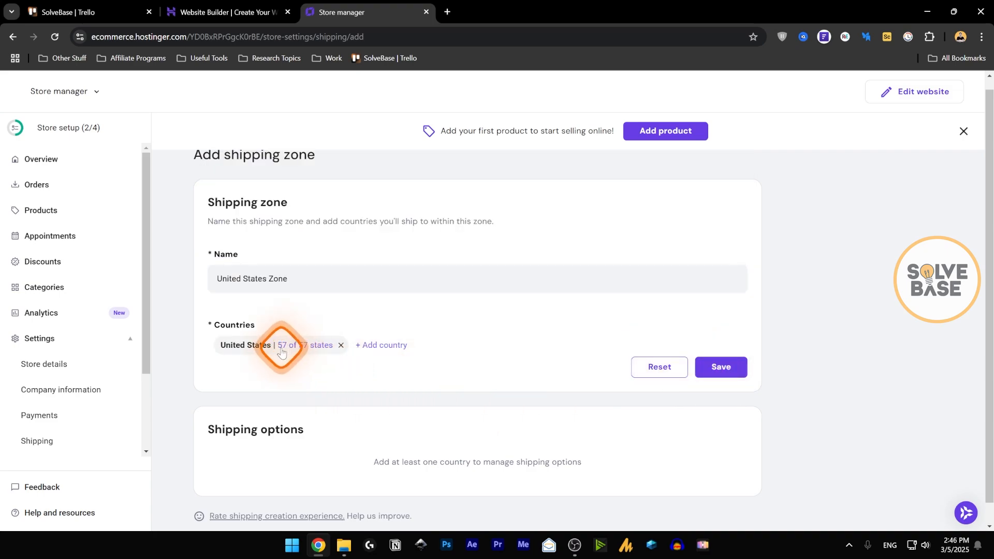
click(721, 367)
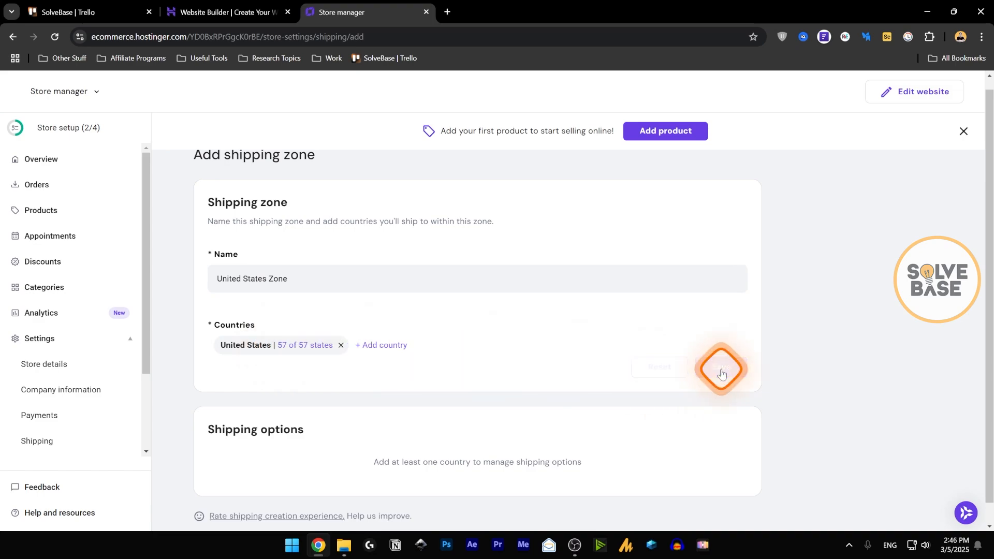
scroll(519, 357, down, 1)
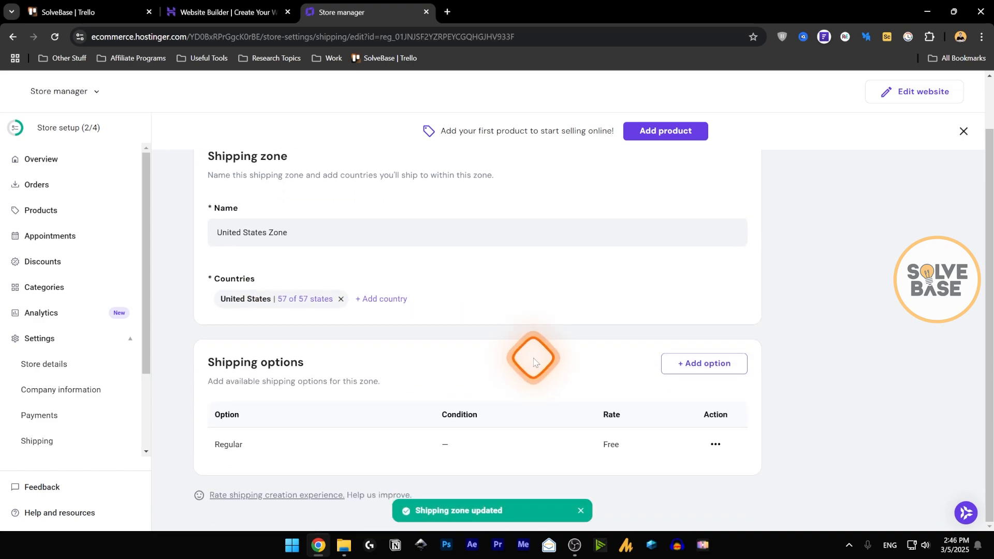
Step: Add a shipping option named Express Shipping with a rate of ¥256 to the United States Zone
click(696, 363)
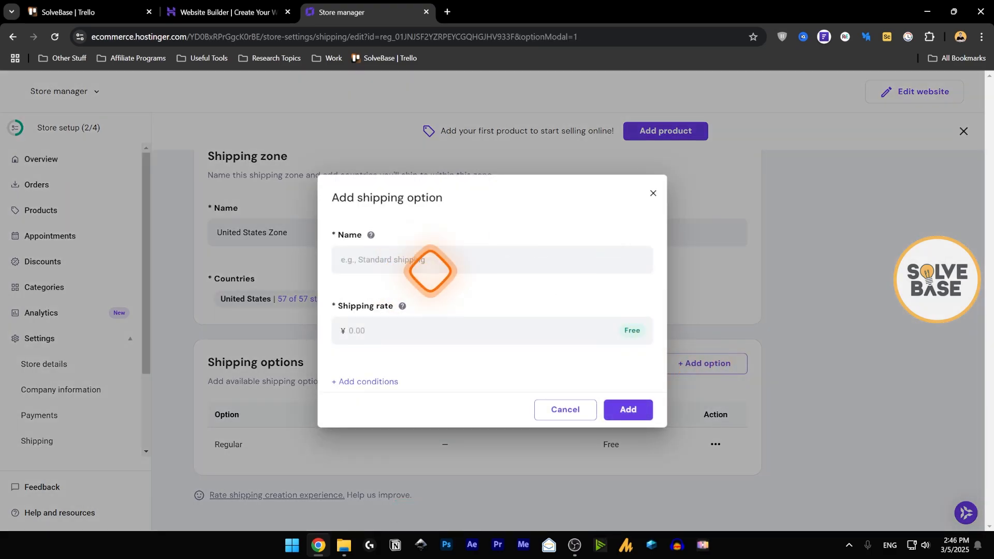
click(377, 263)
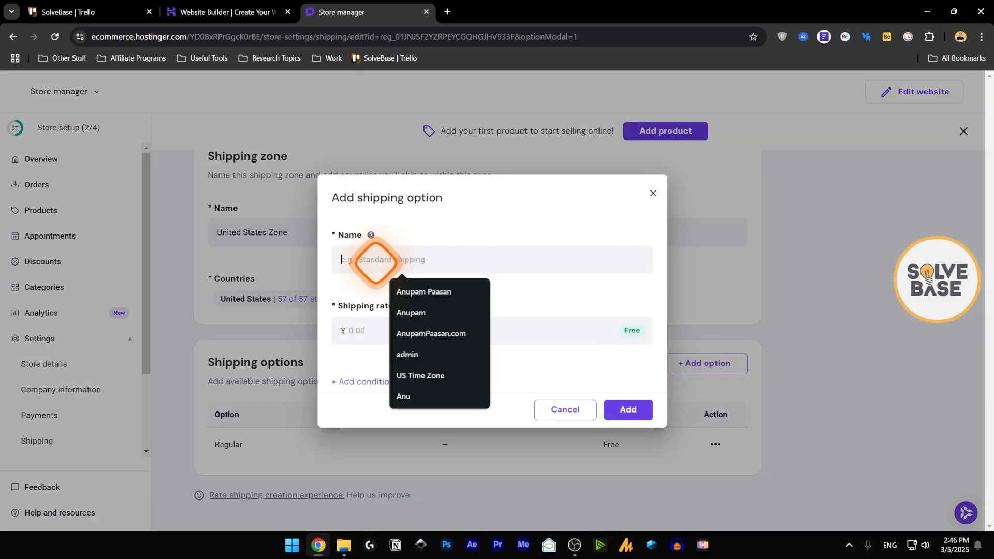
text(Express )
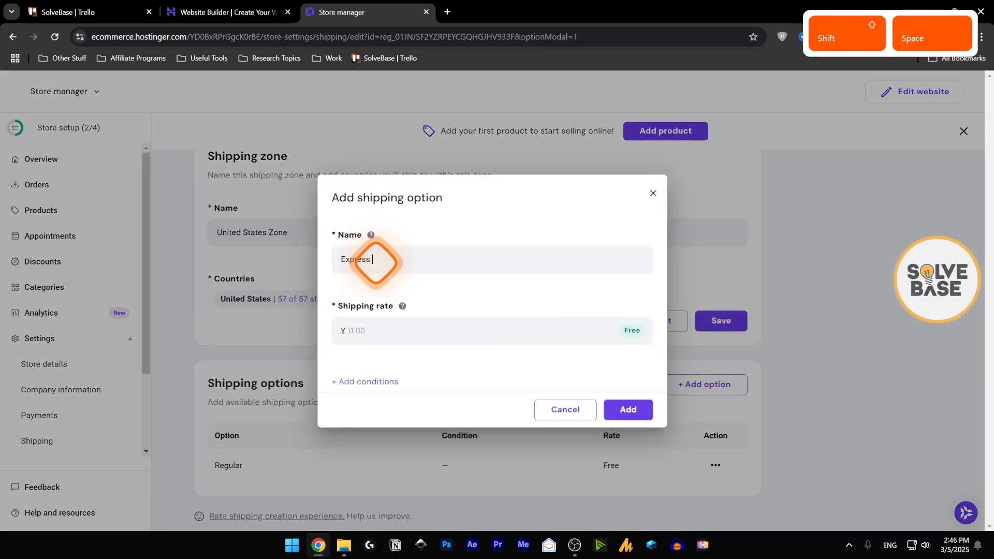
text(Shipping)
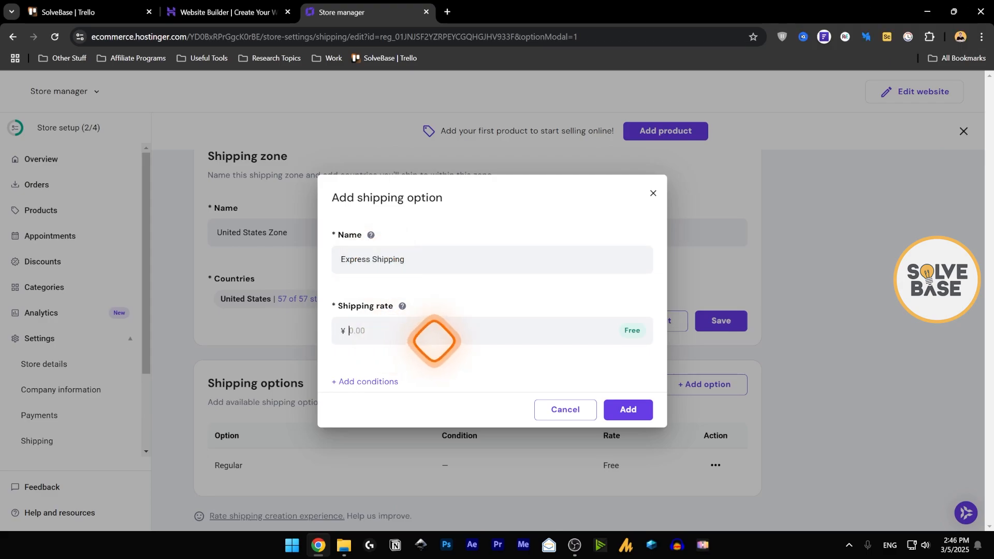
click(434, 339)
text(256)
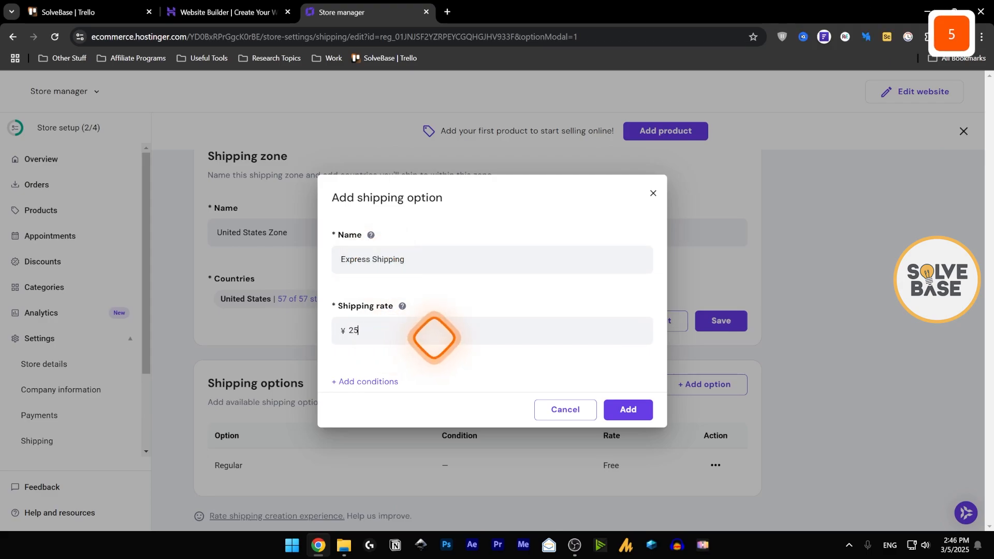
click(628, 409)
scroll(418, 473, down, 1)
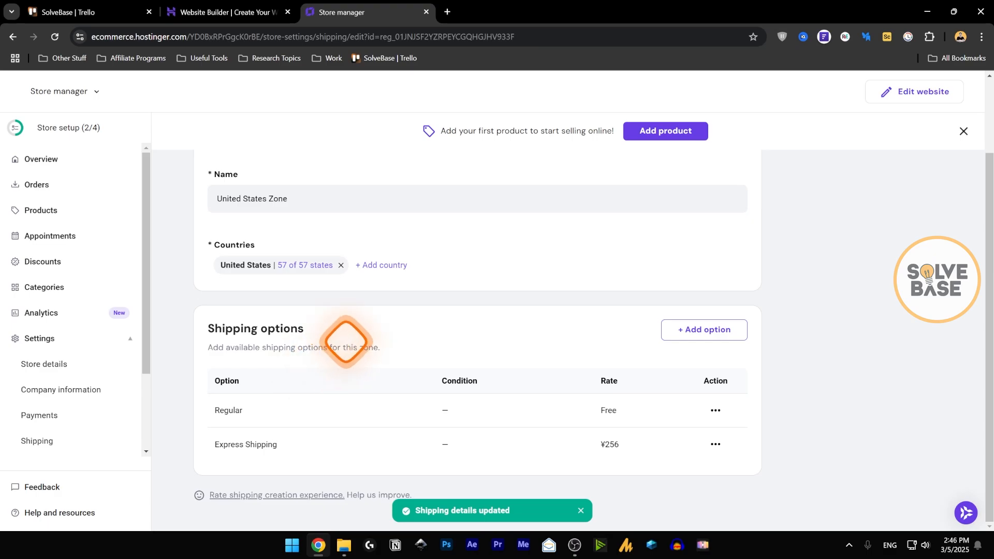
Step: Look at the order price and order weight conditions of the Express Shipping option and leave without changing them
click(716, 444)
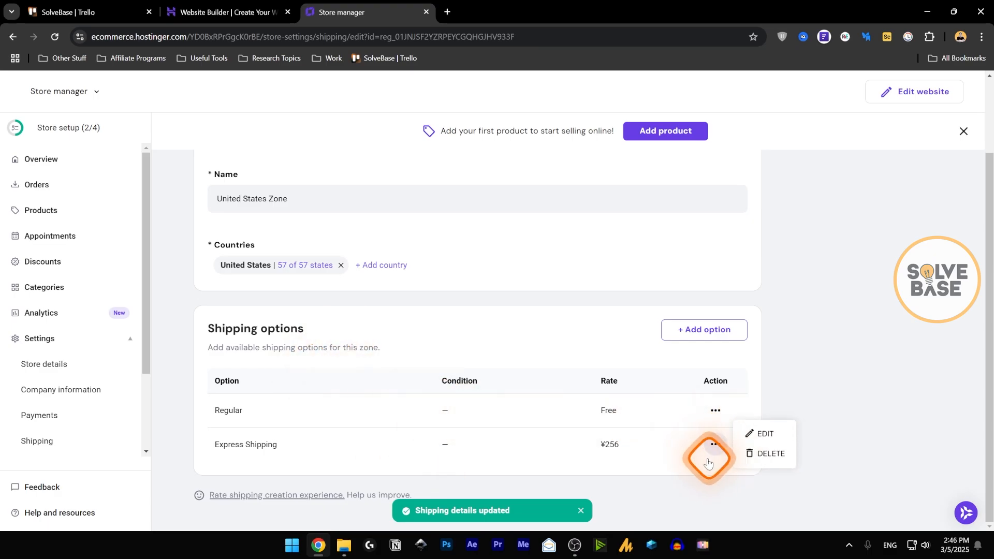
click(758, 433)
click(360, 281)
click(364, 358)
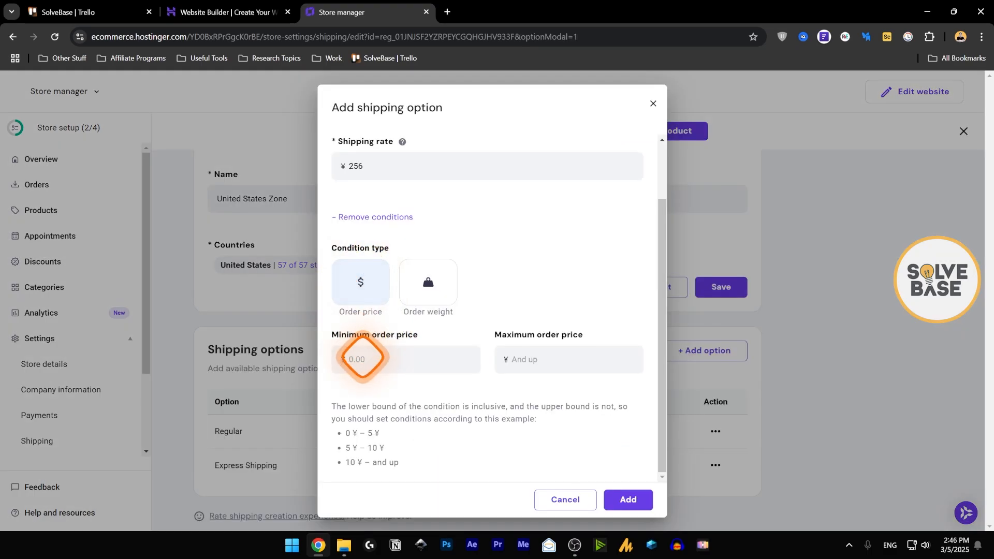
click(531, 360)
click(430, 284)
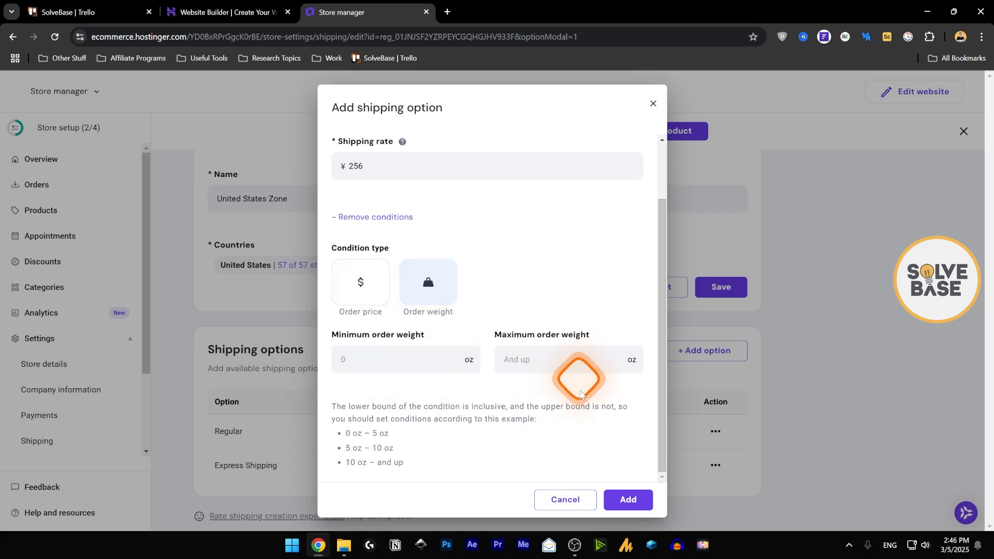
click(562, 498)
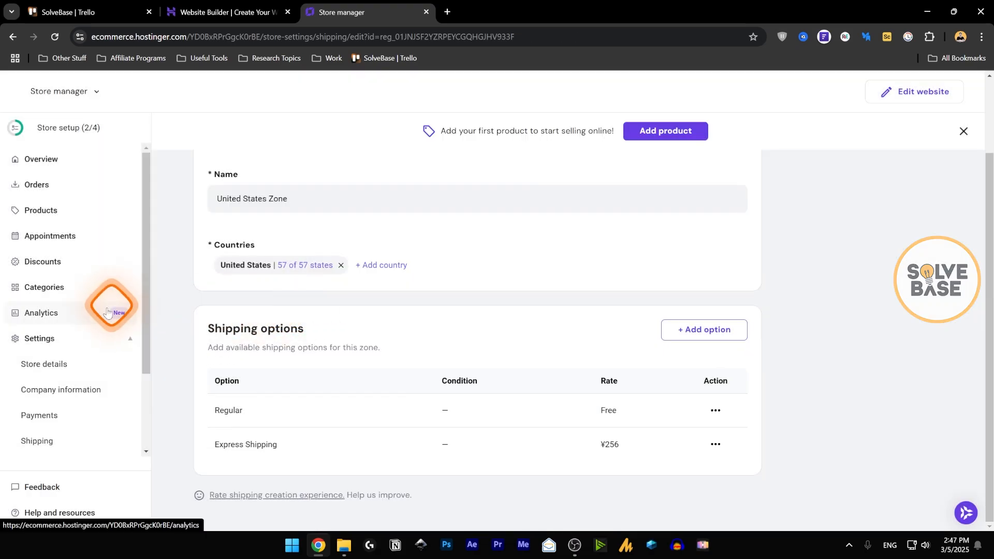
Step: Go from the store manager to the website editor and compare the site's mobile and desktop layouts
click(89, 95)
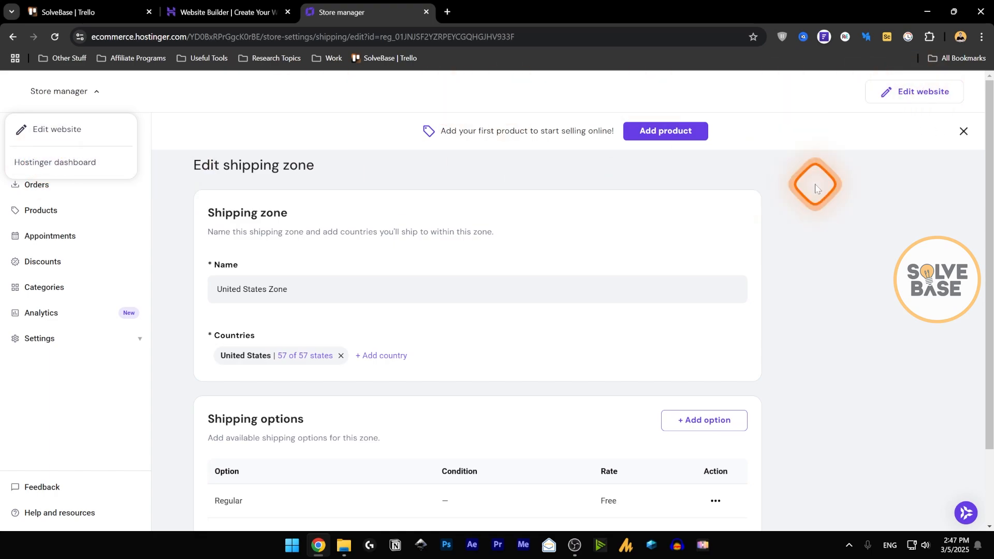
click(915, 94)
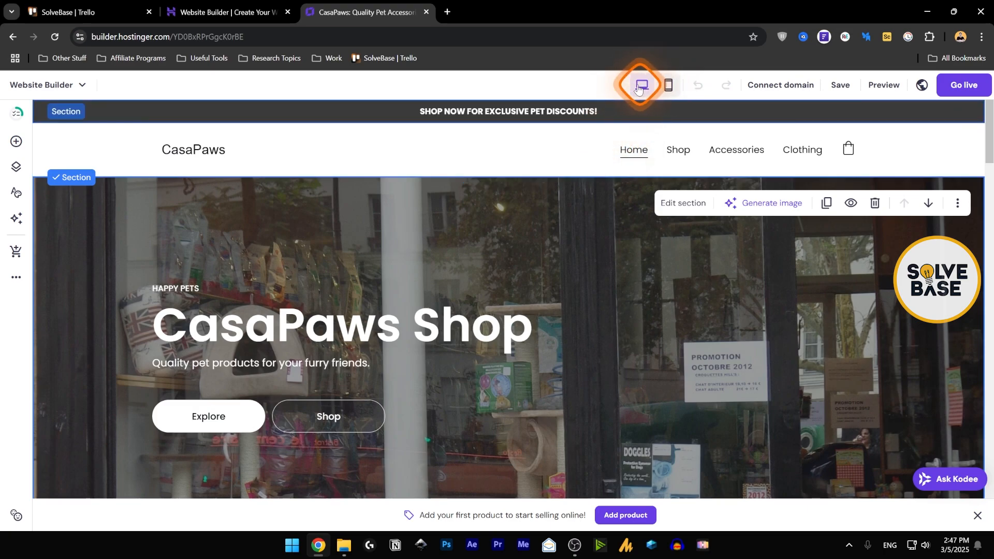
click(669, 84)
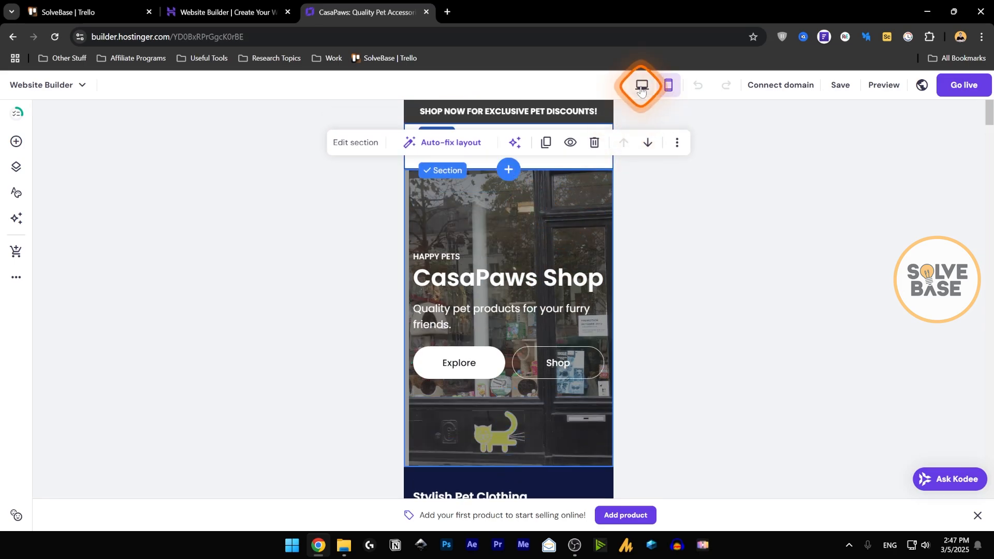
click(641, 86)
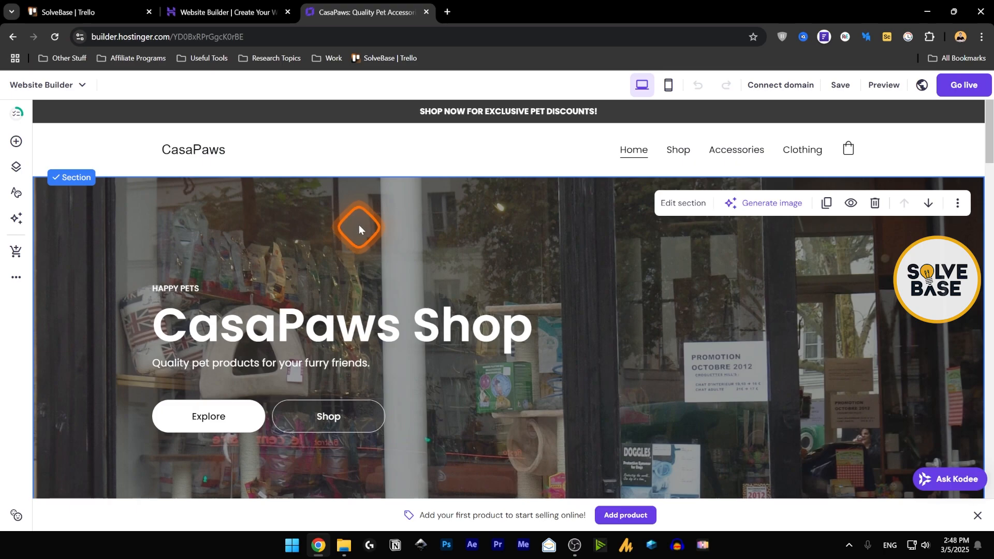
Step: Review the builder's main menu, domain connection, autosave details, site preview and language options, returning to the editor
click(70, 87)
click(64, 127)
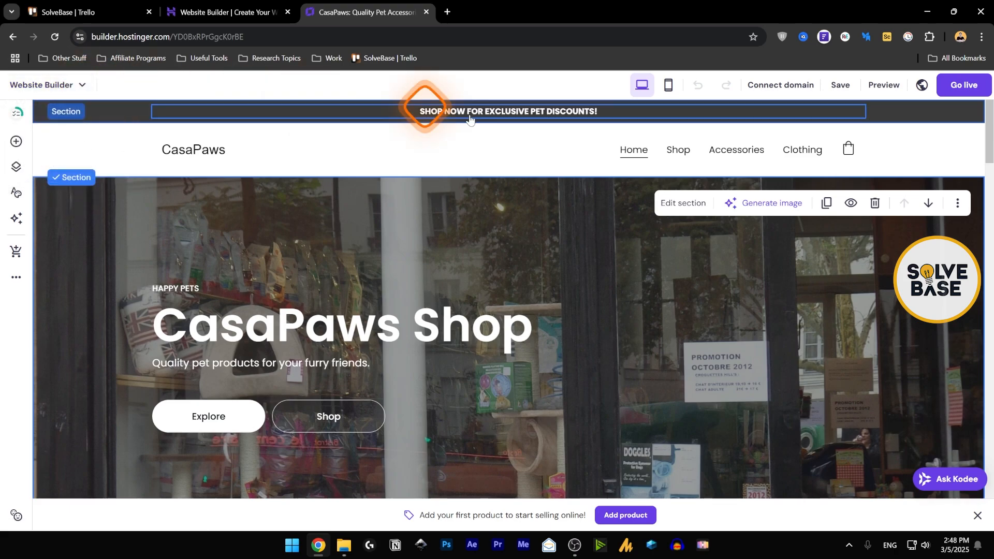
mouse_move(778, 88)
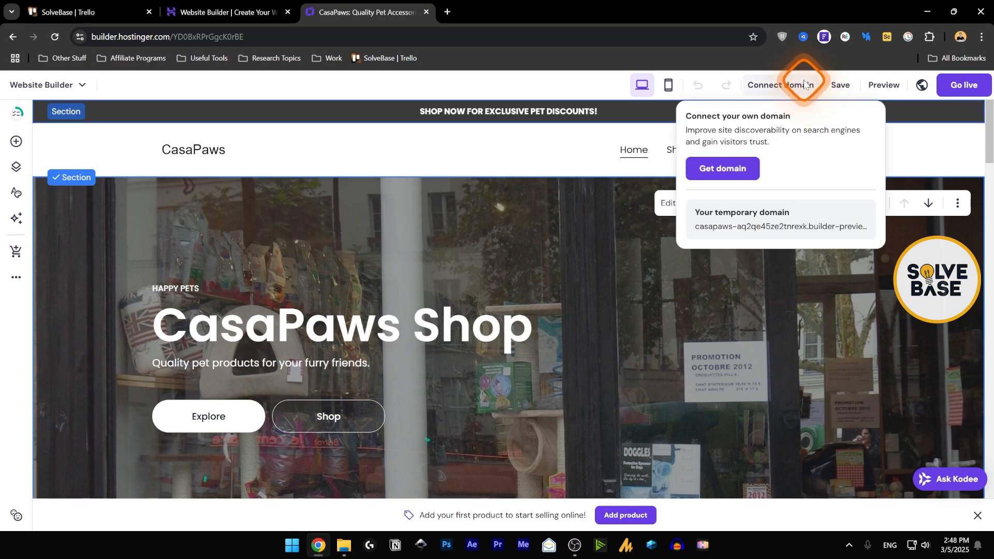
mouse_move(835, 90)
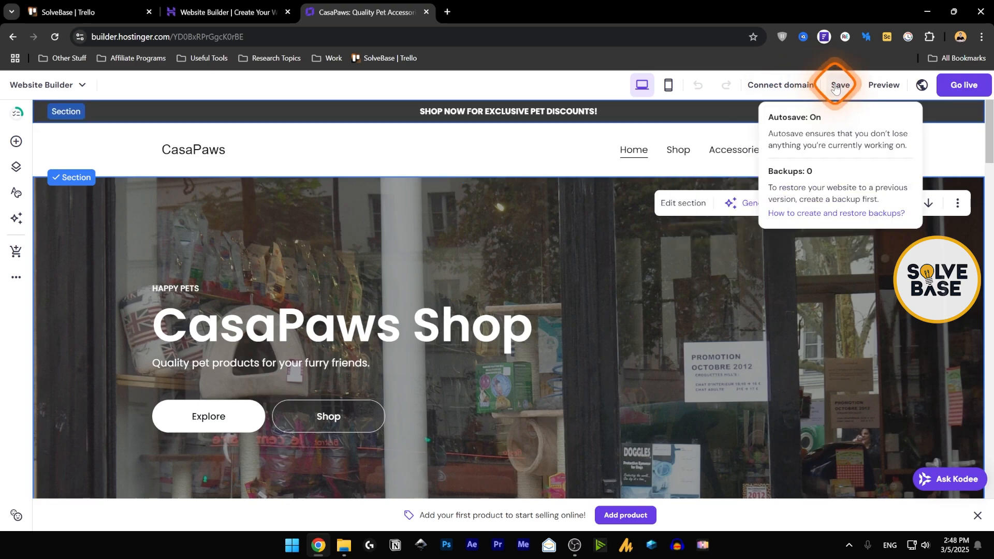
click(885, 86)
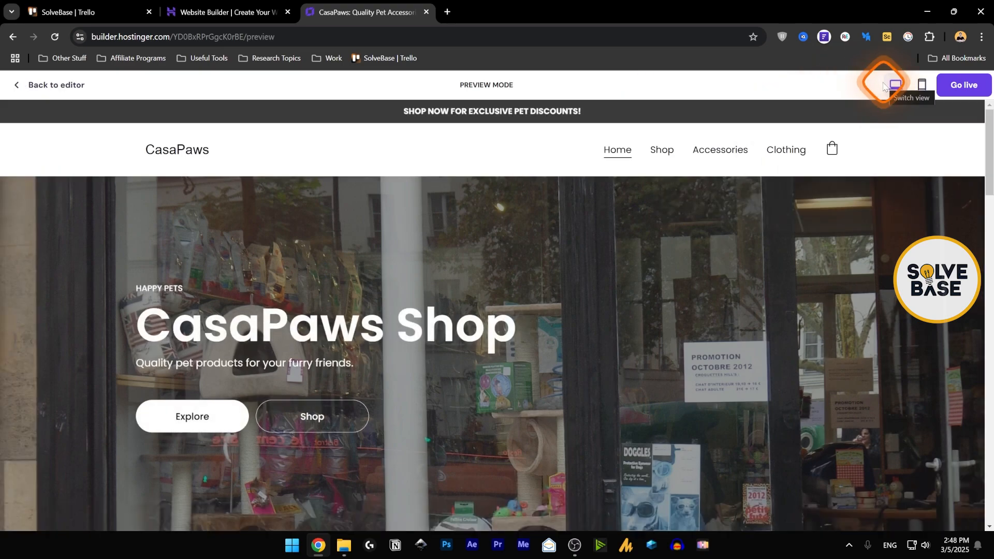
click(22, 86)
click(923, 88)
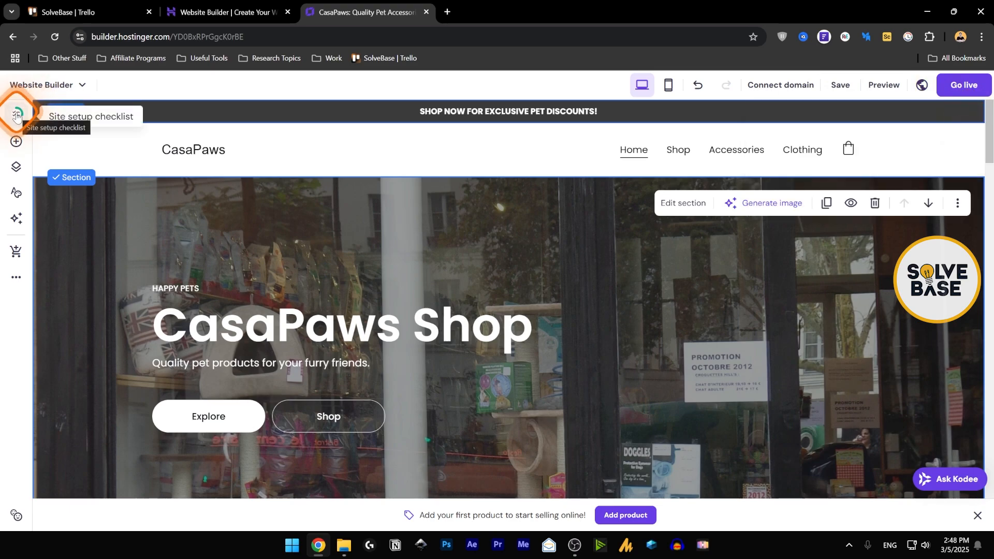
Step: Insert a text element in the CasaPaws Shop hero section and replace its placeholder text with "Add"
click(16, 142)
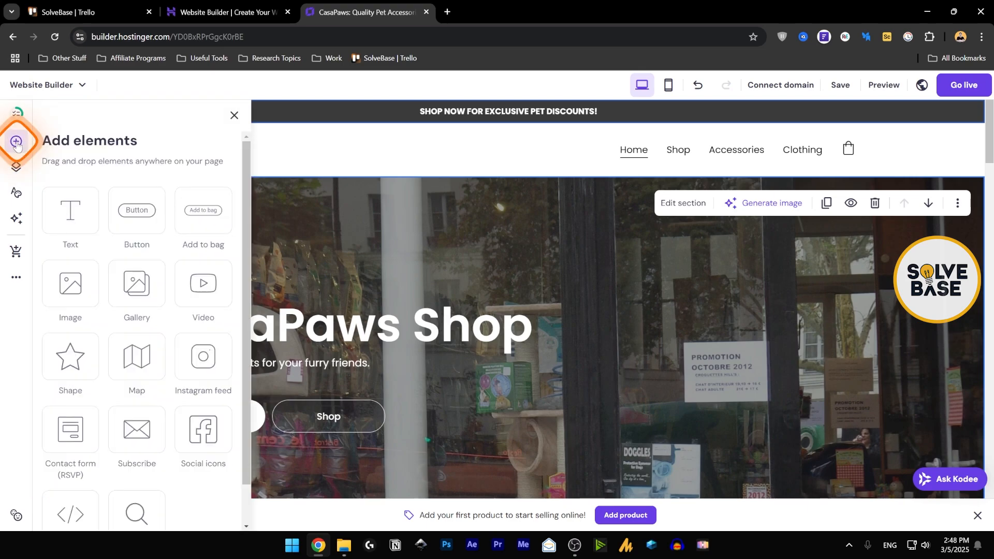
scroll(467, 248, down, 2)
scroll(467, 245, up, 1)
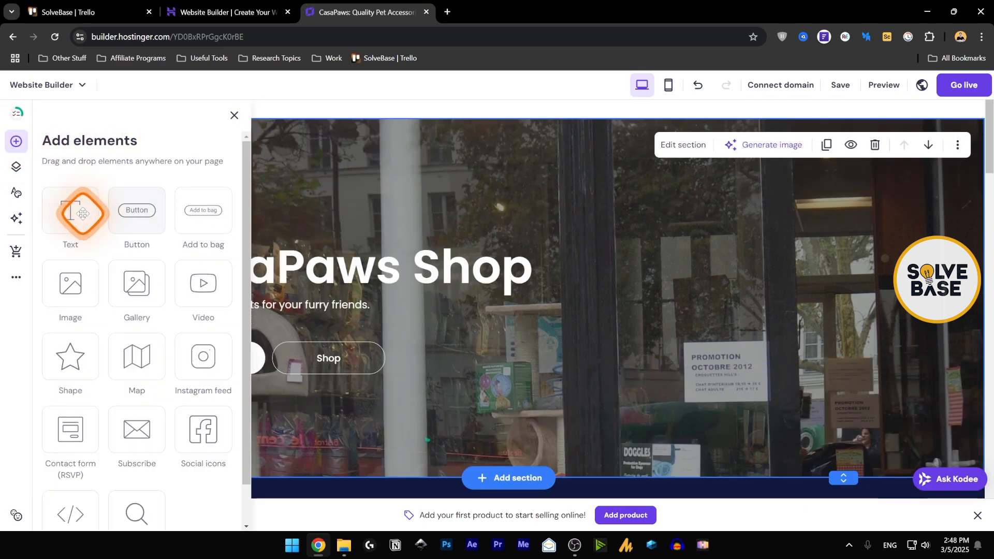
mouse_move(69, 211)
mouse_down()
mouse_move(289, 206)
mouse_move(517, 235)
mouse_move(72, 212)
mouse_up()
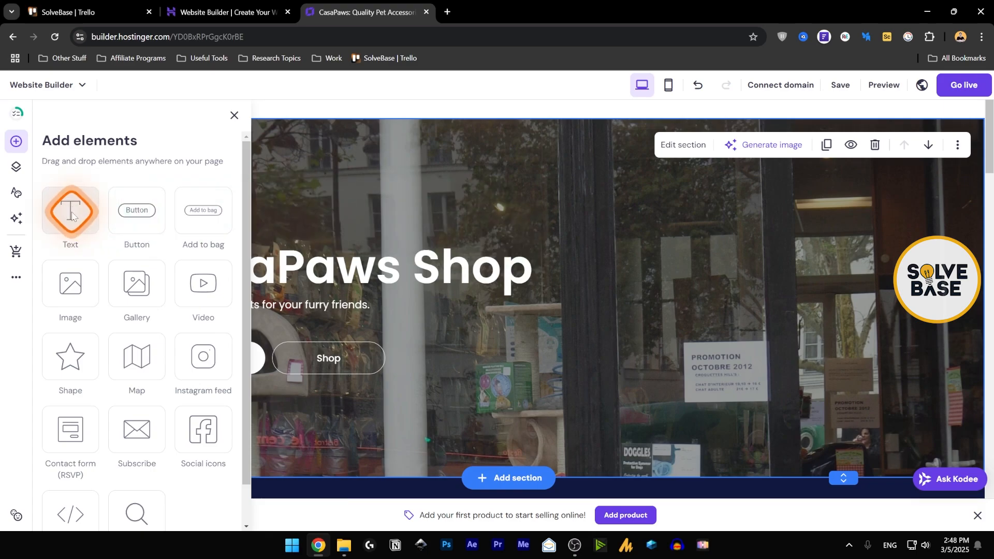
click(72, 213)
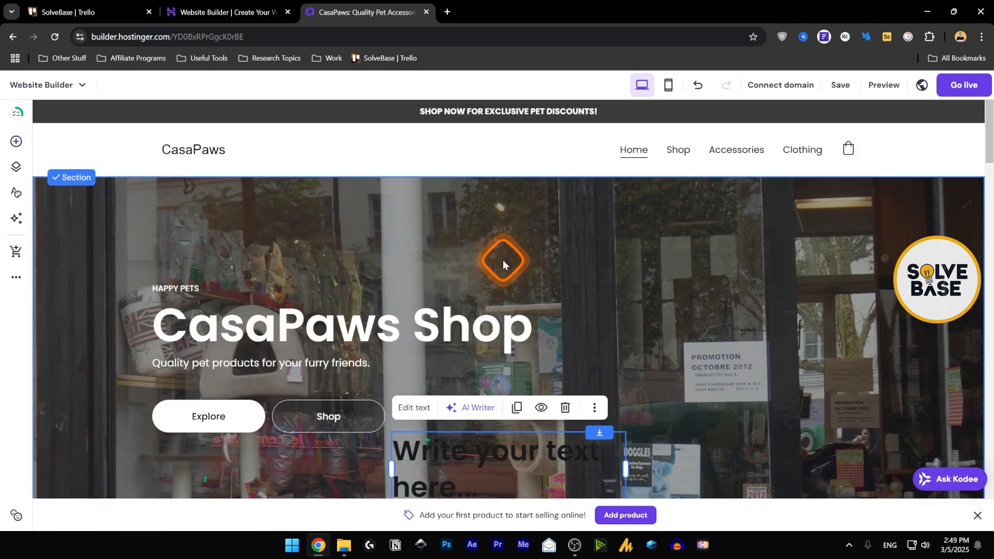
scroll(503, 260, down, 3)
click(412, 238)
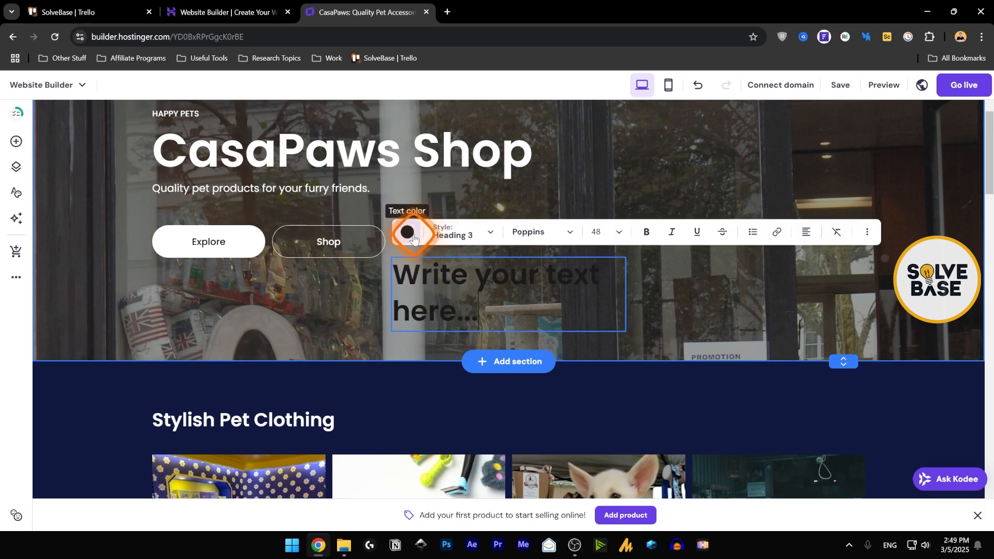
triple_click(463, 270)
text(Add)
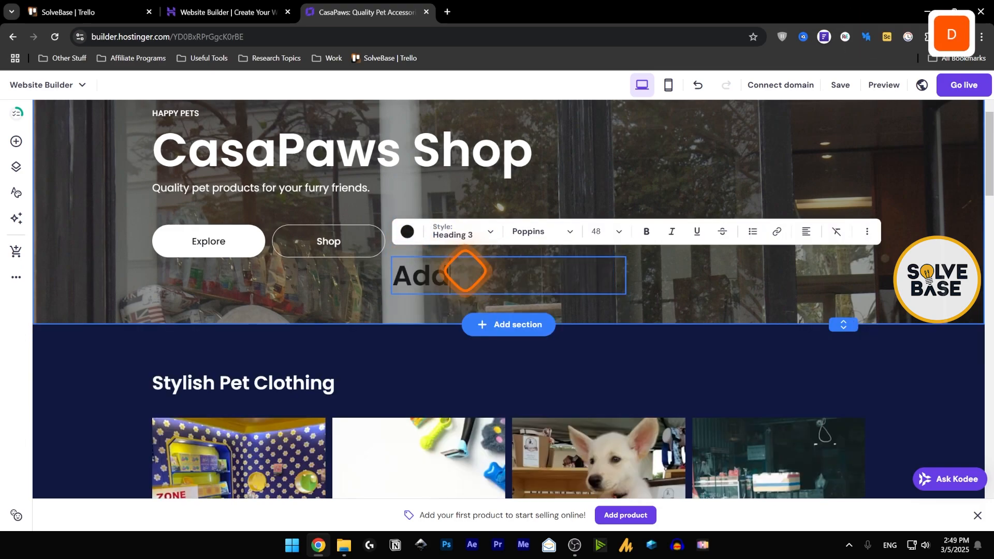
Step: Recolor the "Add" text with the light grey website color and give it the Heading 1 style
click(407, 234)
click(425, 299)
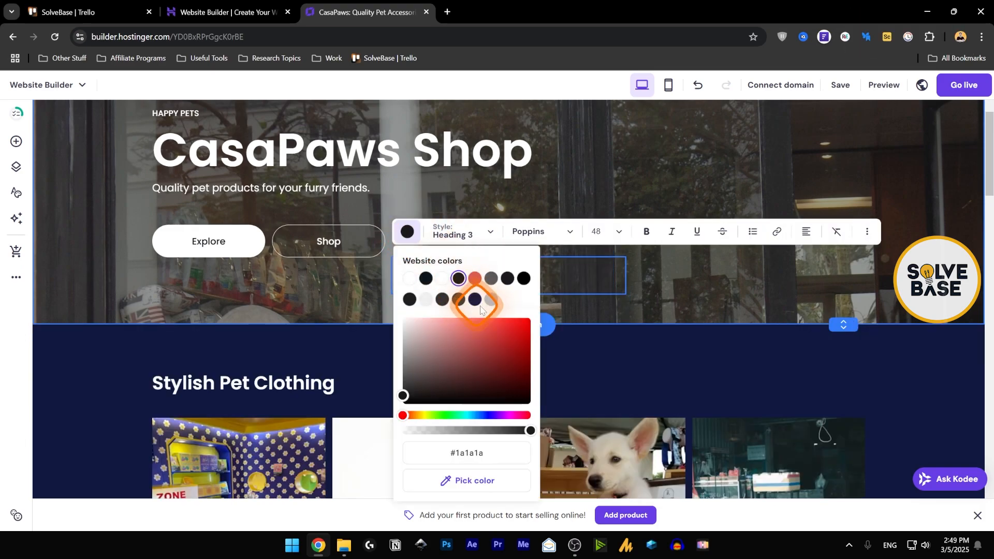
click(480, 241)
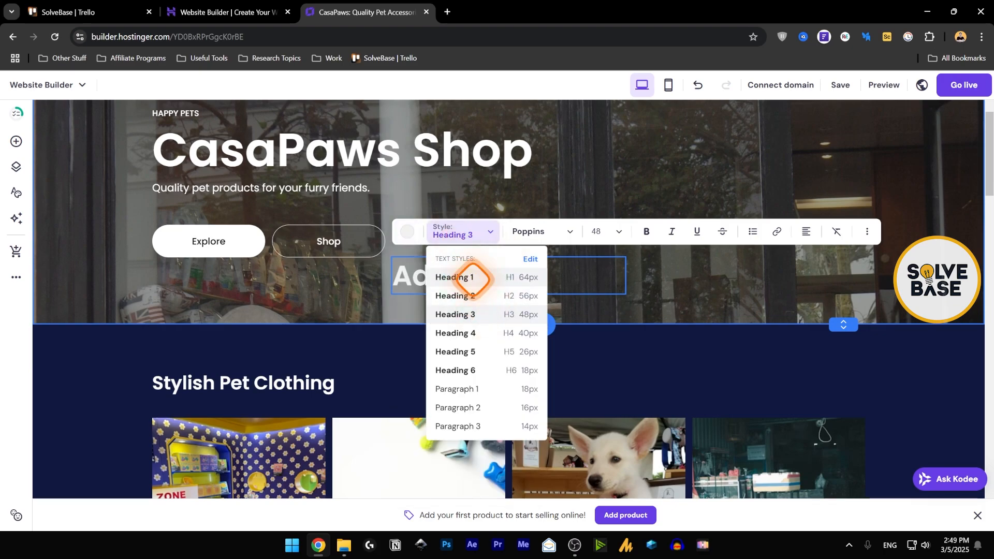
click(460, 278)
Step: Change the "Add" text's font to Roboto in the Bold weight
click(580, 241)
scroll(575, 363, down, 2)
scroll(580, 378, up, 1)
mouse_move(596, 353)
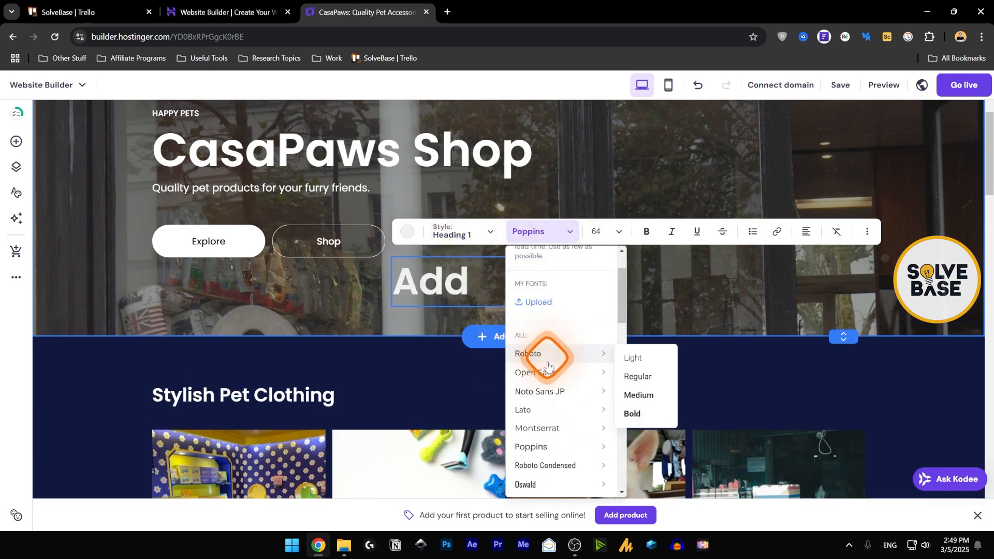
click(637, 413)
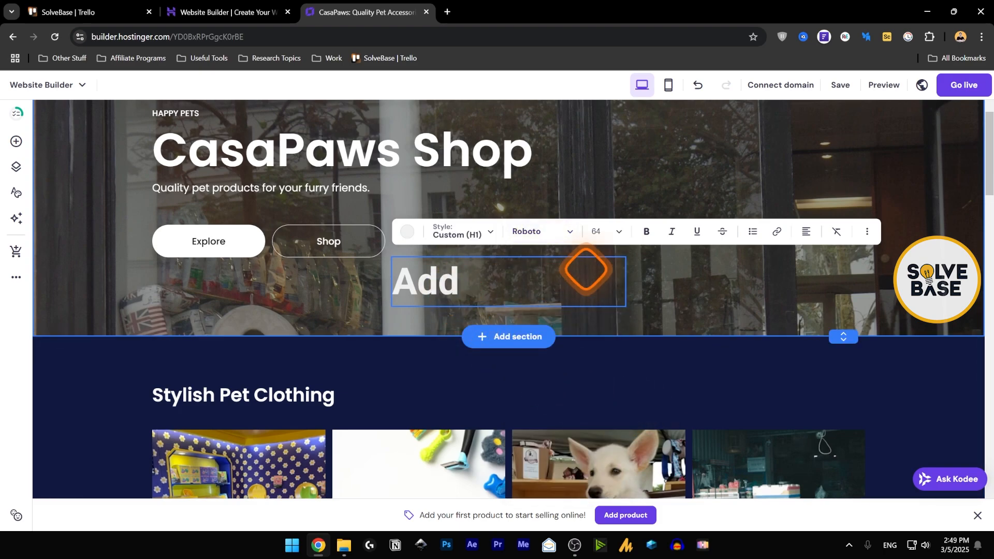
Step: Try font sizes 16 and 24 on the "Add" text
click(601, 231)
click(601, 269)
click(604, 231)
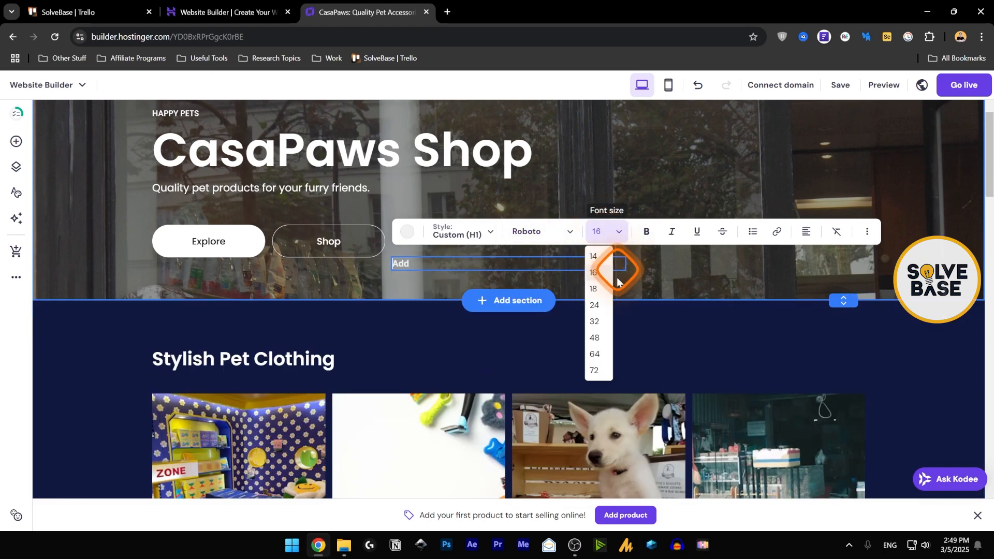
click(595, 308)
Step: Set the "Add" text's font size to 48 and remove its bold formatting, trying out italic along the way
click(406, 261)
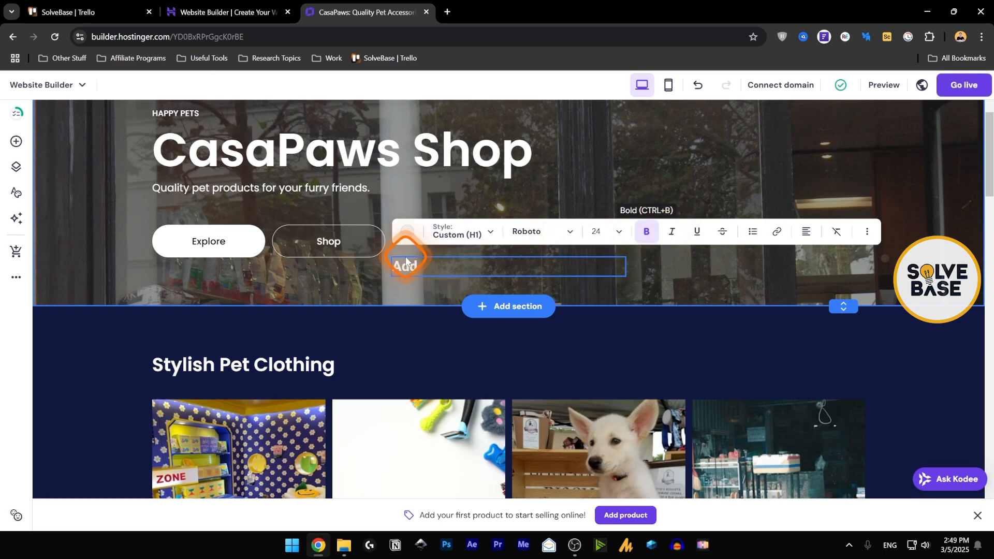
click(647, 233)
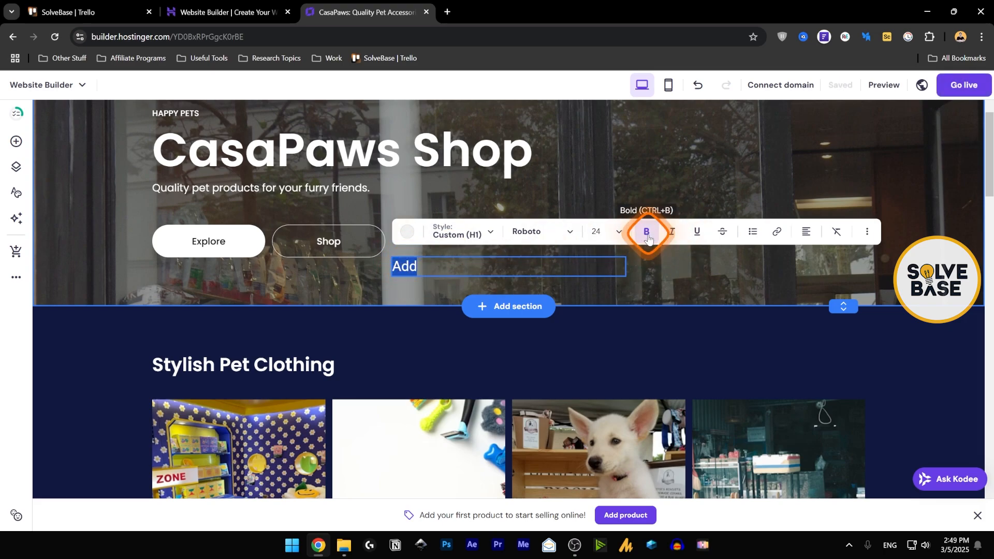
click(403, 271)
click(673, 233)
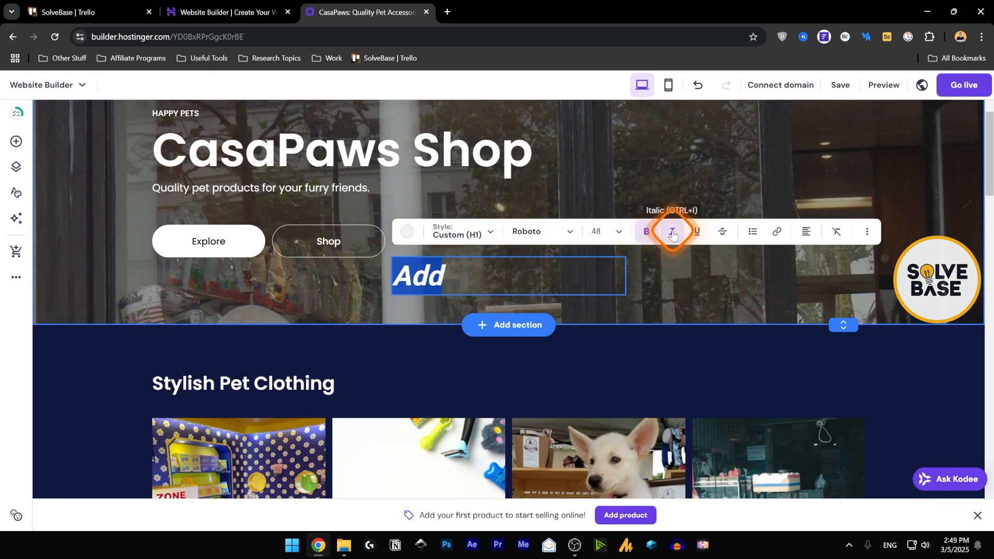
click(673, 236)
click(651, 234)
Step: Try underlining the "Add" text and format it as a bulleted list
click(696, 235)
click(697, 235)
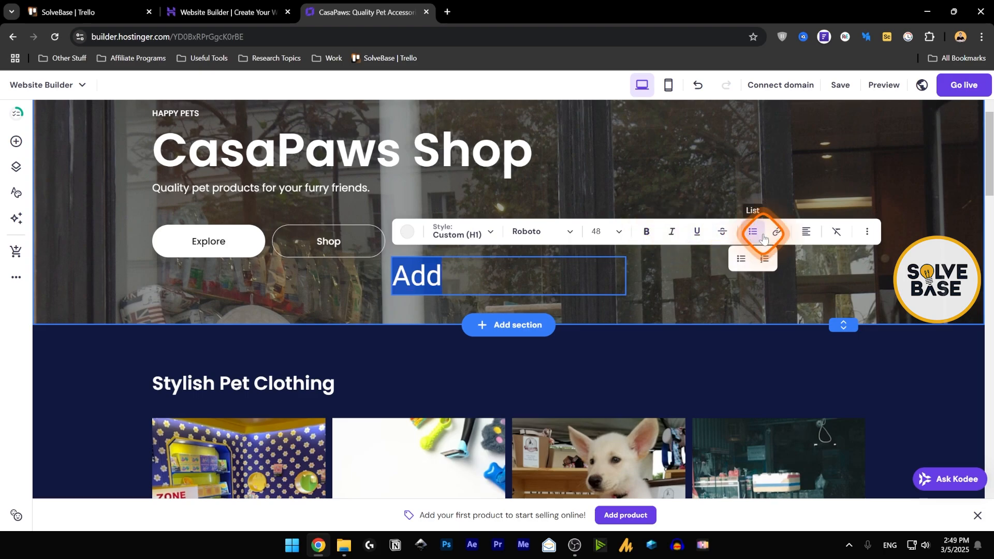
click(741, 258)
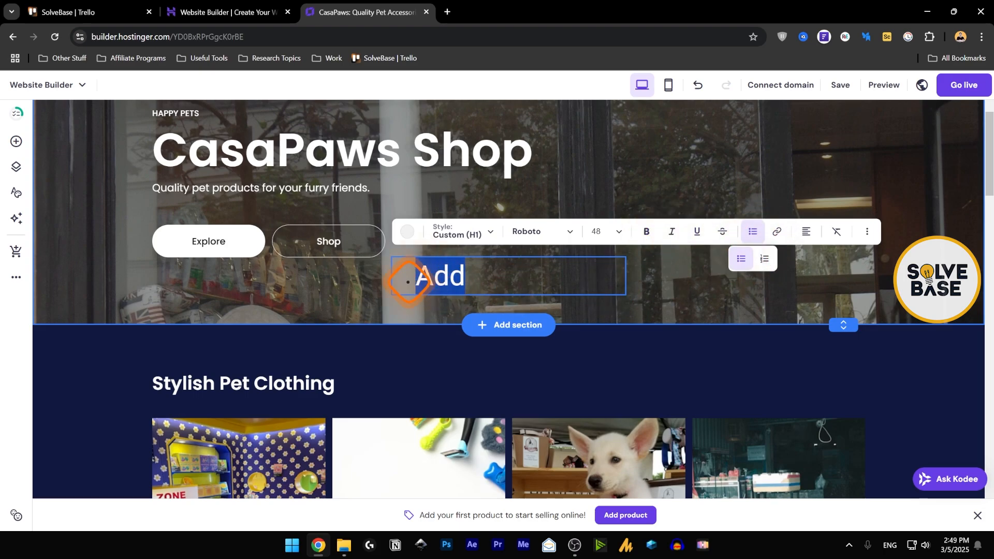
Step: Set up a link from the "Add" text to the Clothing page with opening in a new tab enabled
click(757, 233)
click(778, 231)
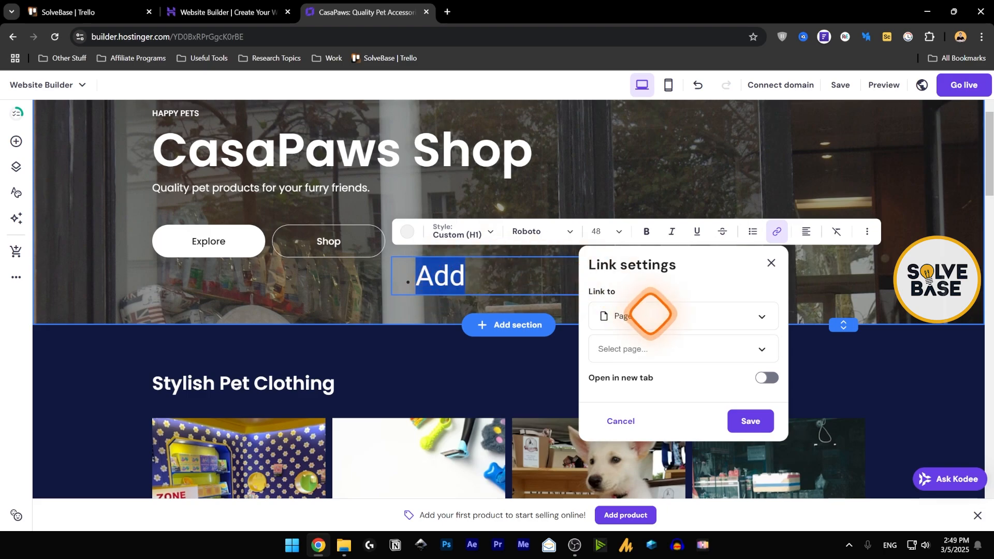
click(651, 316)
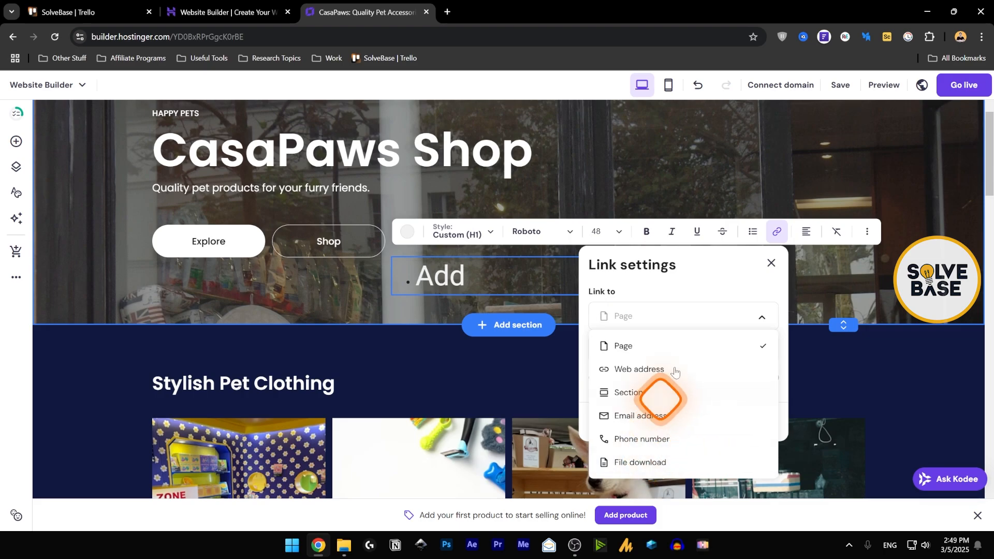
click(757, 316)
click(629, 349)
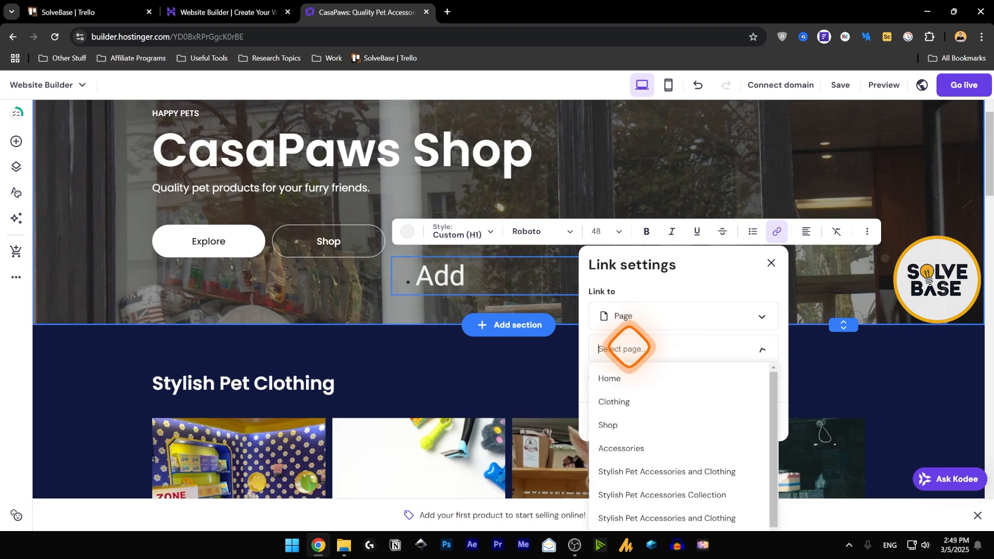
click(624, 399)
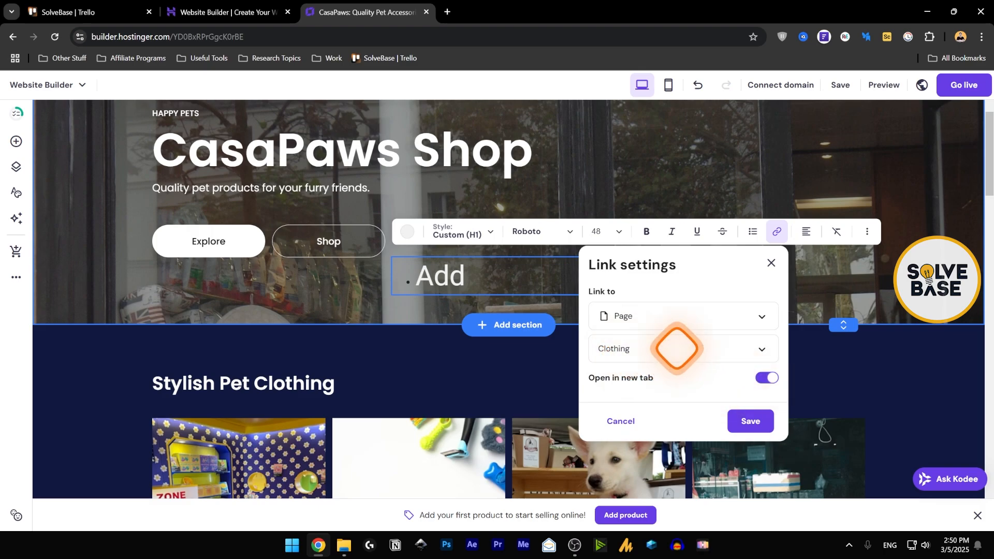
click(767, 379)
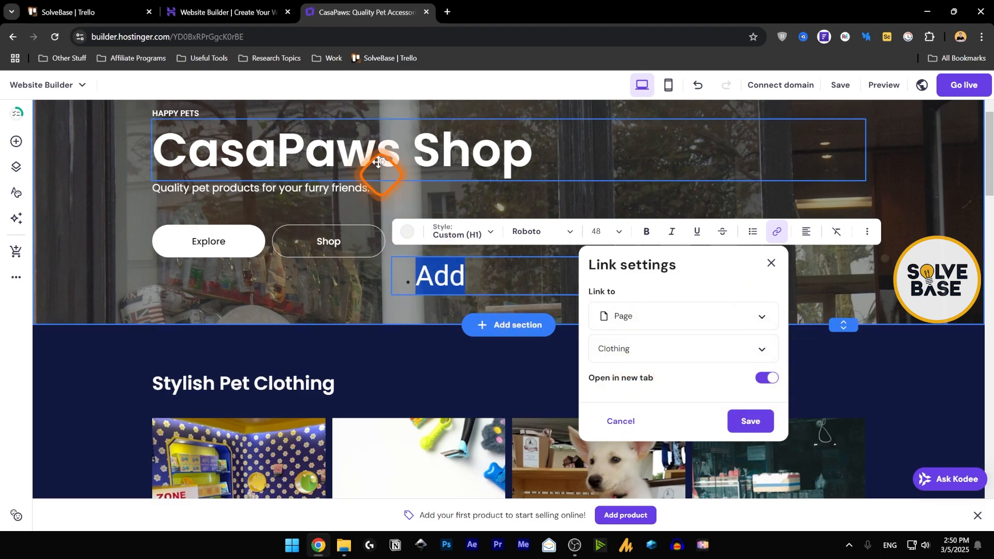
Step: Open a blank browser tab and switch back to the website builder tab
click(448, 12)
click(384, 12)
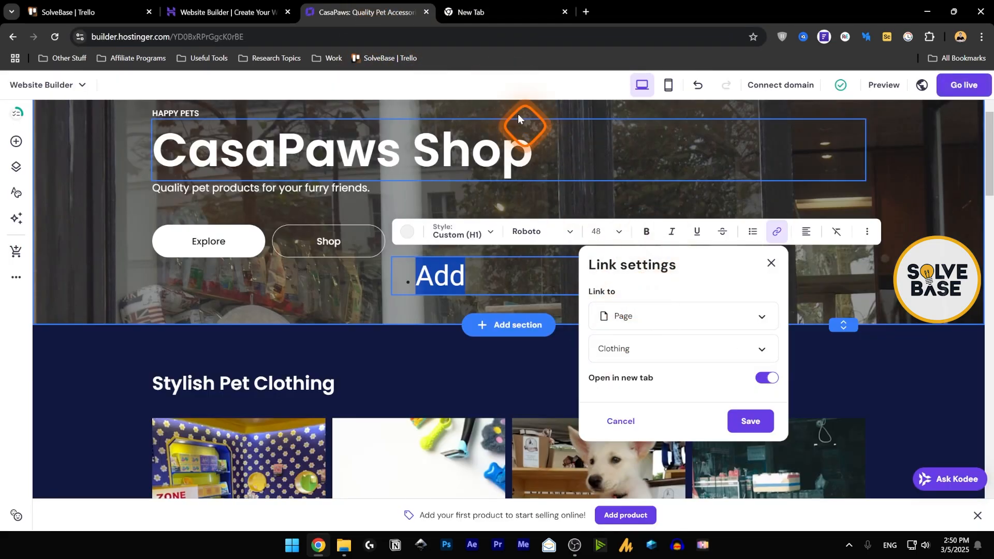
click(466, 11)
click(399, 4)
Step: Set the "Add" text's line height to 1.28 and align it right, trying centre alignment along the way
click(868, 234)
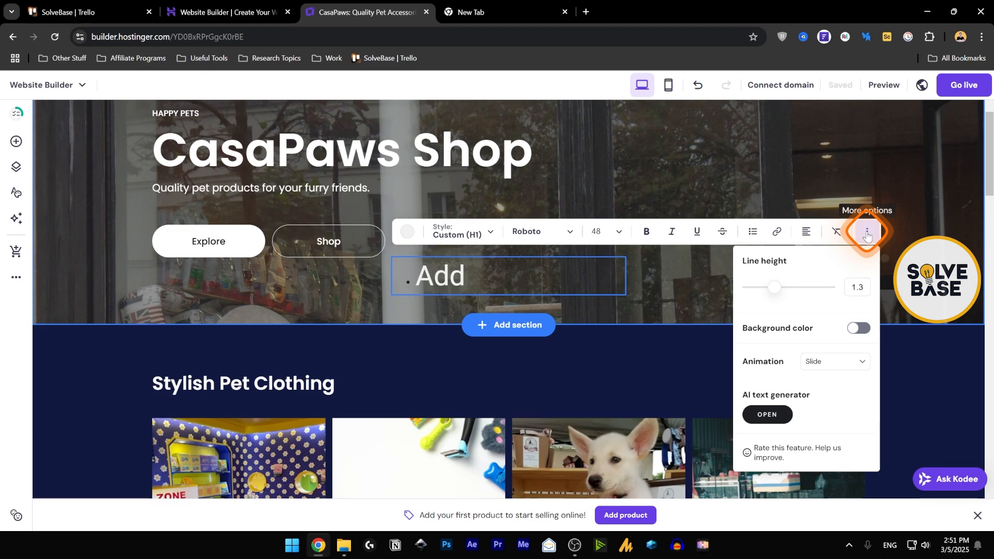
drag(777, 287, 770, 286)
click(806, 232)
click(795, 259)
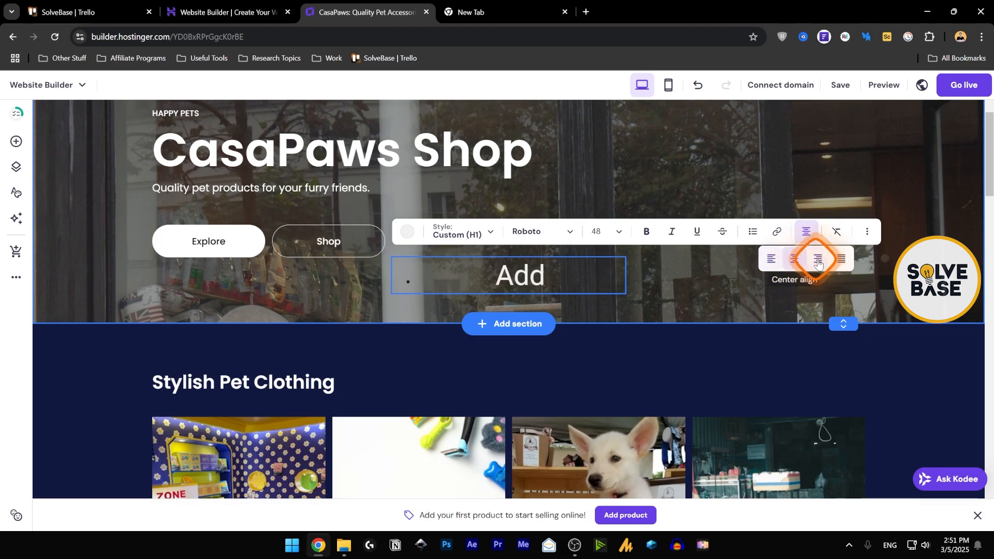
click(818, 260)
Step: Apply the Fade animation to the "Add" text and take a look at the AI text generator
click(834, 363)
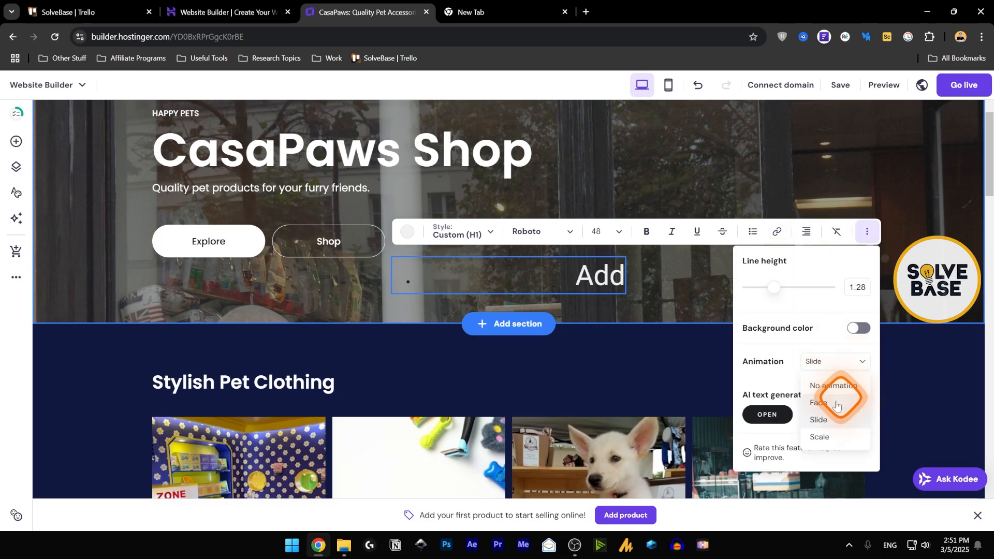
click(836, 403)
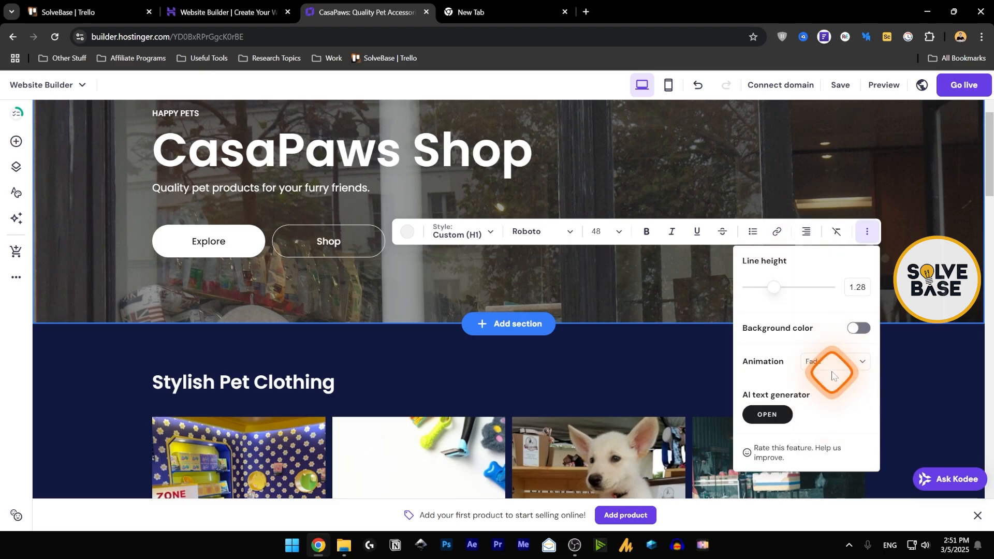
click(773, 418)
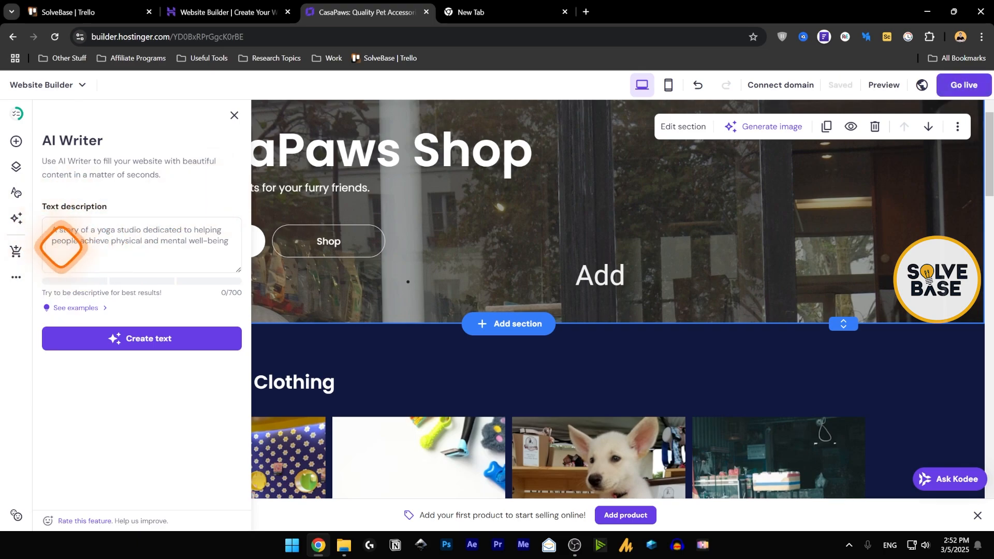
click(234, 115)
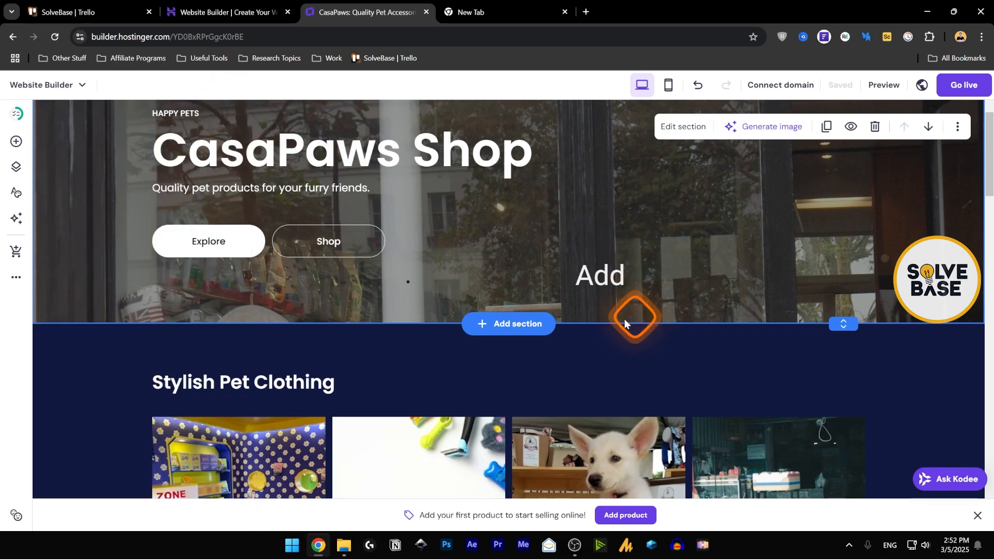
Step: Delete the "Add" text element from the hero section after checking its further options
click(593, 275)
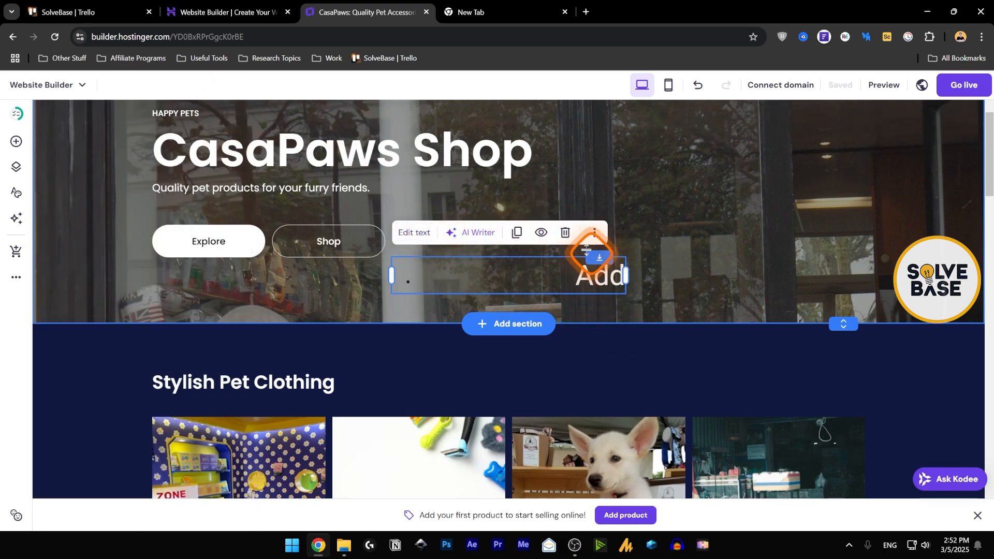
click(595, 233)
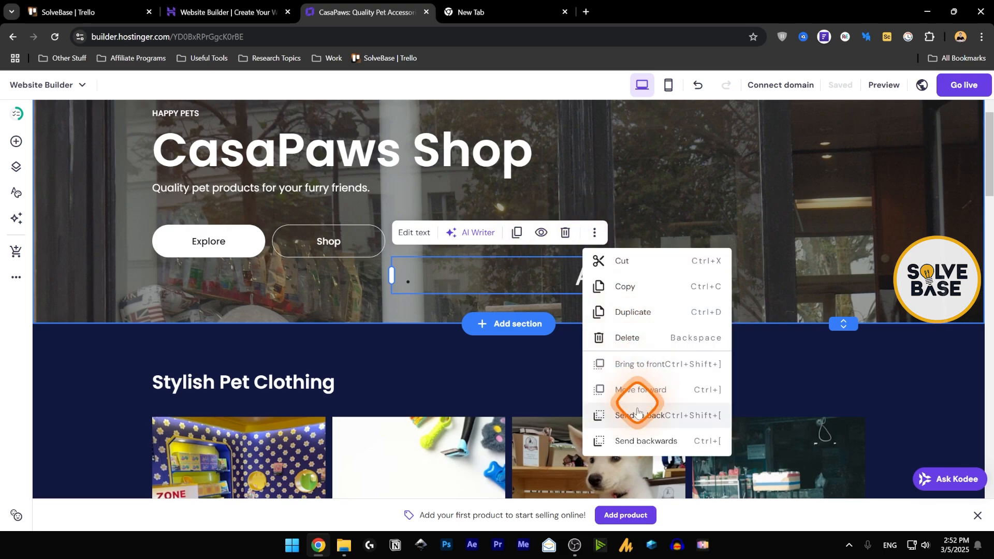
click(566, 232)
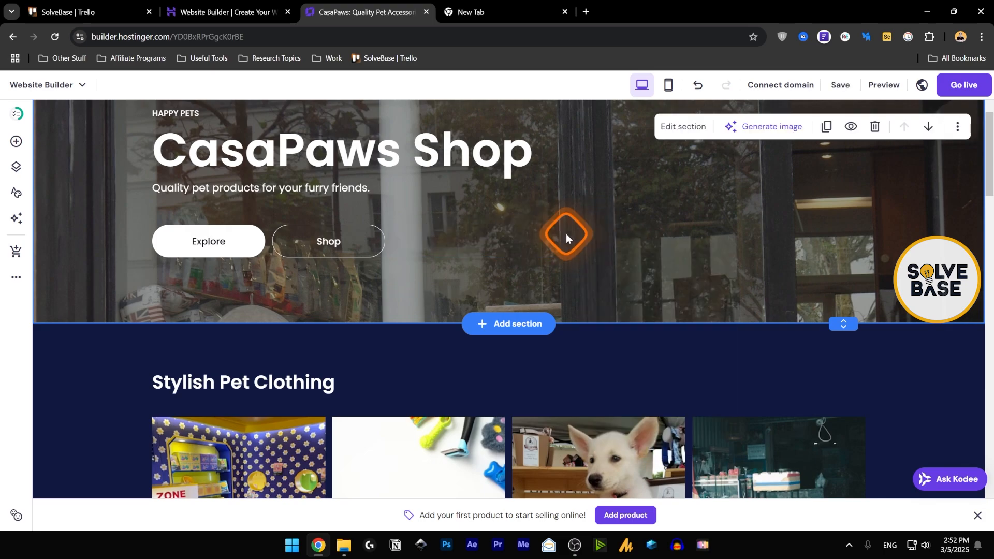
Step: Add a video element to the hero section and place it beside the CasaPaws Shop heading
click(16, 142)
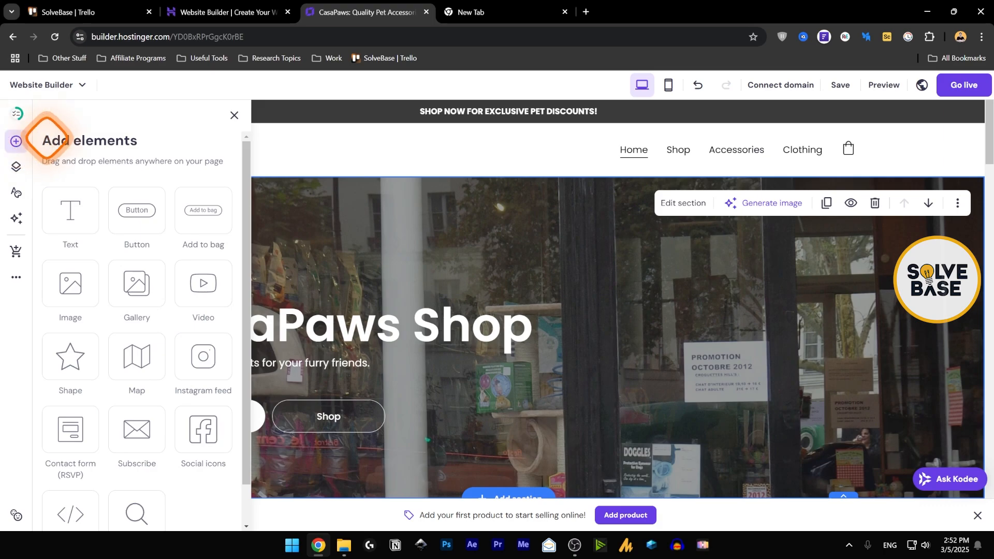
click(205, 282)
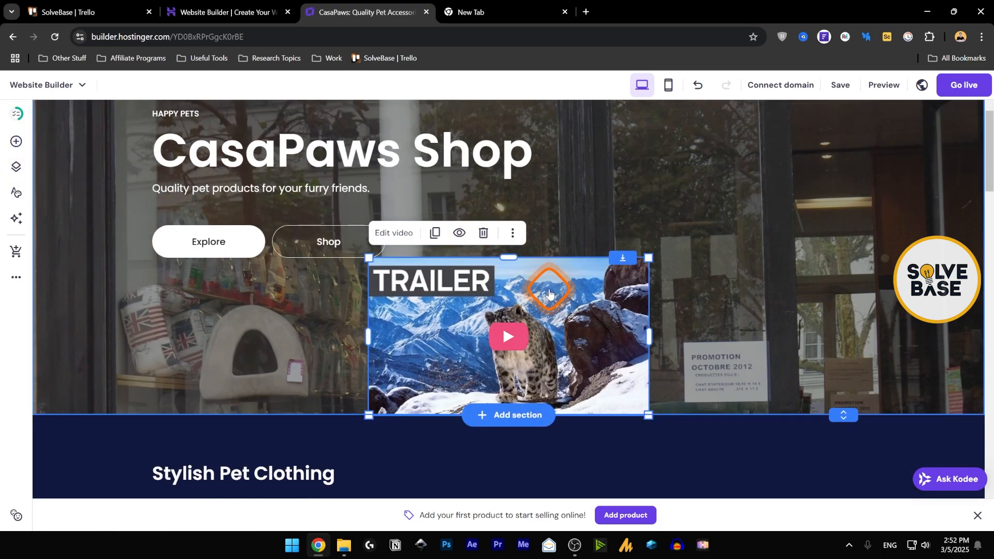
click(513, 232)
drag(580, 301, 794, 207)
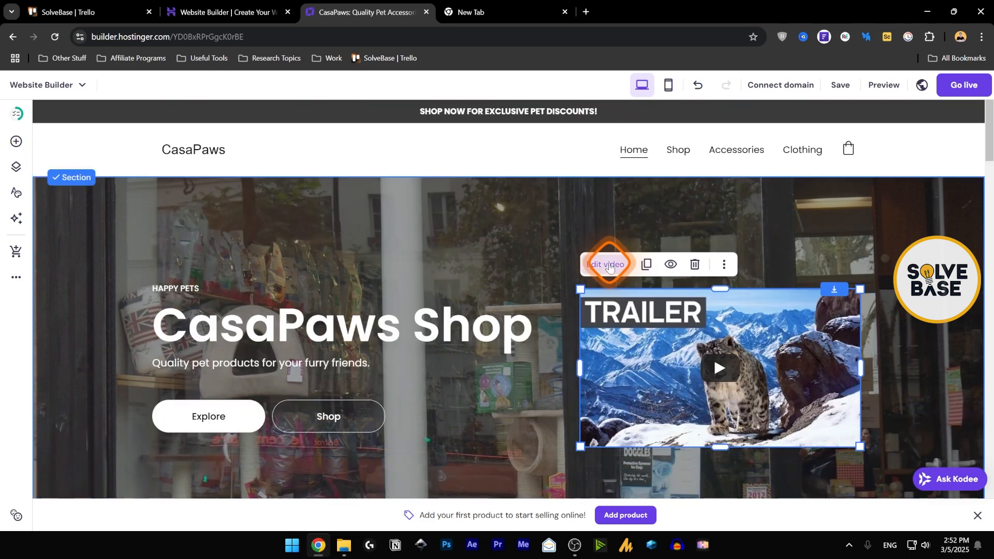
Step: Review the hero video's general settings and try the Fade and Scale animations on it
click(610, 264)
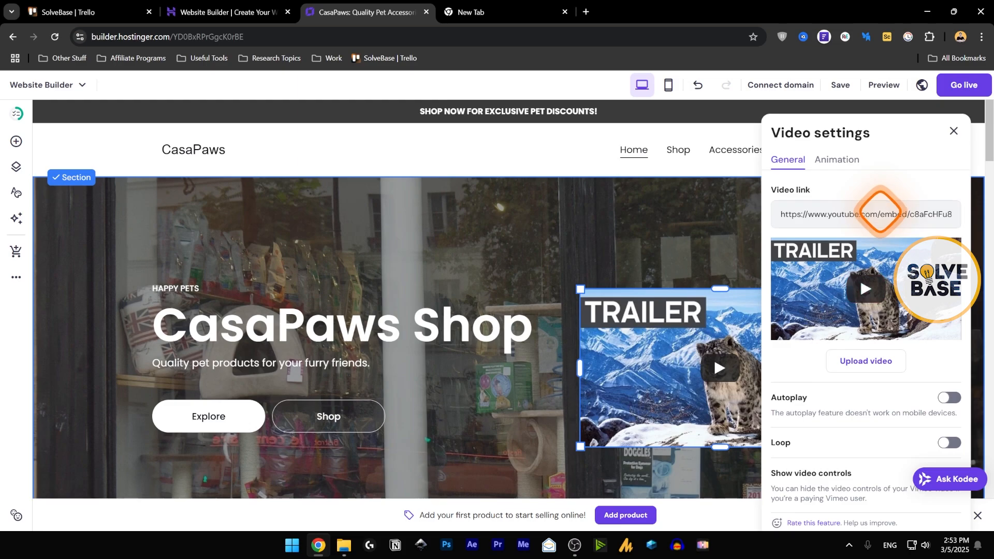
scroll(950, 373, down, 1)
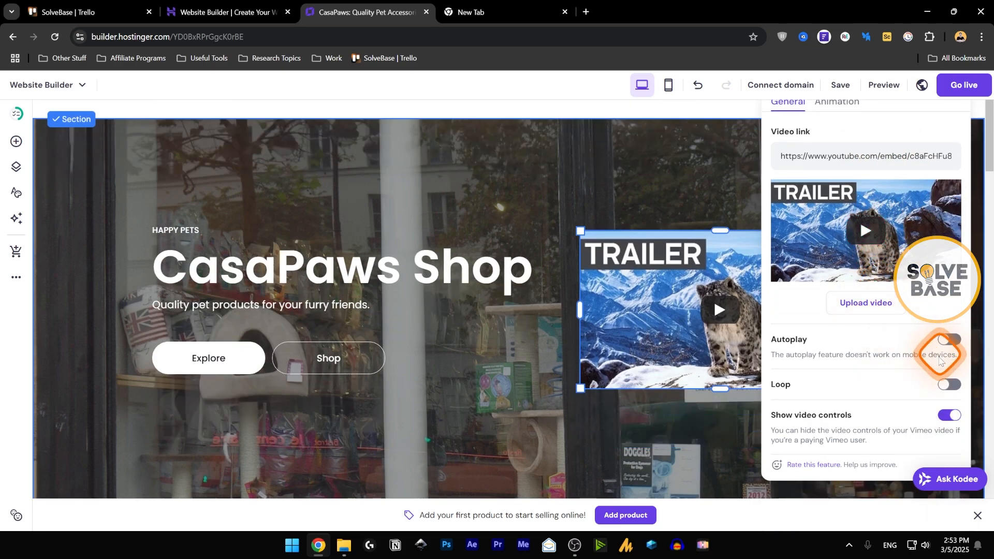
scroll(887, 365, up, 1)
click(831, 160)
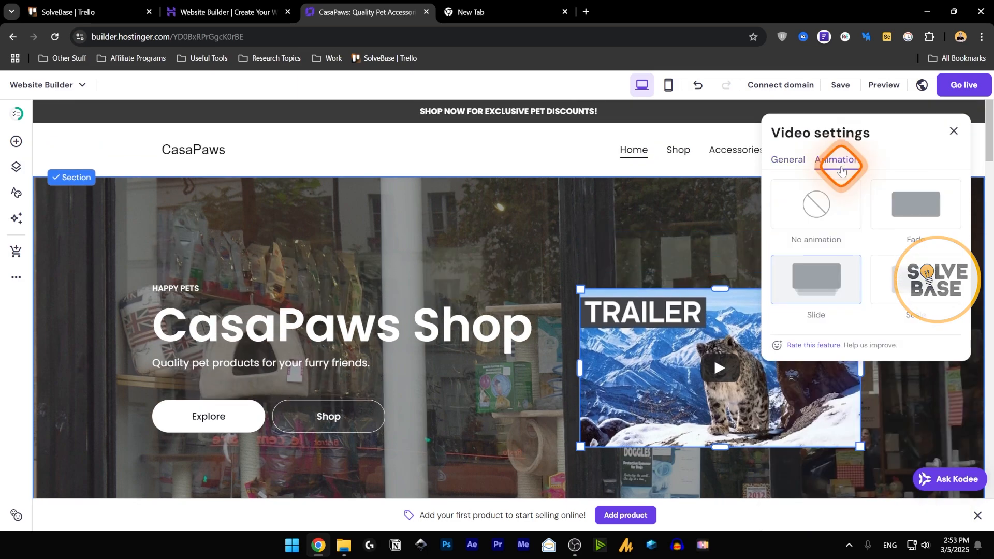
click(915, 217)
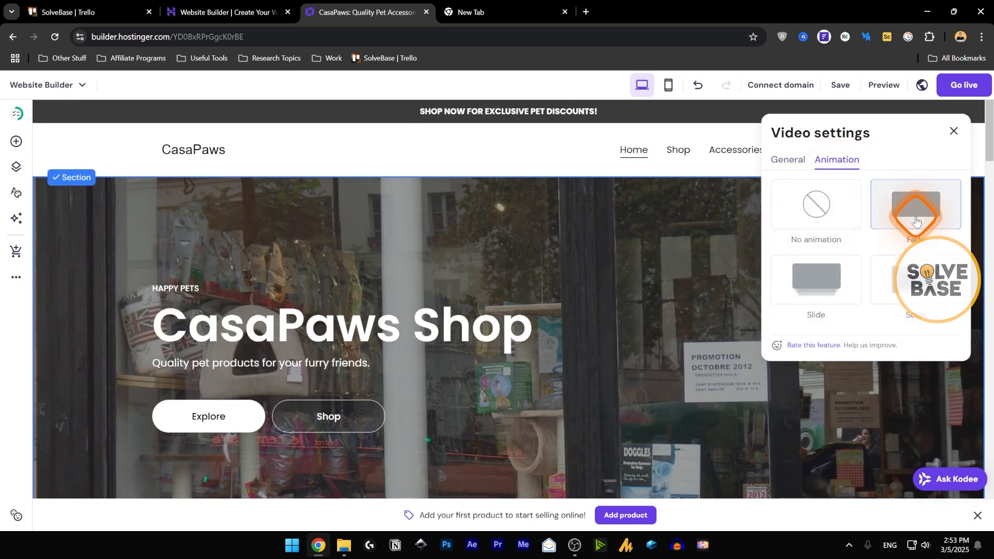
click(916, 279)
click(970, 129)
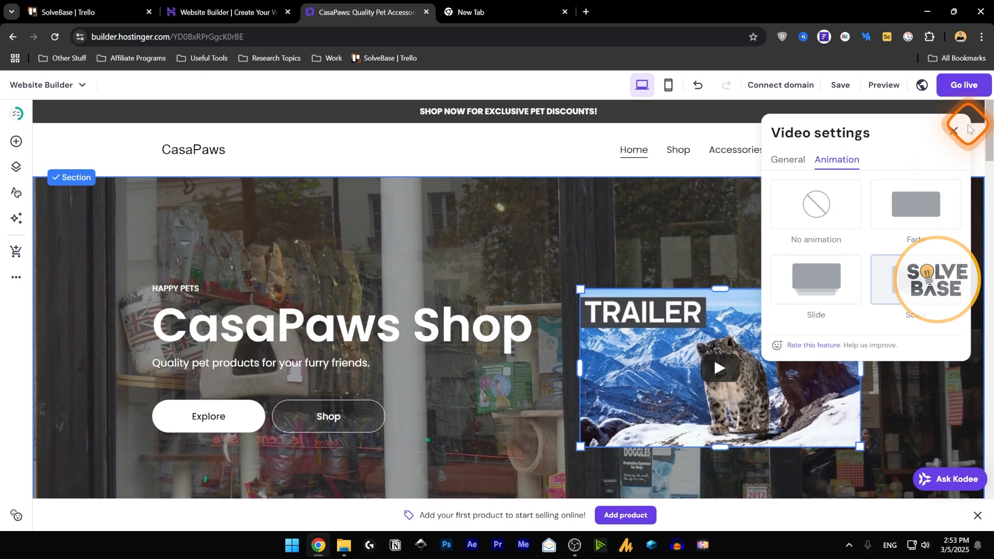
Step: Delete the video from the hero section and browse the other elements that can be added
click(692, 264)
click(17, 143)
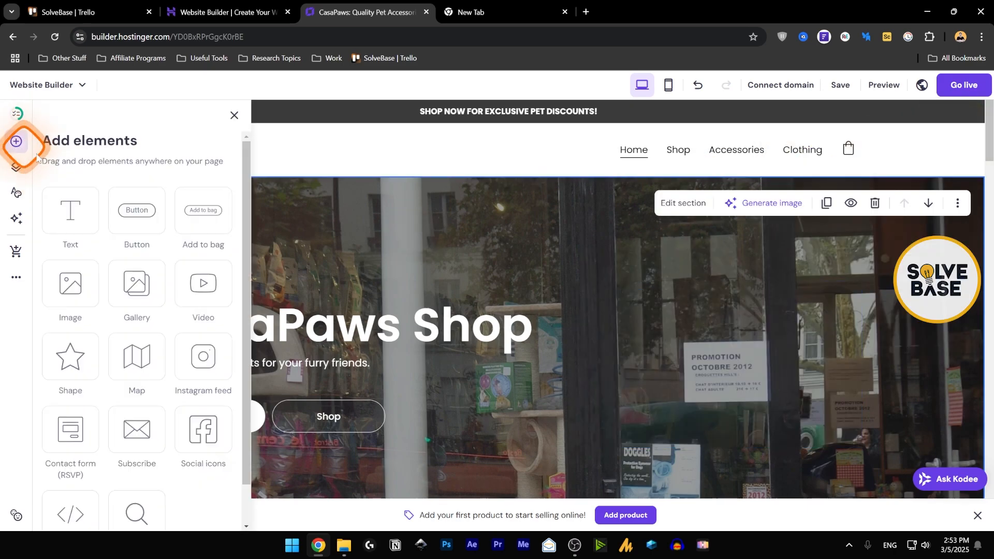
scroll(169, 262, down, 1)
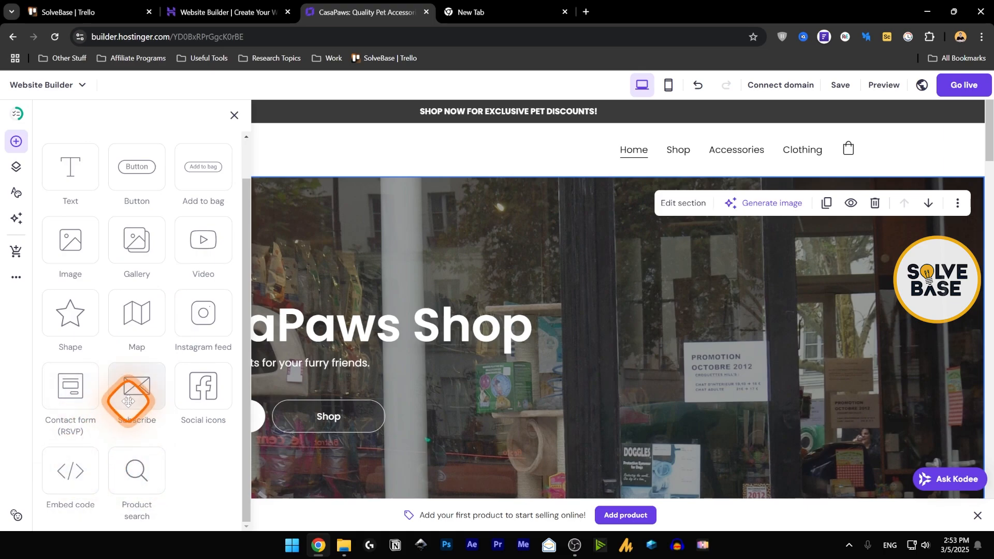
scroll(150, 337, up, 1)
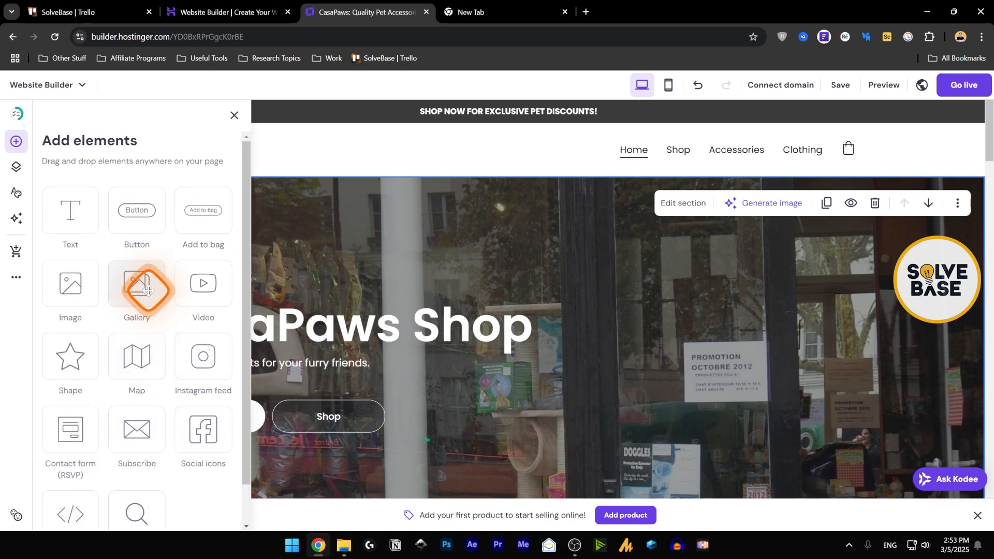
scroll(145, 337, down, 1)
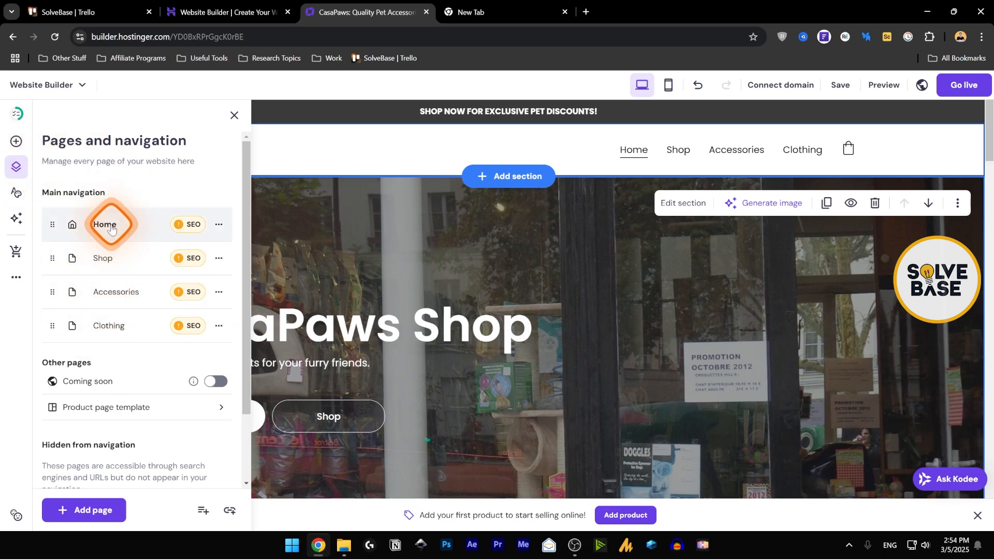
Step: View the Shop, Accessories and Clothing pages from the list of site pages
click(113, 258)
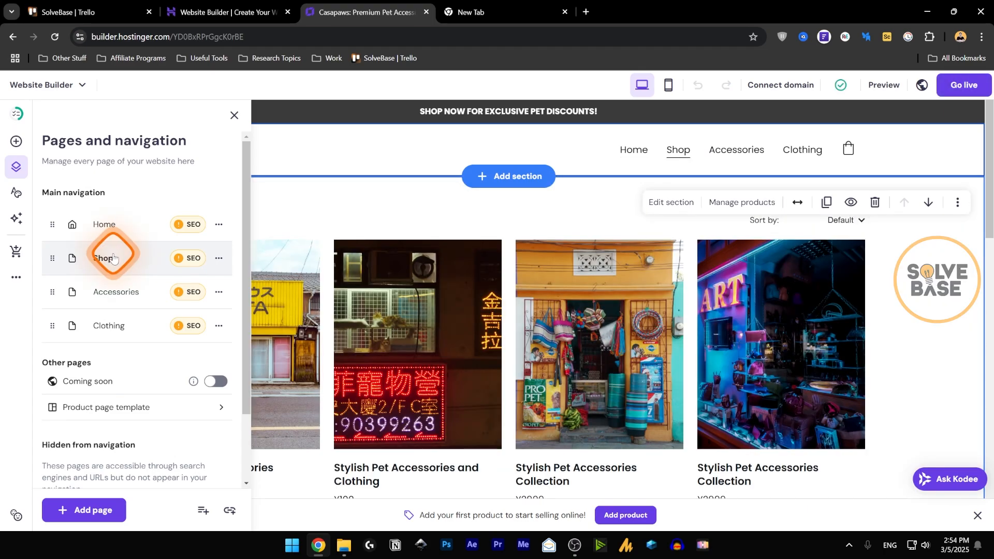
click(106, 298)
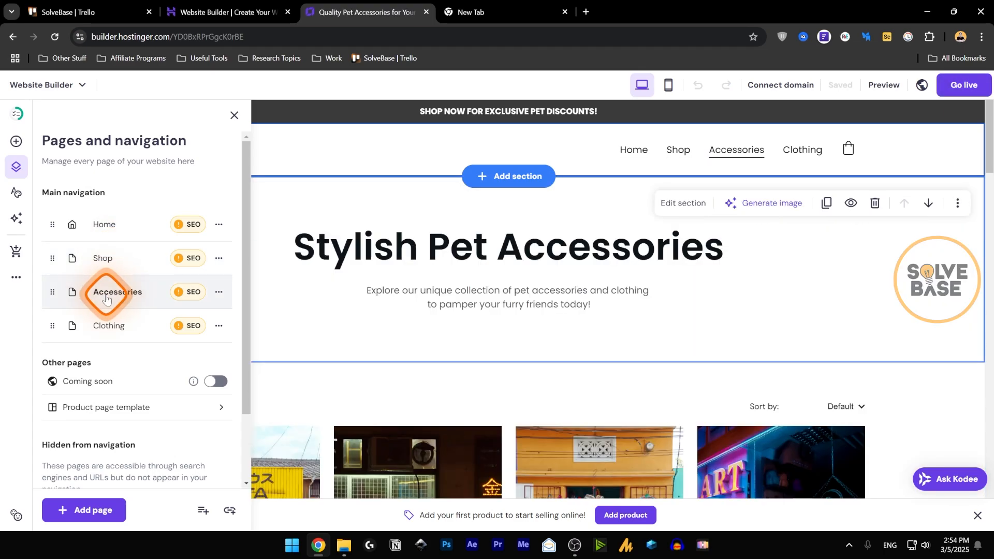
click(111, 326)
Step: Visit each page through the site header's navigation links and return to the Home page
click(608, 340)
click(632, 156)
click(680, 153)
click(730, 155)
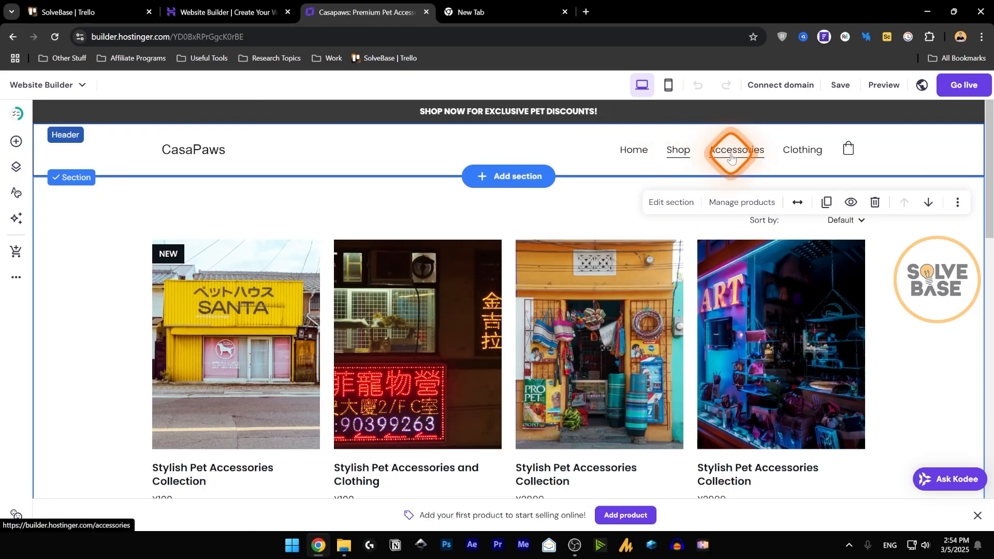
click(803, 151)
click(637, 150)
Step: Open the Home page's SEO settings and examine its search preview, focus keywords and SEO title
click(65, 155)
click(16, 165)
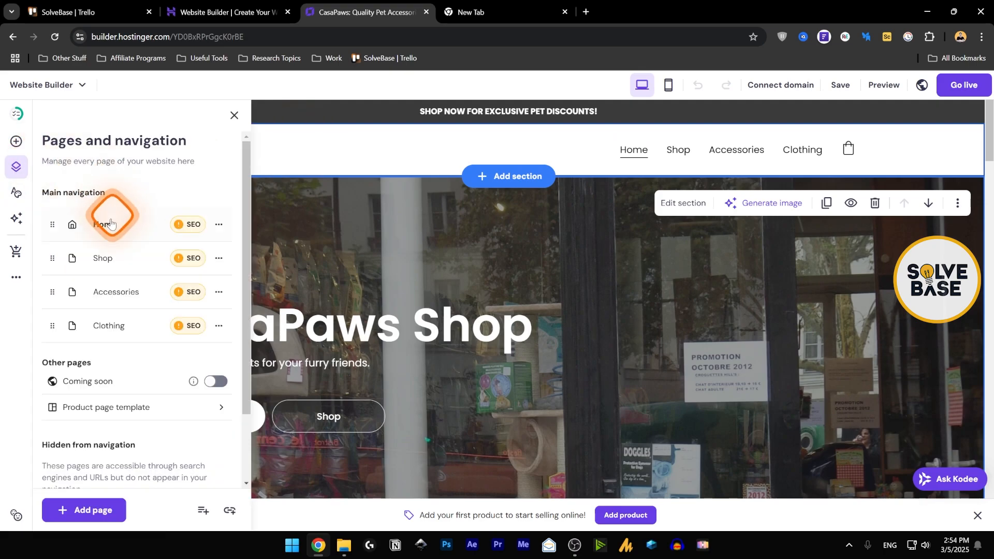
click(217, 224)
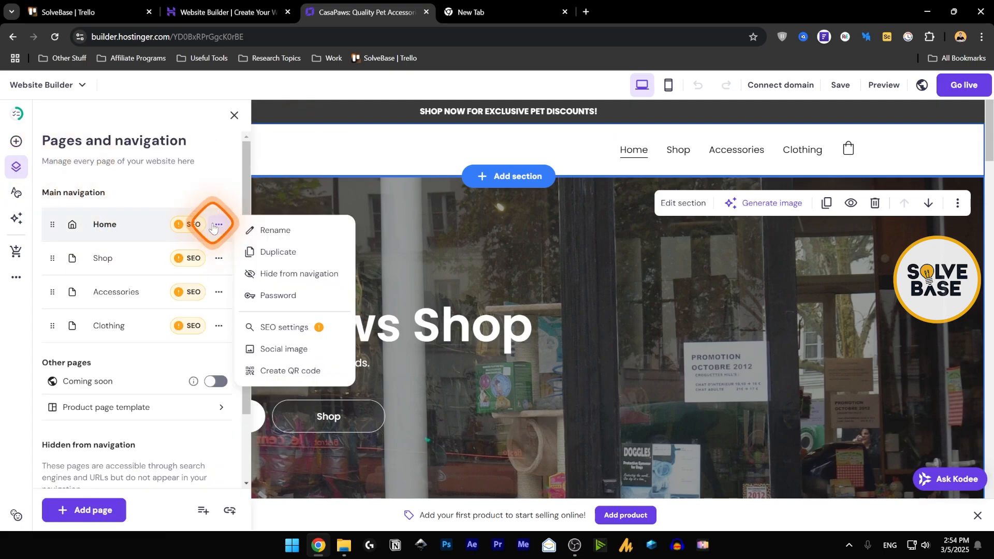
click(280, 232)
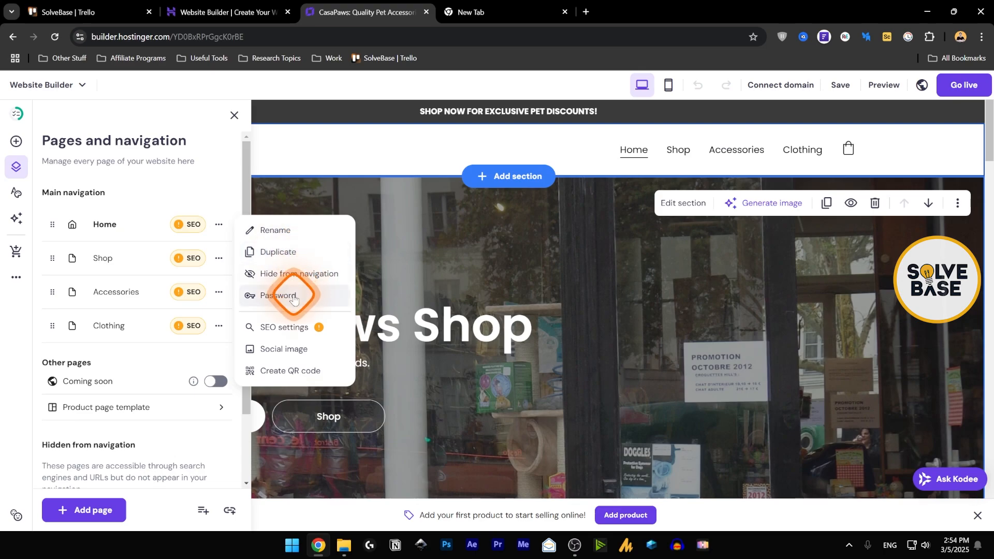
click(298, 334)
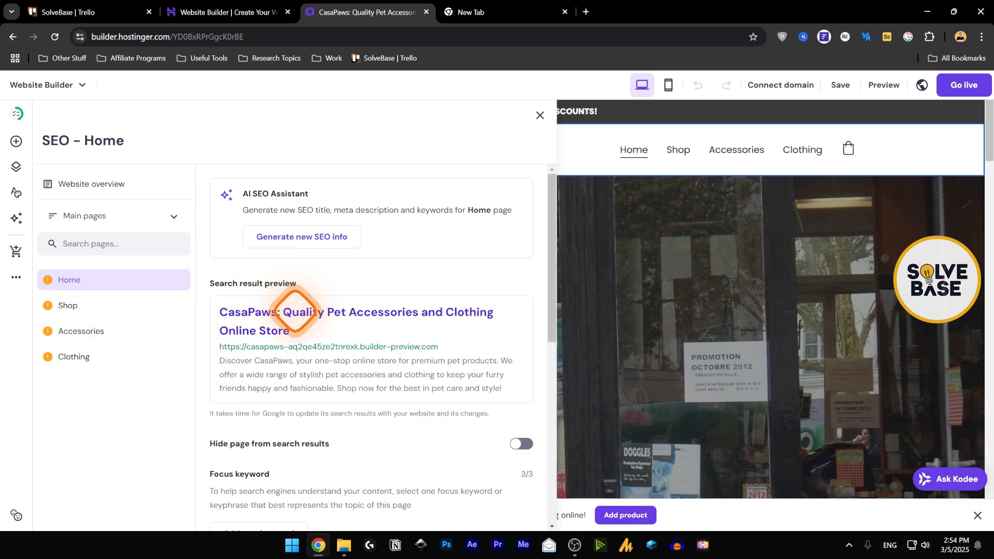
scroll(295, 311, down, 2)
scroll(297, 309, down, 1)
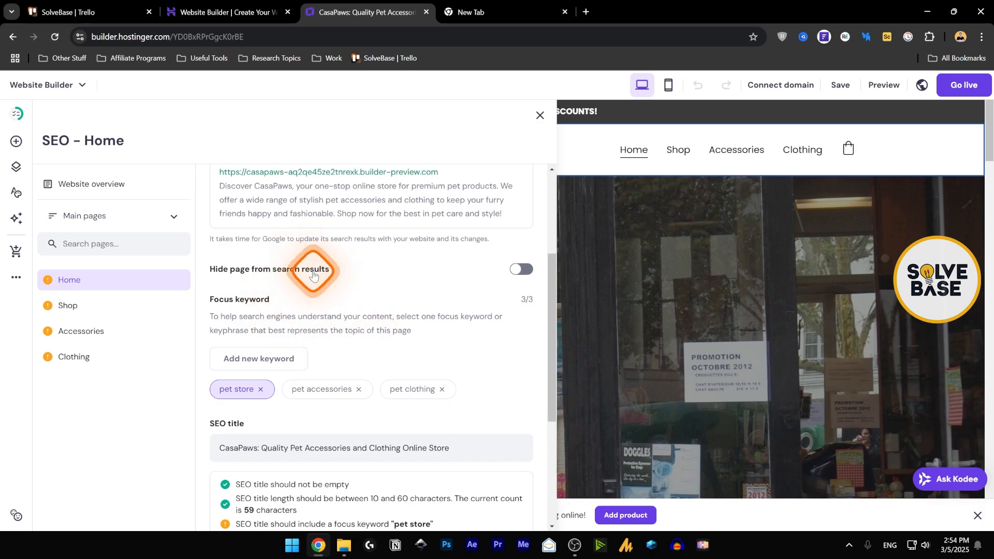
Step: Examine the Home page's SEO title, meta description and their checklists, along with the AI SEO assistant option
scroll(396, 344, down, 4)
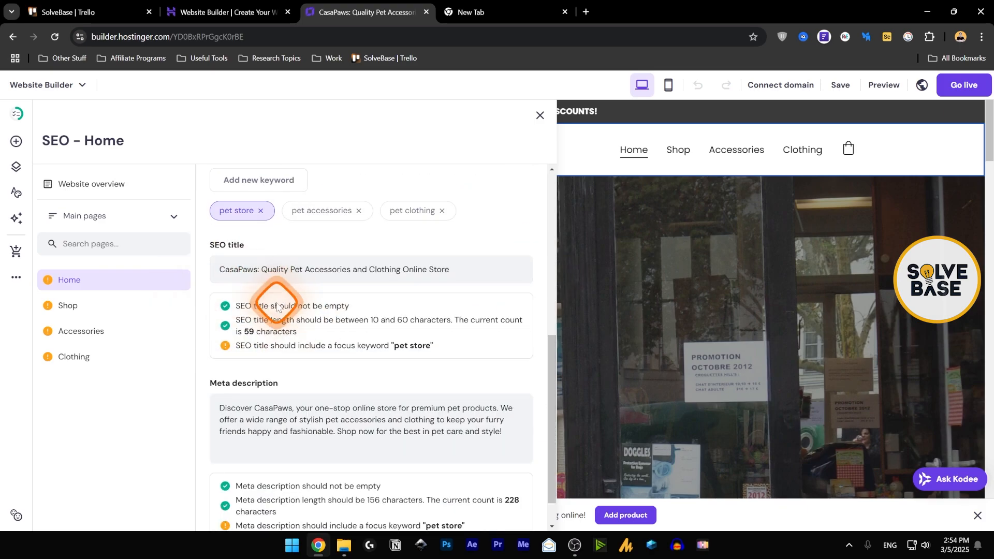
scroll(229, 328, up, 4)
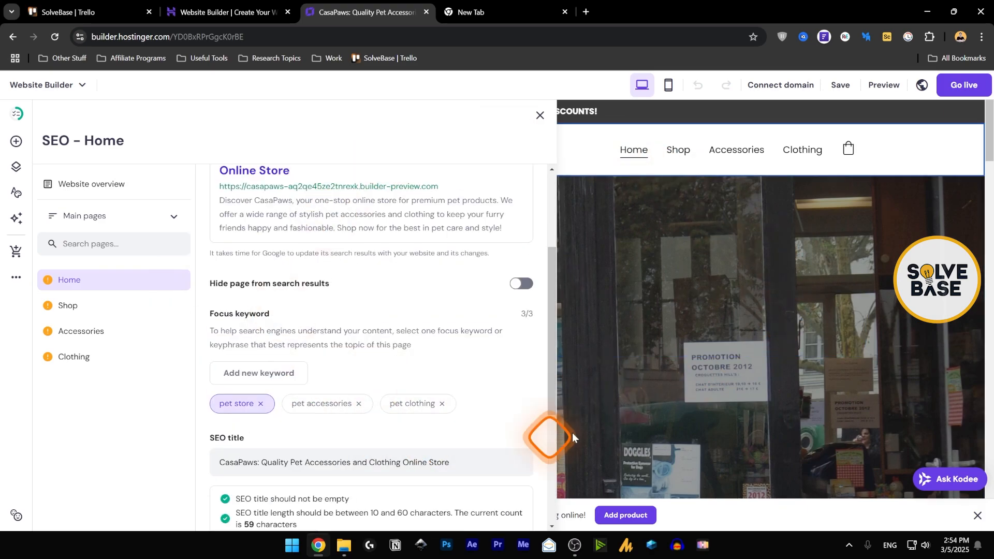
scroll(432, 262, up, 3)
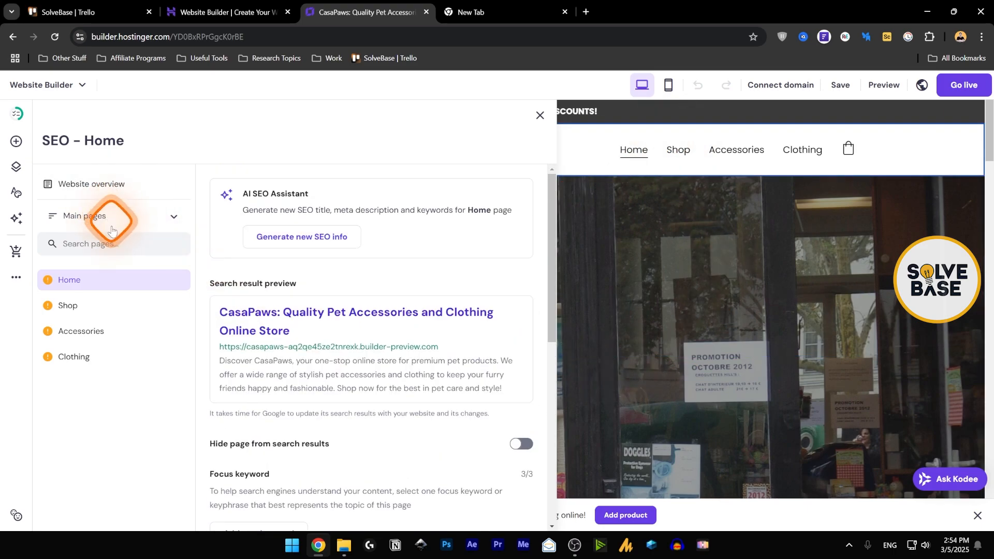
scroll(373, 331, down, 5)
scroll(341, 280, down, 2)
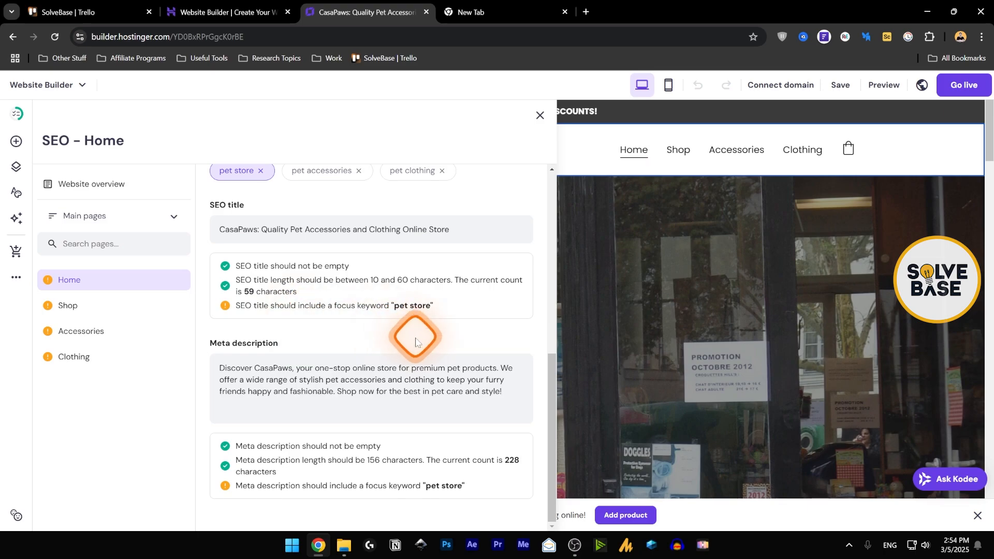
scroll(461, 311, up, 5)
scroll(461, 311, up, 1)
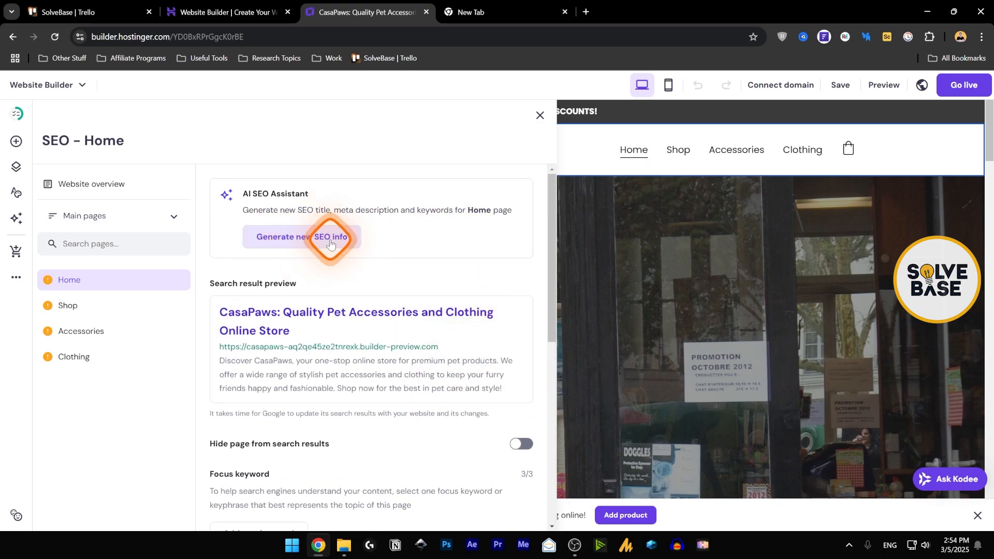
Step: View the SEO settings of the Shop, Accessories and Clothing pages, return to Home and close the SEO settings
click(67, 306)
click(81, 331)
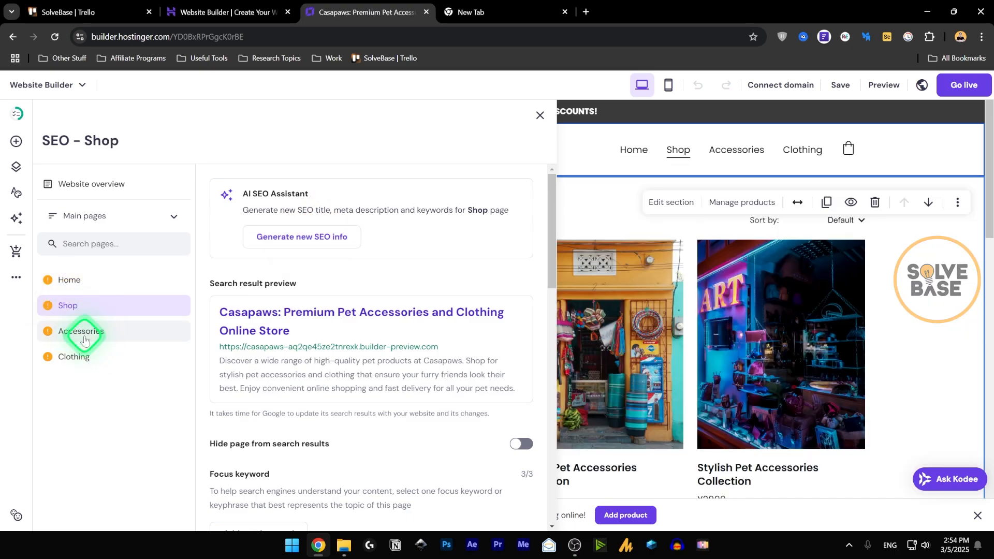
click(77, 358)
click(77, 281)
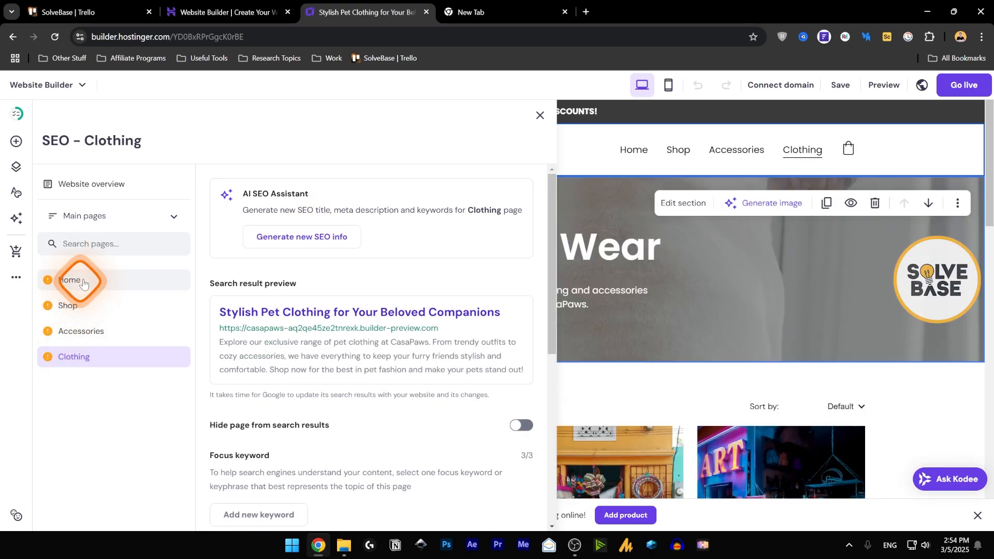
click(539, 115)
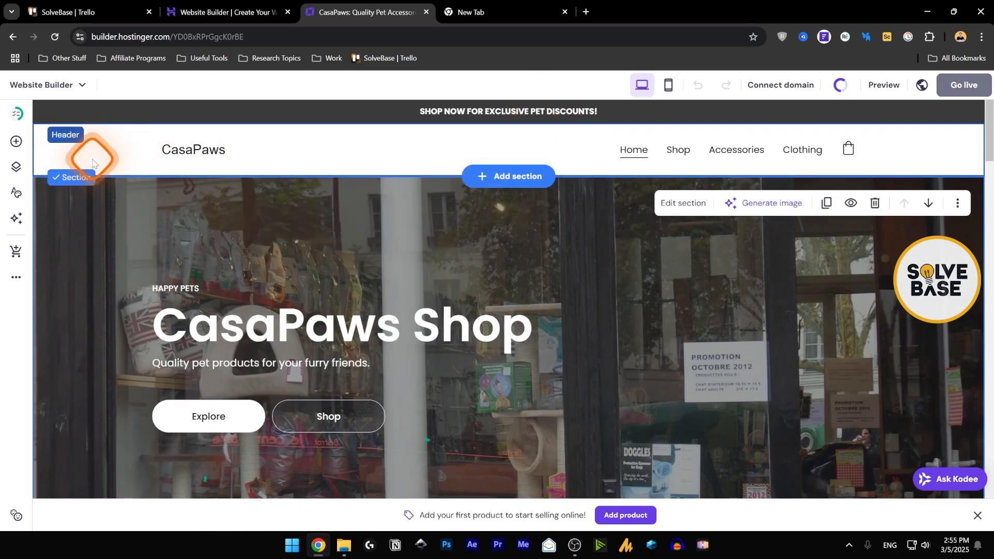
Step: Open the product page template from the list of site pages and look it over
click(17, 168)
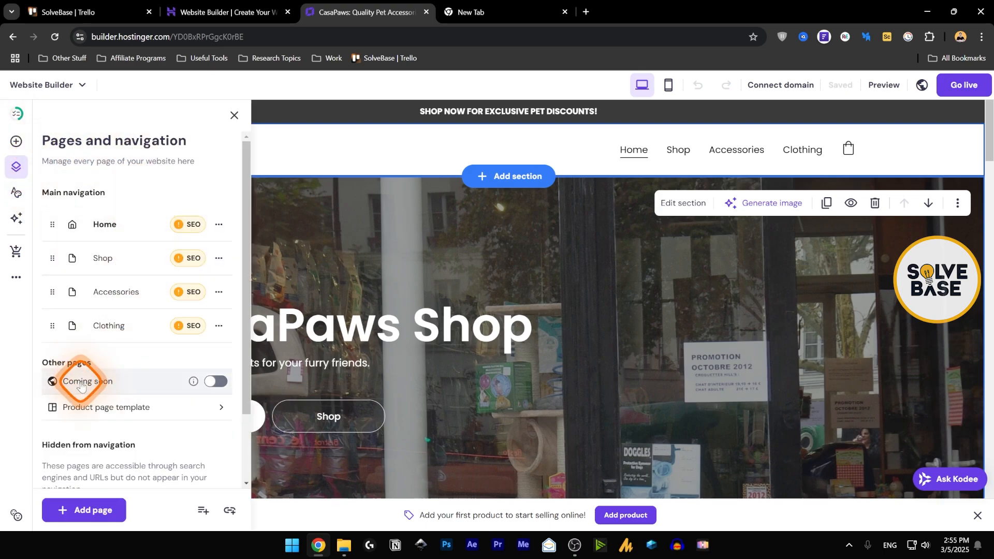
click(157, 413)
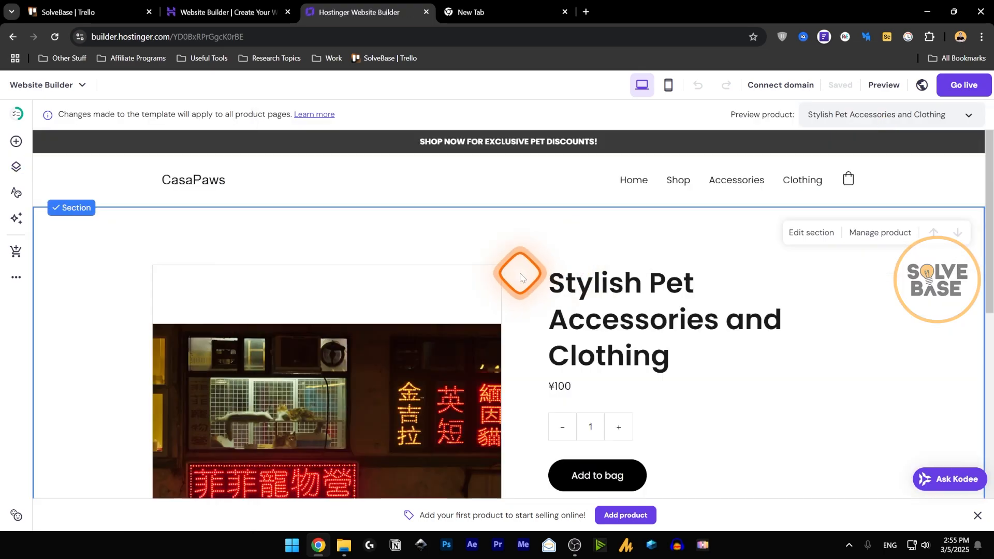
scroll(520, 269, down, 2)
scroll(695, 256, up, 2)
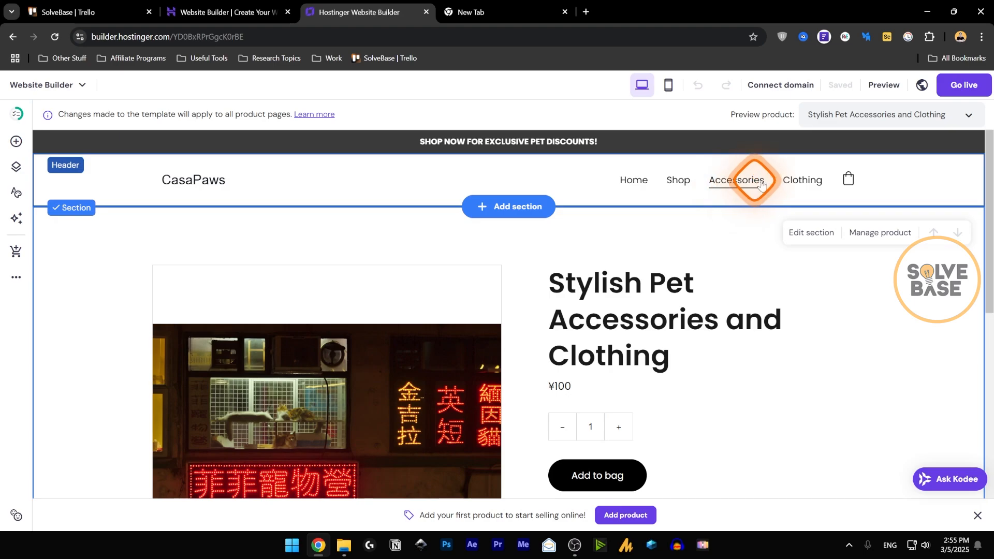
Step: Go to the Clothing page and open its "Stylish Pet Accessories and Clothing" product to view the product page
click(804, 180)
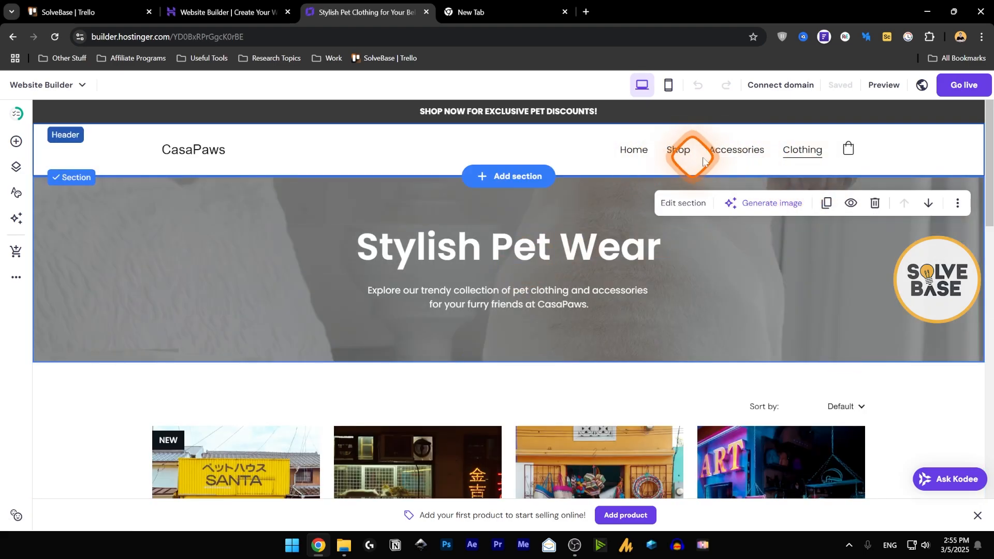
scroll(549, 277, down, 5)
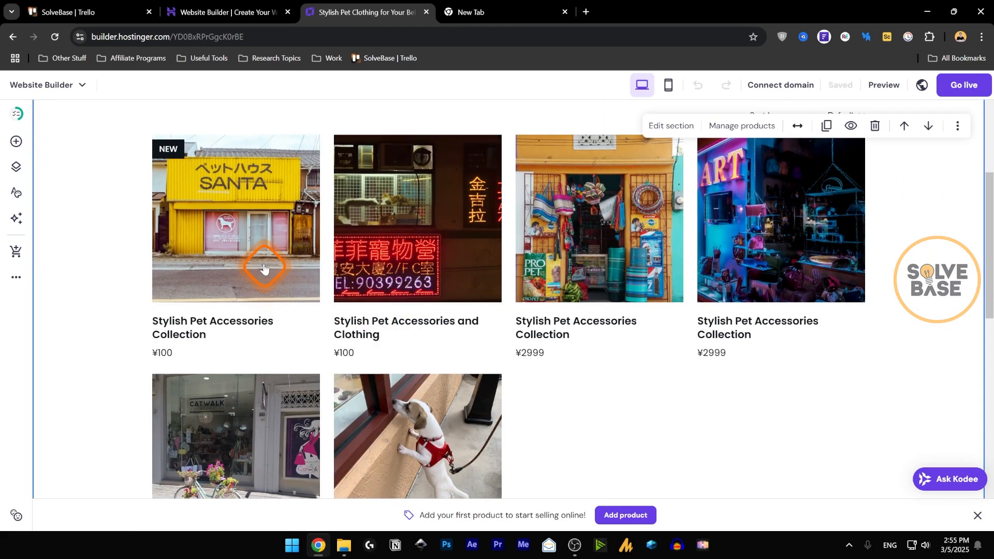
click(415, 218)
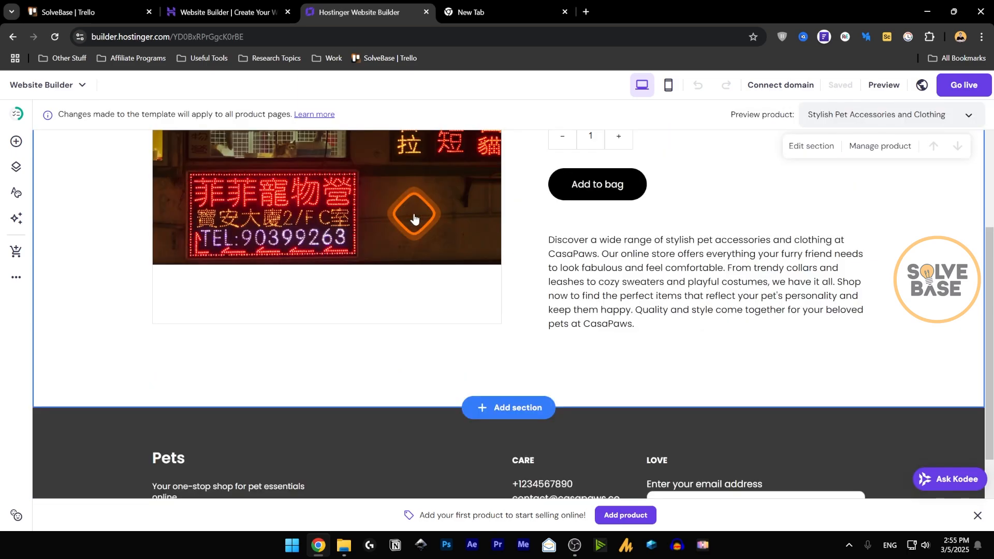
scroll(559, 306, up, 5)
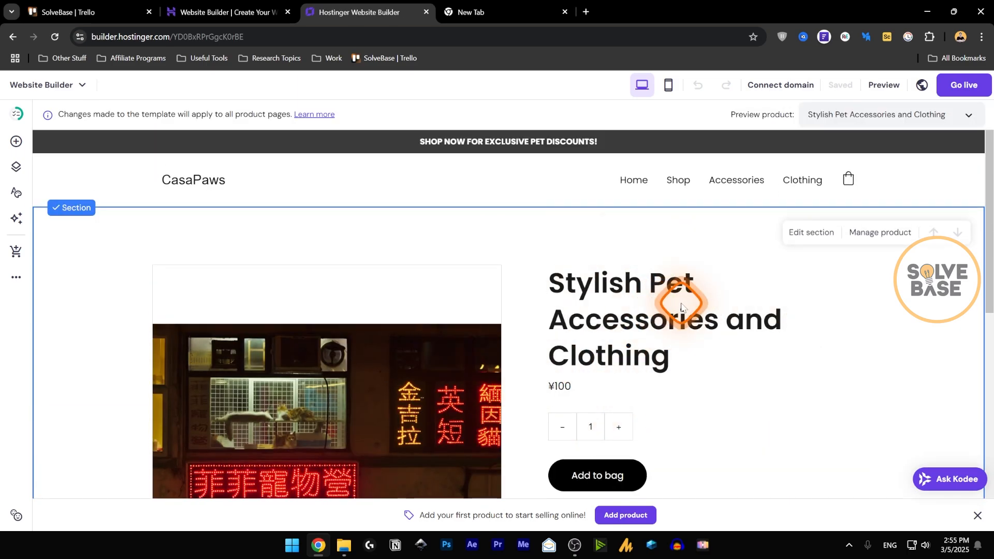
Step: In the product section's layout settings, center the text alignment and place the gallery on the left
click(811, 233)
click(827, 170)
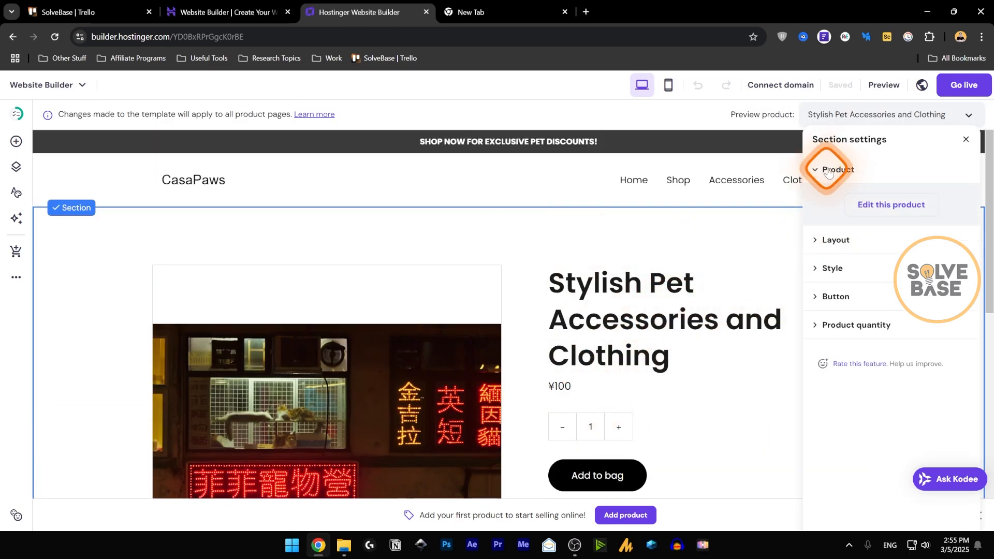
click(890, 207)
click(855, 178)
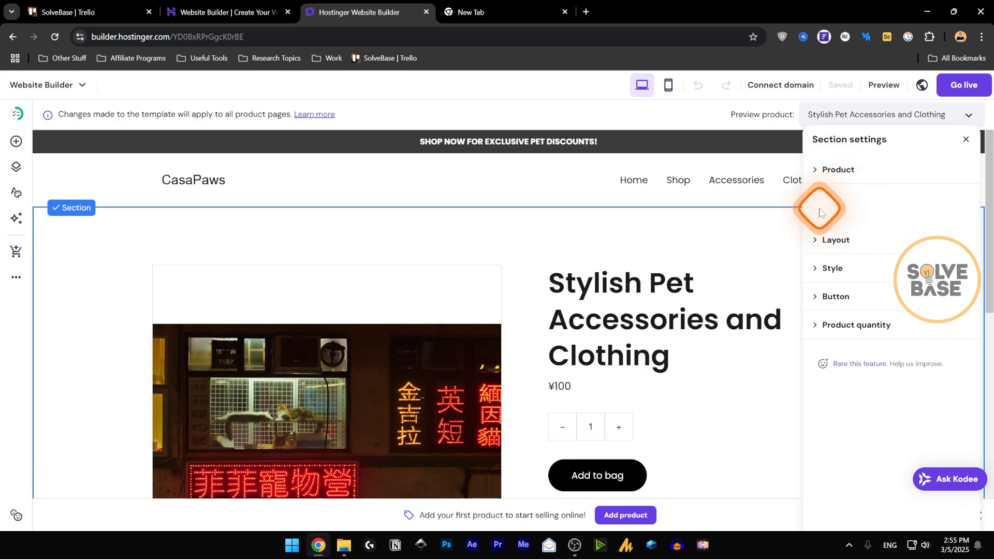
click(819, 196)
click(898, 235)
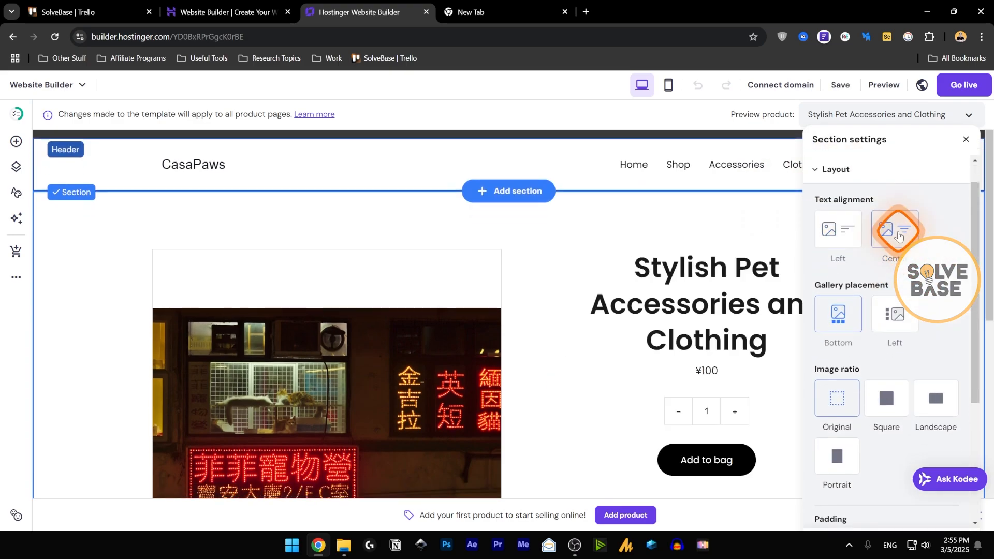
click(895, 316)
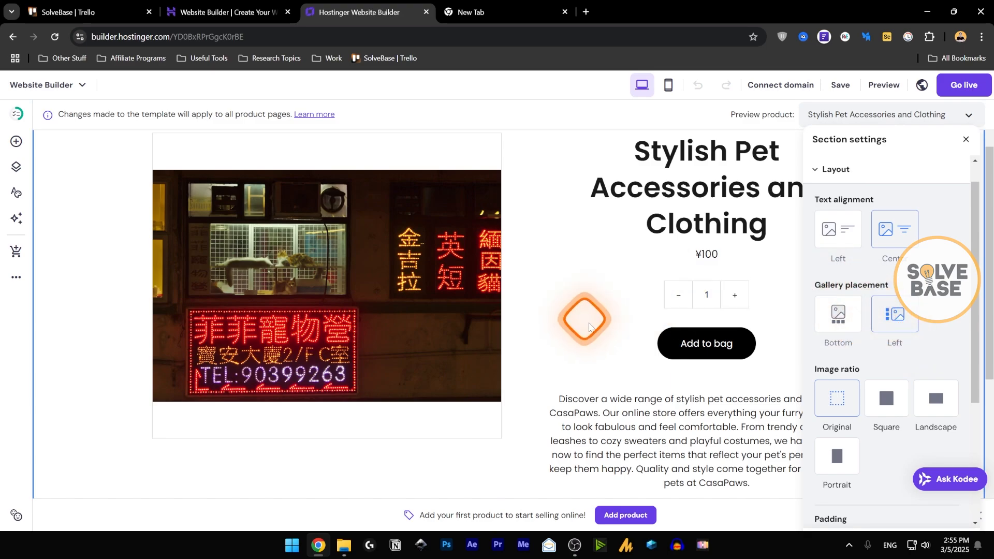
Step: Compare the image ratio options for the product section and set the ratio to Portrait
click(894, 404)
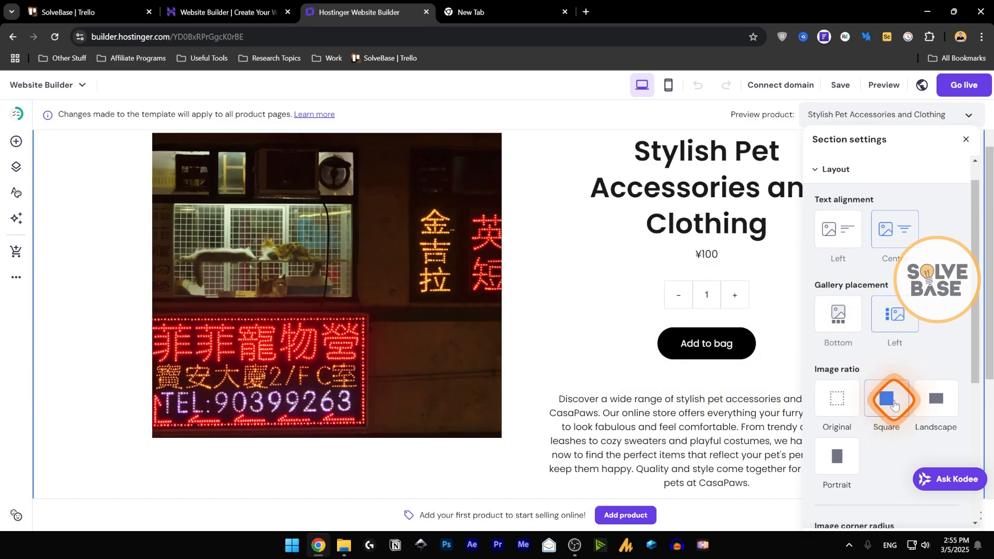
click(940, 399)
click(852, 463)
click(828, 399)
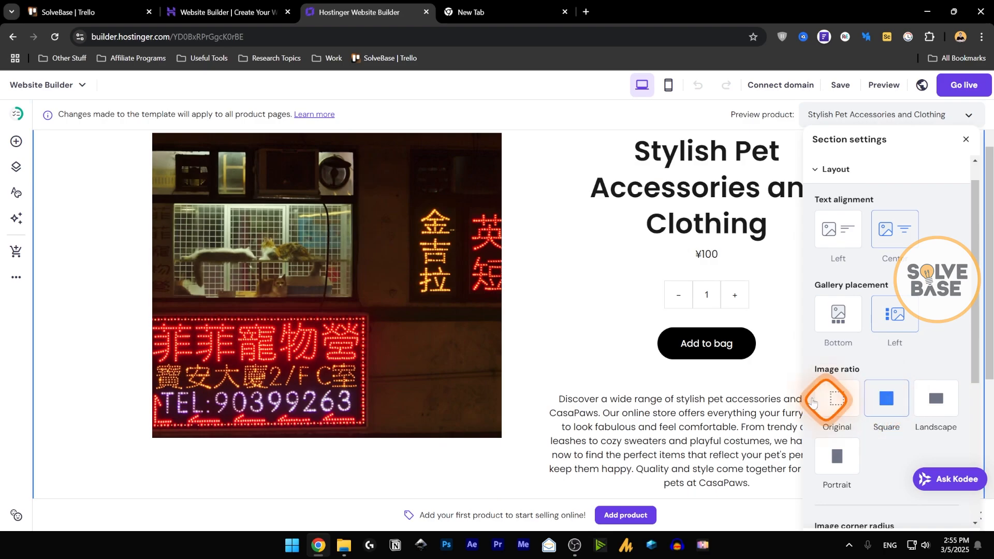
scroll(632, 349, up, 3)
click(814, 165)
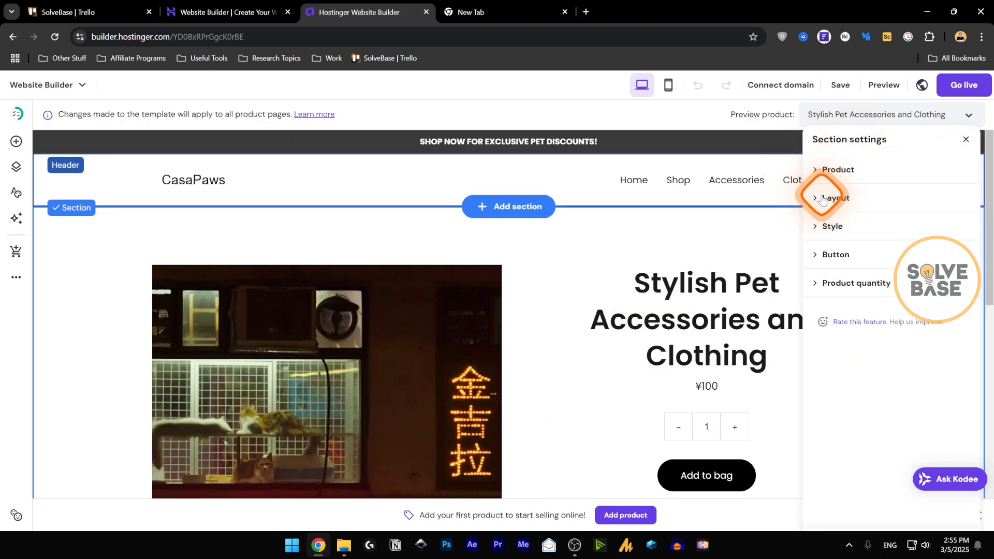
Step: Review the product section's style options and try the Secondary button style before restoring Primary
click(818, 225)
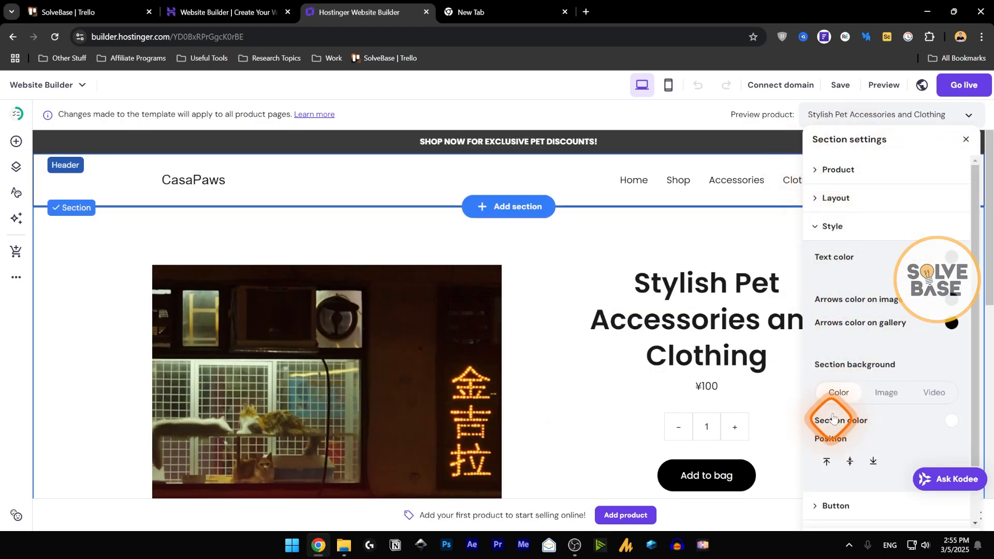
scroll(826, 409, down, 2)
click(817, 442)
scroll(882, 393, down, 3)
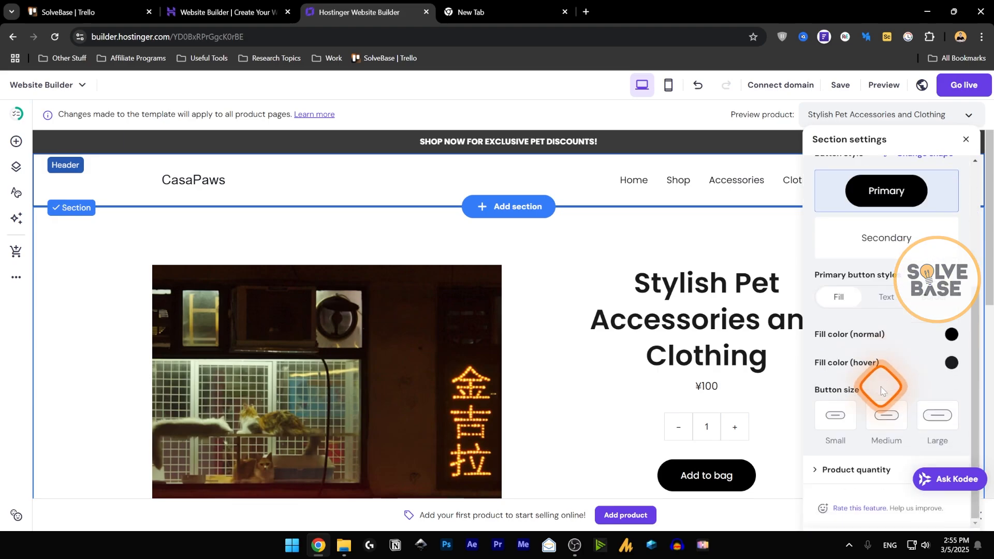
click(883, 248)
scroll(828, 286, down, 2)
click(901, 190)
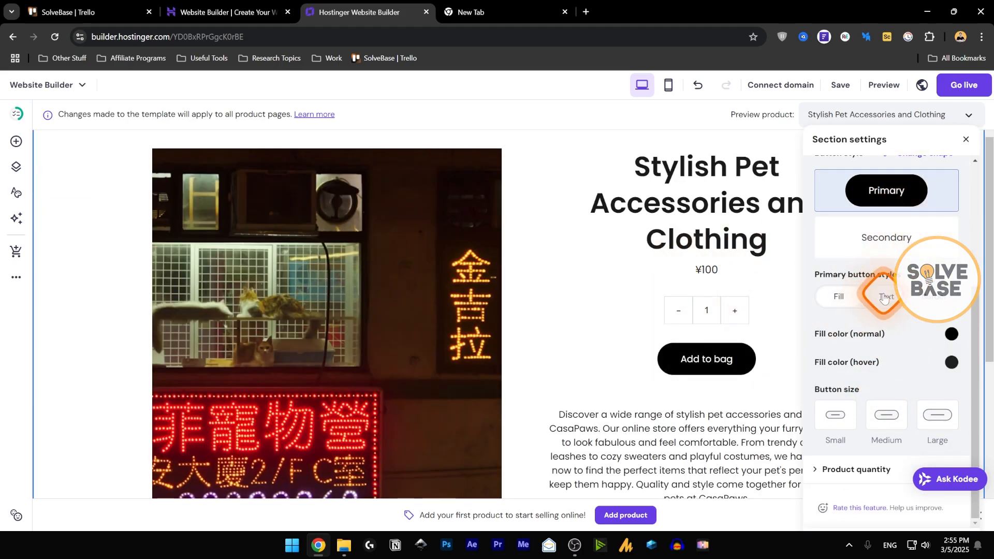
Step: Compare the button sizes and set the "Add to bag" button to Small
click(889, 417)
click(938, 417)
click(856, 424)
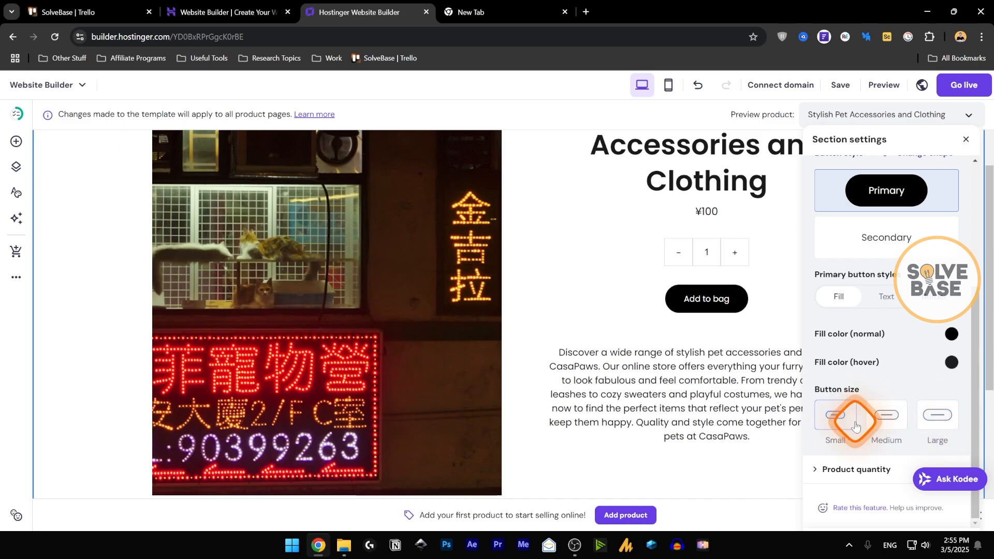
scroll(856, 394, up, 5)
click(826, 254)
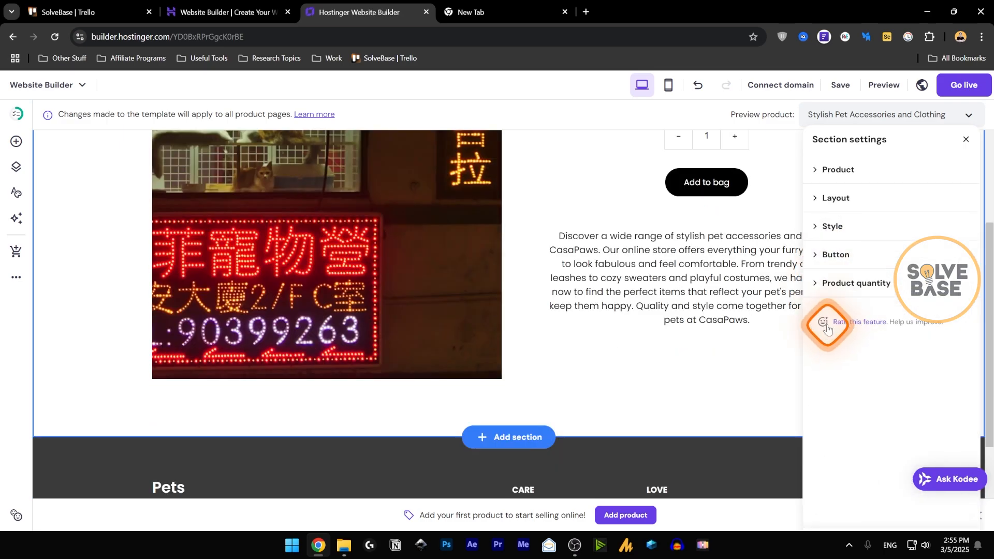
Step: Test the product's quantity picker by raising the quantity to 2, and disable the picker in the section settings
click(825, 283)
scroll(722, 357, up, 3)
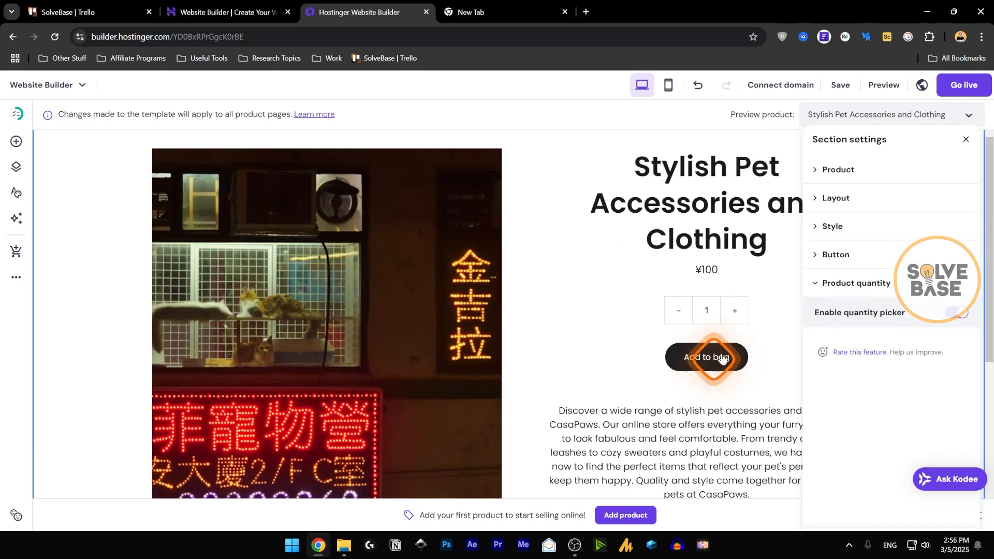
click(735, 316)
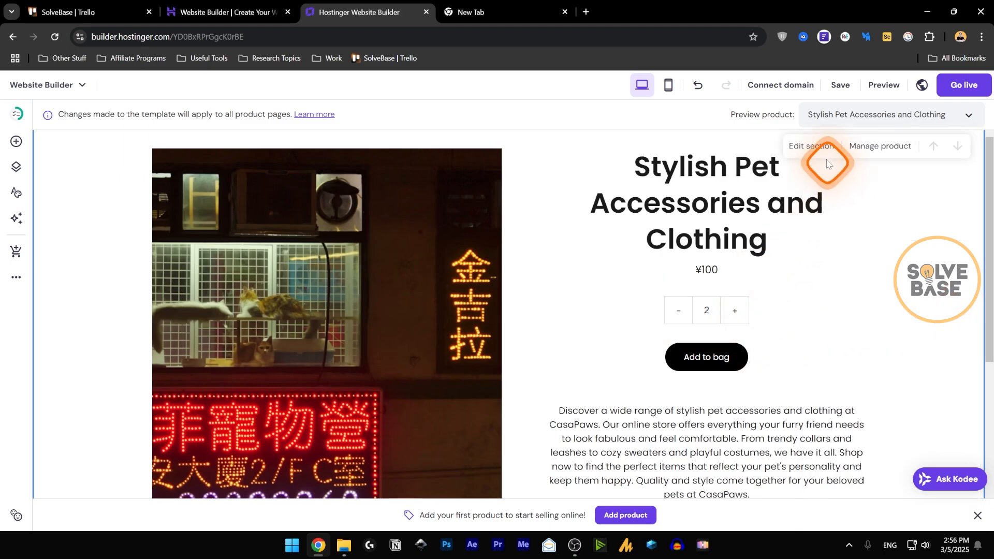
click(813, 147)
click(856, 282)
click(958, 313)
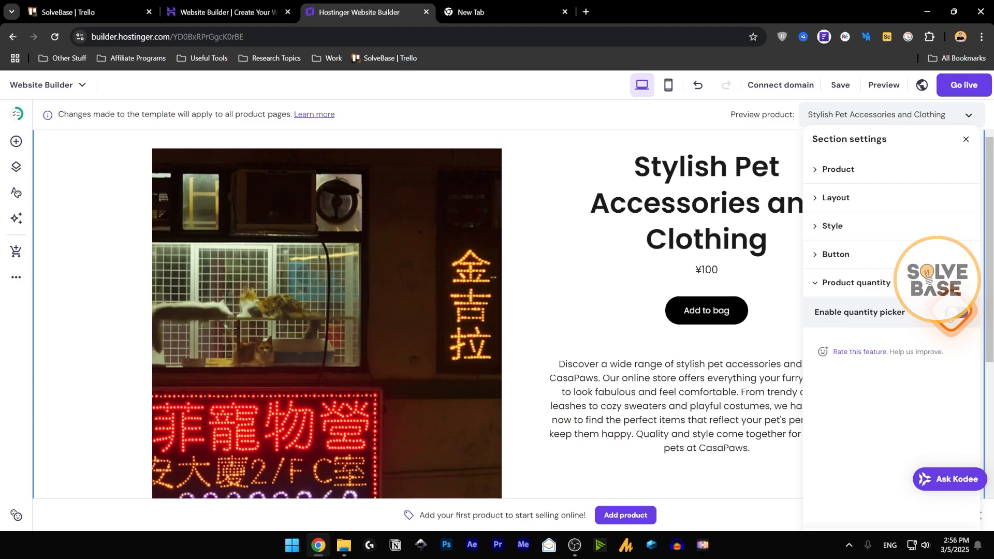
click(967, 140)
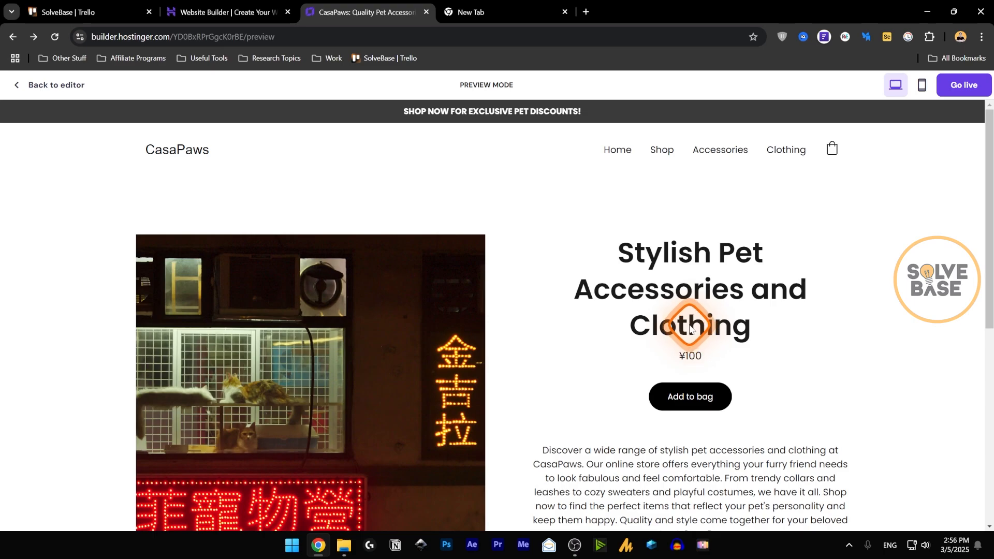
Step: Try the shopping bag checkout on the product page in preview mode and return to the editor
click(833, 153)
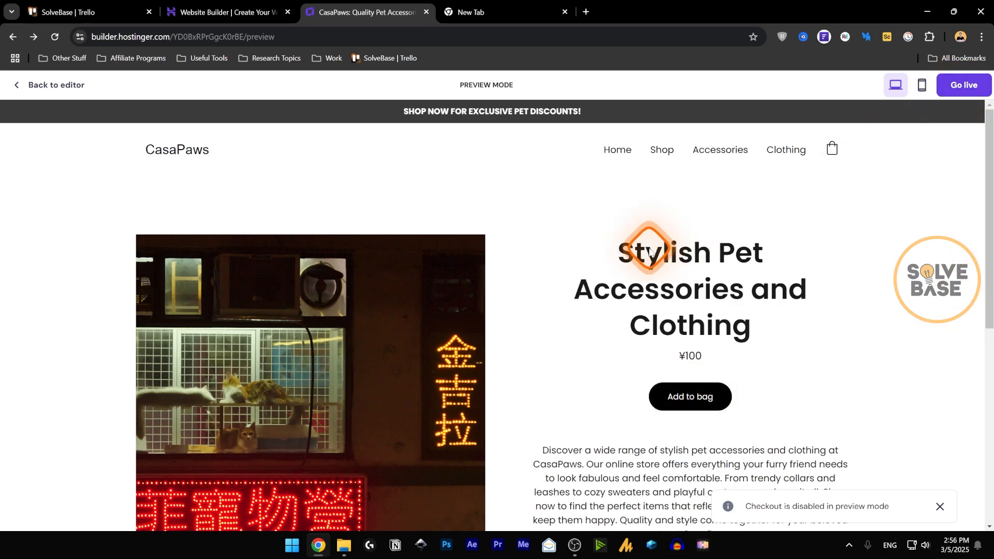
click(16, 88)
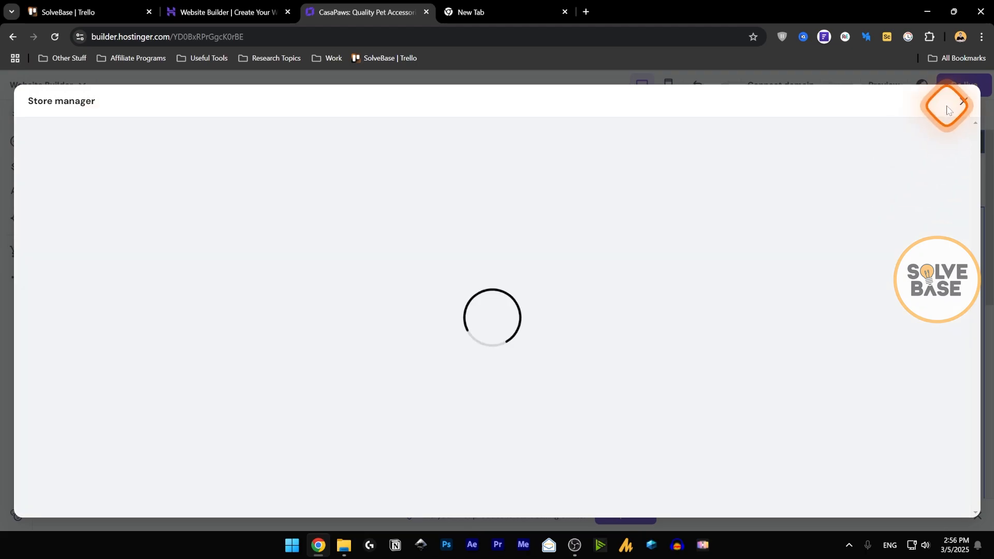
Step: Close the Store manager and check the options for adding pages and dropdowns to the navigation
click(963, 101)
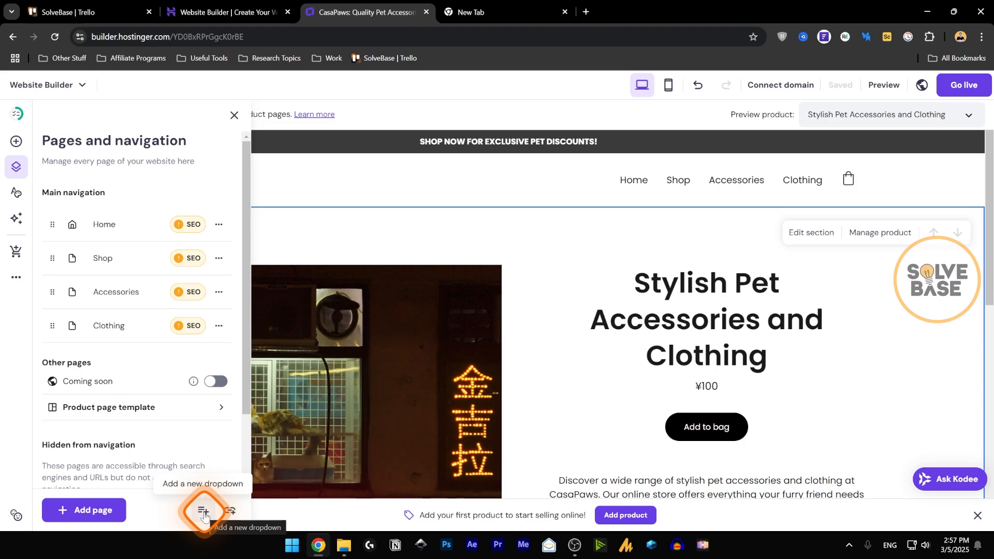
click(235, 115)
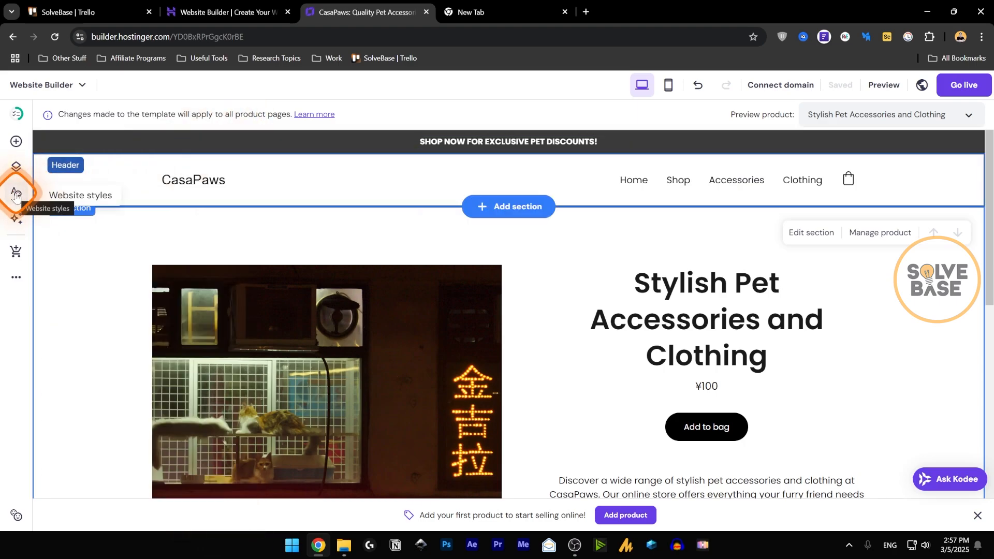
Step: Review the website's color styles and check the option for replacing the red color #D85E52 across the site
click(16, 194)
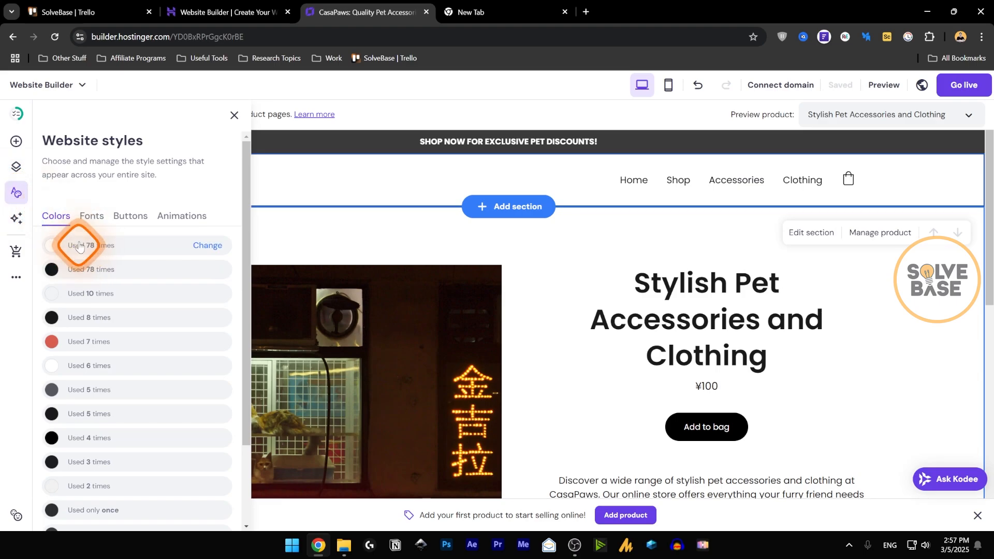
scroll(105, 401, down, 1)
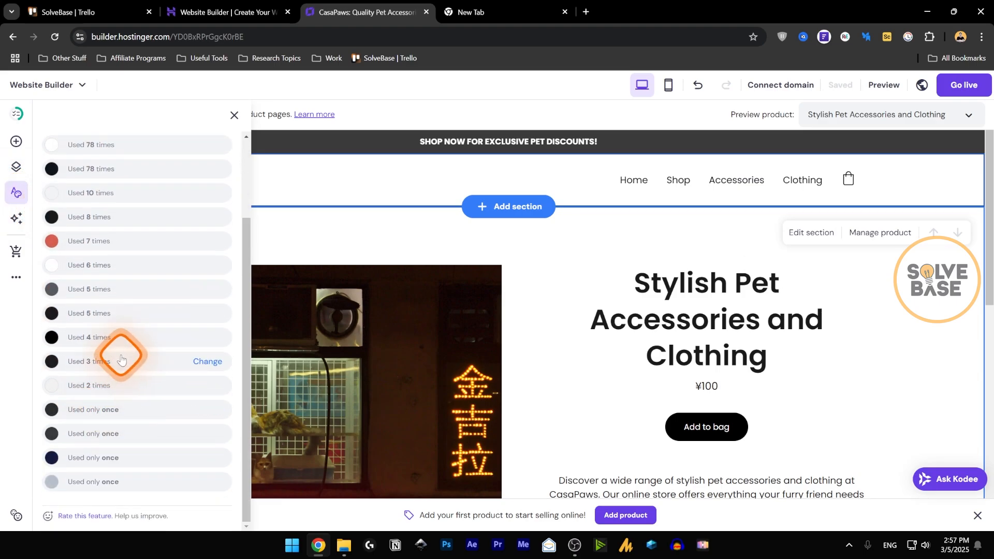
scroll(168, 323, up, 1)
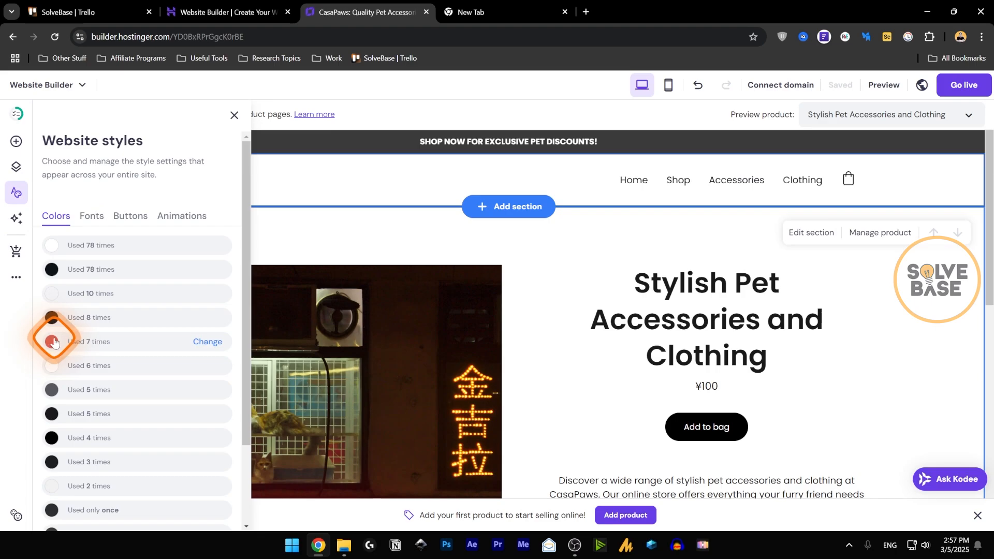
click(208, 342)
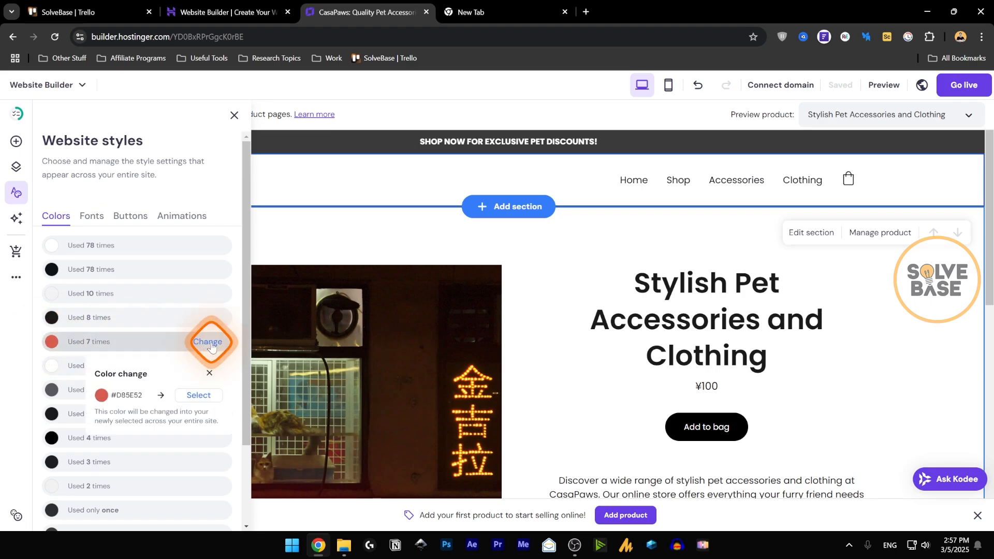
click(210, 373)
Step: Review the website's font pairings and its primary and secondary button styles
click(93, 217)
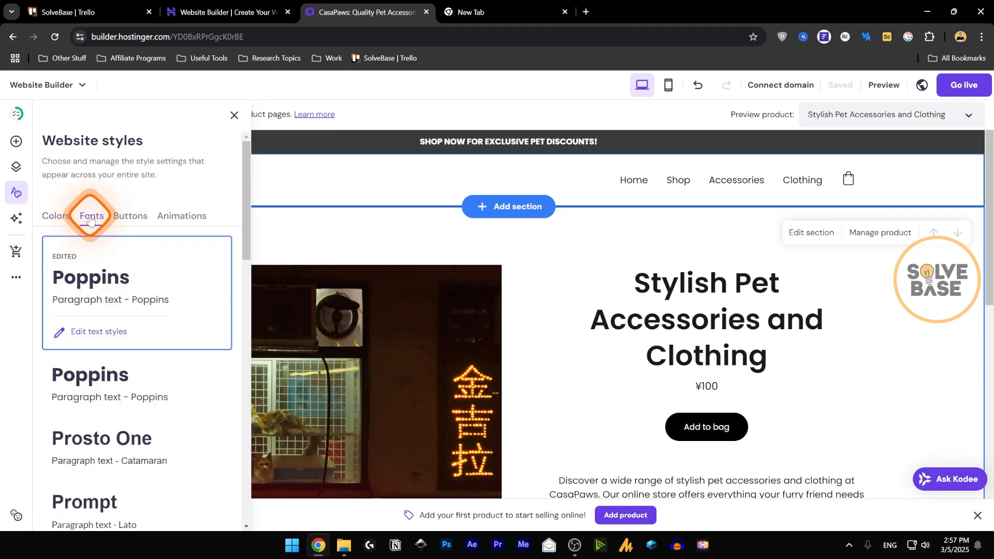
click(152, 239)
scroll(167, 353, down, 11)
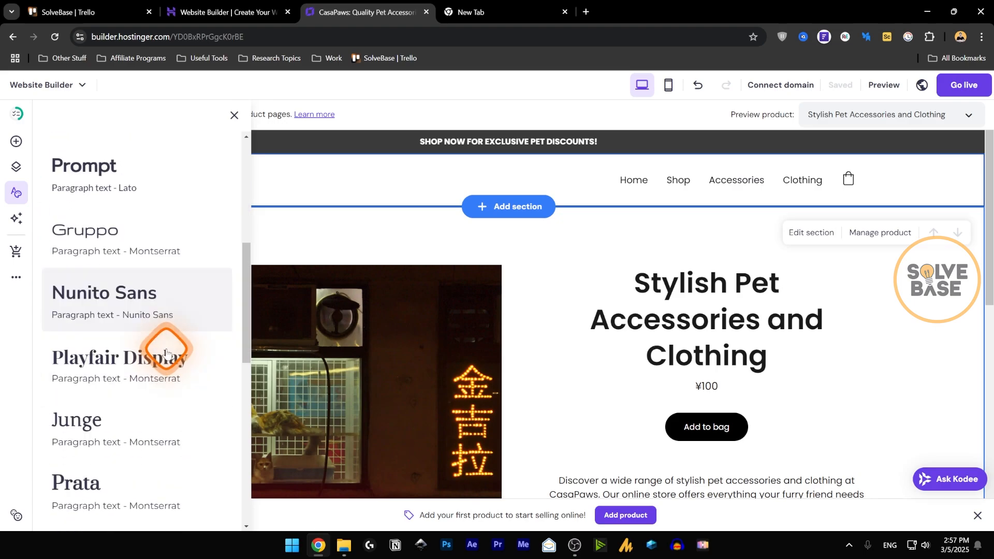
mouse_move(245, 330)
mouse_down()
mouse_move(240, 427)
mouse_move(246, 145)
mouse_up()
click(101, 306)
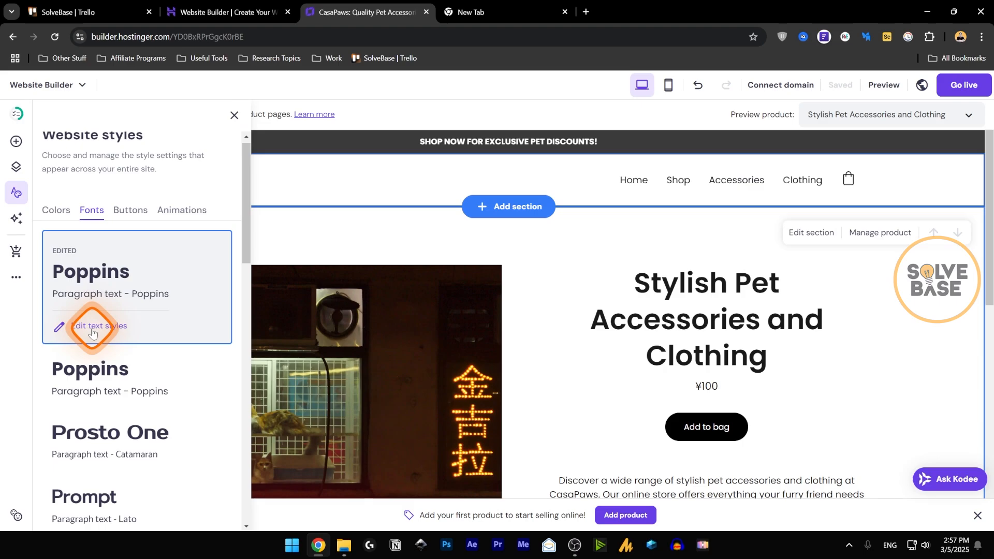
click(132, 210)
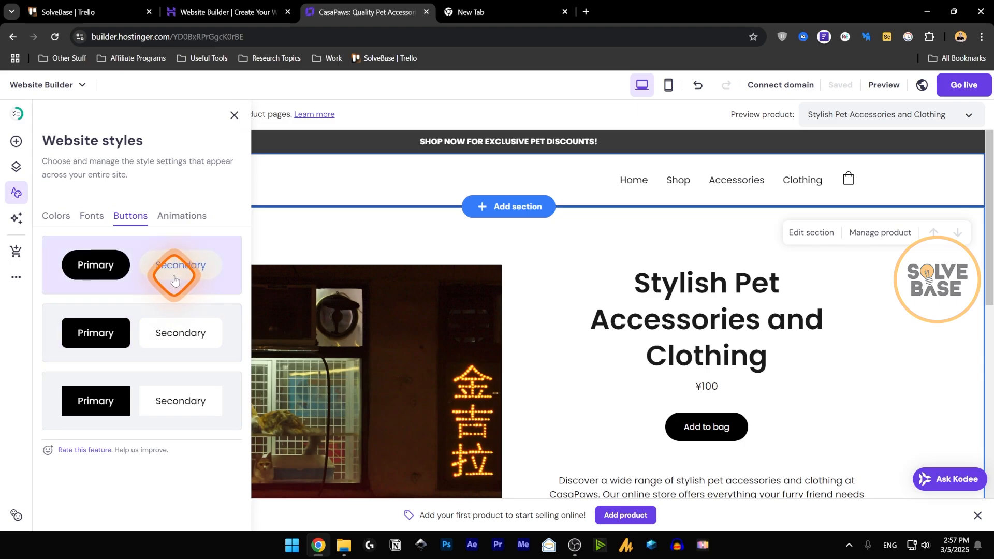
Step: Try the Fade and Scale animation styles and apply Fade to all elements of the website
click(179, 213)
click(206, 314)
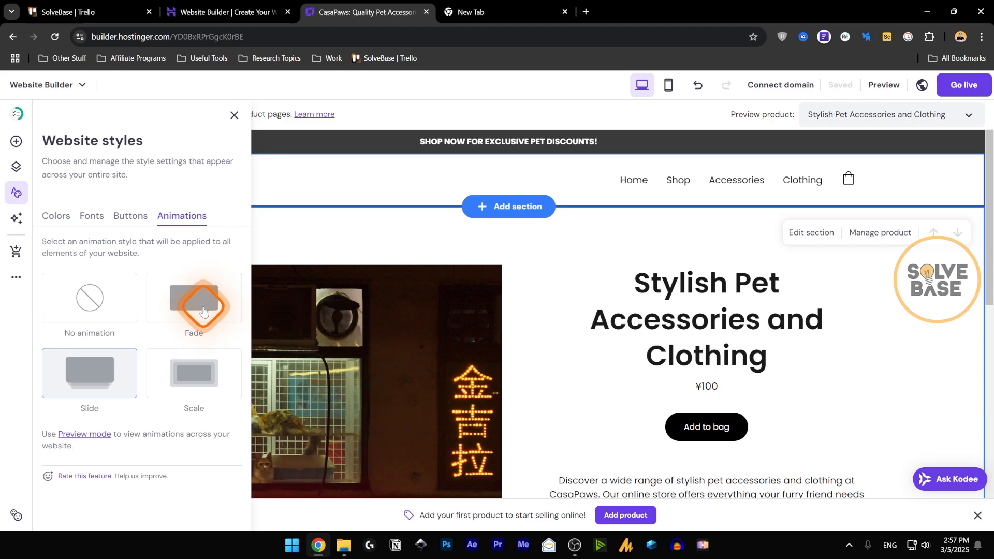
click(197, 309)
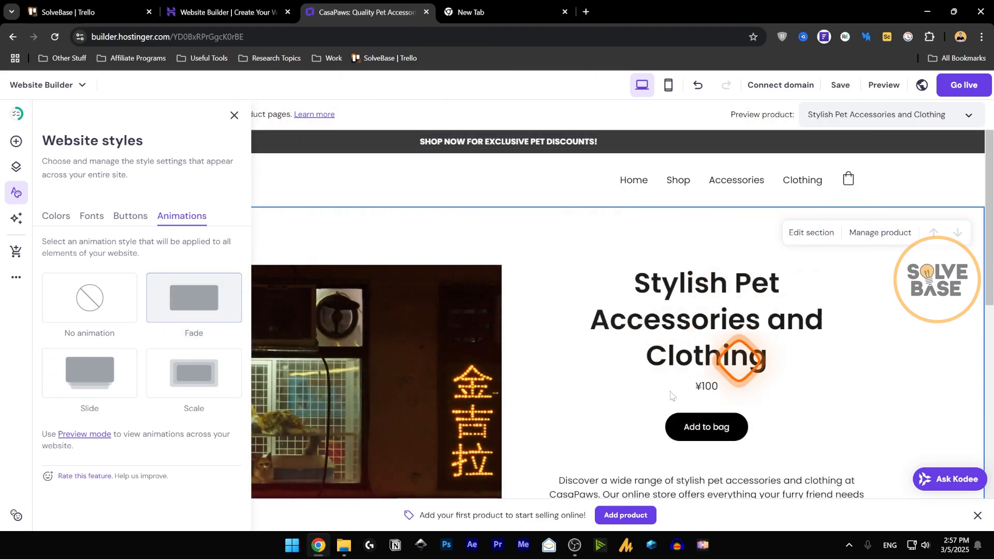
scroll(429, 369, down, 1)
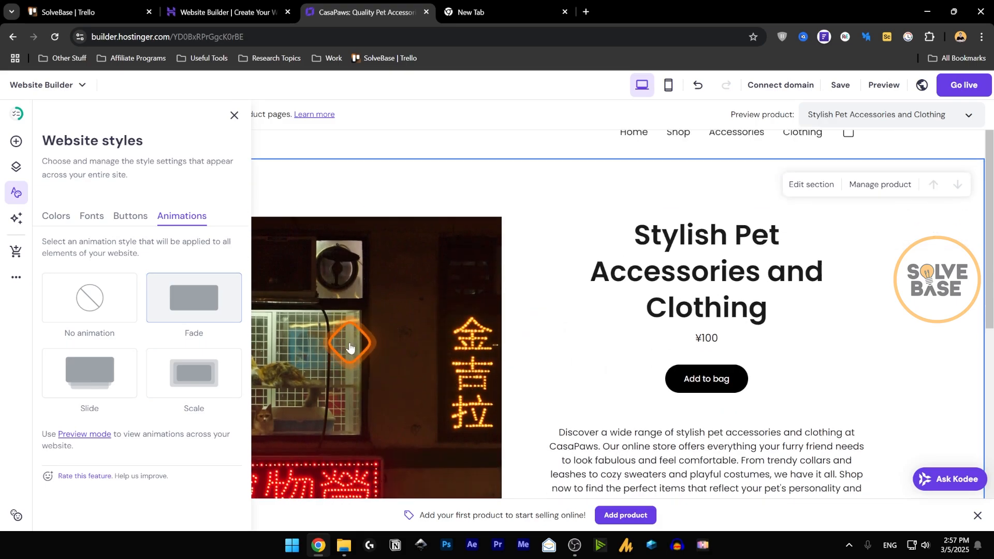
scroll(350, 347, up, 1)
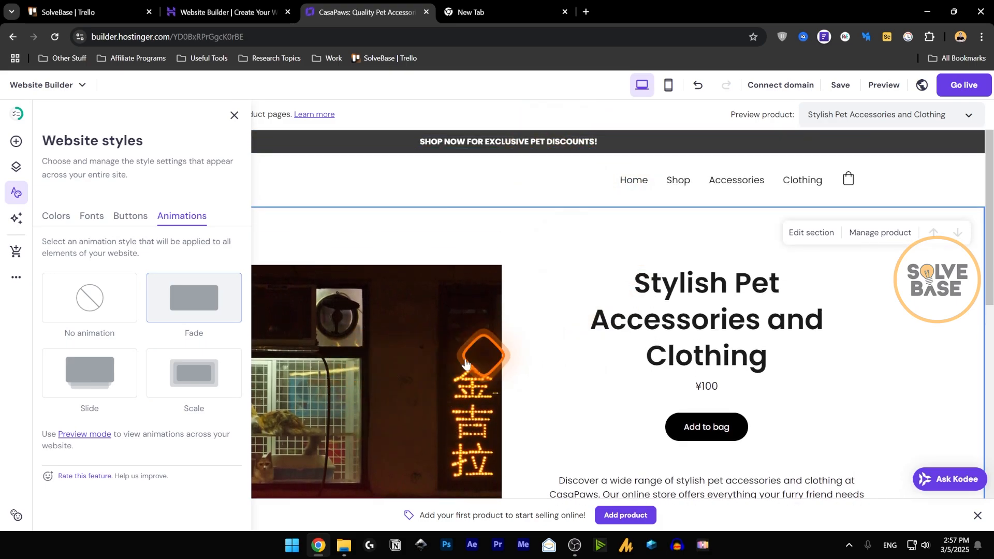
click(190, 368)
click(197, 299)
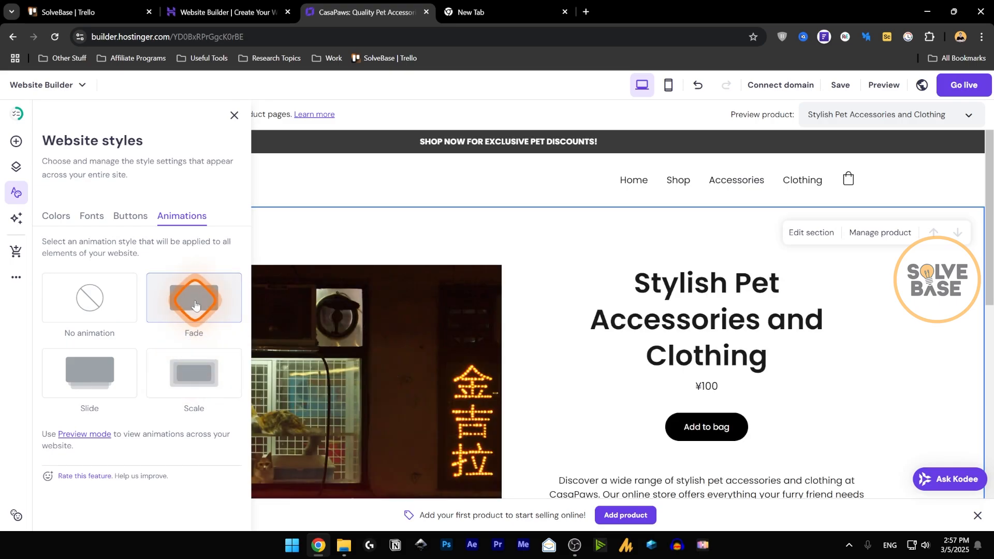
Step: Review the available AI tools and the store management options, from setup tasks to orders, products, appointments, discounts and settings
click(17, 224)
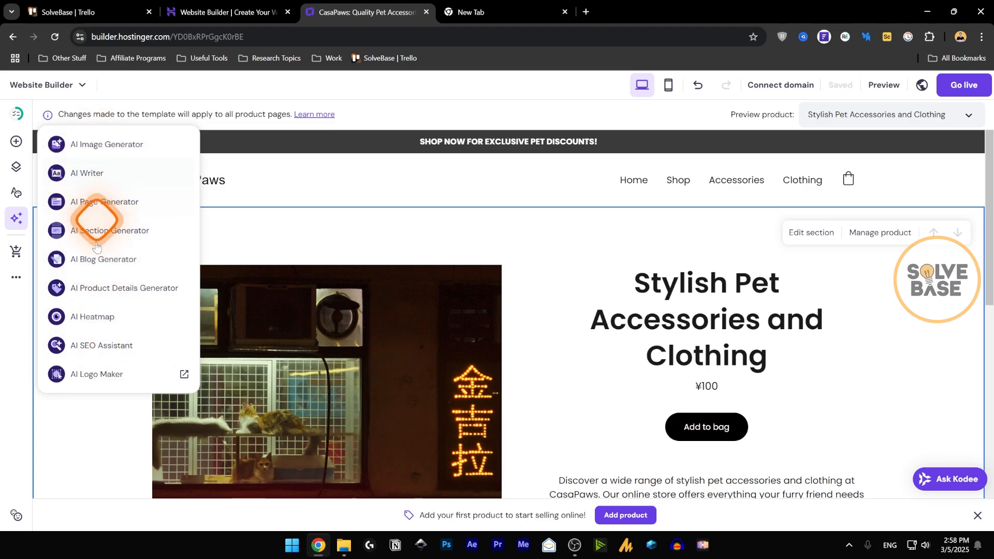
click(17, 221)
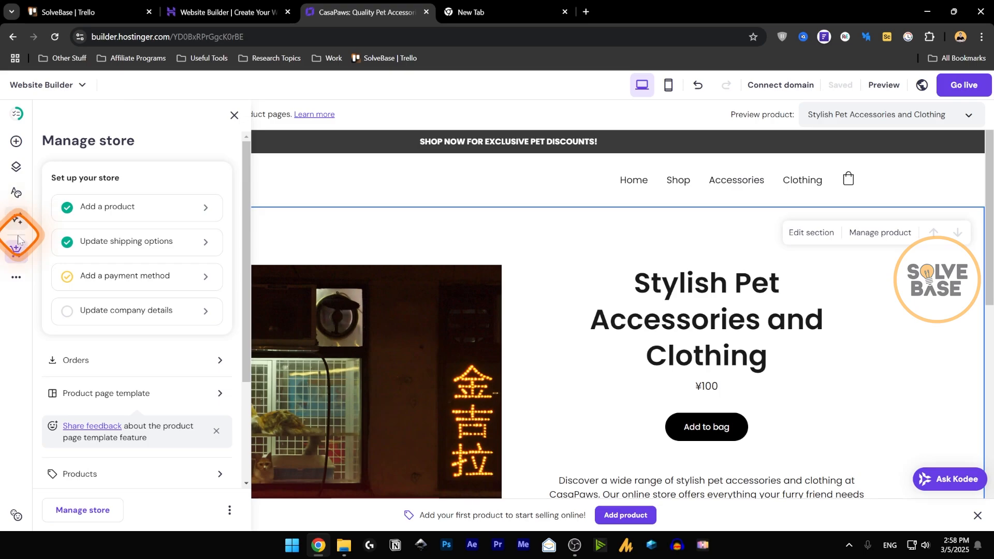
scroll(148, 212, down, 3)
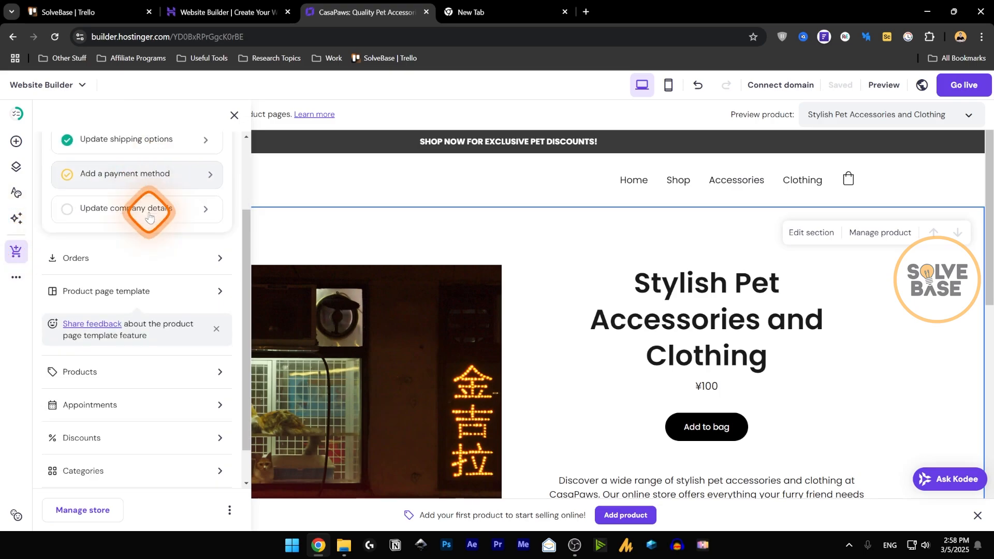
scroll(149, 213, up, 3)
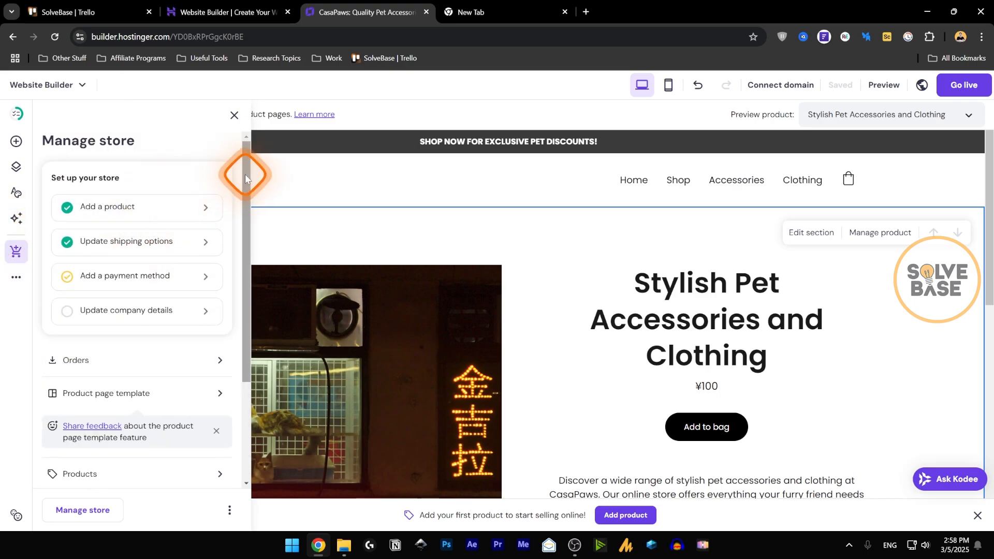
drag(247, 174, 234, 280)
scroll(155, 255, up, 3)
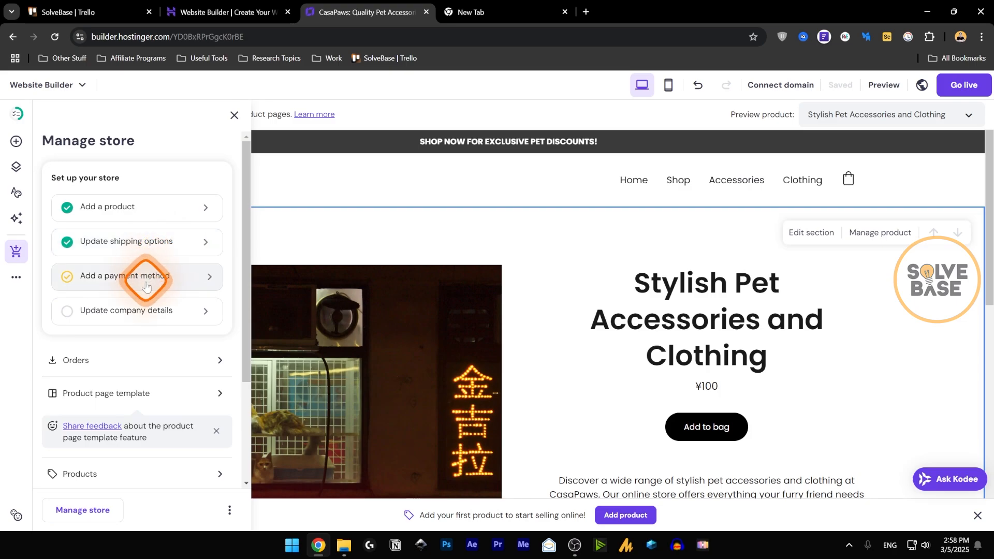
drag(247, 224, 233, 295)
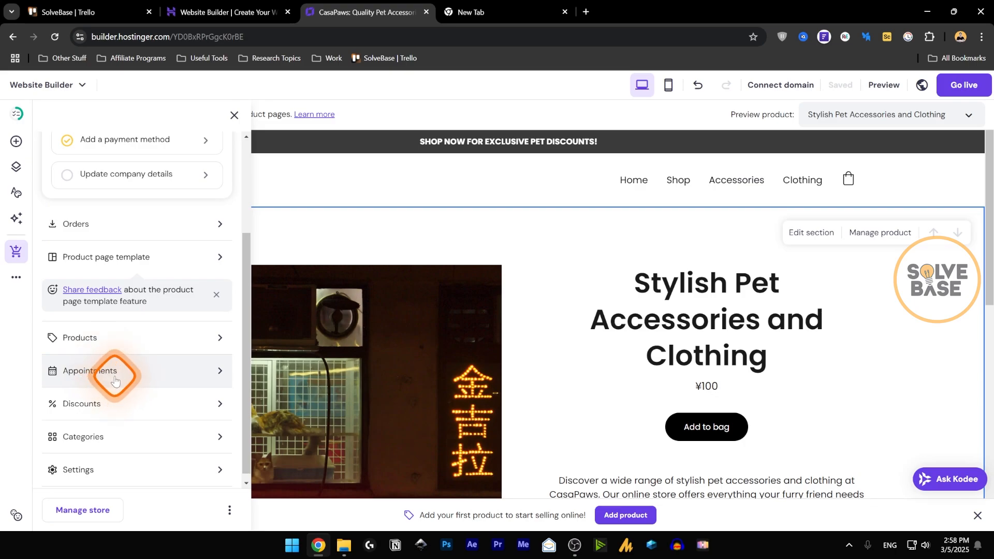
Step: Start a blog on the website from the additional site options
click(16, 280)
click(70, 150)
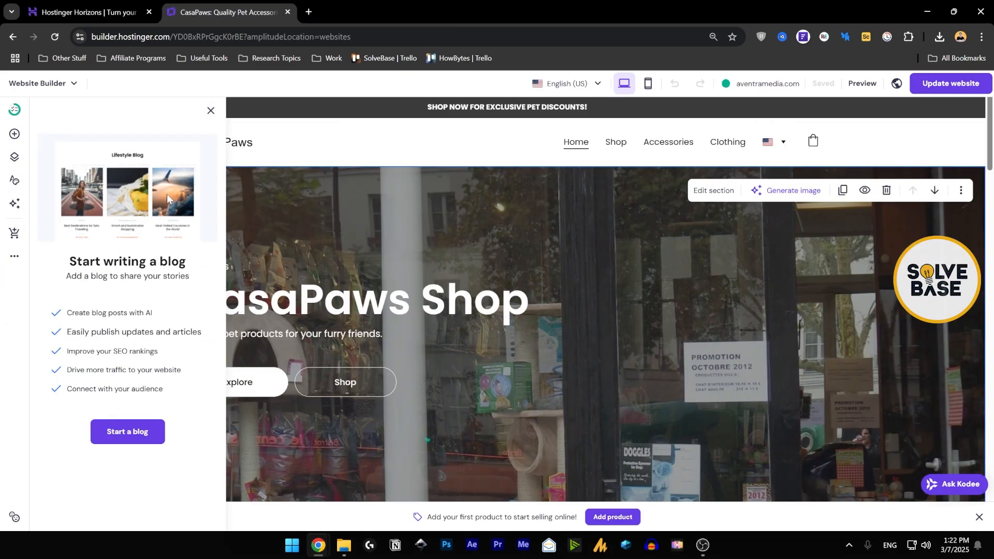
click(126, 433)
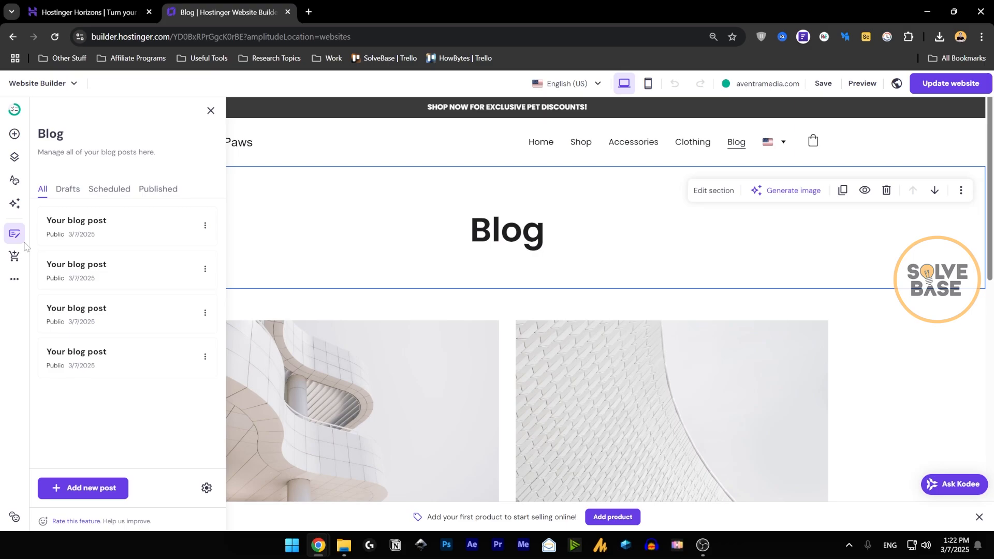
Step: Examine the sample posts on the Blog page and browse the draft, scheduled, published and full post lists
click(16, 280)
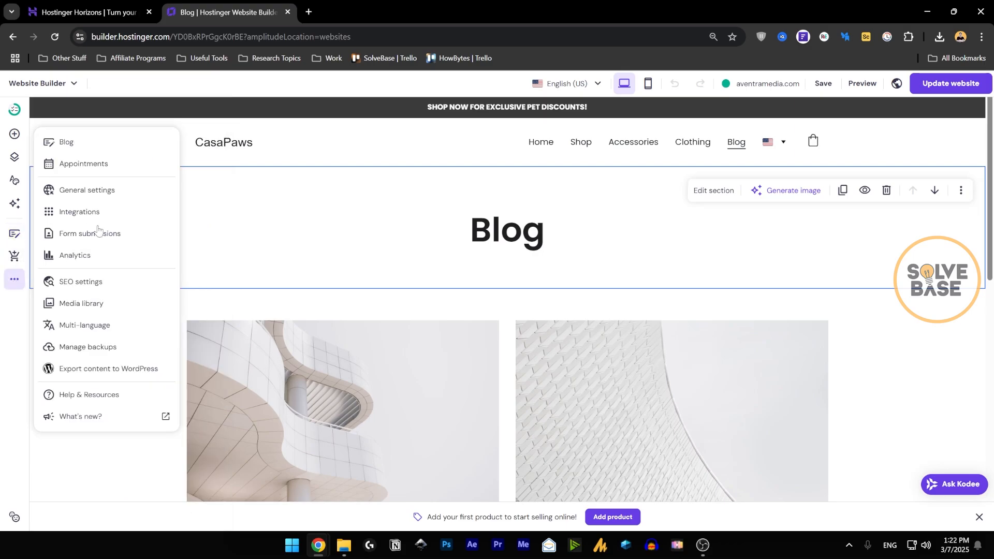
click(77, 149)
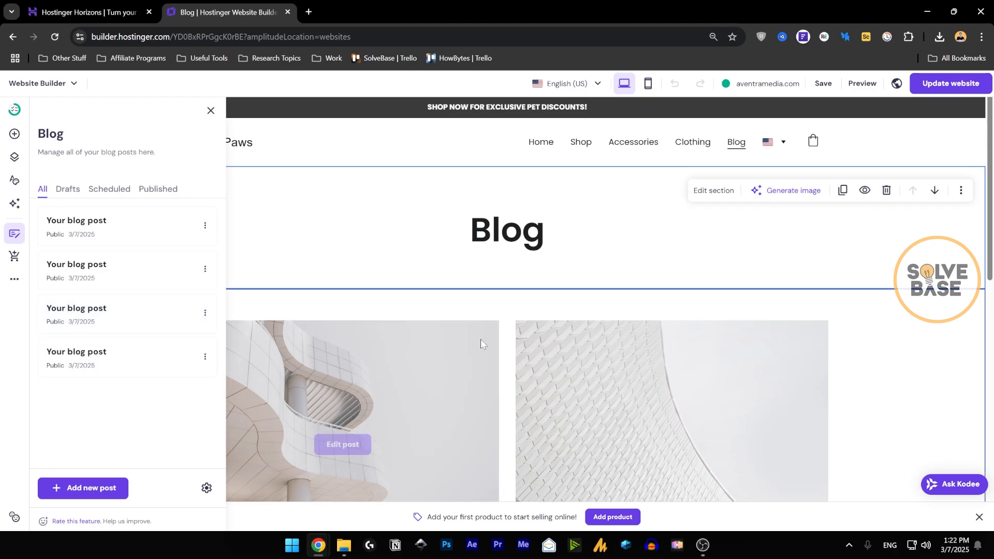
scroll(542, 329, down, 5)
scroll(409, 319, down, 1)
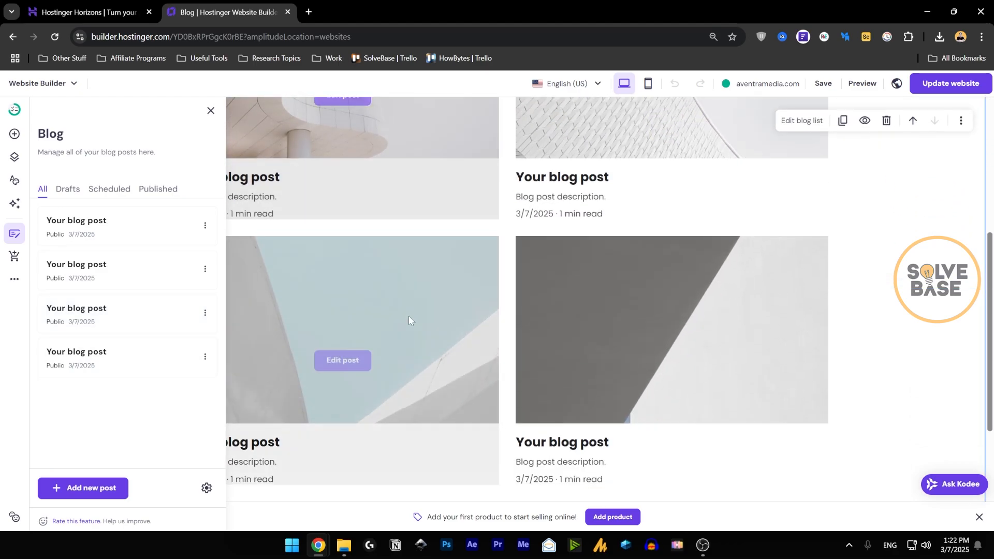
click(66, 190)
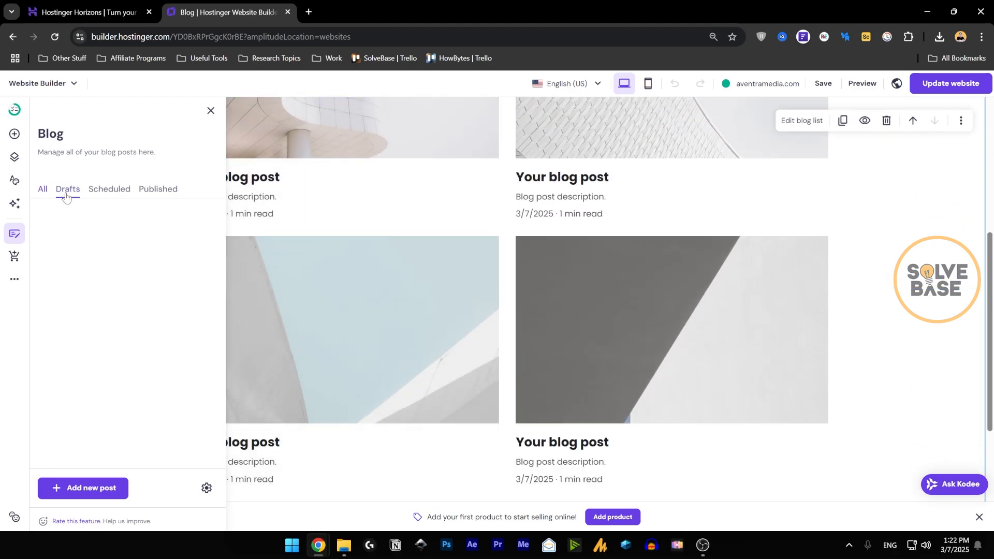
click(102, 194)
click(157, 195)
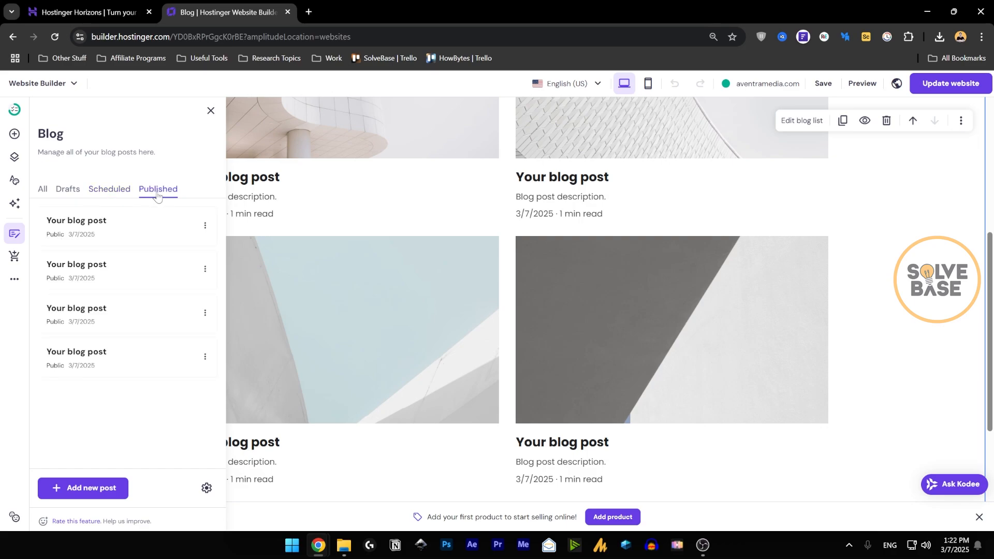
click(42, 190)
Step: Check the first blog post's available actions and its general, featured image and category settings without changing anything
click(205, 225)
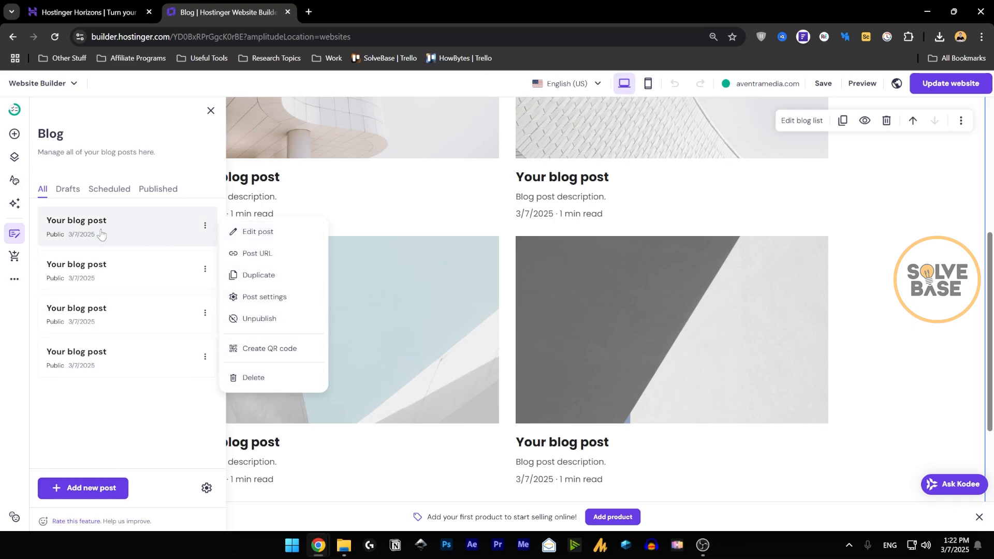
click(206, 227)
click(206, 226)
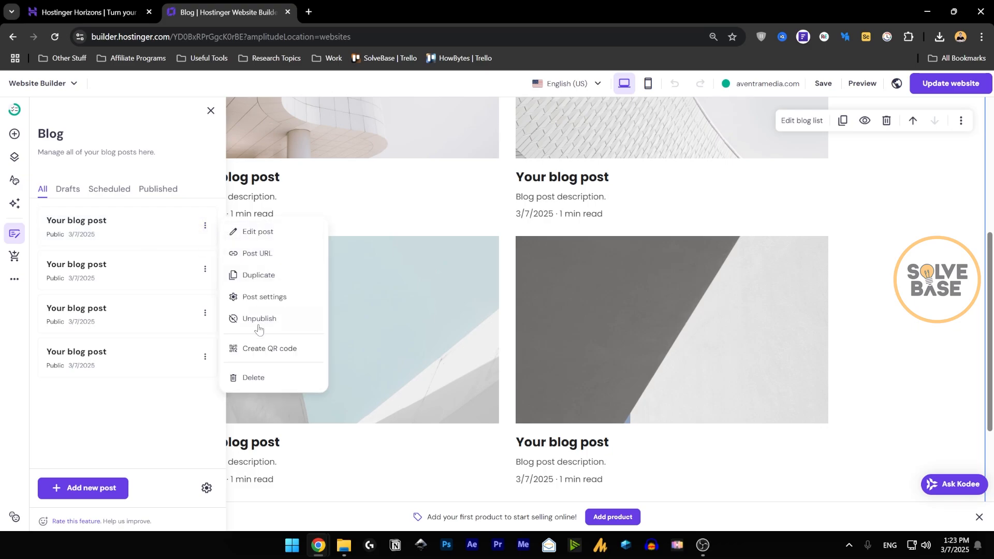
click(262, 298)
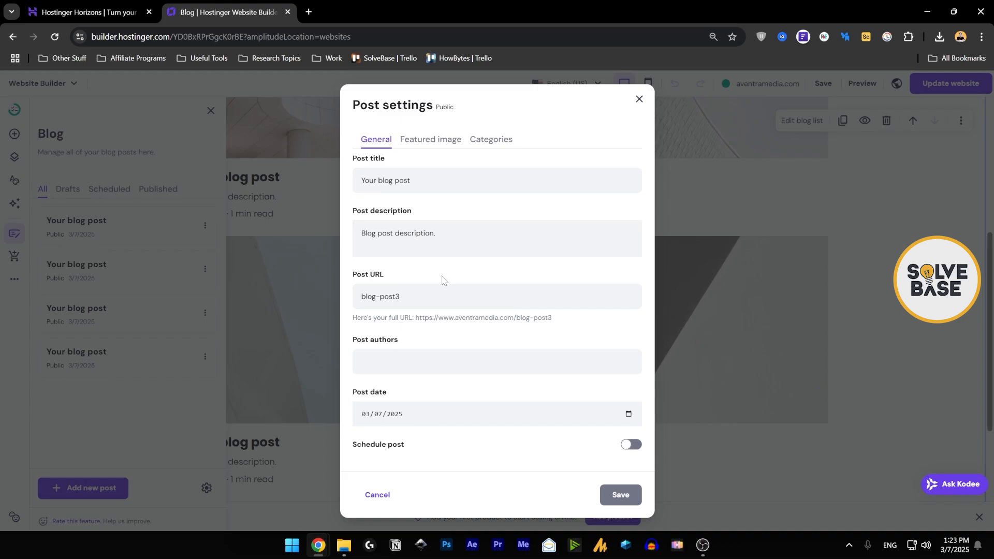
click(429, 147)
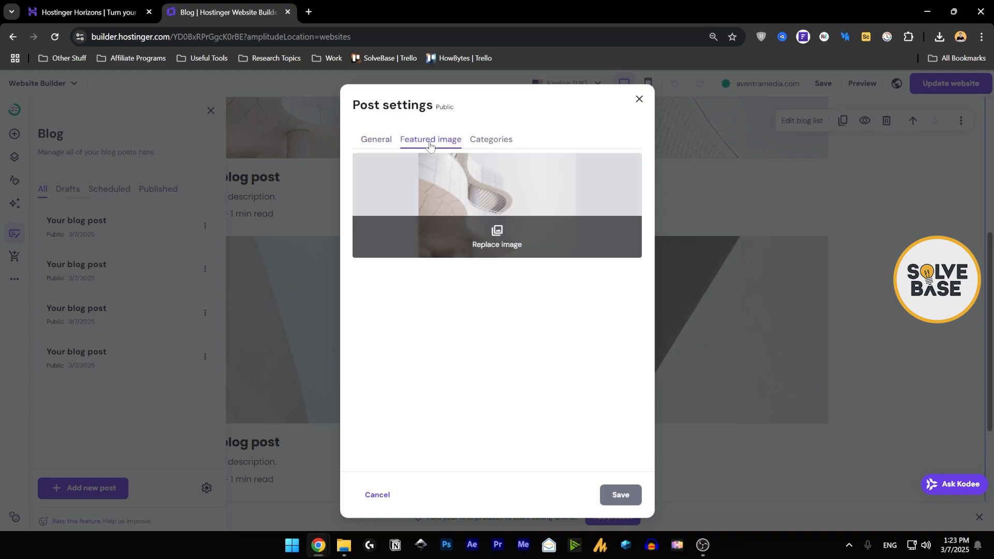
click(492, 145)
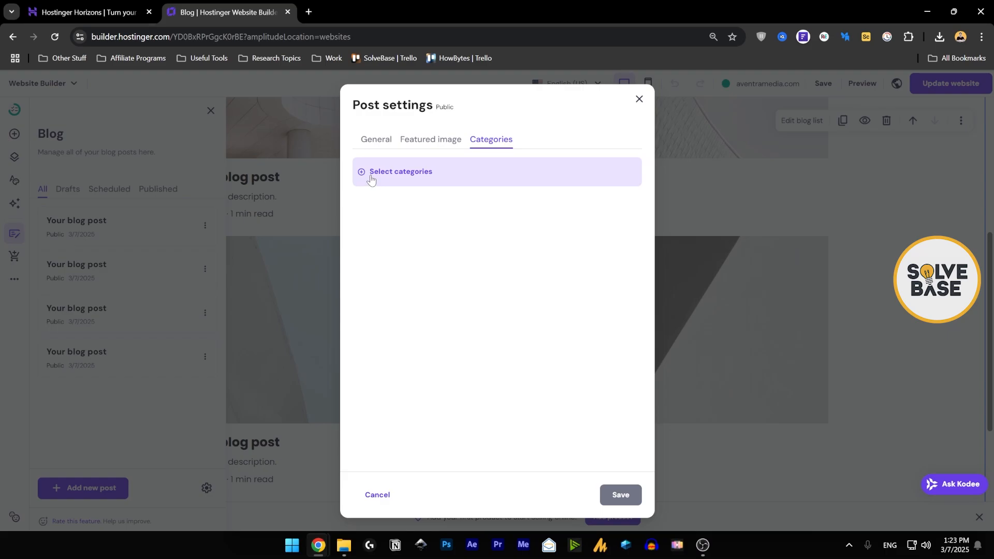
click(640, 99)
click(199, 273)
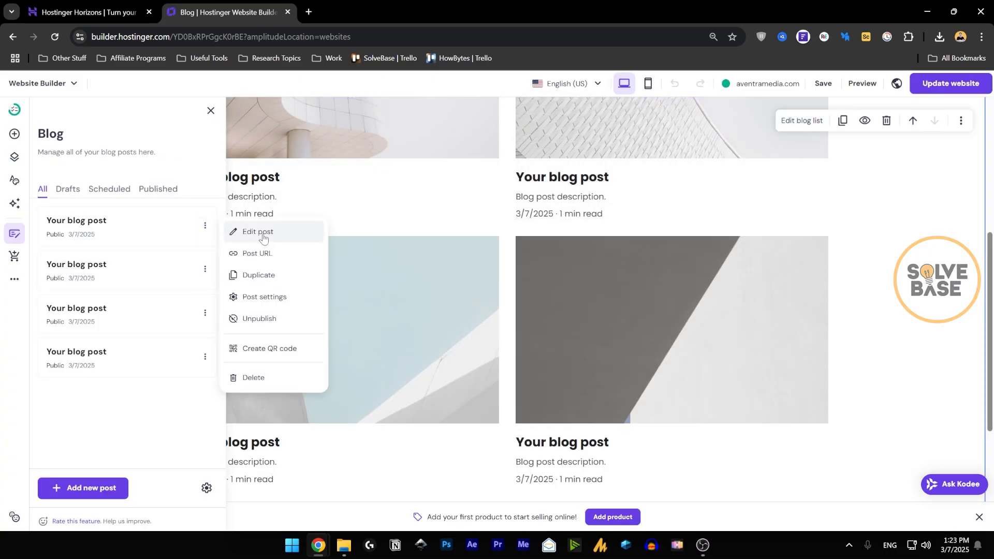
Step: Open the first blog post for editing and select its placeholder body text
click(261, 235)
scroll(553, 311, down, 3)
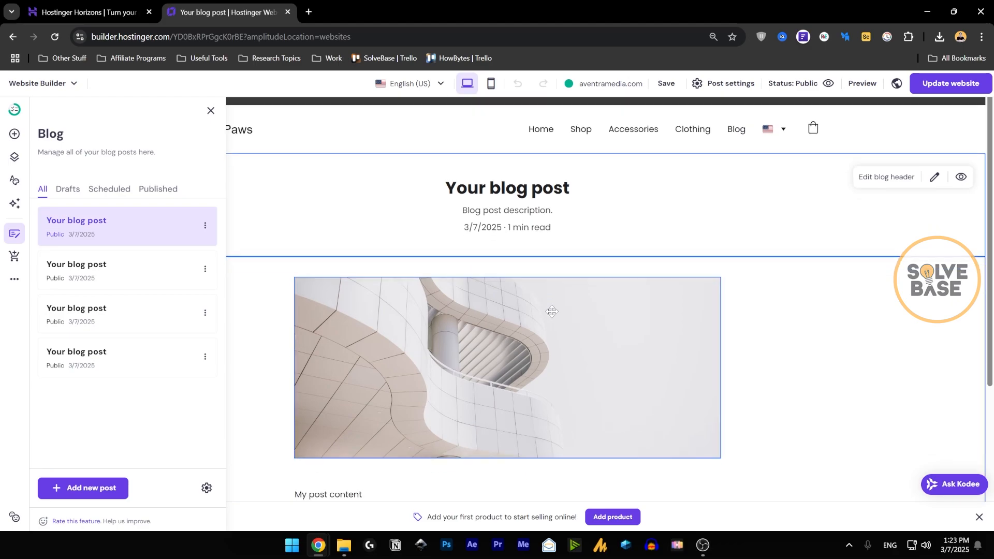
scroll(459, 345, up, 2)
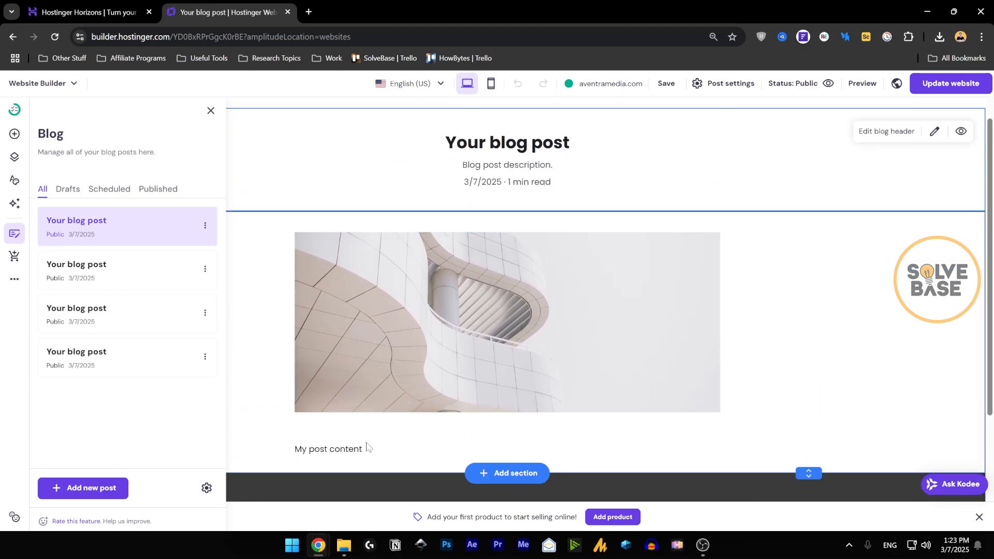
click(332, 447)
drag(343, 450, 347, 453)
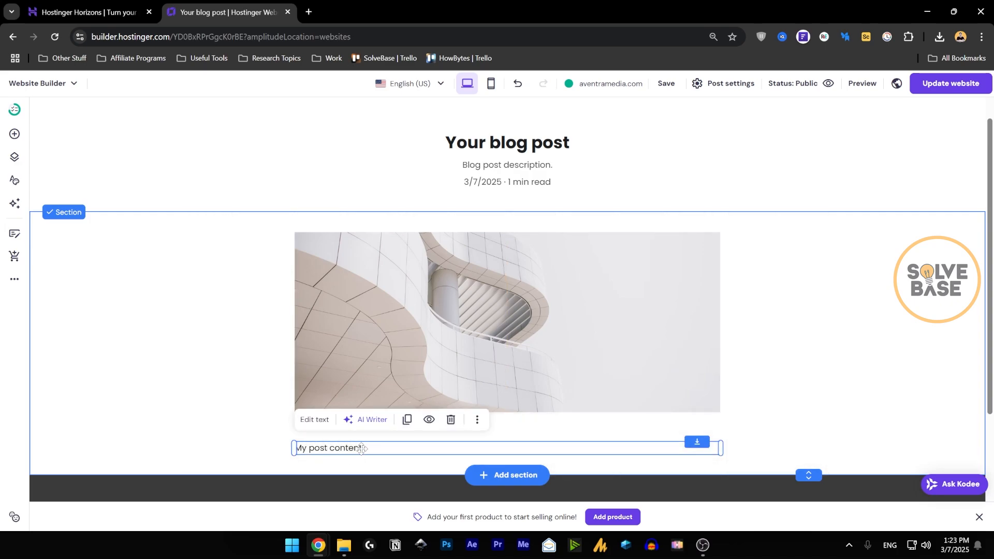
double_click(353, 450)
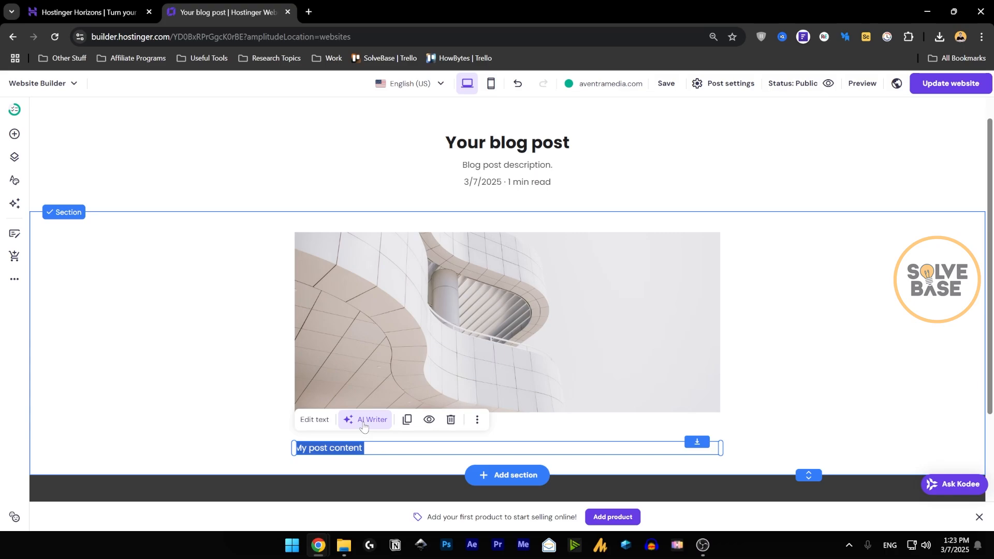
Step: Start a new AI-written blog post with a Formal tone of voice and a length of 800-1000 words
click(16, 235)
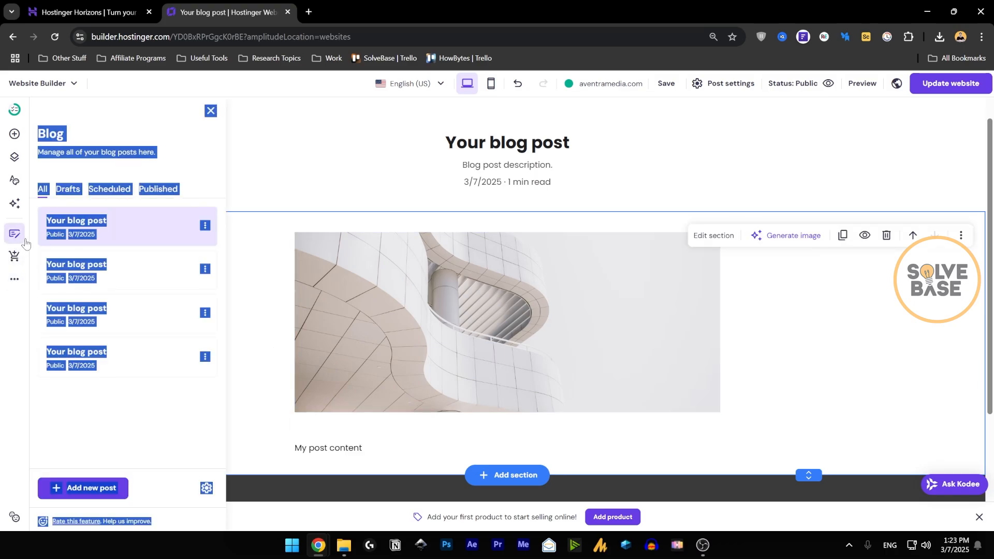
click(97, 488)
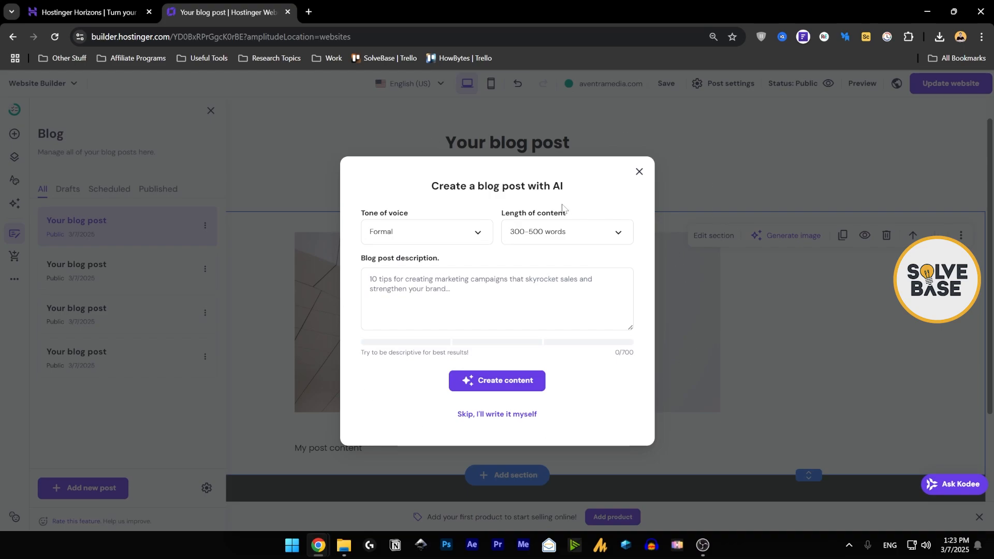
click(428, 234)
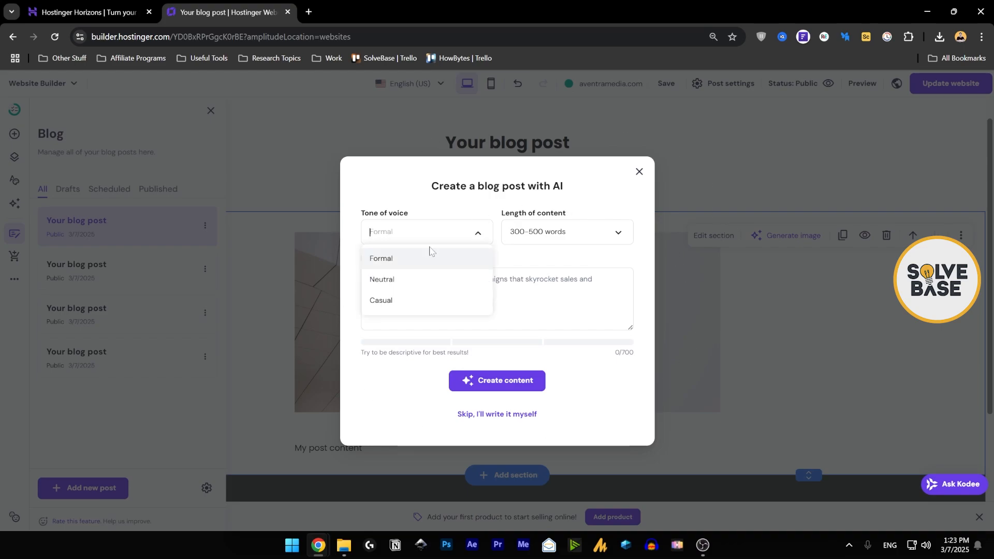
click(392, 266)
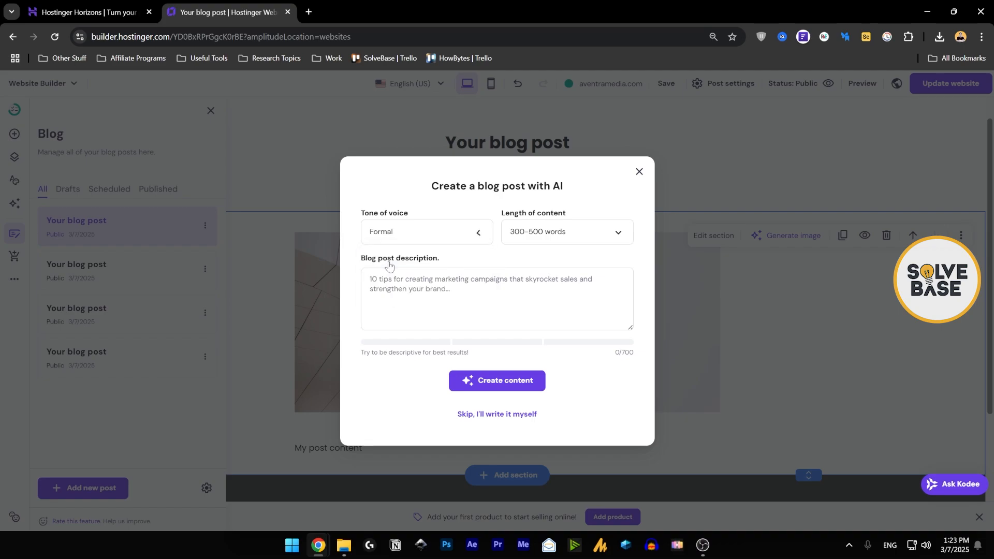
click(552, 234)
click(553, 281)
Step: Generate the post content from the description "10 Tips for Pet Grooming in morning"
click(497, 299)
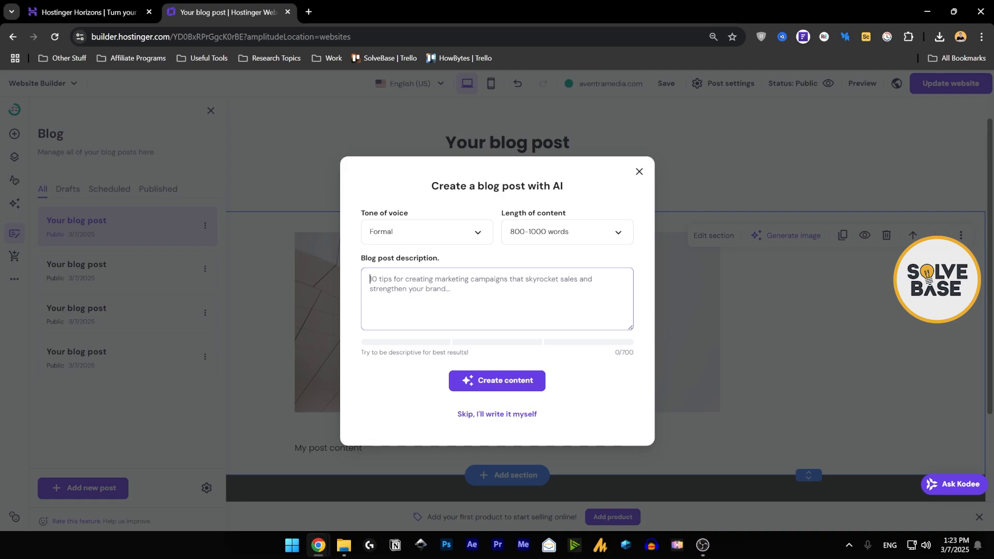
text(10 Tips for Pet Grooming in morning)
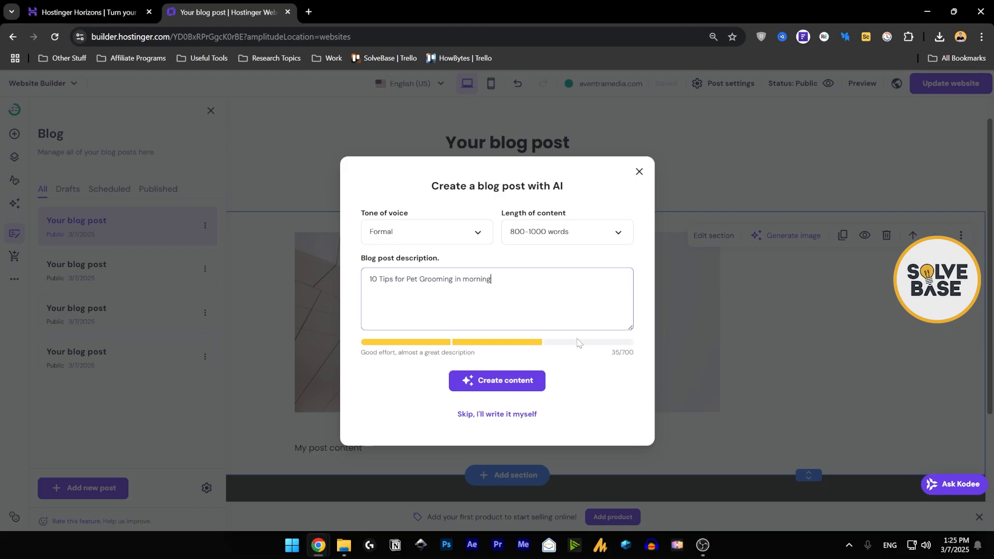
click(519, 390)
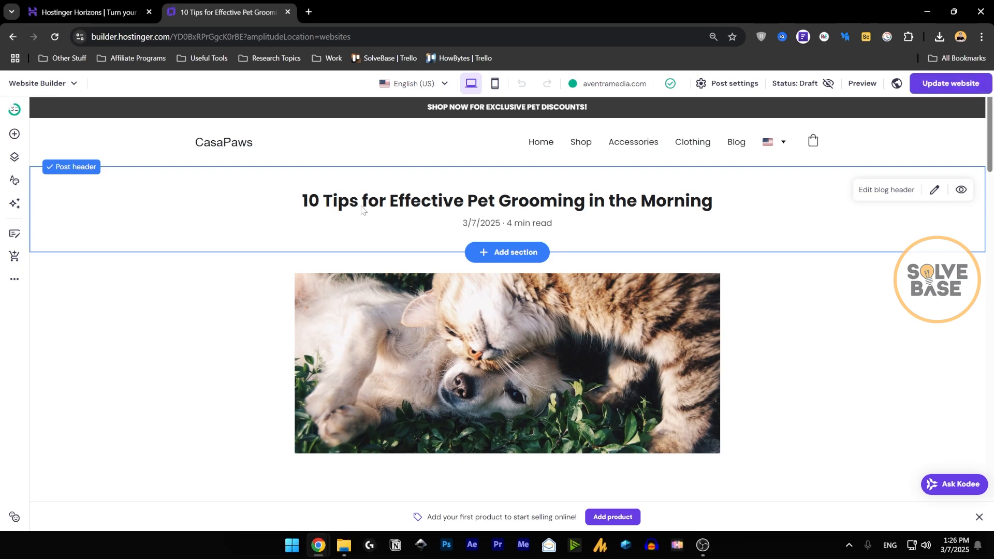
Step: Examine the generated article from its header image to the footer, including the section templates offered for adding below it
scroll(629, 213, down, 1)
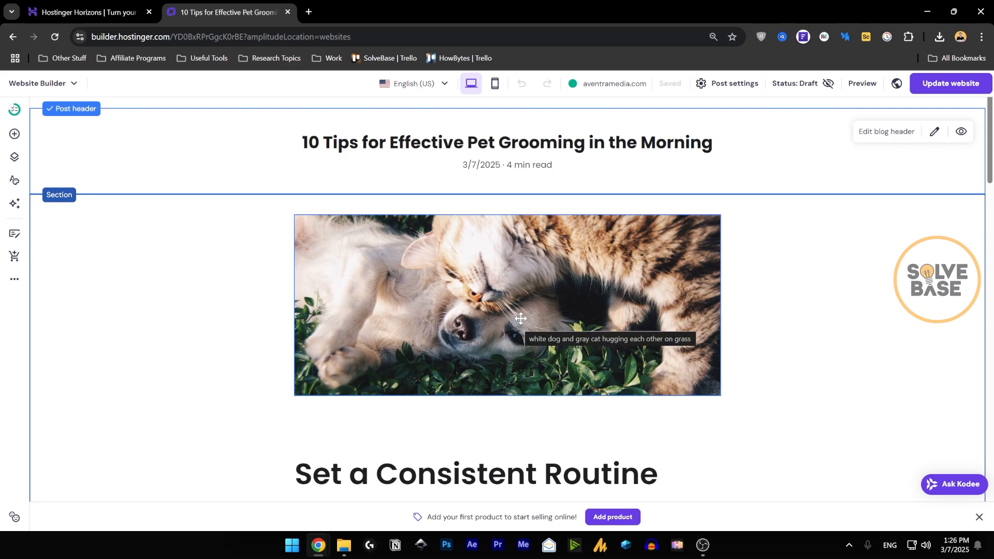
scroll(520, 322, down, 3)
scroll(464, 328, down, 3)
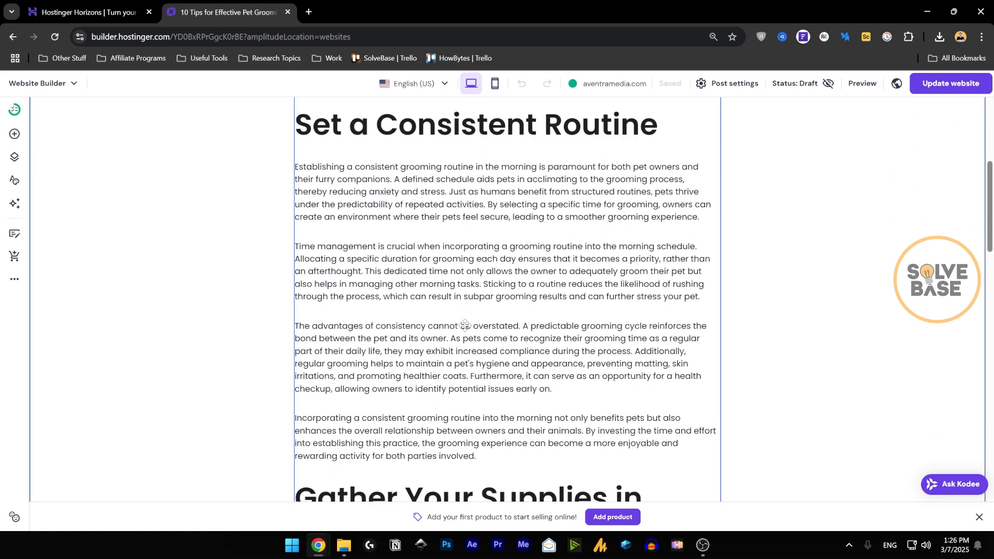
scroll(466, 323, down, 2)
scroll(466, 324, down, 12)
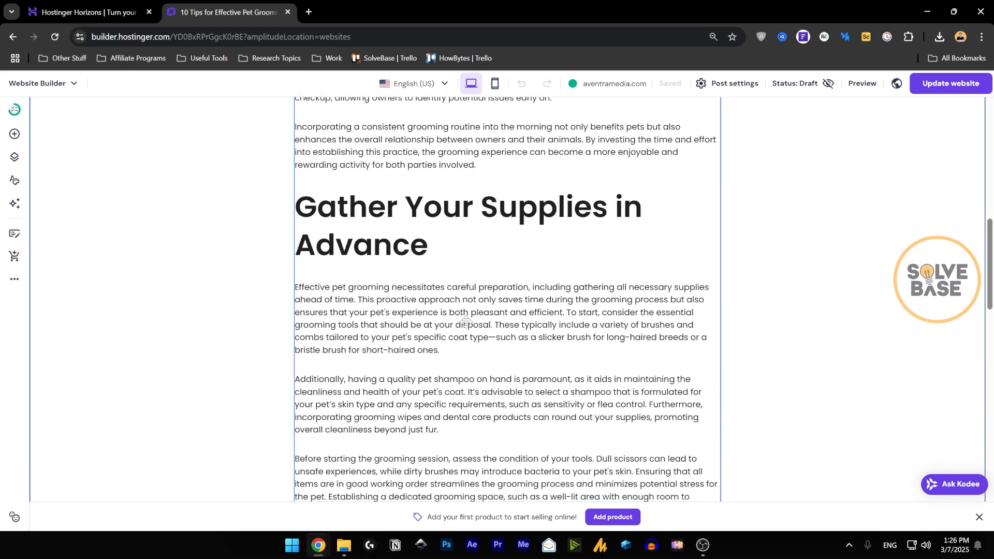
scroll(468, 320, down, 8)
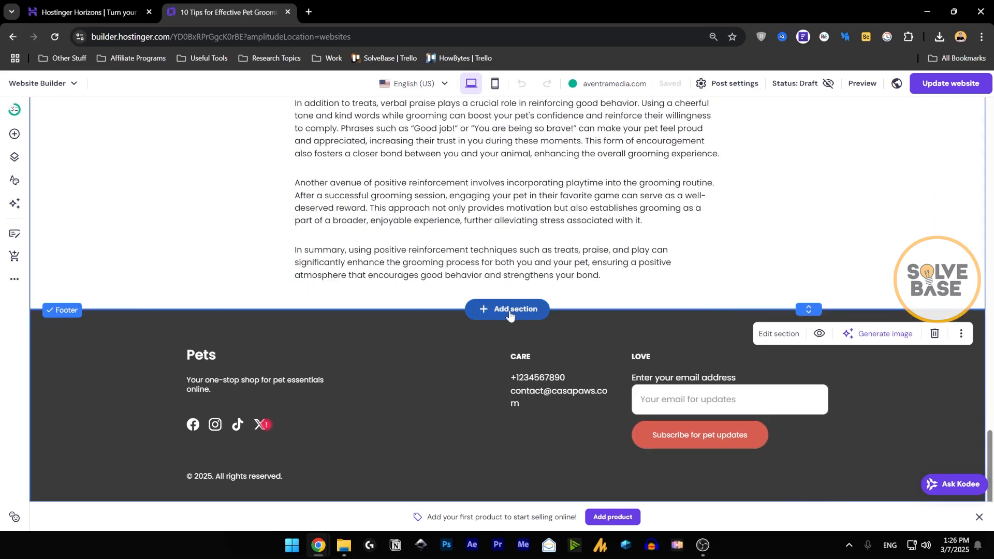
click(504, 309)
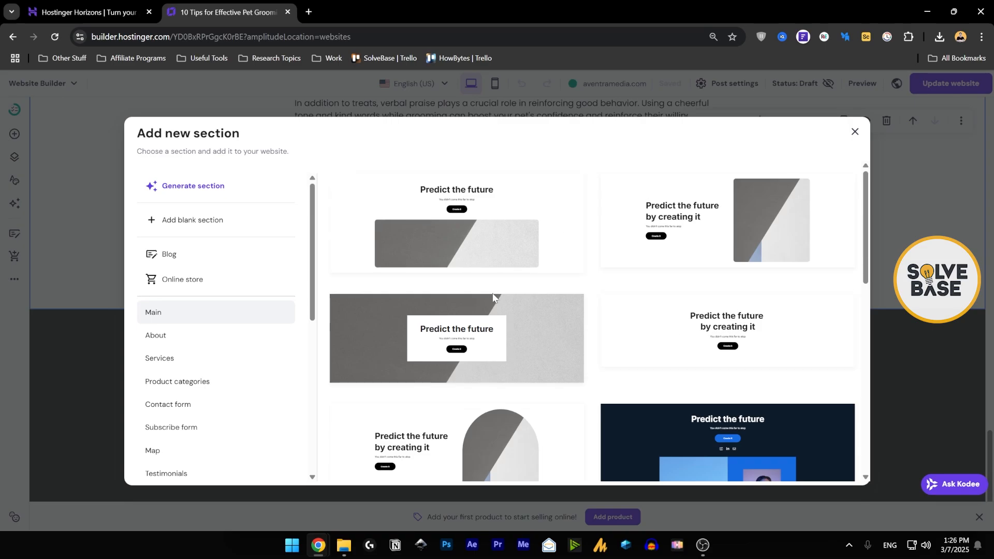
click(856, 134)
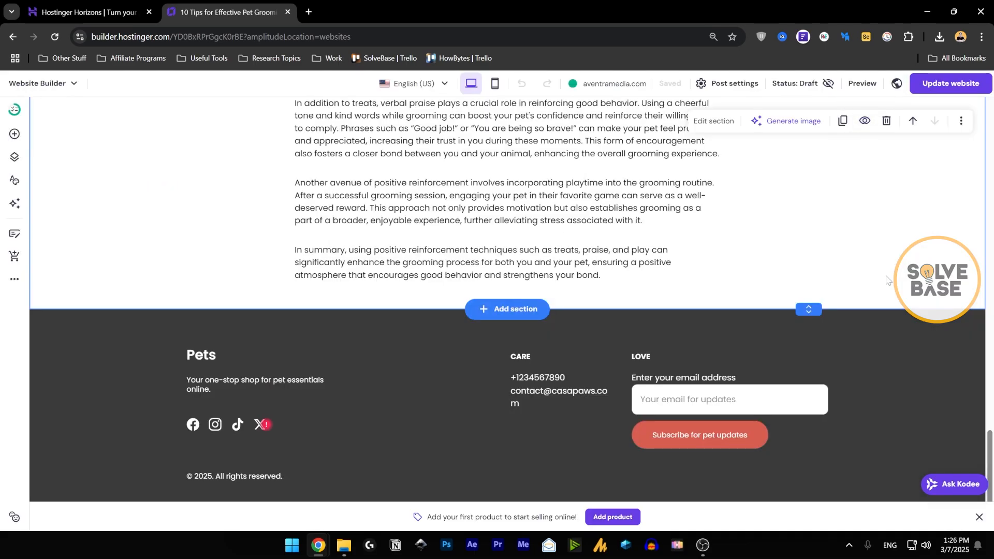
scroll(834, 326, up, 10)
scroll(725, 327, up, 10)
click(647, 309)
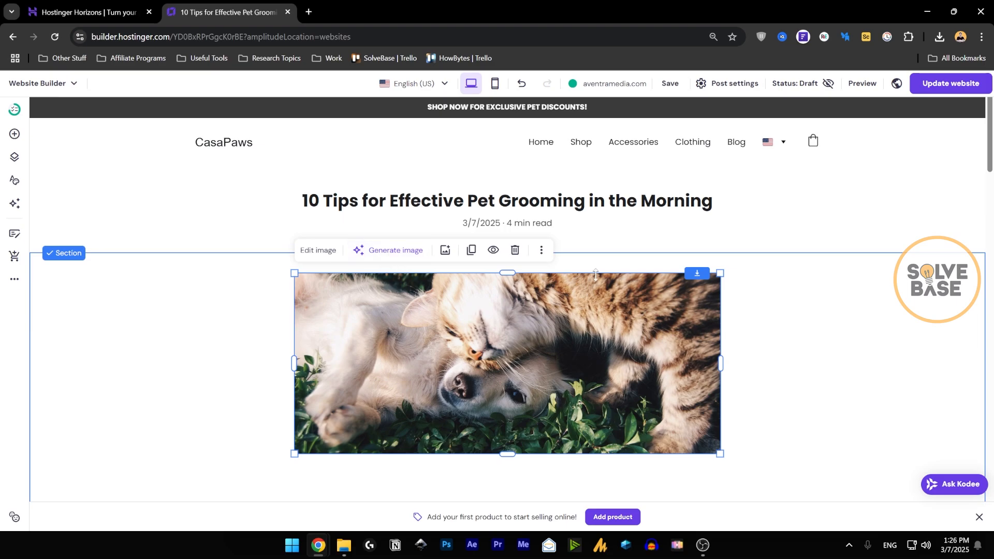
scroll(674, 202, down, 8)
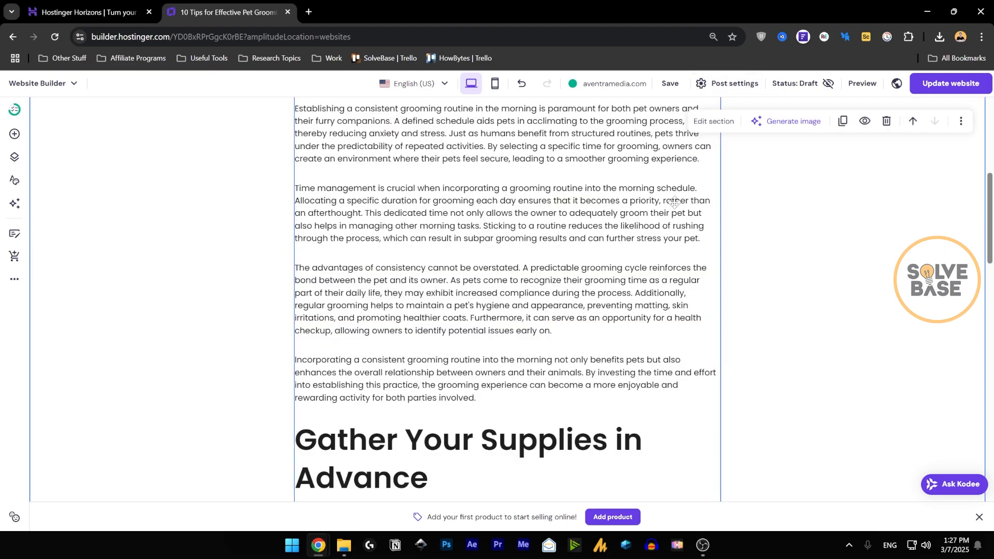
Step: Open the post settings and examine the general URL, author and date fields
click(713, 88)
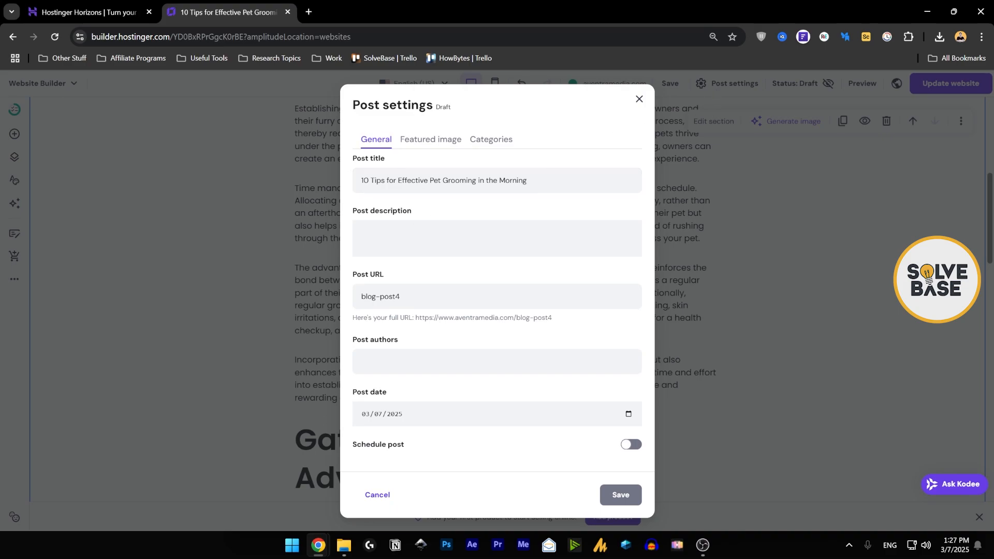
click(414, 297)
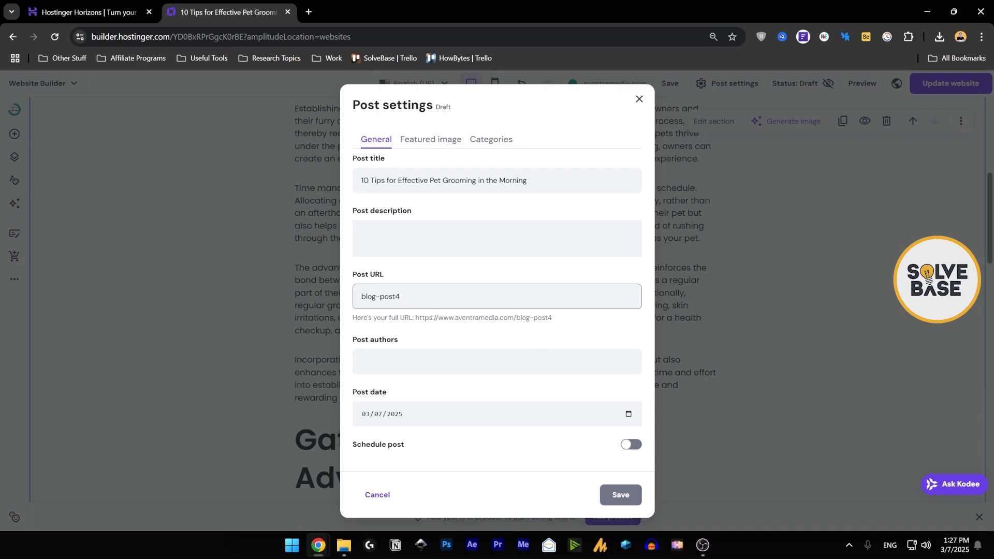
click(361, 361)
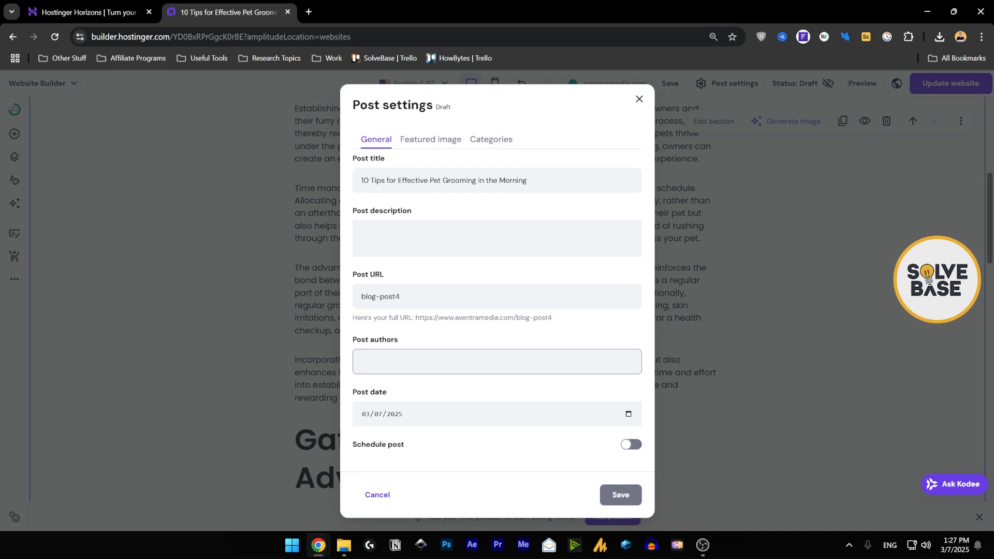
key(Tab)
click(564, 439)
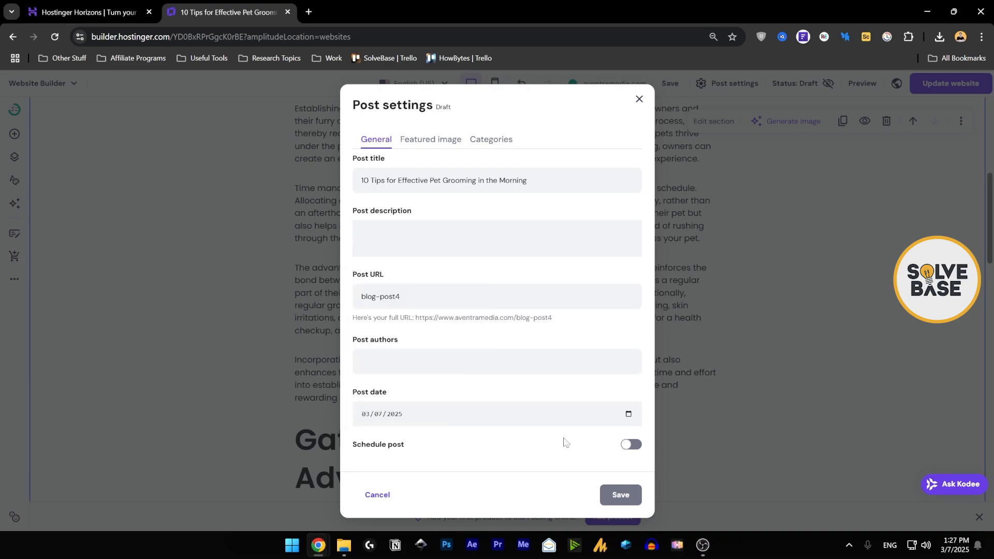
Step: Turn on scheduling for the post, check its date field and turn scheduling off again
click(634, 446)
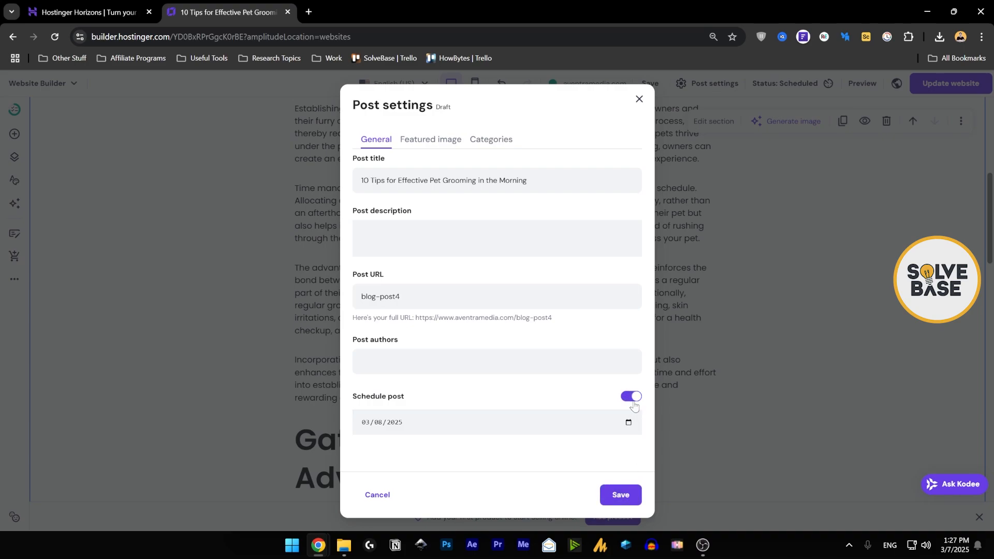
click(374, 427)
click(424, 398)
Step: Browse the AI, library and free images available for the featured image, then leave the post settings without saving
click(418, 144)
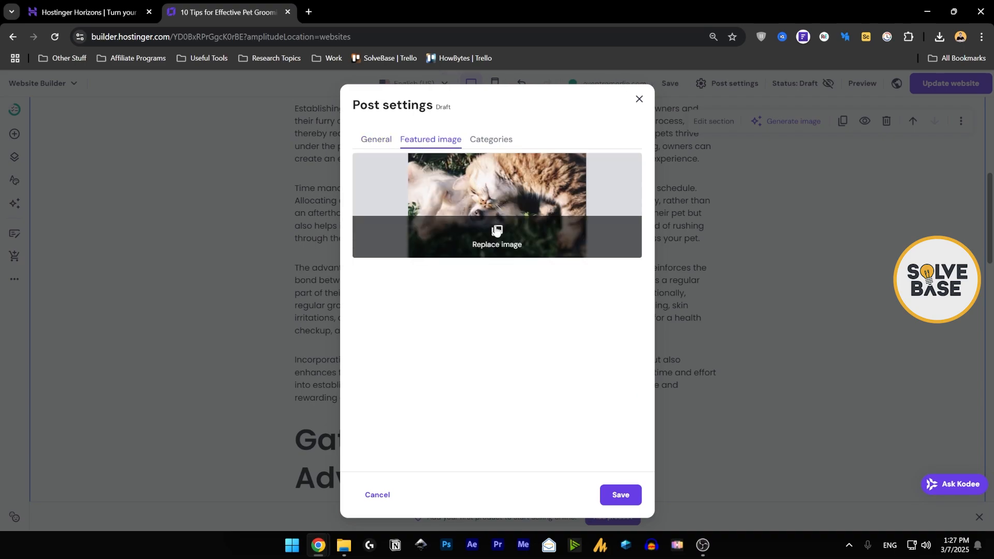
click(497, 228)
click(291, 156)
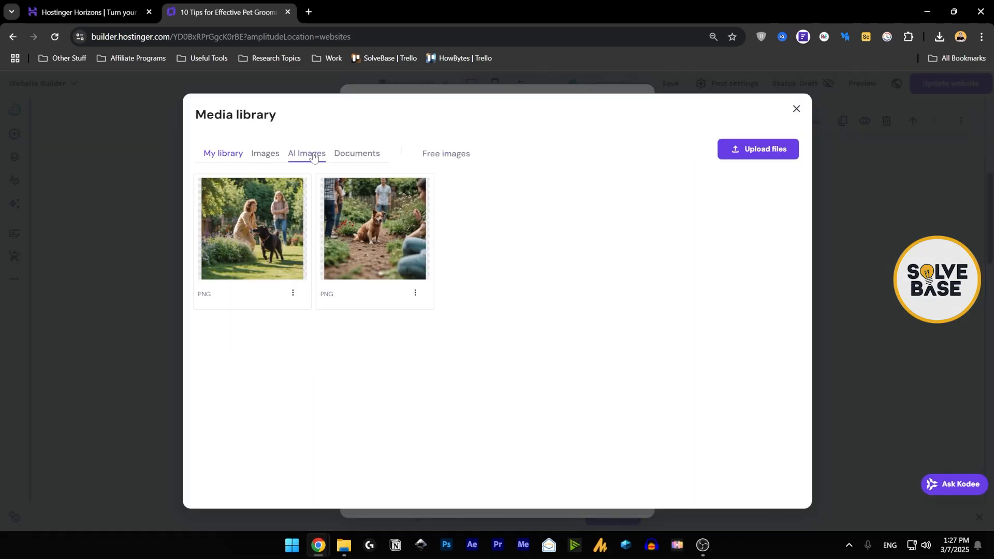
click(227, 158)
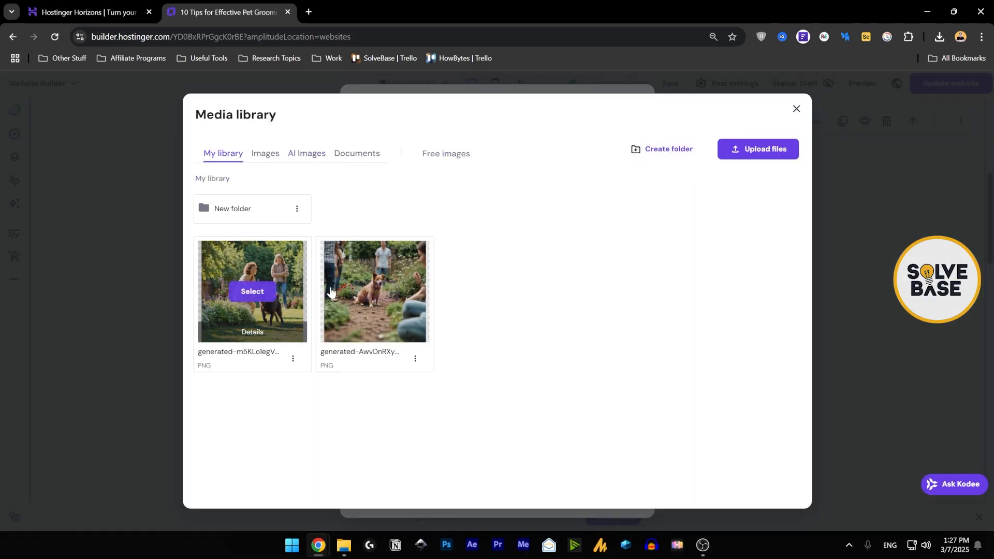
click(454, 155)
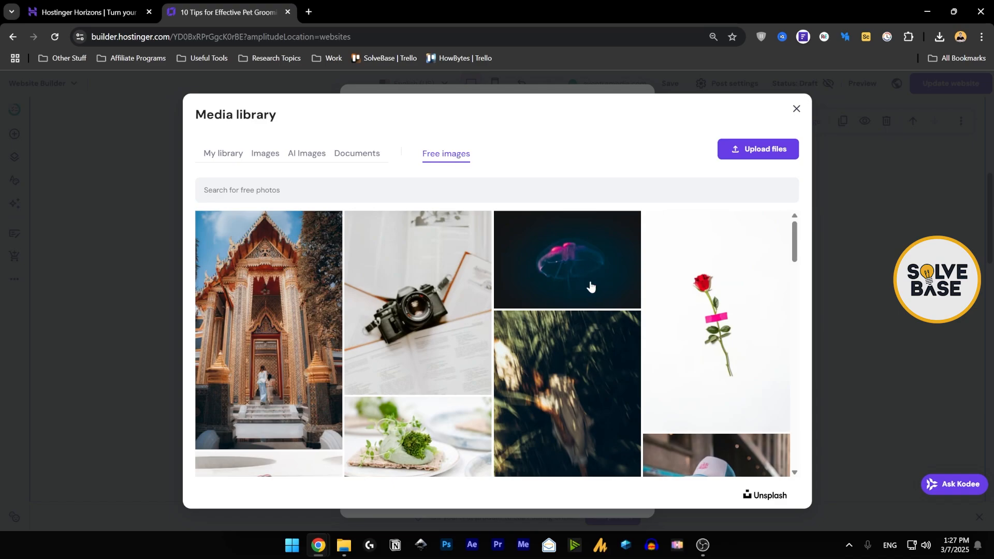
scroll(594, 381, down, 5)
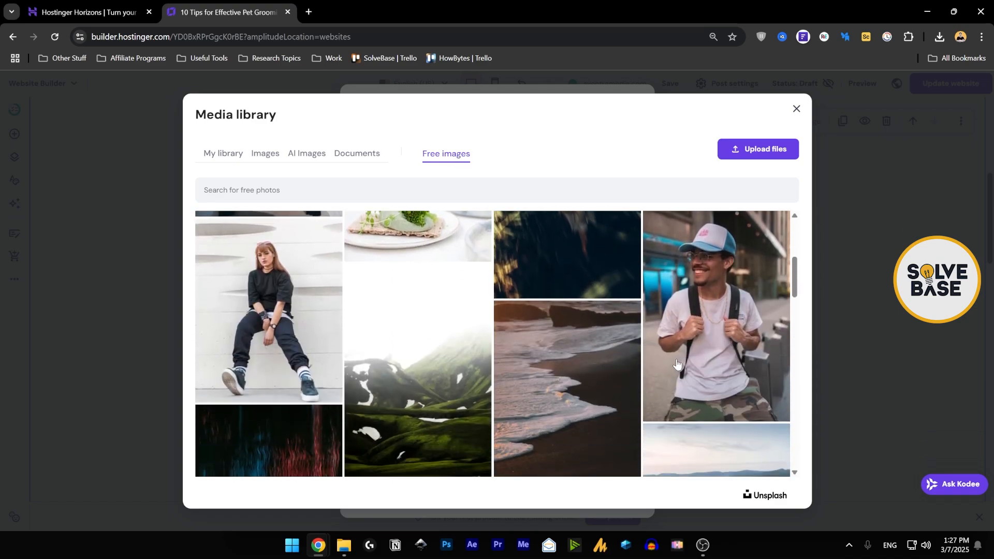
scroll(712, 409, down, 3)
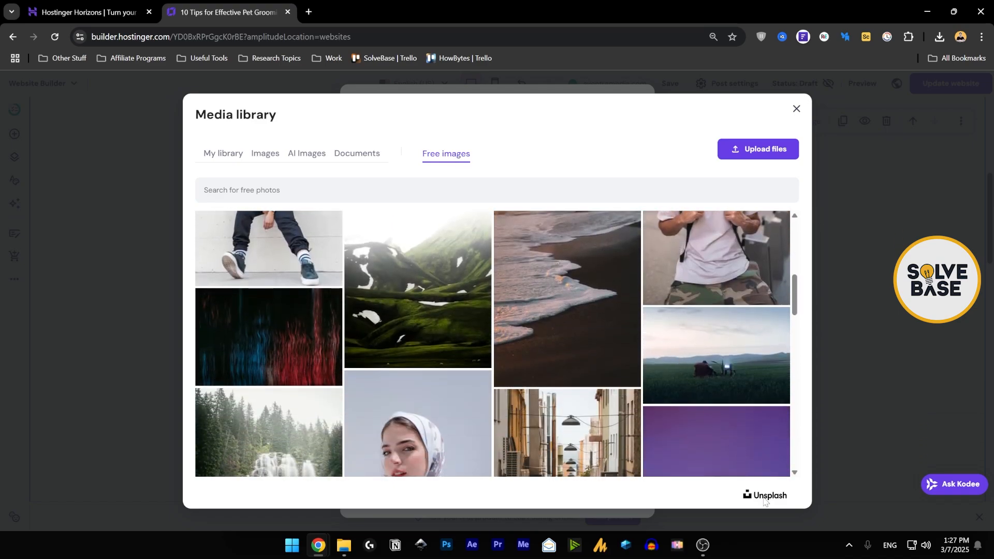
click(797, 108)
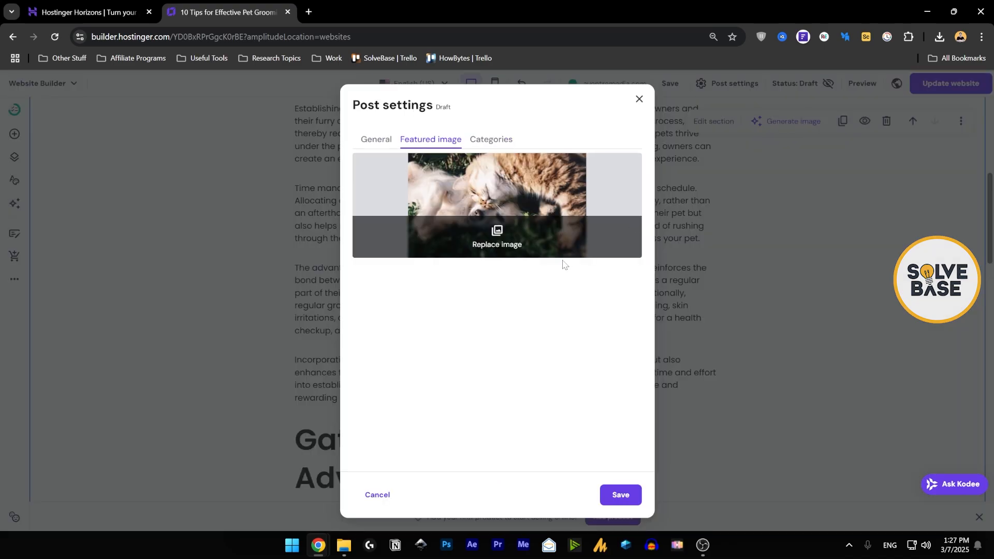
click(377, 495)
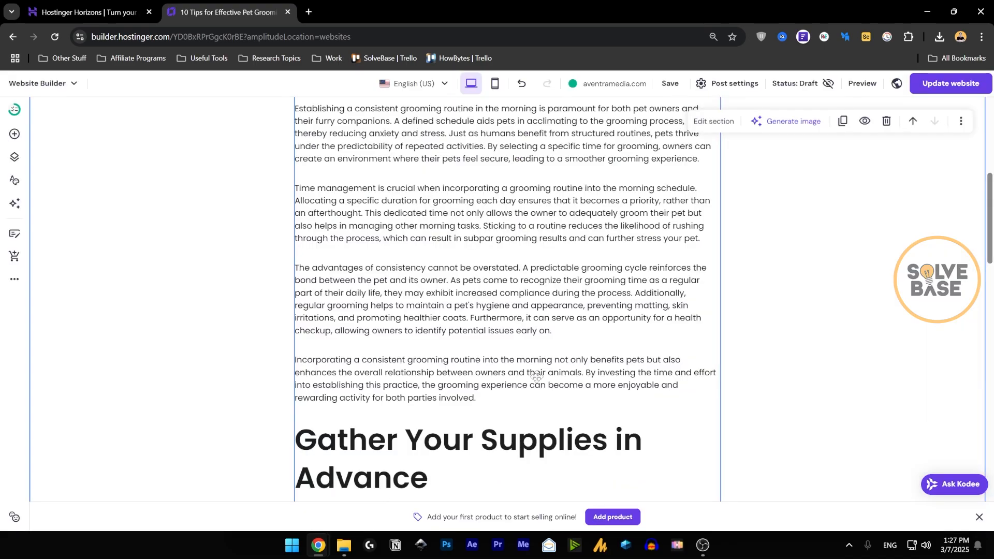
Step: Save the blog post and publish the website changes
scroll(582, 339, up, 5)
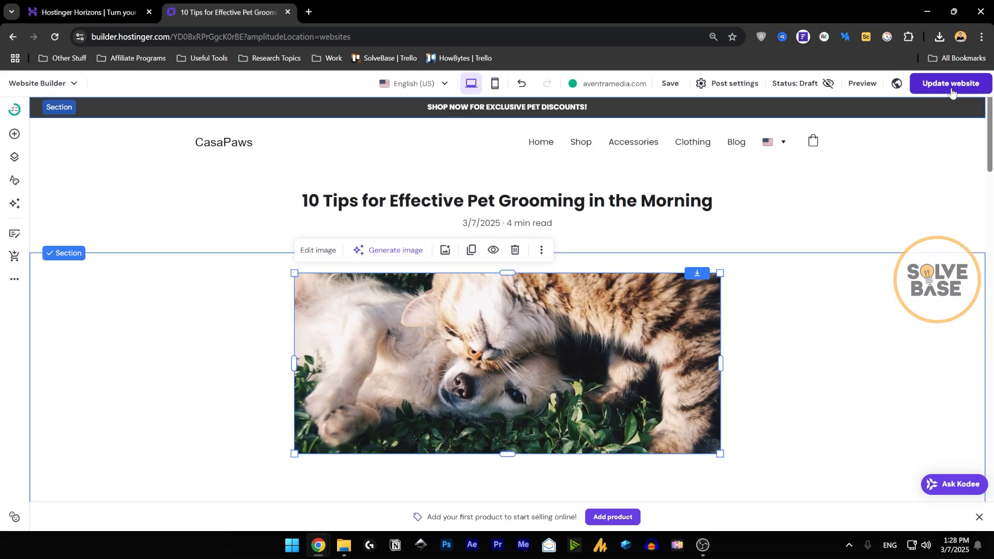
click(666, 83)
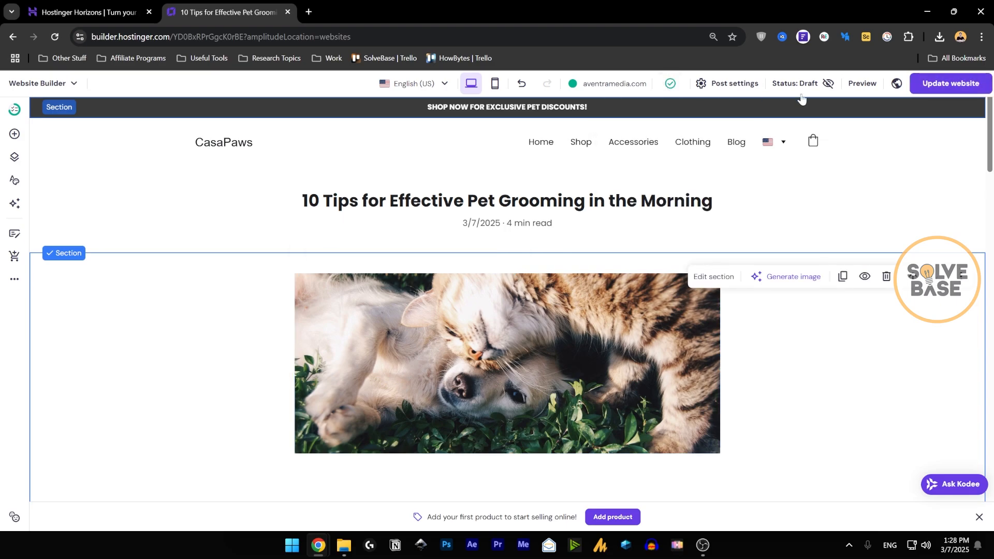
click(938, 84)
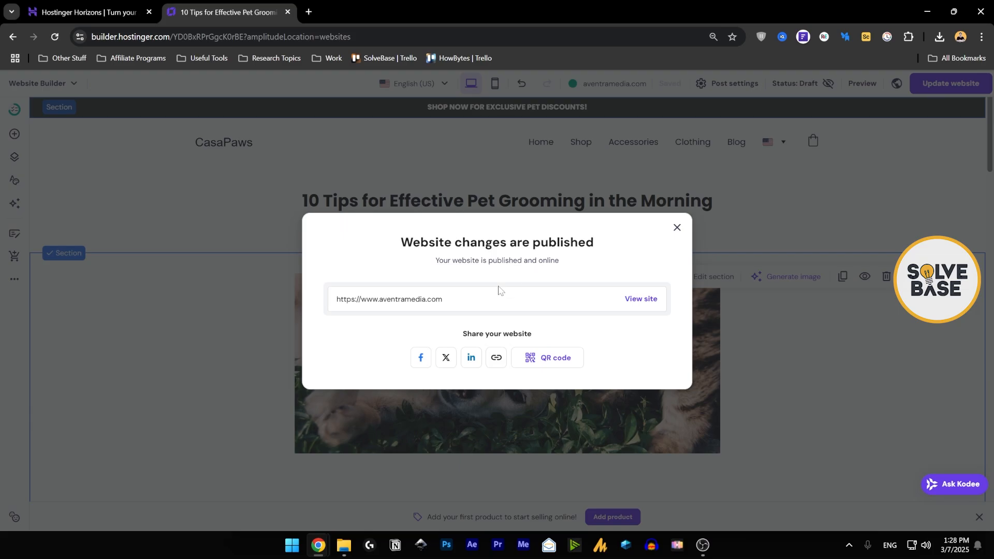
Step: View the live website and look through the posts listed on its Blog page
click(650, 303)
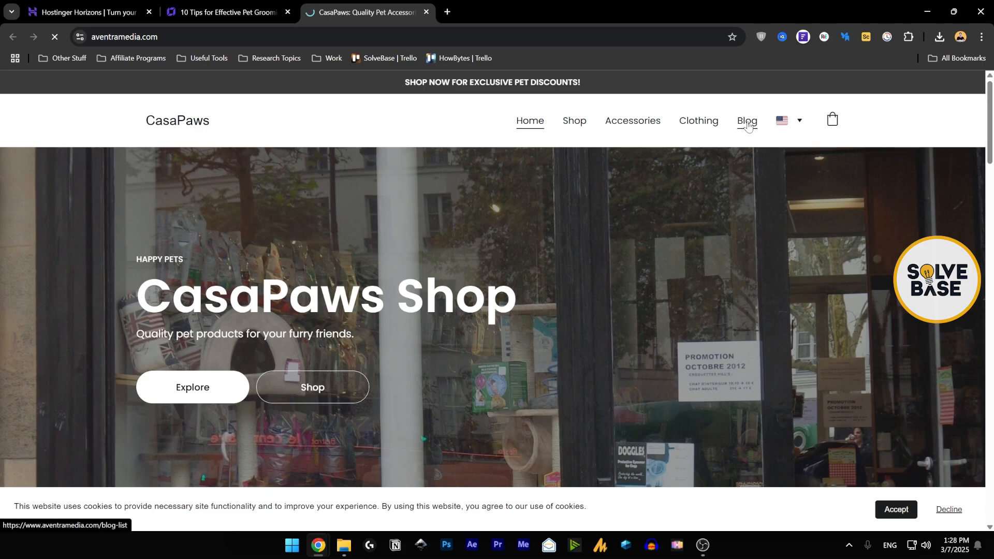
click(748, 123)
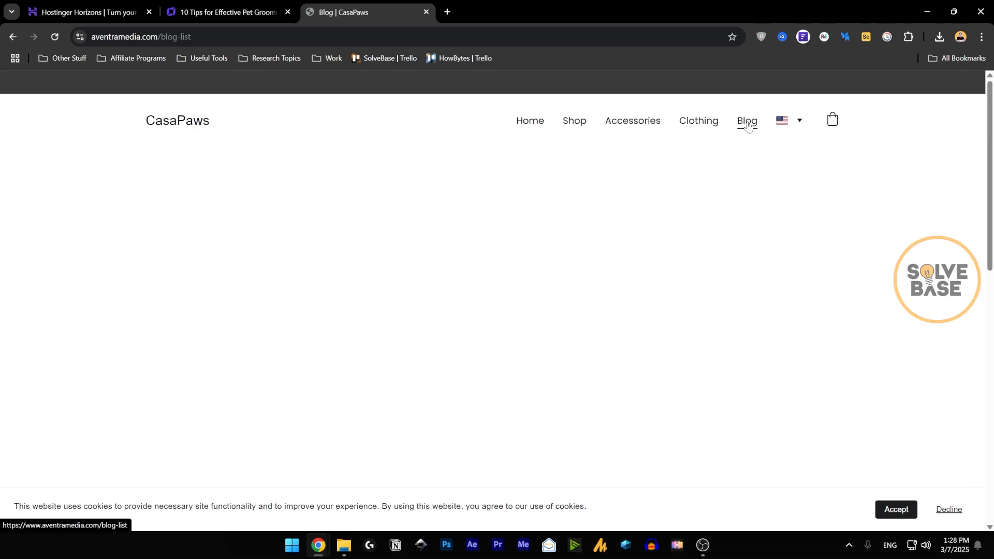
scroll(314, 215, down, 3)
scroll(321, 215, down, 3)
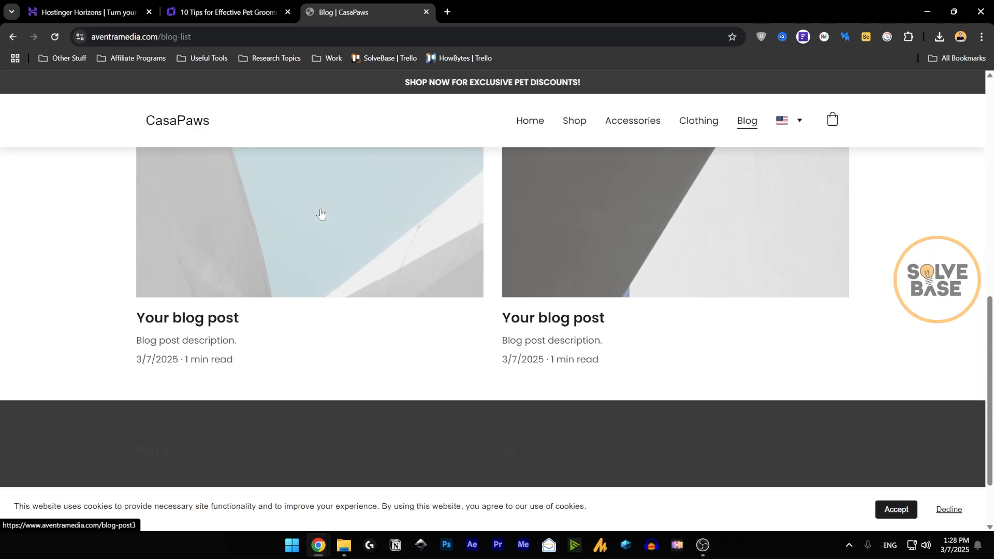
scroll(337, 238, up, 6)
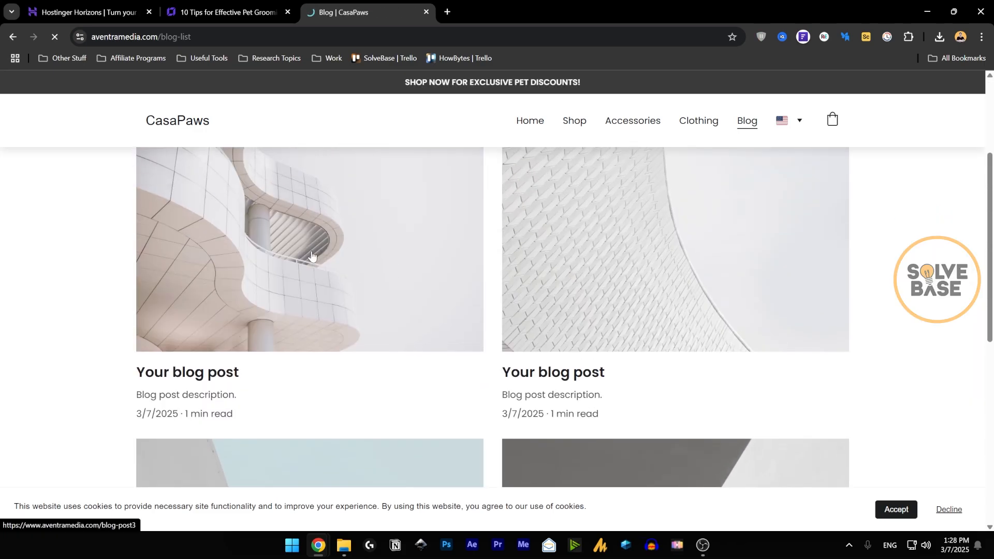
Step: Return to the website builder and add a blank section below the pet grooming post's text
key(ctrl+shift+Tab)
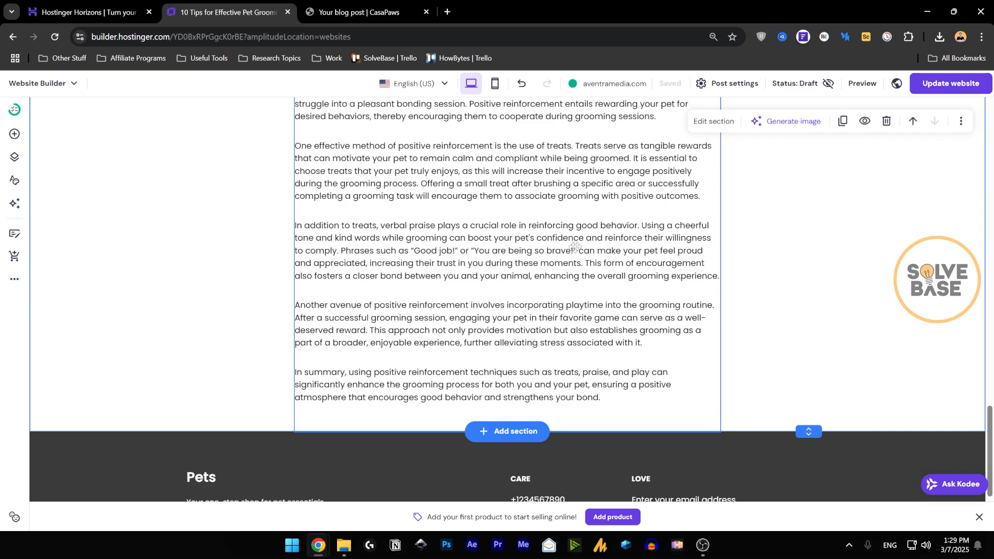
click(512, 435)
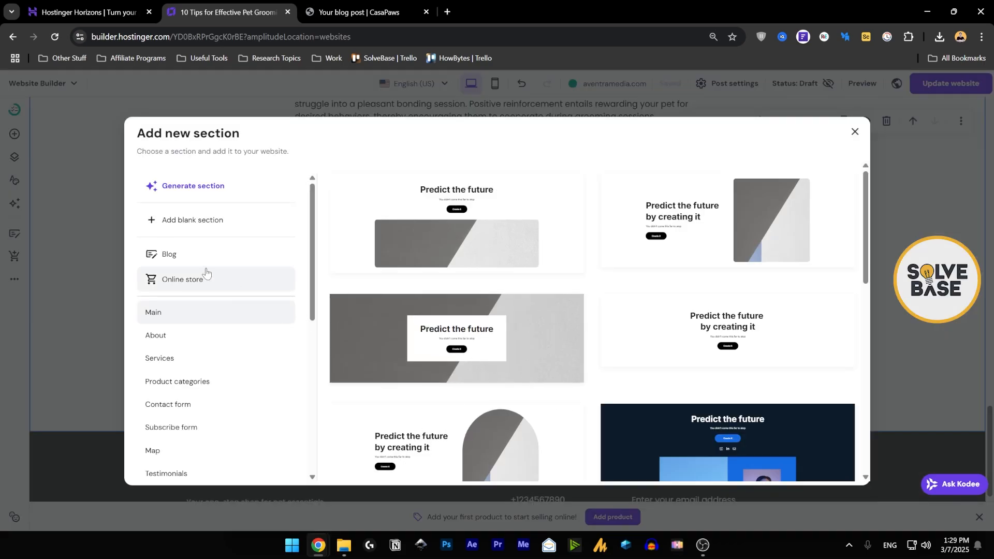
scroll(204, 223, down, 5)
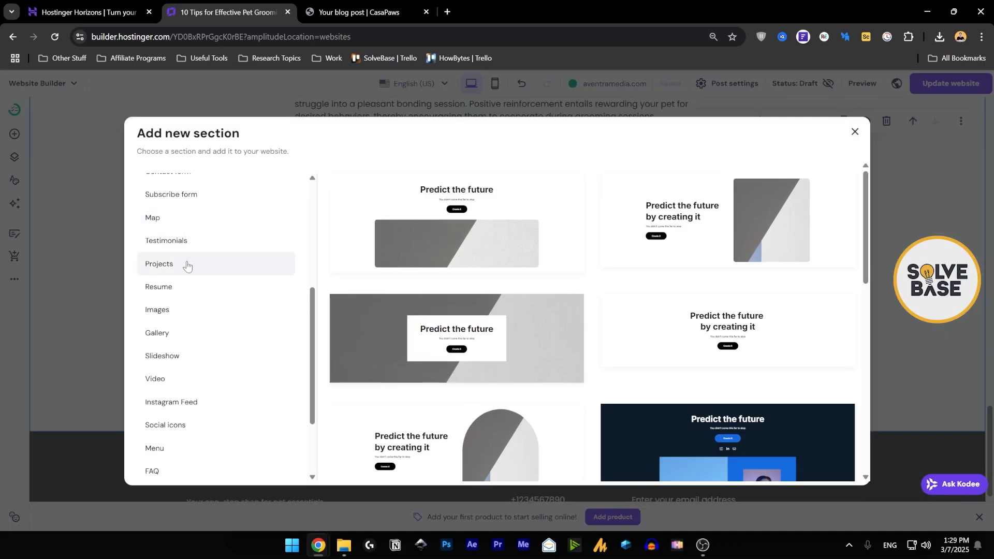
scroll(187, 266, down, 2)
scroll(190, 223, up, 7)
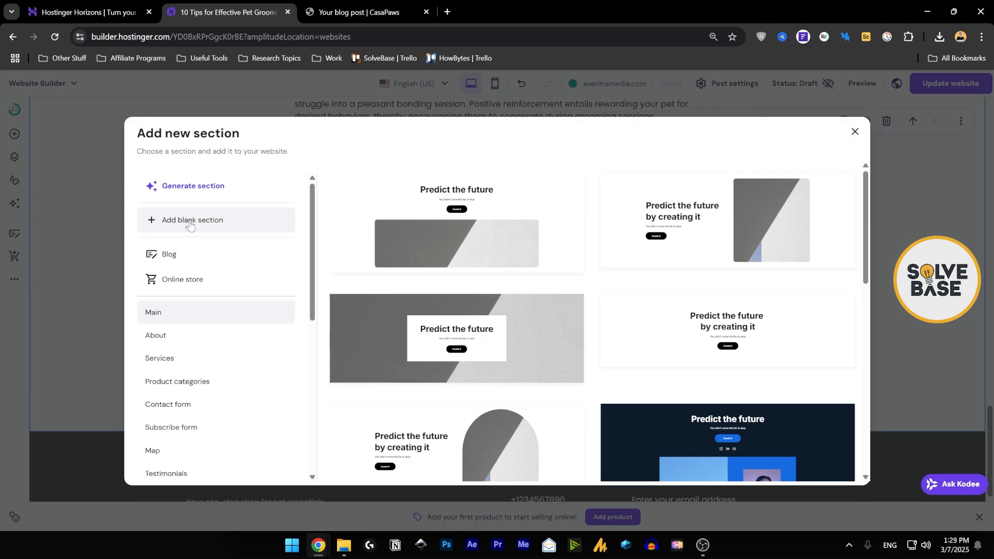
click(190, 224)
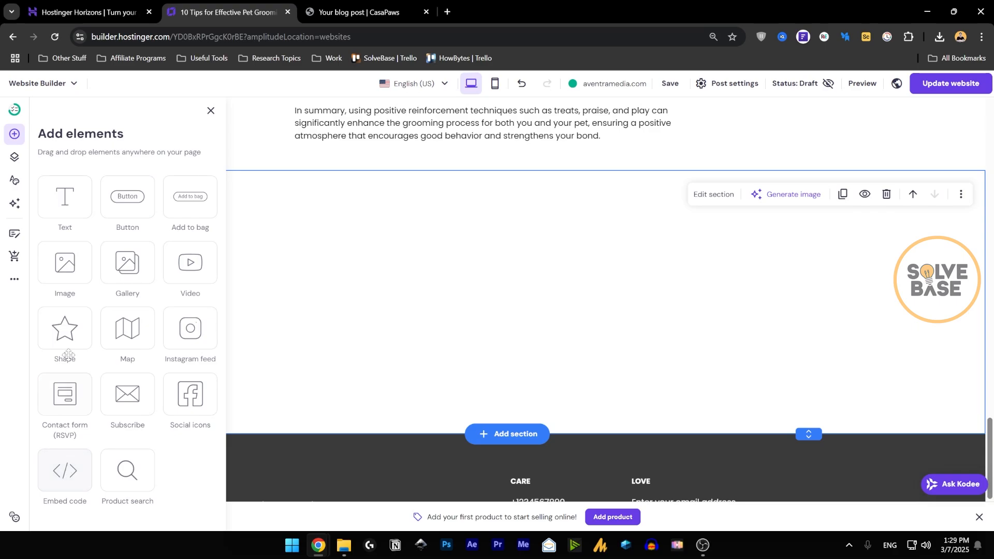
Step: Place an embed code element in the new blank section and inspect its code field without changing the code
drag(65, 470, 509, 292)
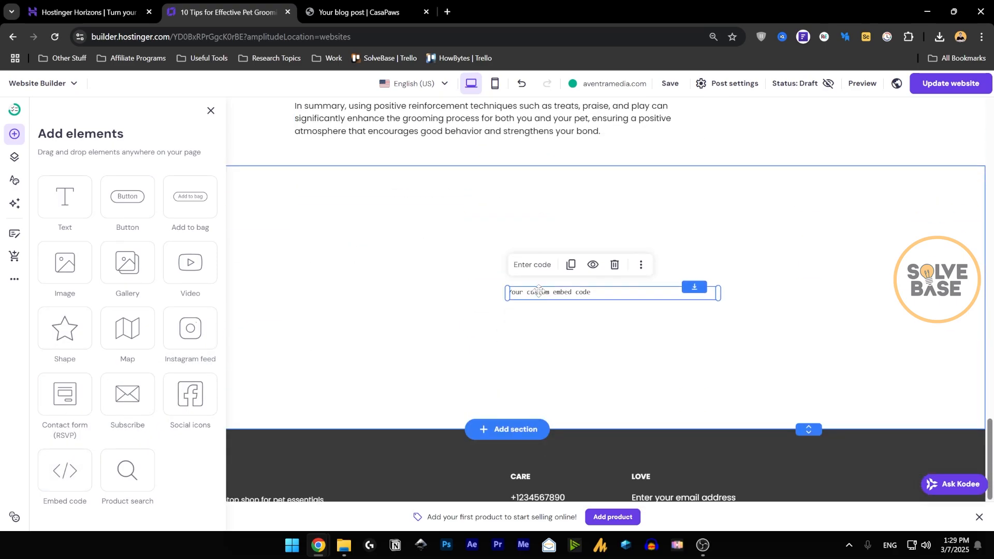
click(537, 291)
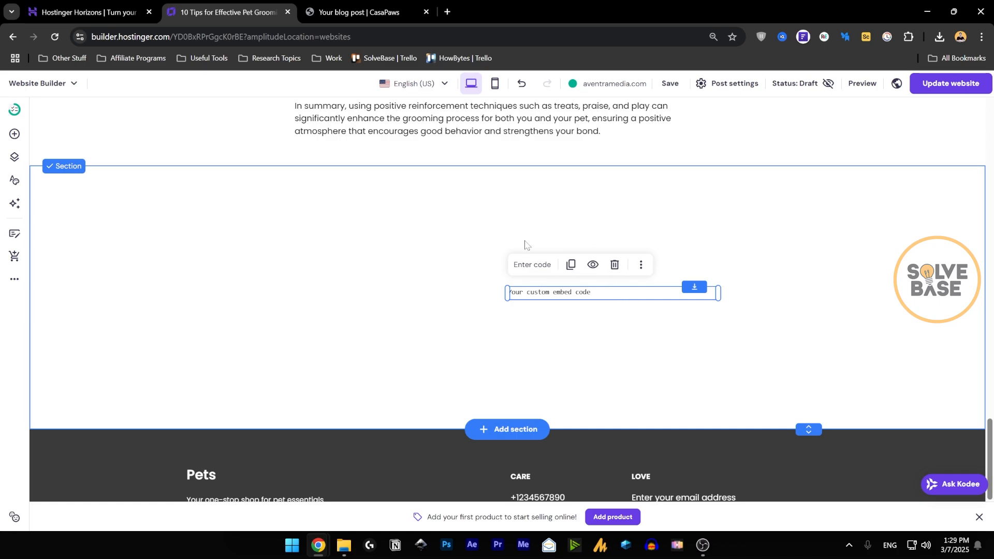
click(523, 269)
drag(837, 291, 688, 300)
click(766, 292)
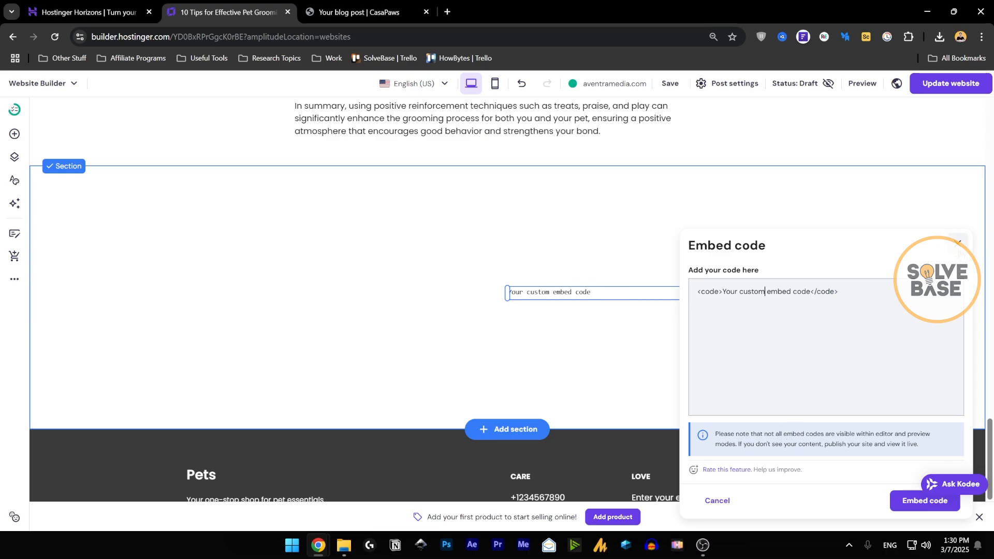
click(623, 288)
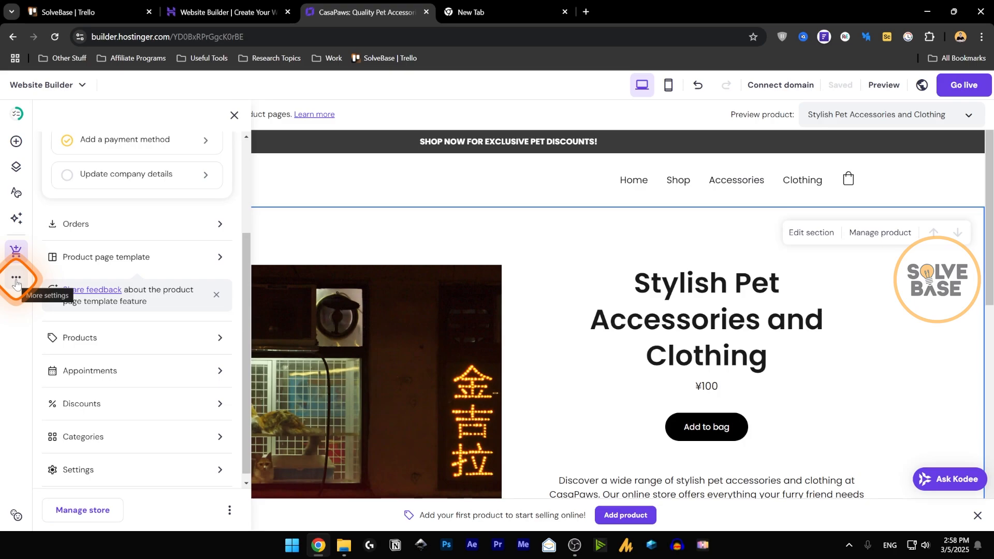
Step: Open the website's general settings and examine the favicon and link preview image options
click(16, 280)
click(96, 203)
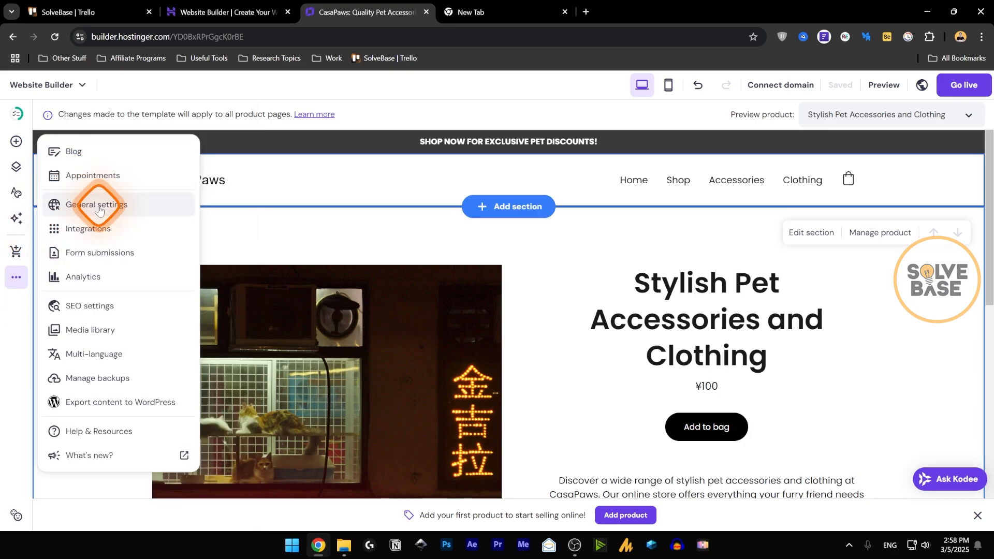
click(740, 218)
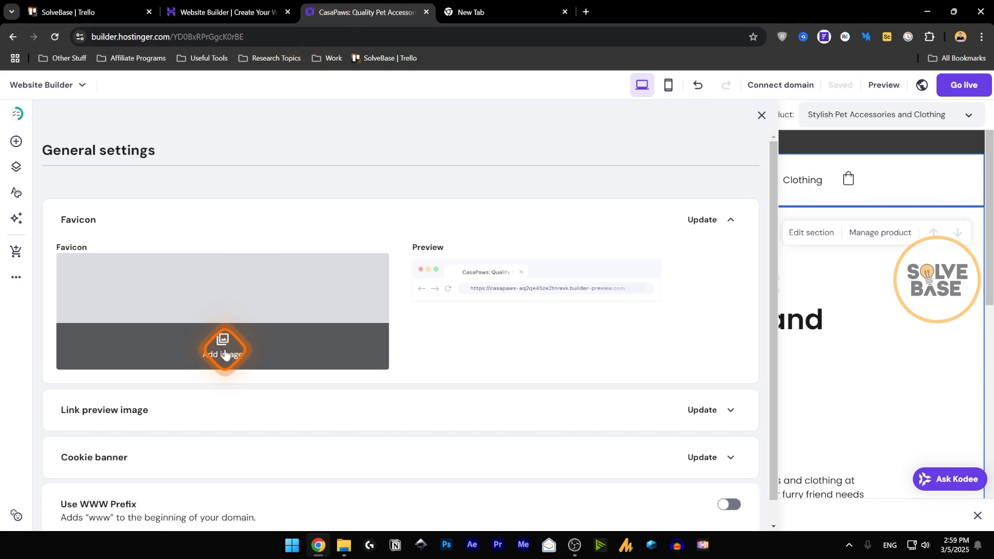
click(731, 218)
click(731, 219)
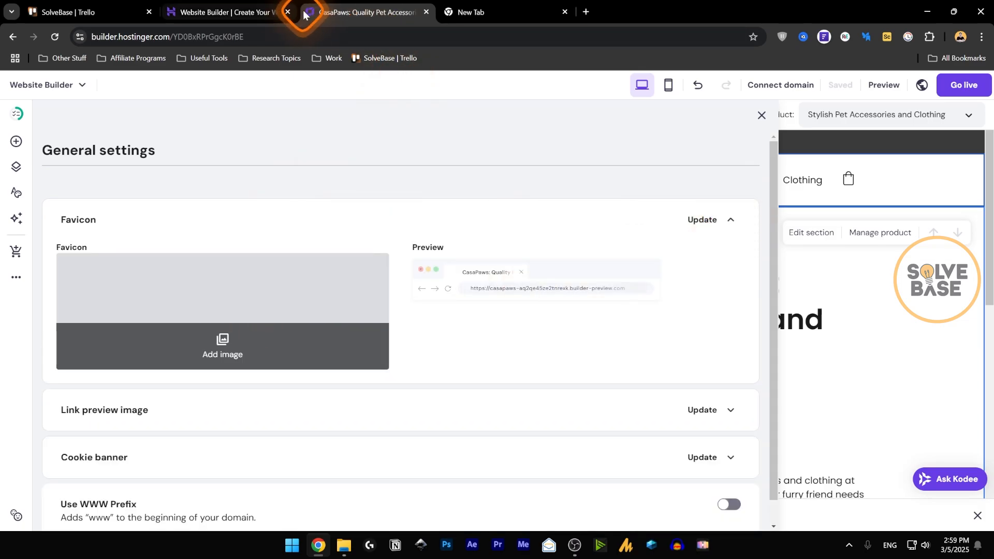
click(730, 218)
click(739, 268)
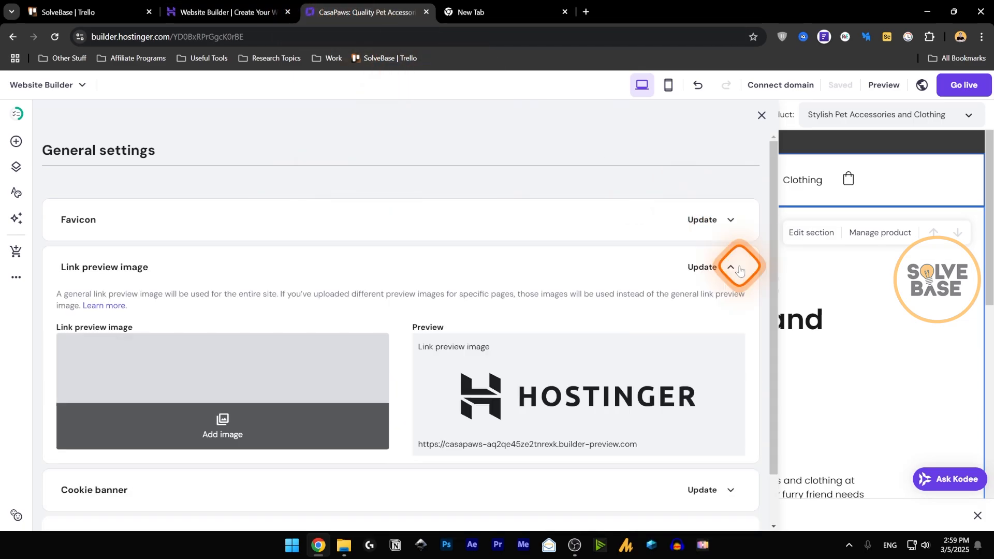
click(740, 270)
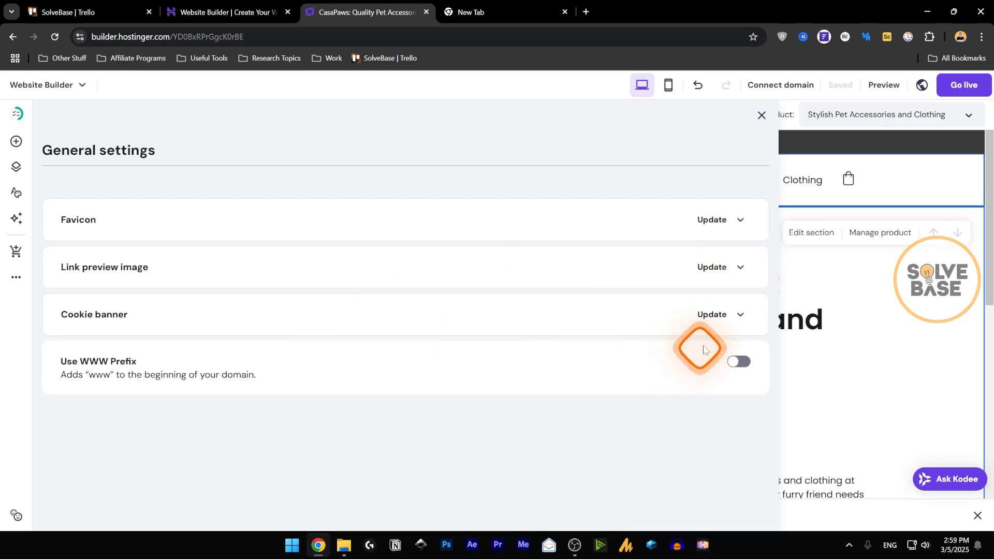
Step: Enable and save the cookie banner with its existing disclaimer text, then switch the Use WWW Prefix setting and close the general settings
click(743, 320)
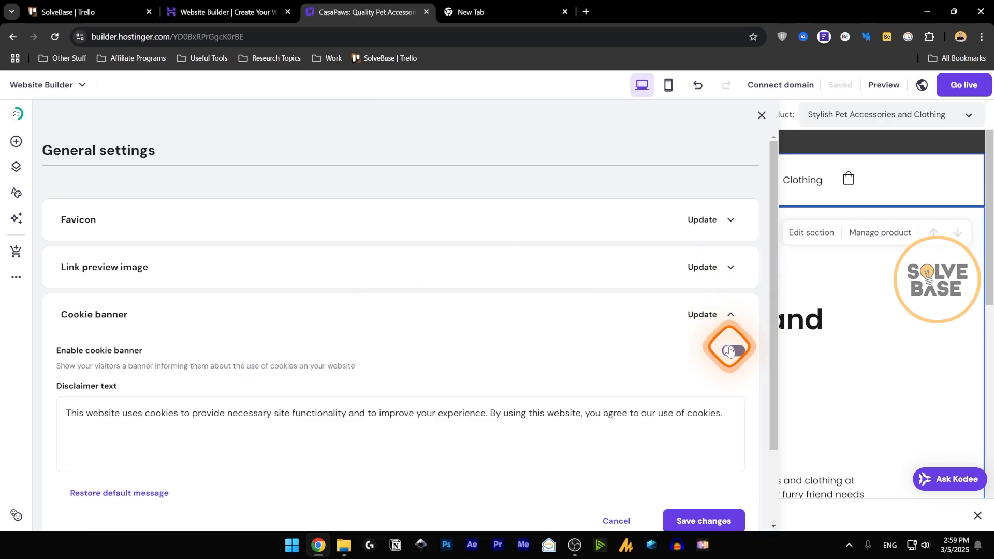
click(709, 528)
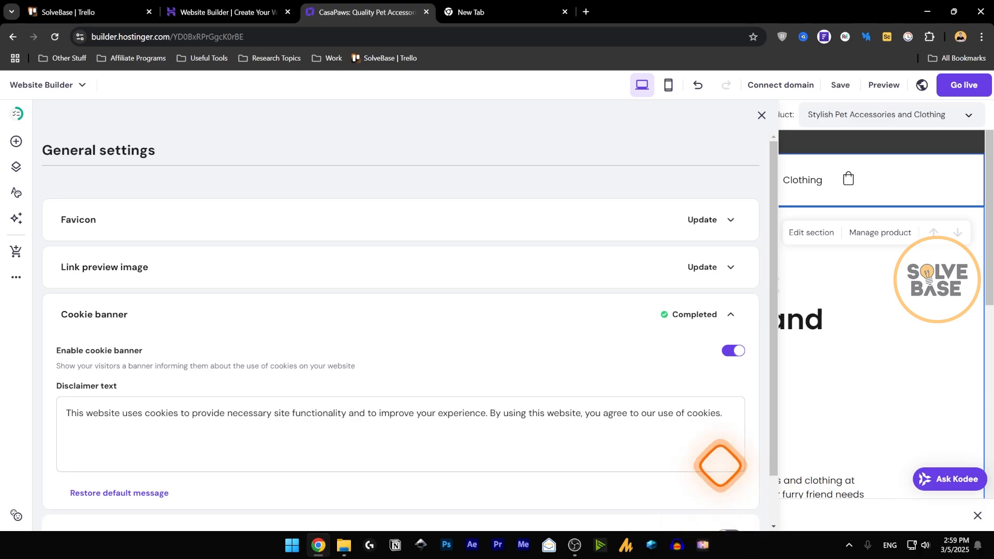
scroll(737, 484, down, 1)
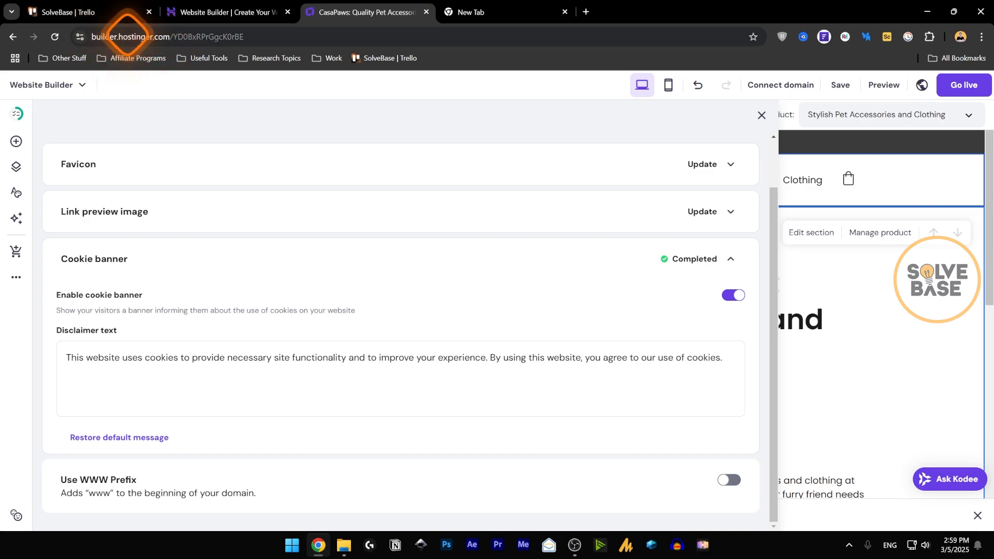
click(736, 481)
click(762, 115)
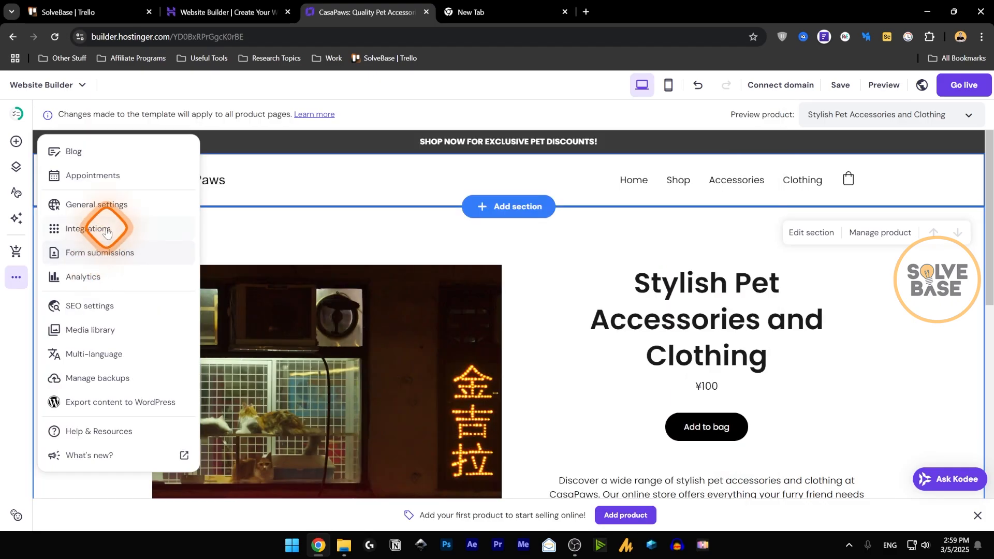
Step: Open the website's integrations and examine the custom code and WhatsApp options
click(88, 229)
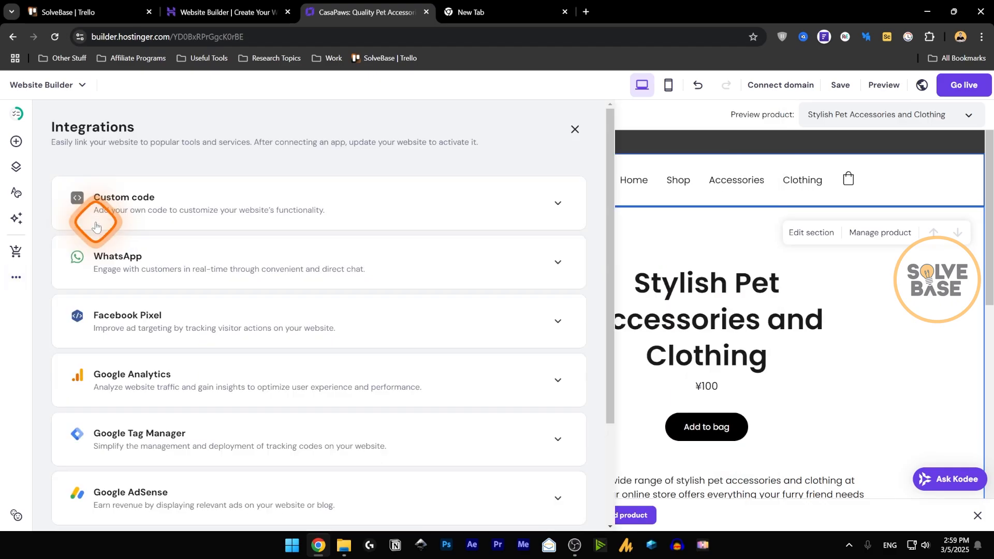
click(205, 210)
click(205, 202)
click(194, 257)
click(200, 274)
scroll(191, 302, down, 2)
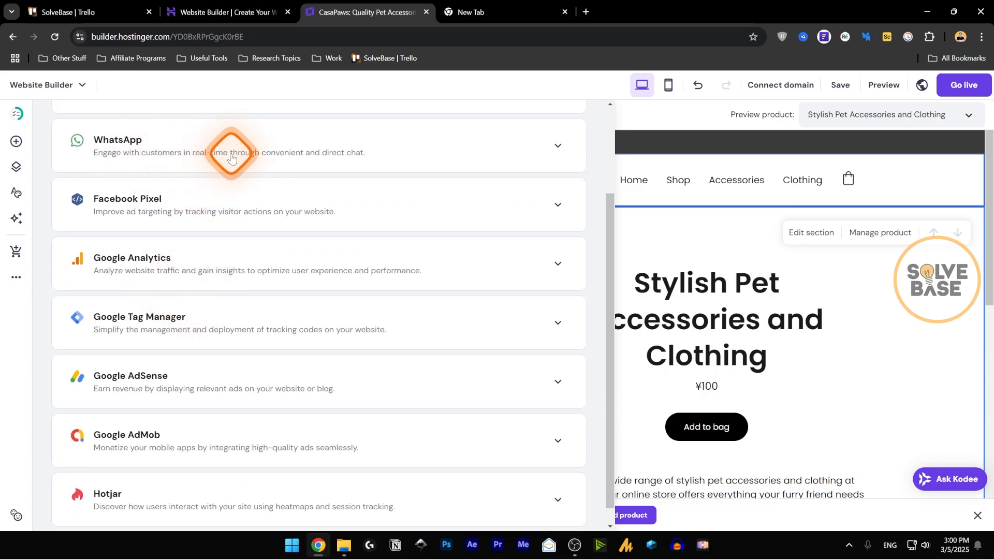
click(351, 151)
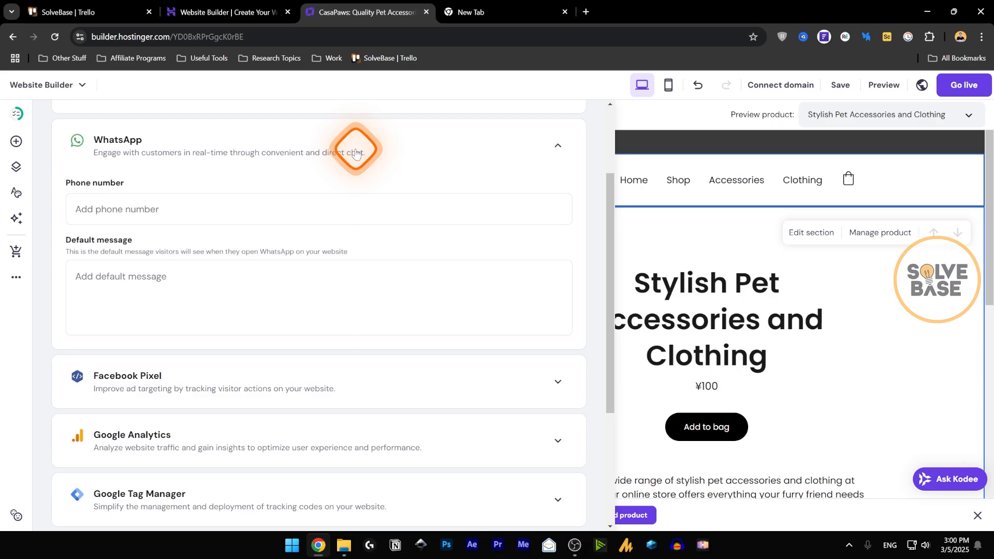
click(164, 138)
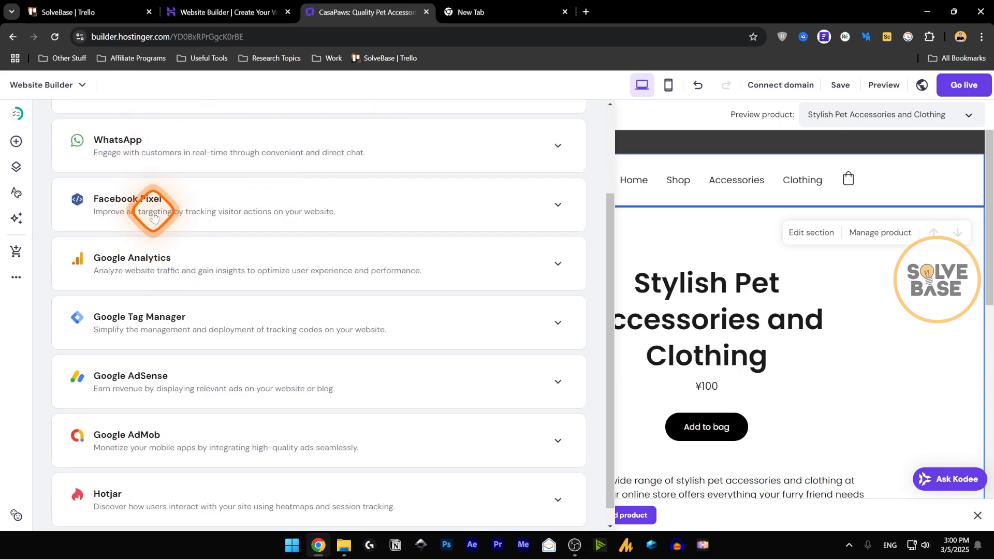
Step: Examine the ID fields of the Facebook Pixel, Google Analytics and Google Tag Manager integrations
click(159, 217)
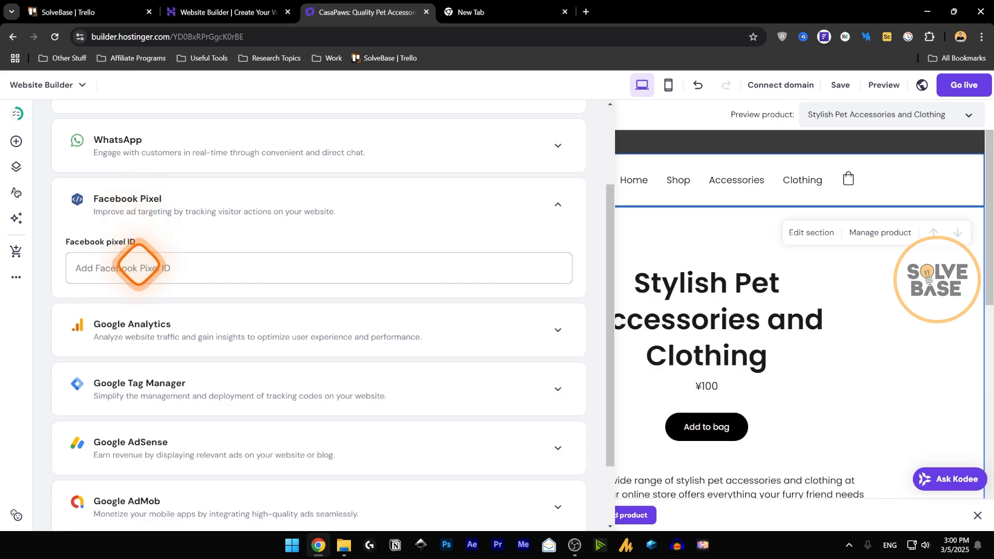
click(165, 209)
click(162, 269)
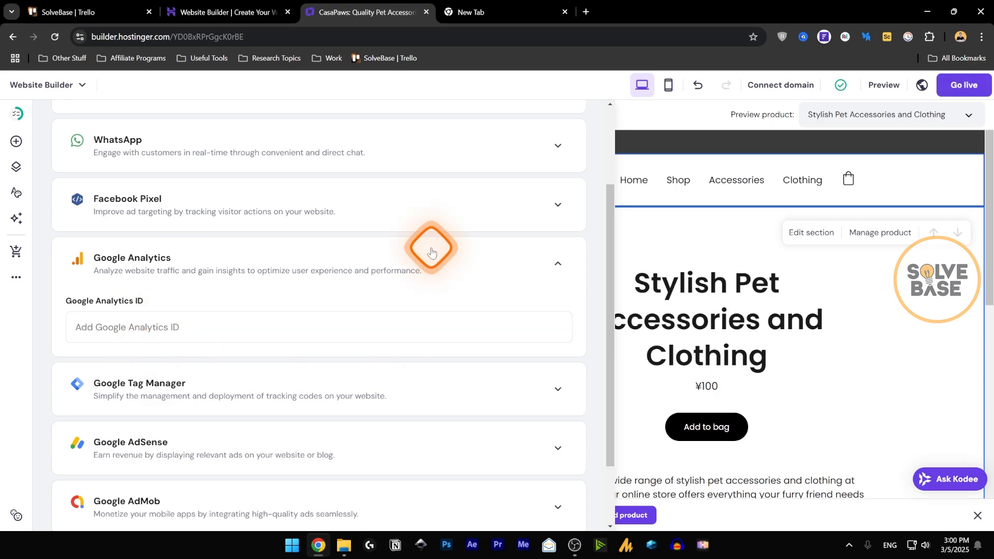
click(559, 265)
click(556, 323)
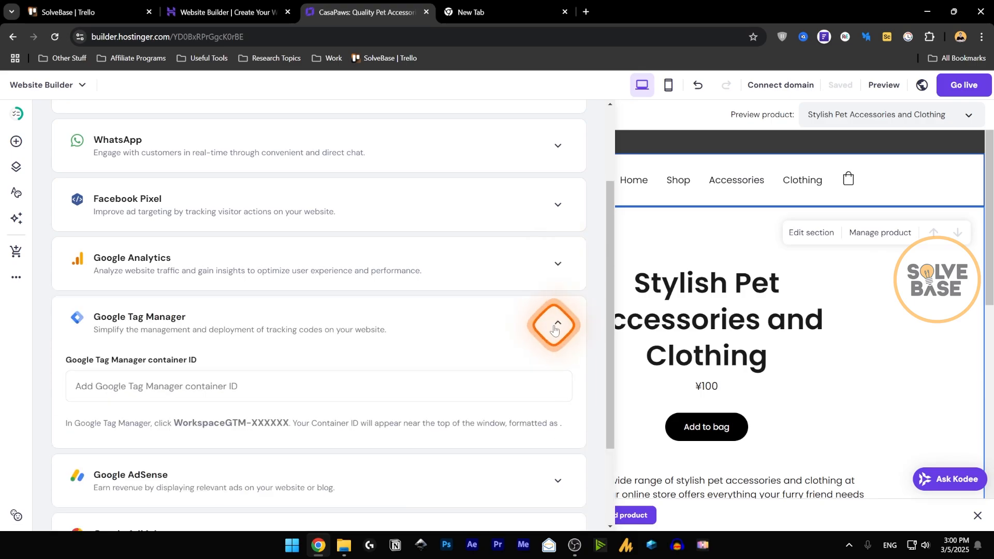
click(541, 325)
Step: Check the Google AdSense integration and the Hotjar site ID field
scroll(438, 311, down, 1)
click(557, 363)
click(557, 363)
click(147, 481)
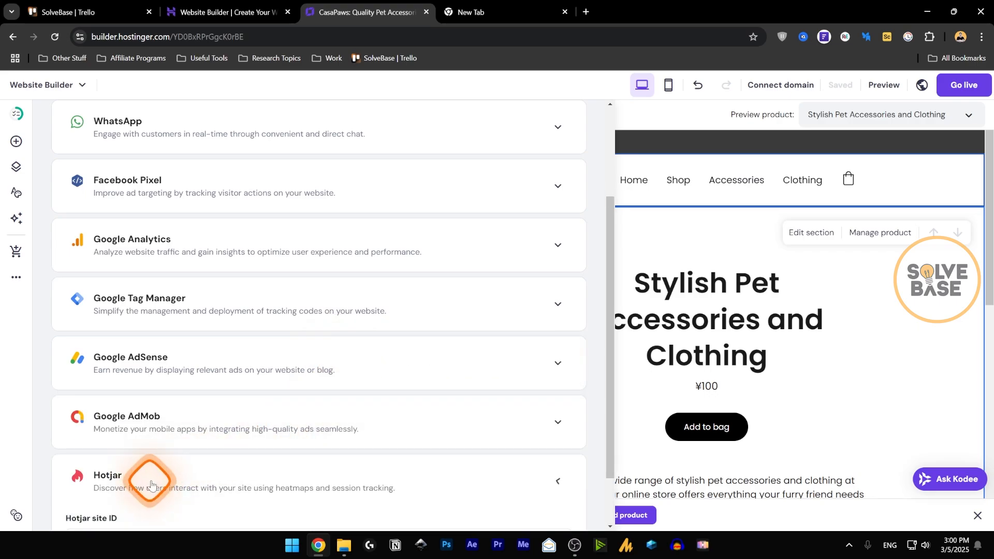
scroll(228, 481, down, 1)
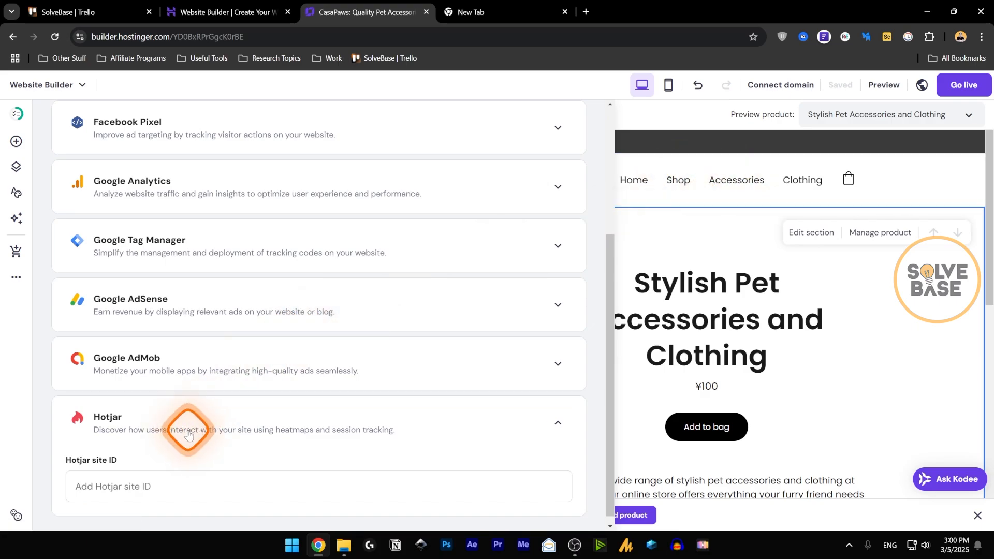
Step: Open the form submissions overview and view the Contact form's submissions
click(16, 277)
click(110, 249)
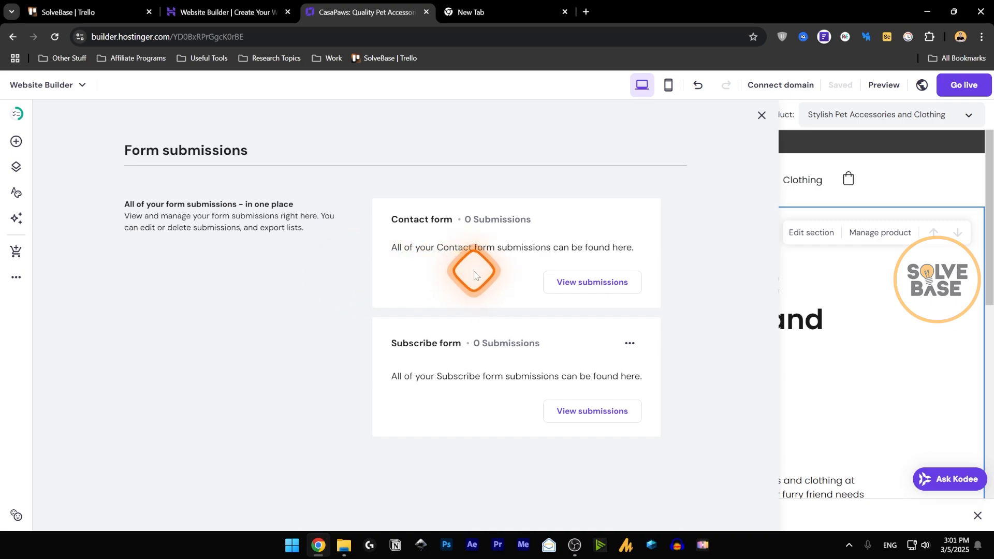
click(591, 287)
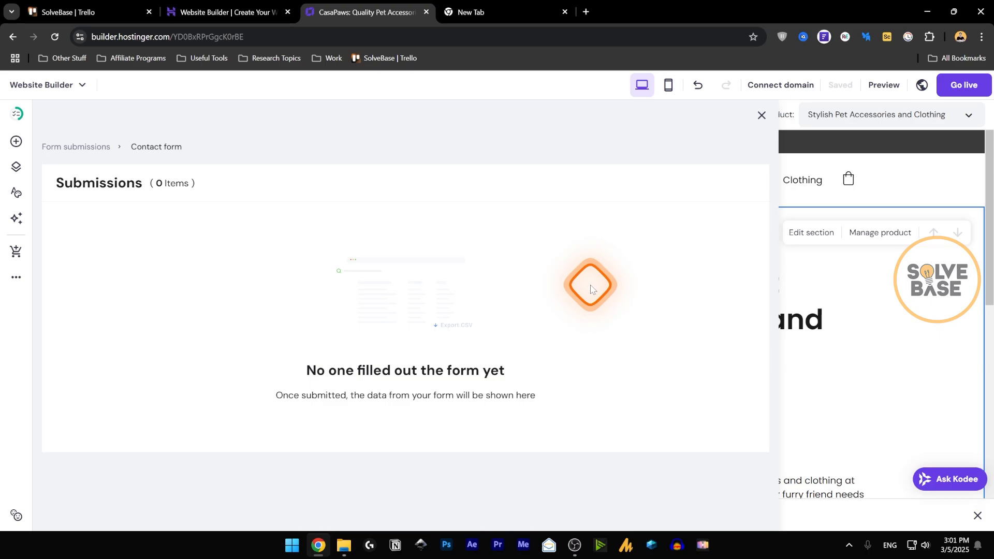
Step: Check the website's analytics page and open the SEO settings
click(16, 275)
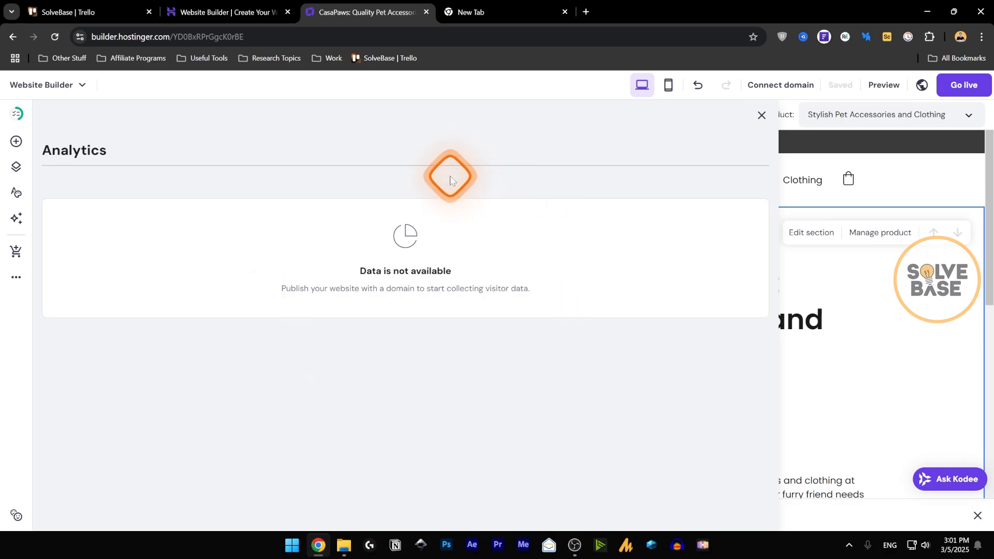
click(16, 277)
click(104, 306)
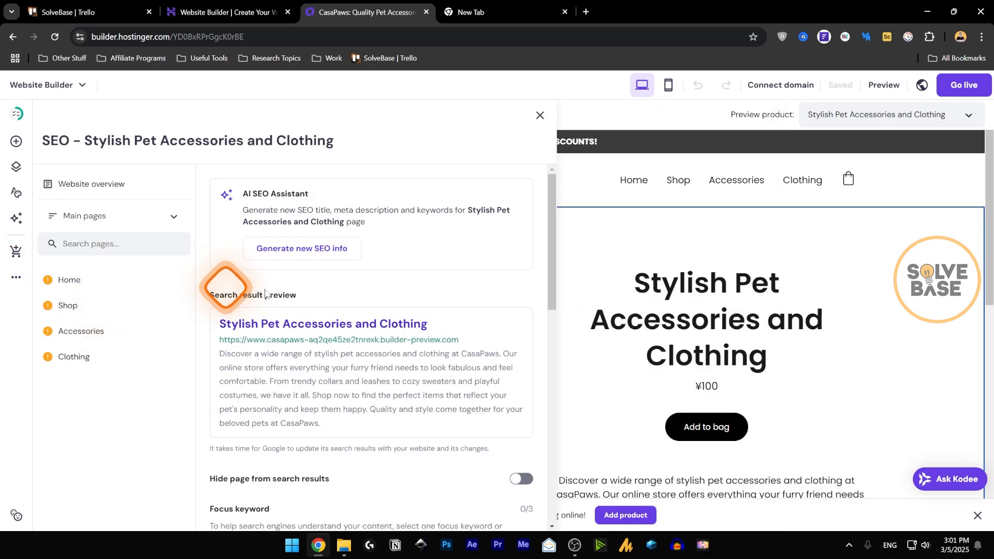
Step: Look through the images, AI images and documents in the website's media library
click(16, 278)
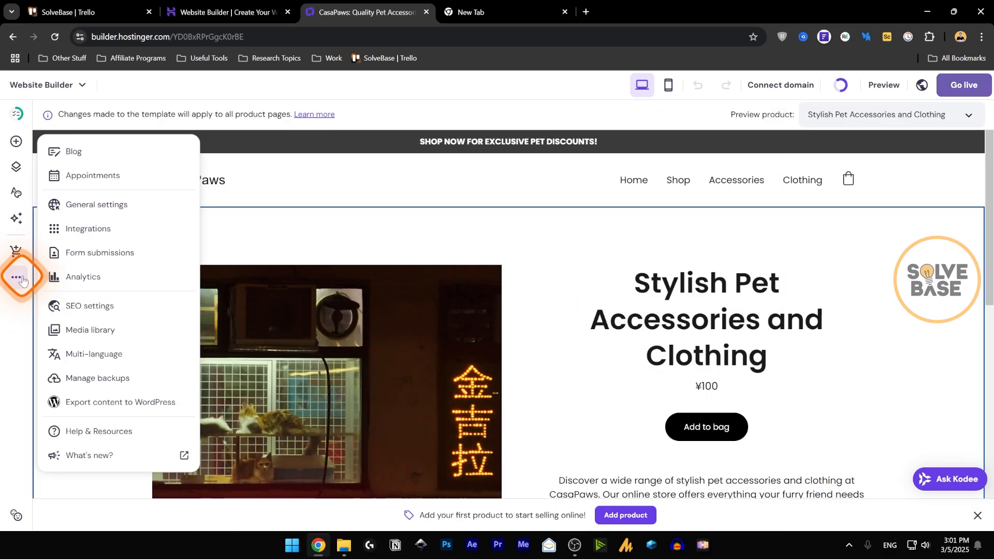
click(117, 332)
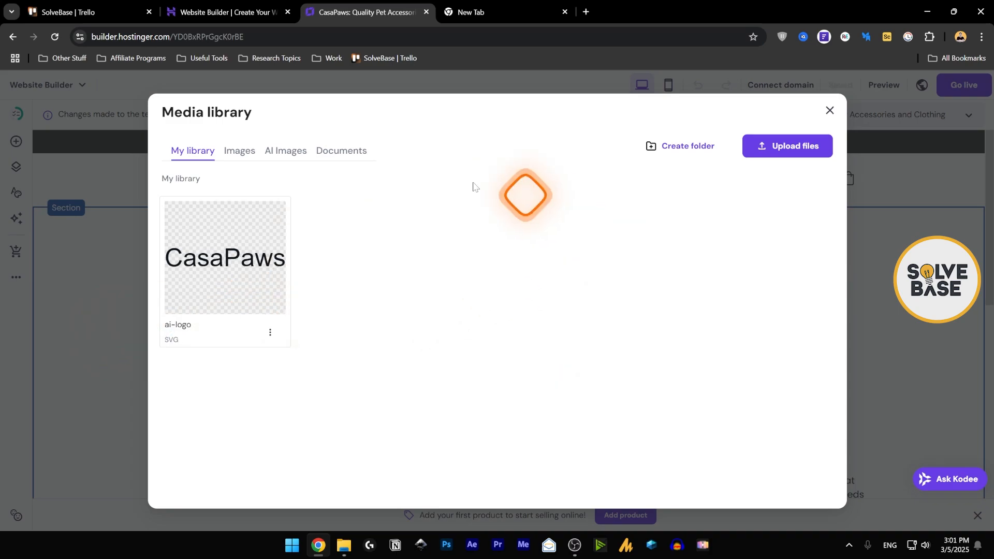
click(241, 153)
click(296, 153)
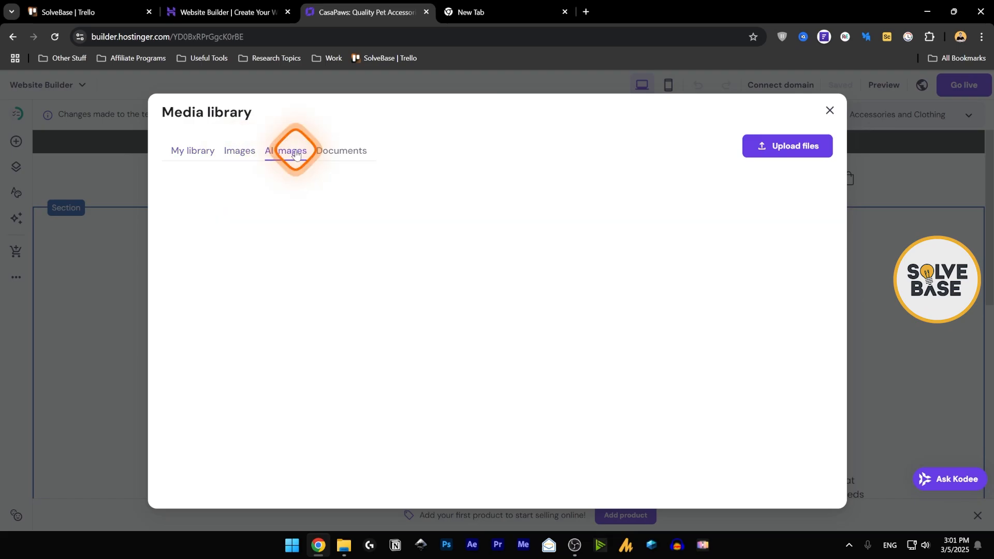
click(334, 160)
click(238, 153)
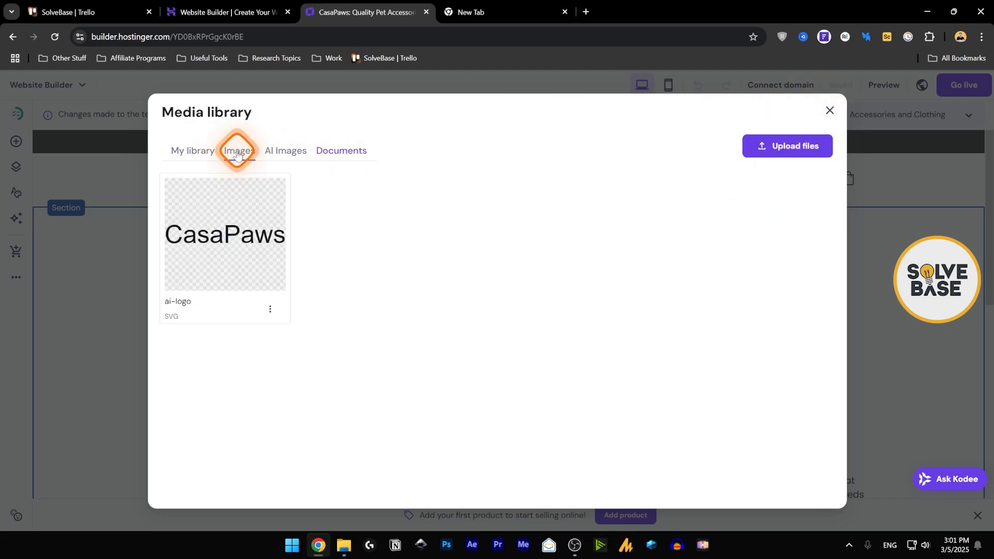
click(829, 111)
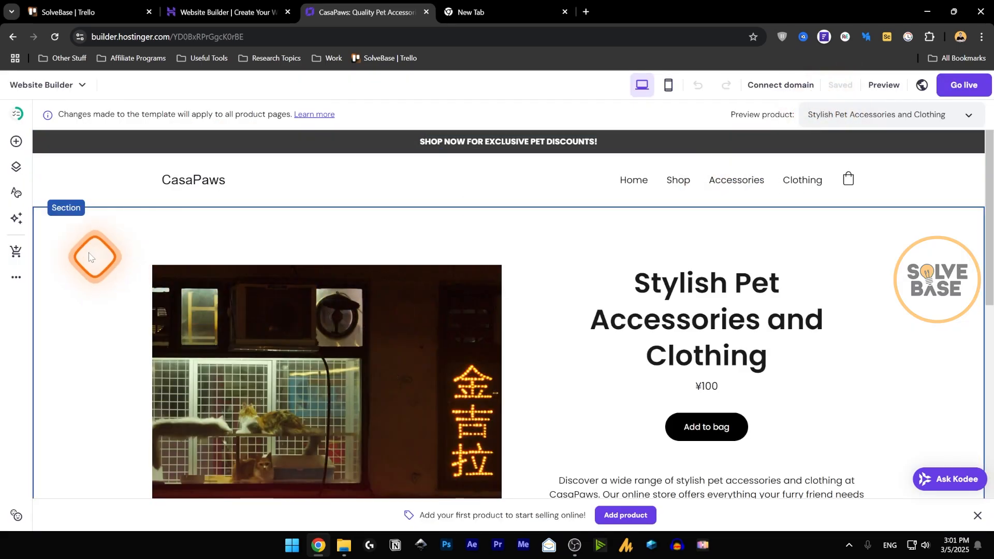
Step: Add a new folder to the media library and return to the page editor
click(16, 272)
click(104, 338)
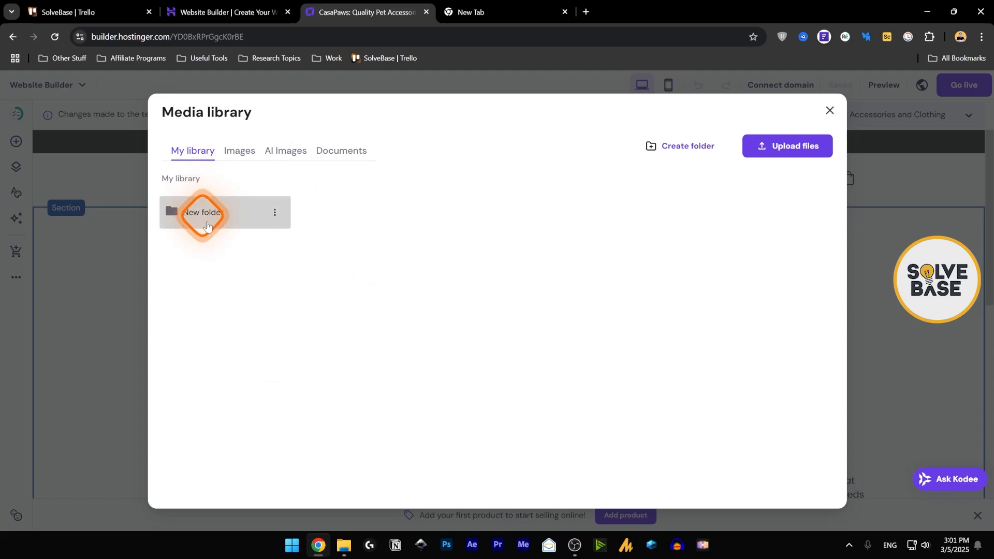
click(830, 110)
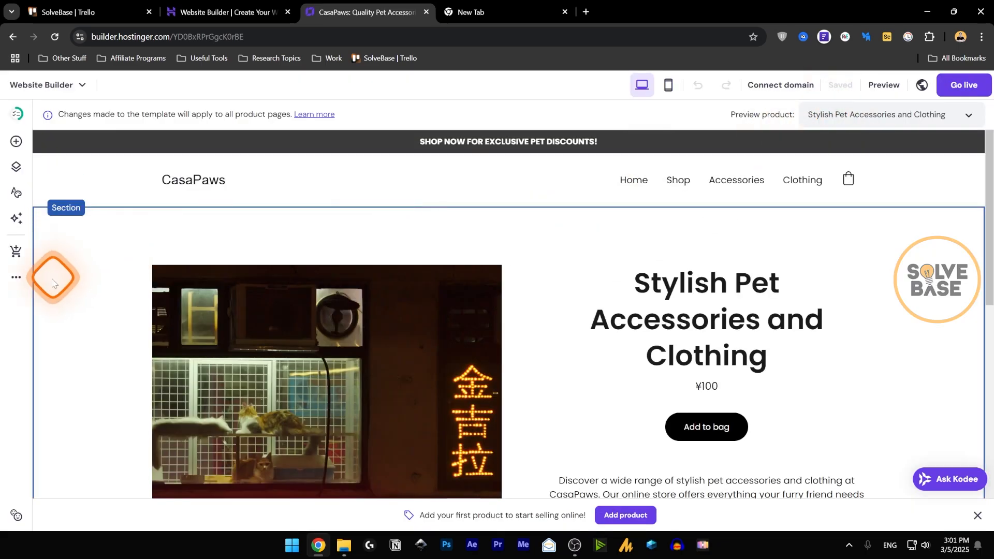
Step: Set English as the website's starting language and give it the US flag
click(16, 277)
click(93, 351)
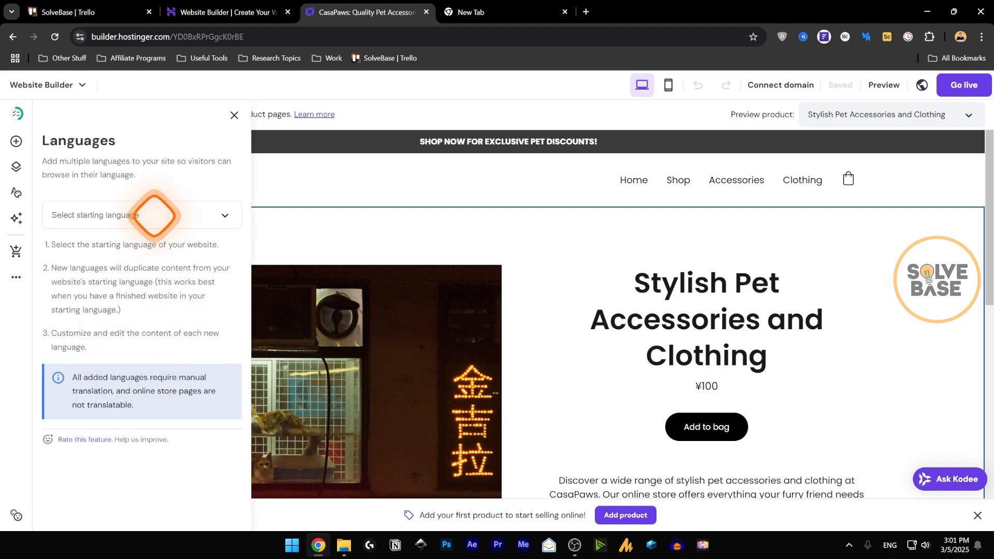
click(154, 215)
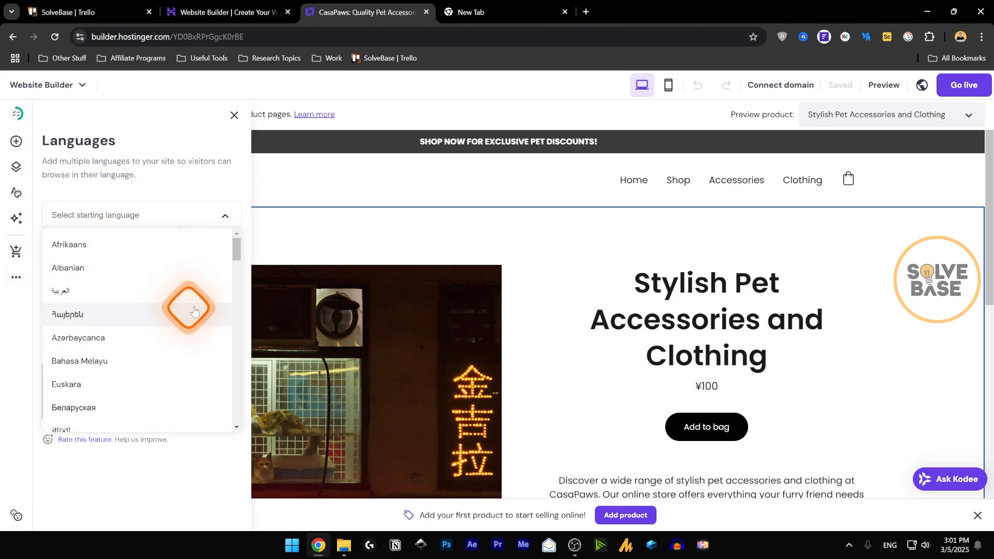
click(244, 262)
click(236, 217)
scroll(195, 334, down, 6)
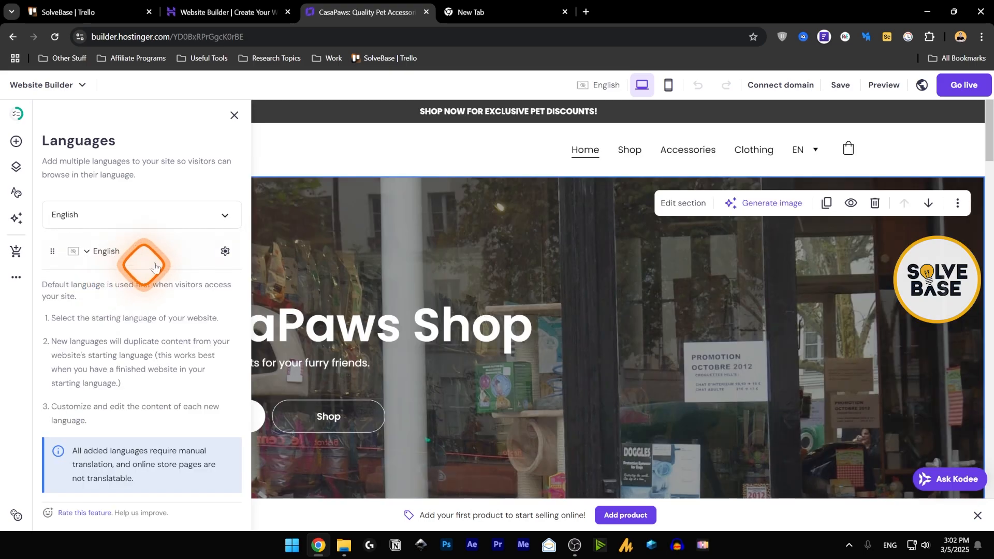
mouse_move(809, 149)
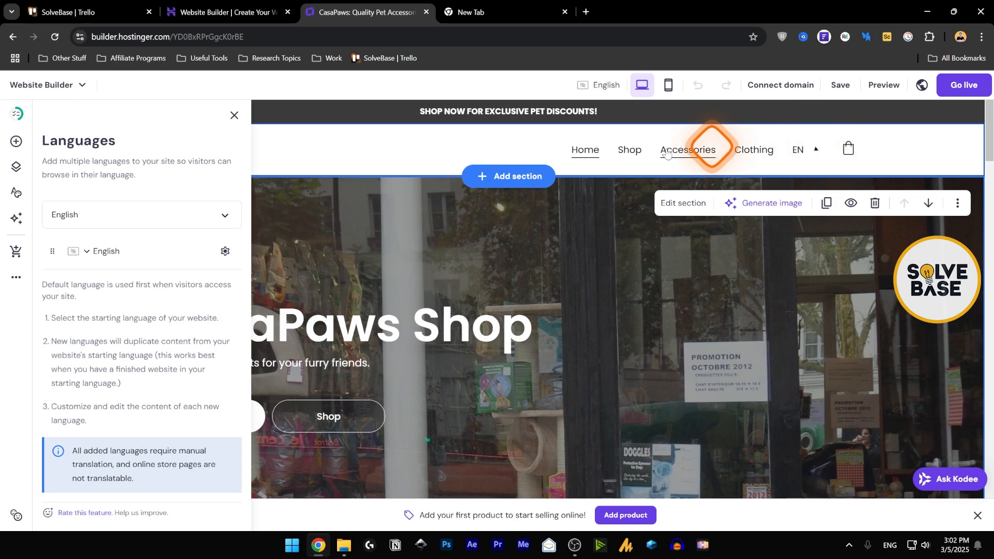
click(72, 251)
click(84, 295)
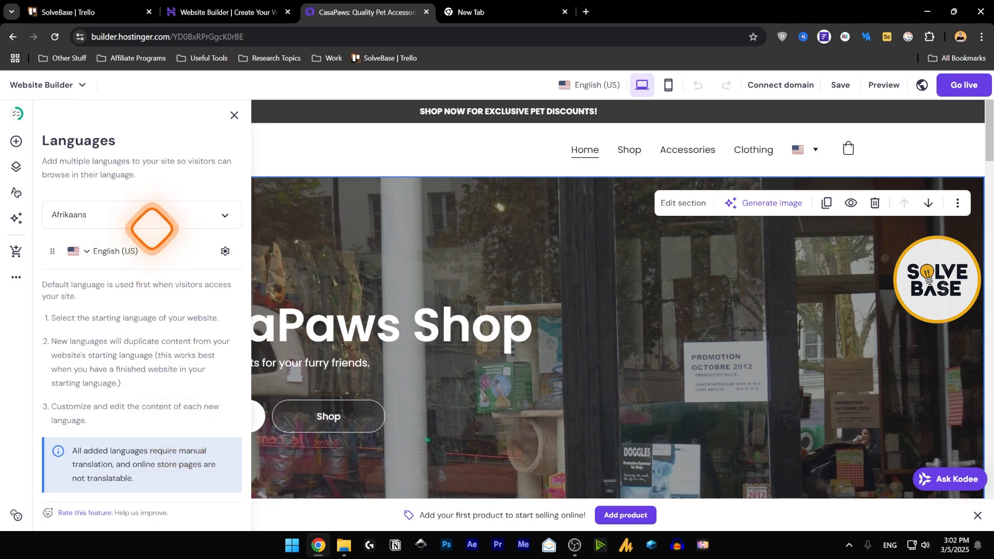
Step: Add Arabic as a second website language and give it the Jordanian flag
click(150, 217)
click(86, 291)
key(Return)
click(84, 288)
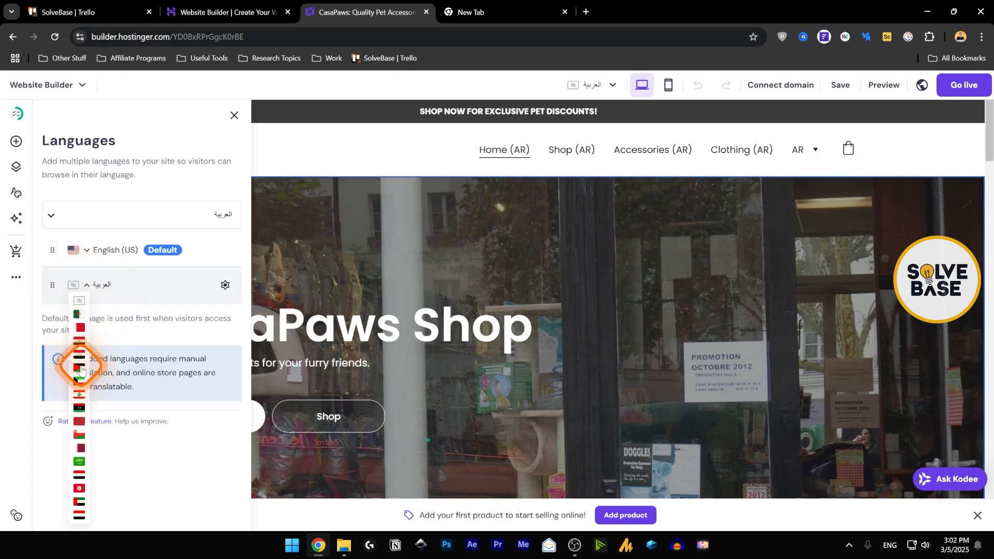
click(78, 356)
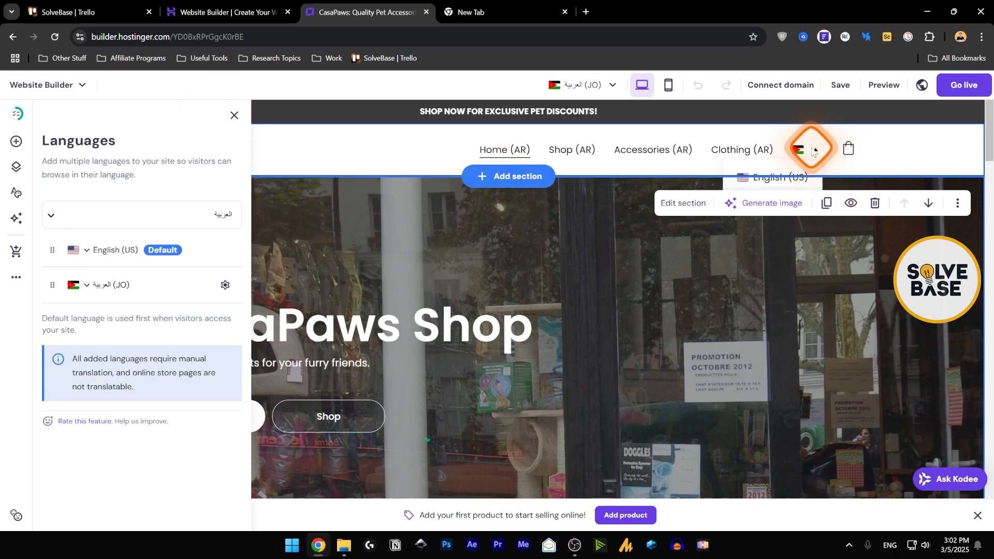
Step: Close the language settings and view the language options in the site header's switcher
scroll(827, 269, down, 1)
scroll(827, 266, up, 1)
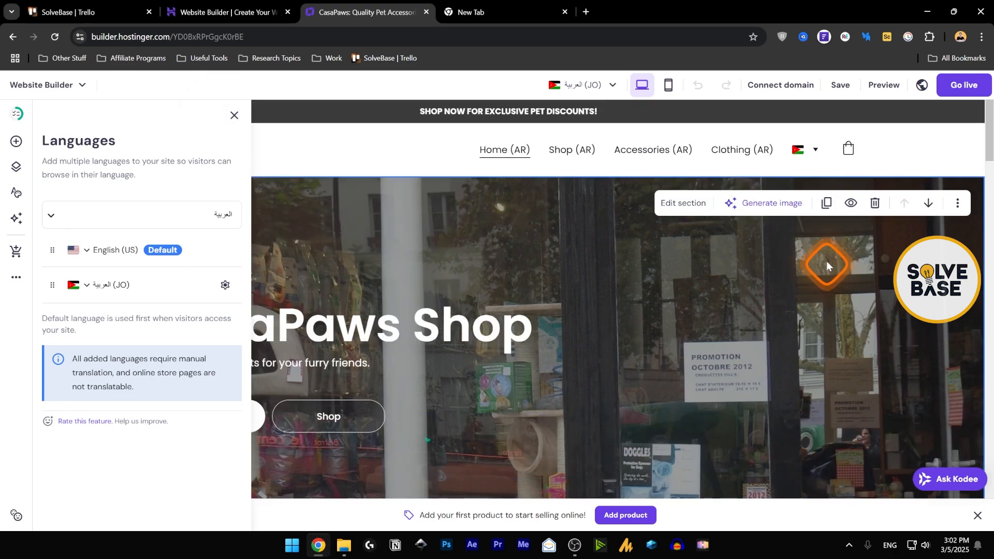
click(819, 155)
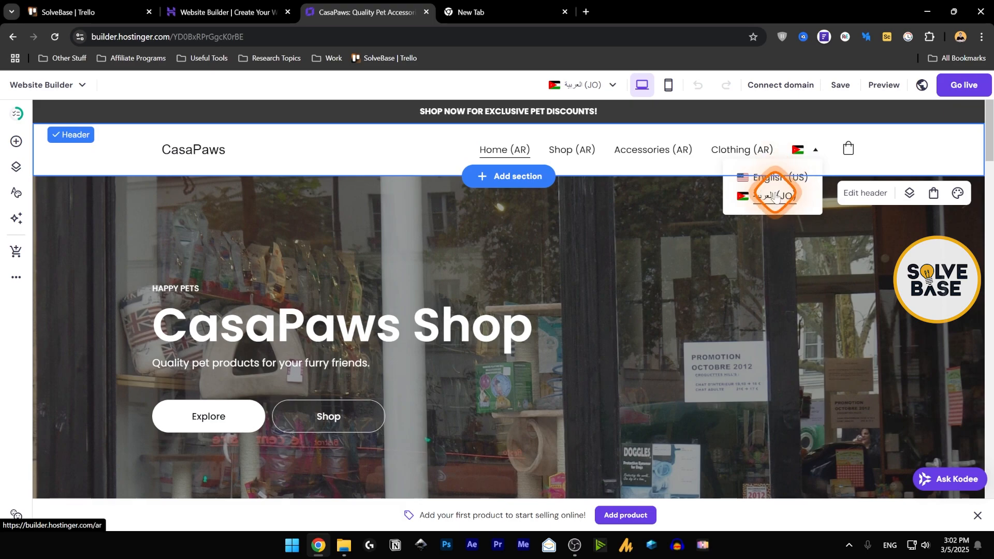
Step: Check the backup management information for the website
click(16, 277)
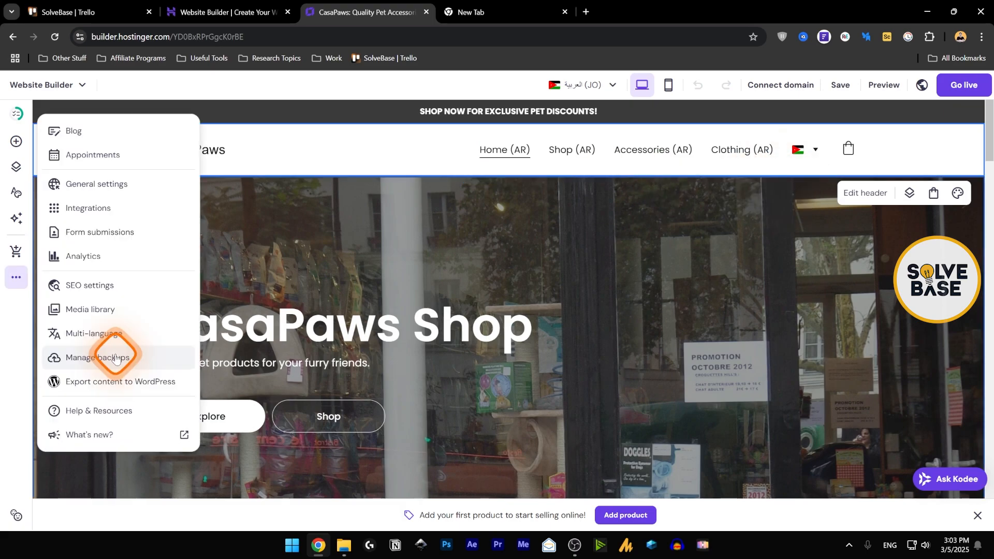
click(115, 357)
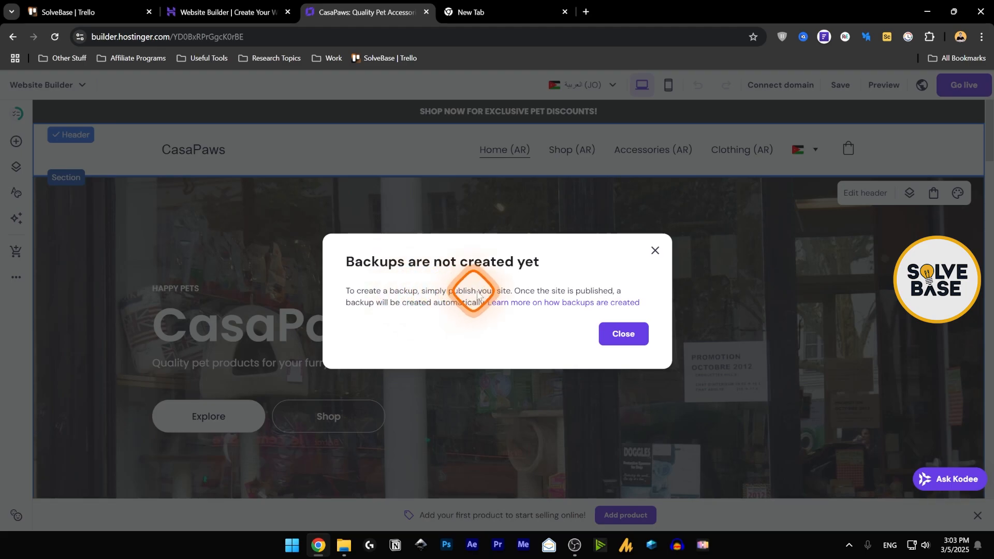
click(622, 334)
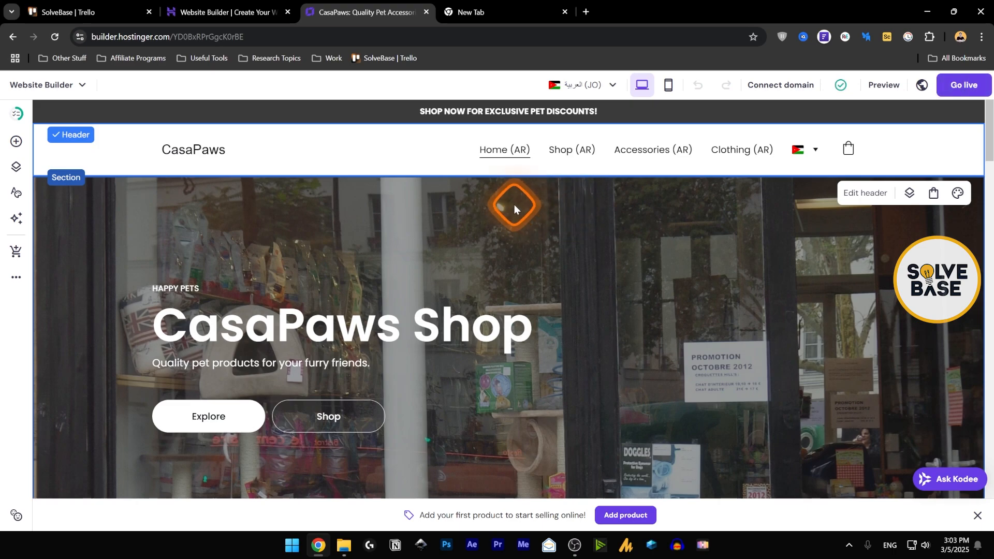
click(16, 277)
click(93, 361)
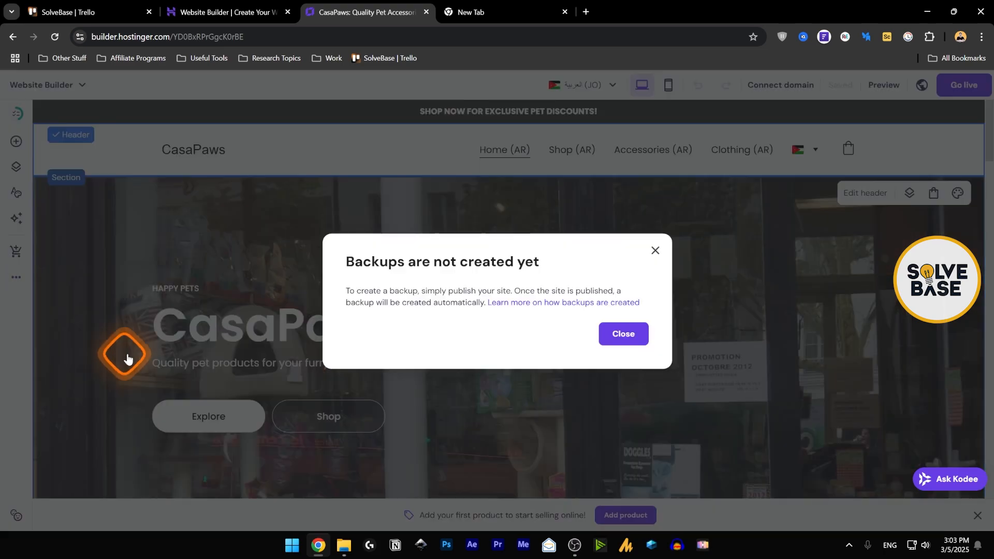
Step: Examine the WordPress content export form, including its site domain field, and close it
click(16, 277)
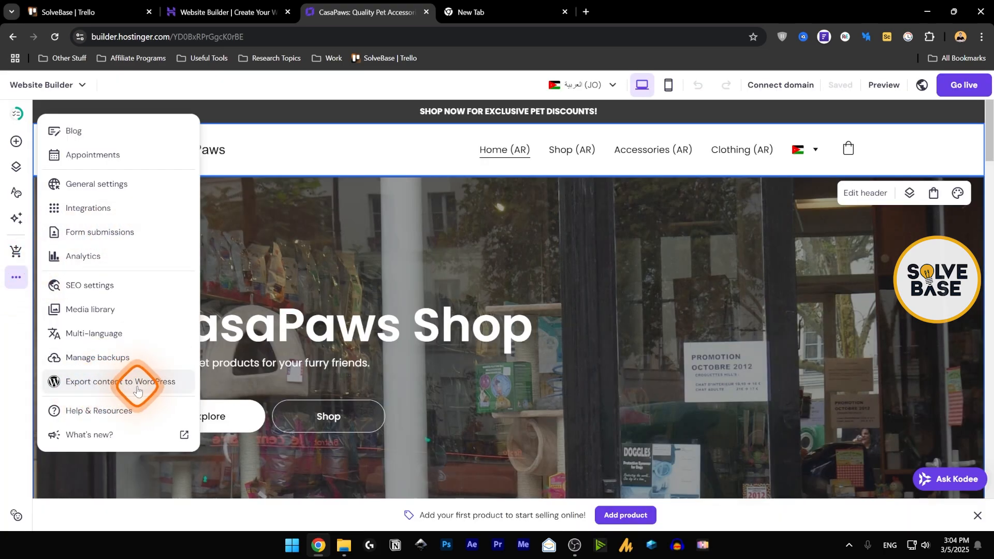
click(98, 383)
click(133, 245)
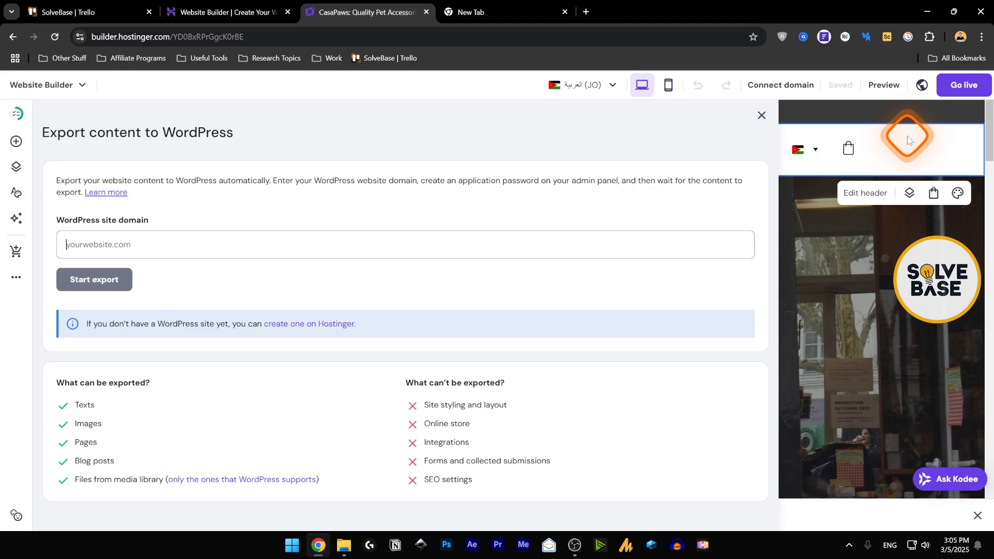
click(761, 115)
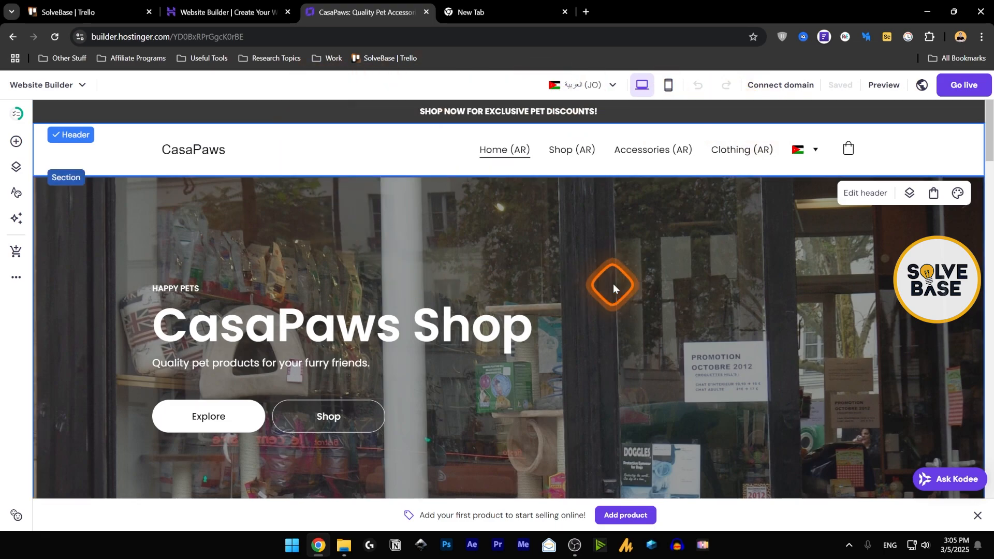
scroll(614, 282, down, 1)
scroll(620, 280, up, 1)
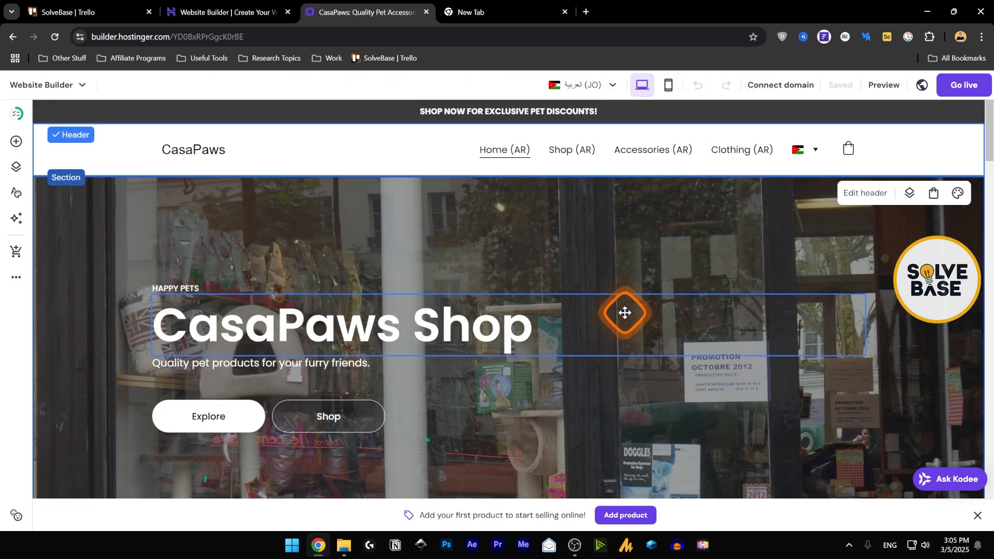
click(9, 280)
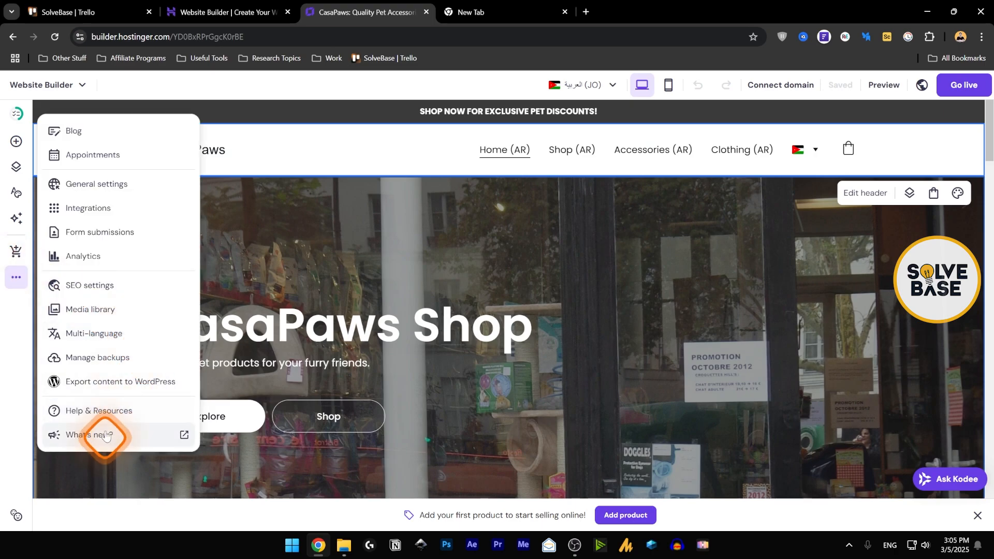
Step: Set the hero section's background overlay opacity to 53% and toggle its fixed background off and back on
click(589, 267)
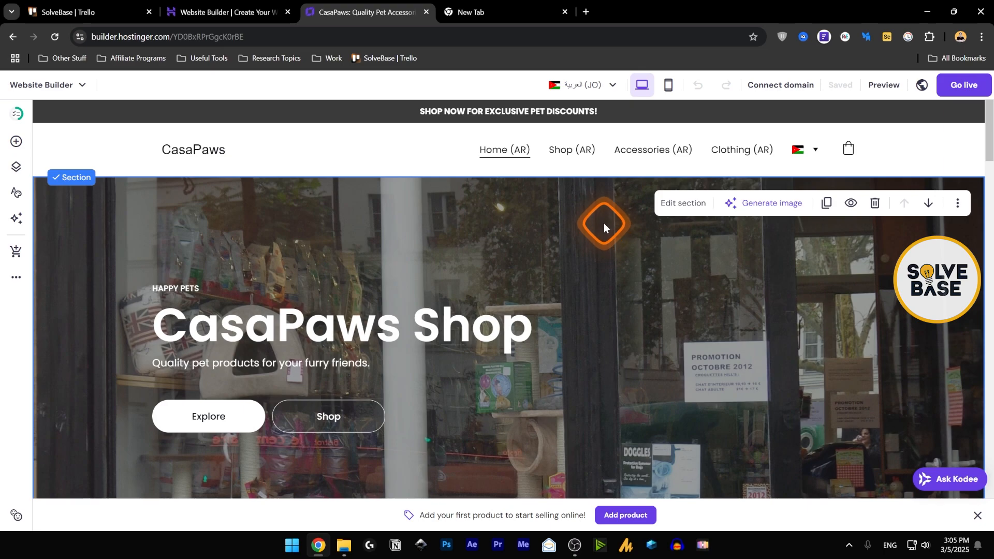
click(677, 202)
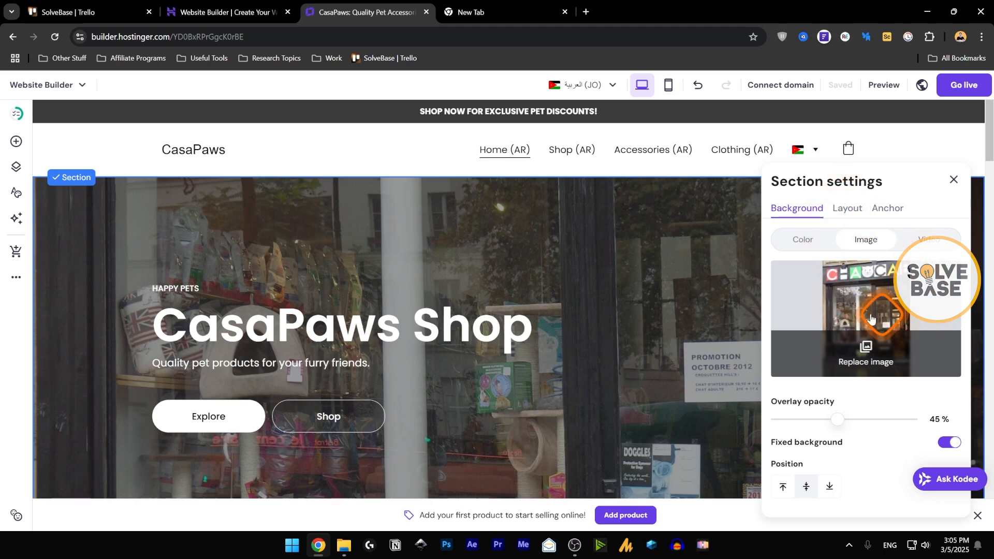
scroll(862, 337, down, 2)
mouse_move(838, 370)
mouse_down()
mouse_move(885, 368)
mouse_move(848, 371)
mouse_up()
scroll(862, 399, down, 1)
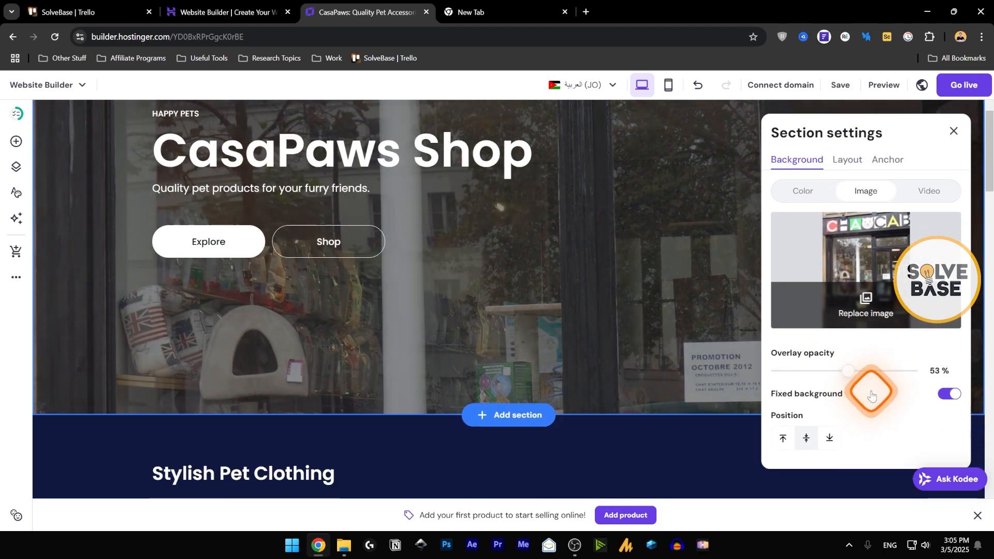
click(951, 397)
click(951, 397)
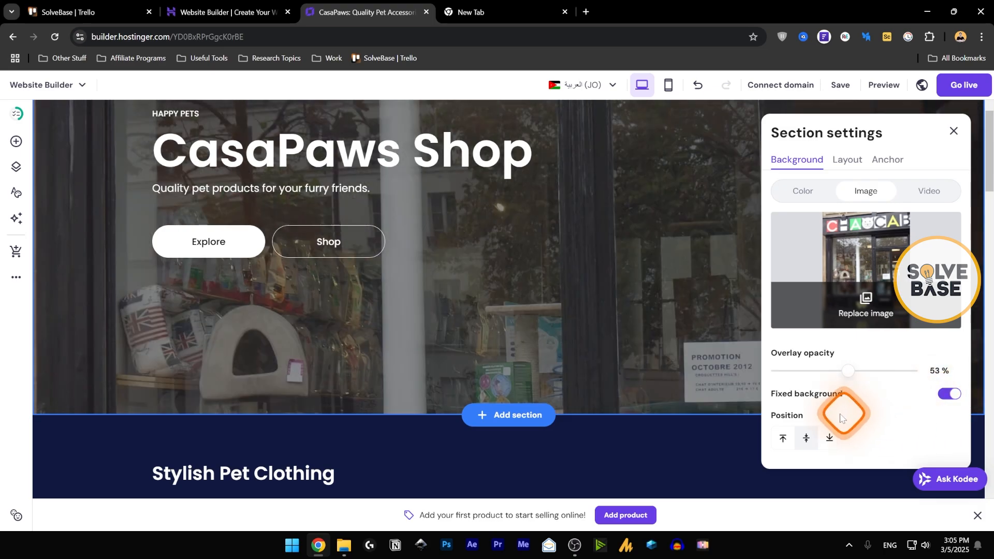
Step: Turn off snap to guides for the hero section and try moving the CasaPaws Shop heading freely
click(847, 158)
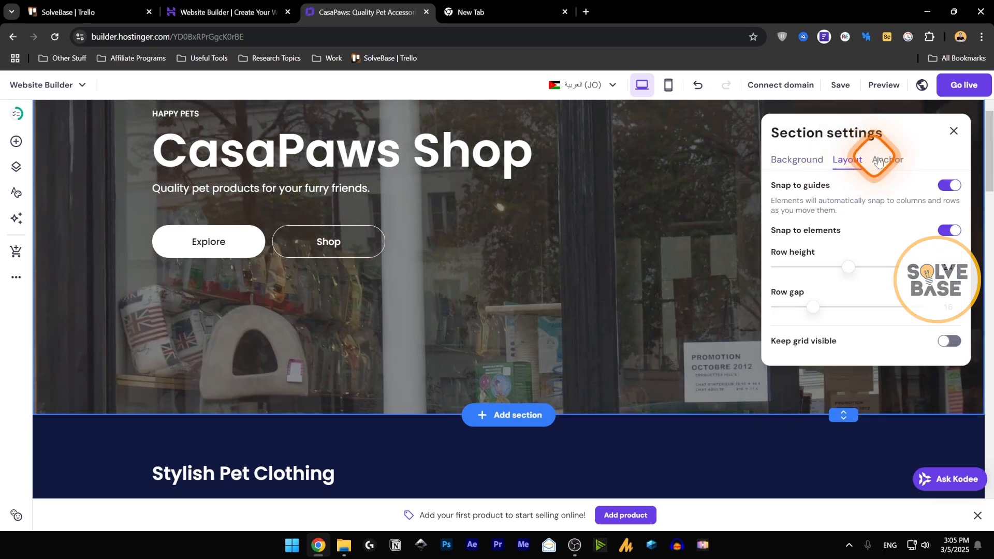
click(951, 186)
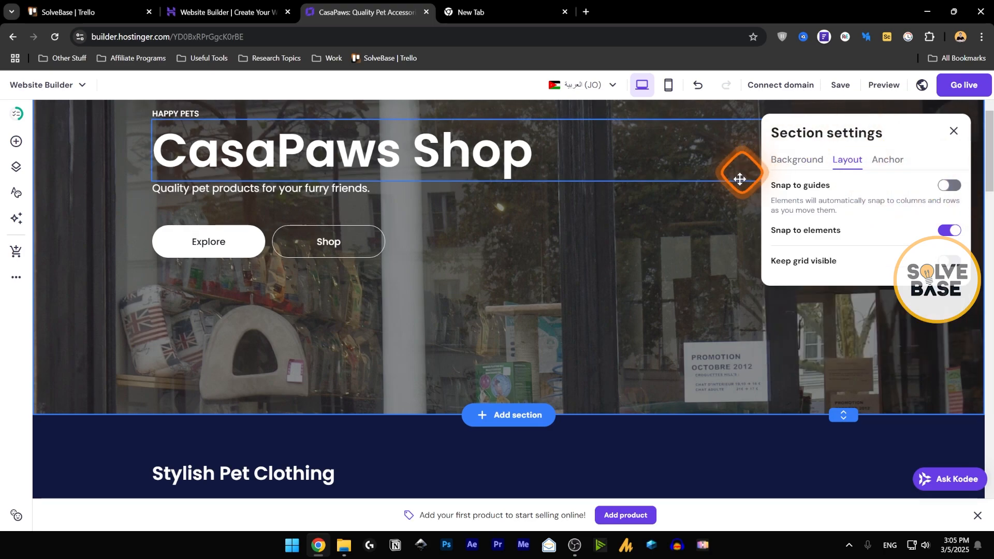
scroll(751, 218, up, 3)
click(762, 272)
drag(499, 304, 411, 326)
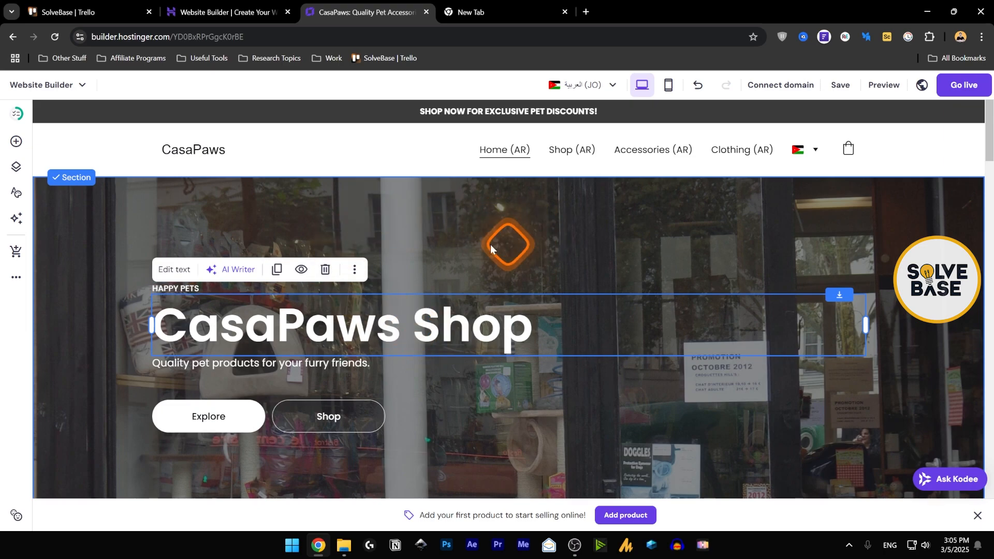
Step: Turn snap to guides back on for the hero section and shift the CasaPaws Shop heading slightly upward
click(284, 214)
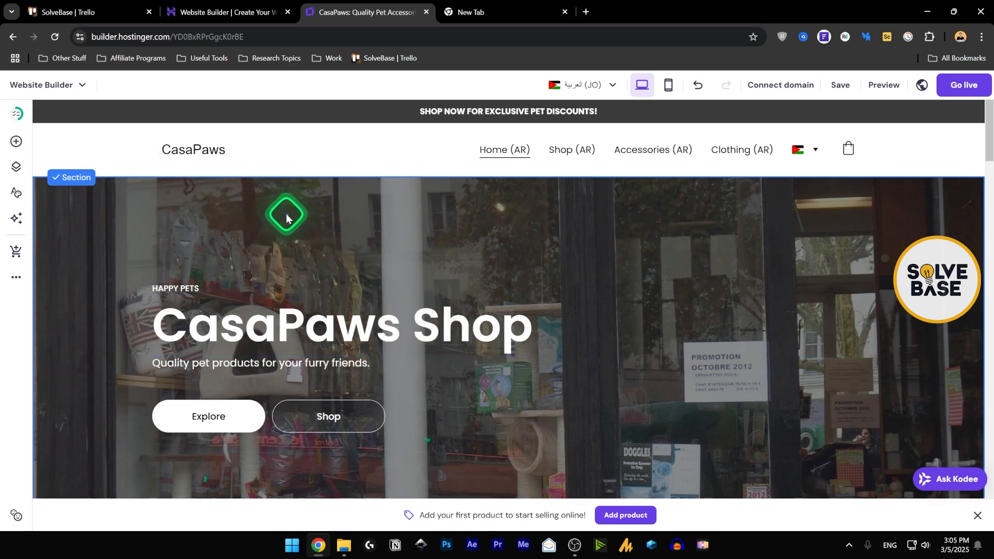
click(685, 202)
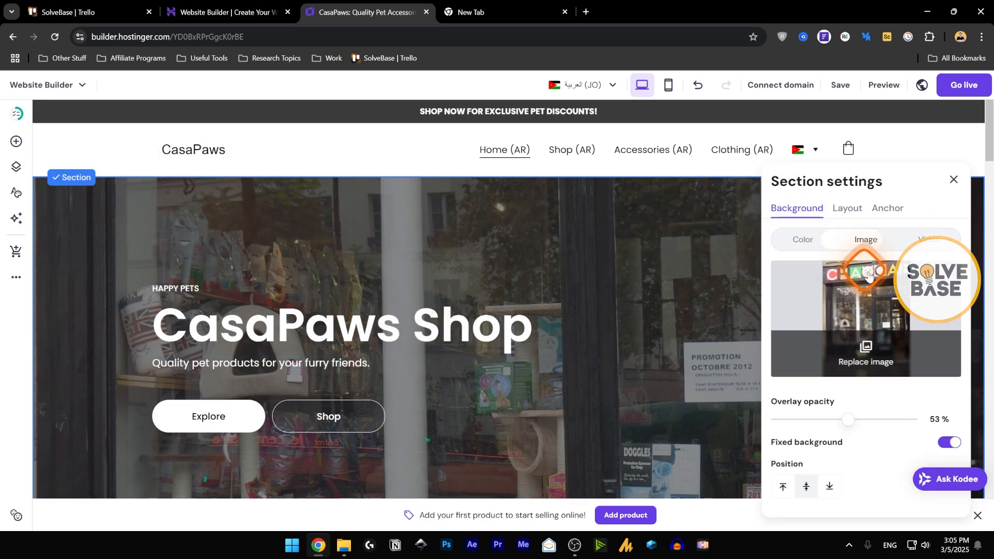
click(845, 208)
mouse_move(355, 324)
mouse_down()
mouse_move(355, 295)
mouse_move(351, 333)
mouse_up()
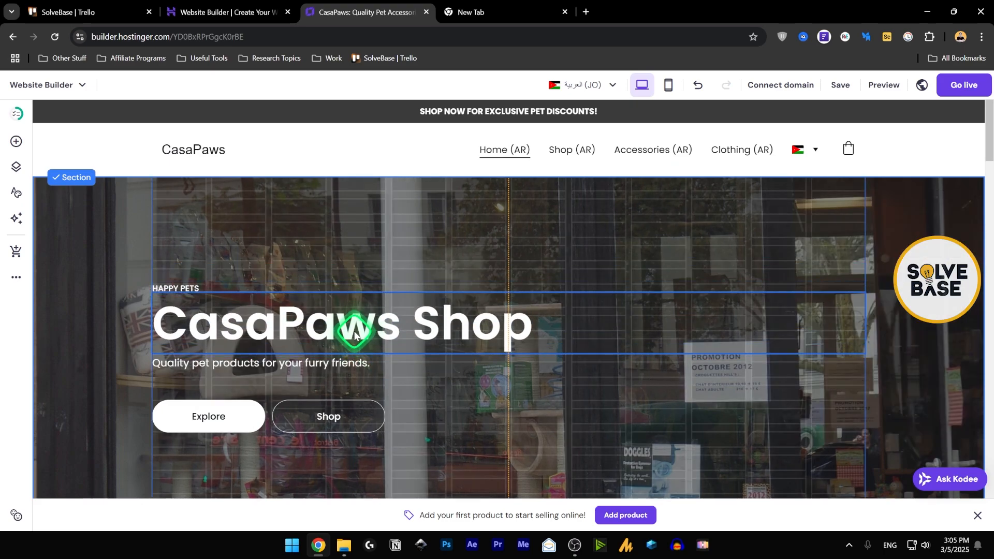
Step: Narrow the CasaPaws Shop heading's text box to fit its text and view the text formatting options
drag(333, 291, 539, 321)
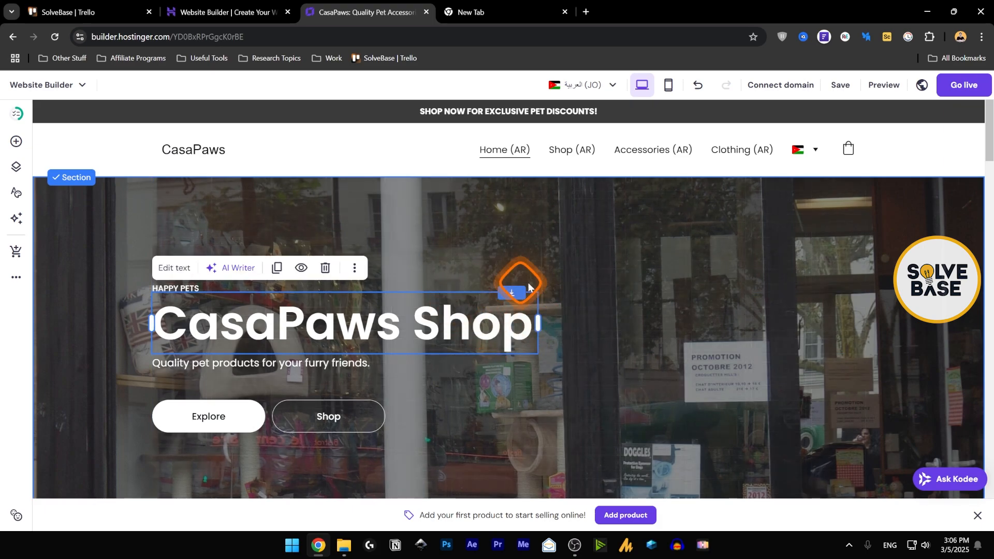
drag(393, 326, 171, 269)
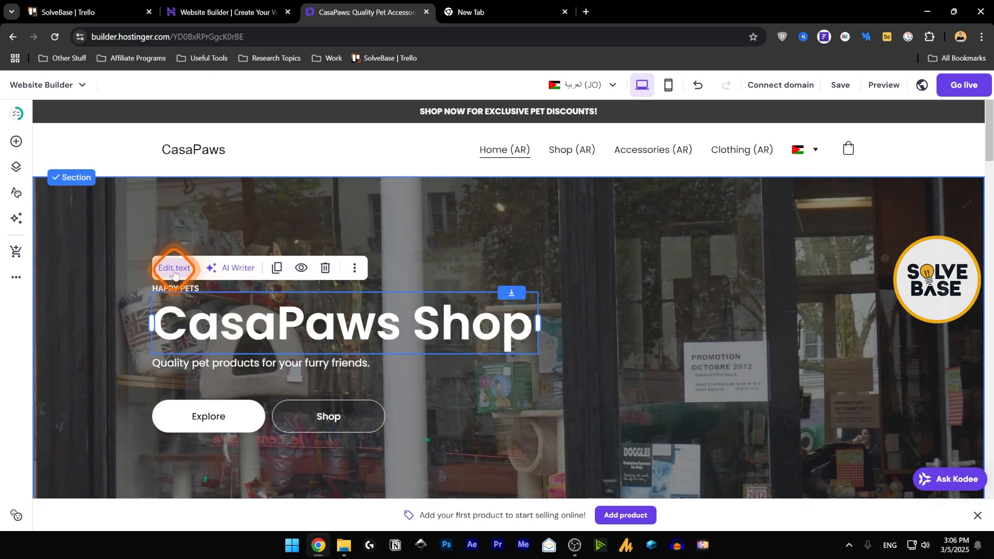
double_click(243, 326)
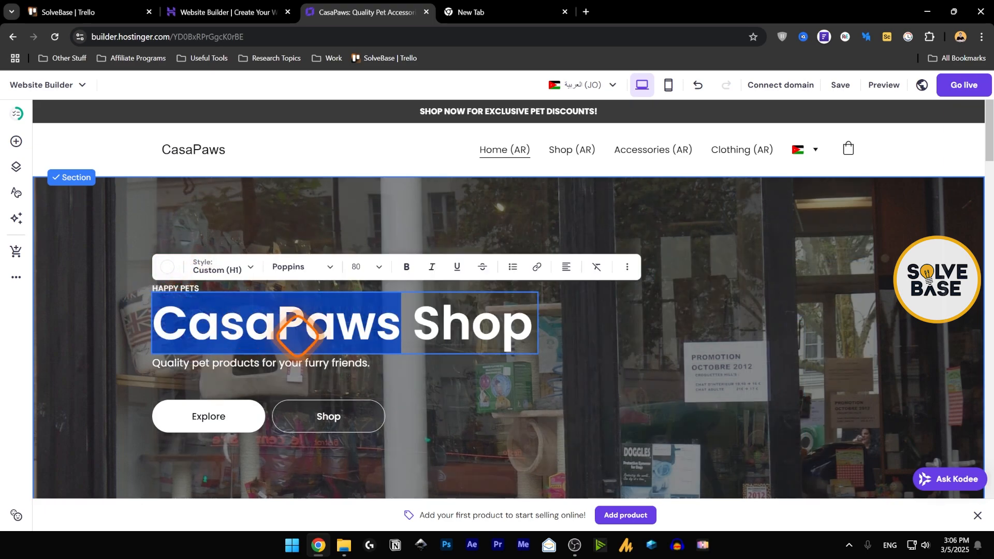
click(594, 319)
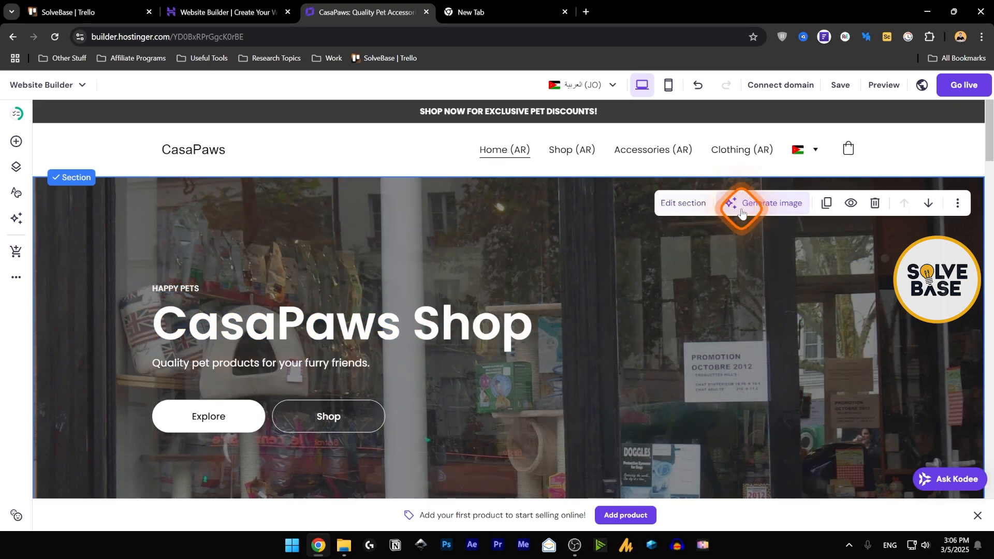
Step: Examine the hero section's anchor settings and how the page runs from the hero buttons to the Stylish Pet Clothing section
click(697, 203)
click(886, 181)
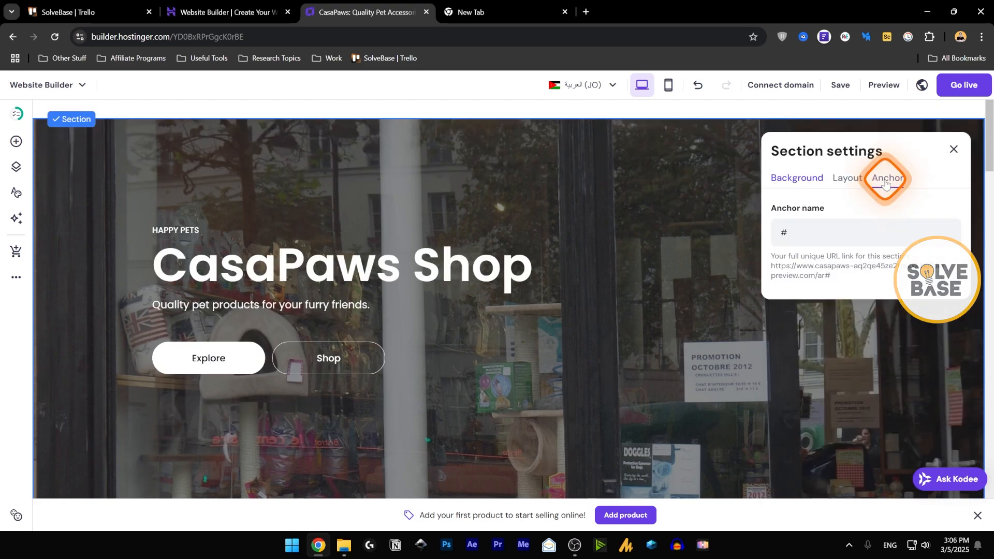
scroll(532, 249, down, 9)
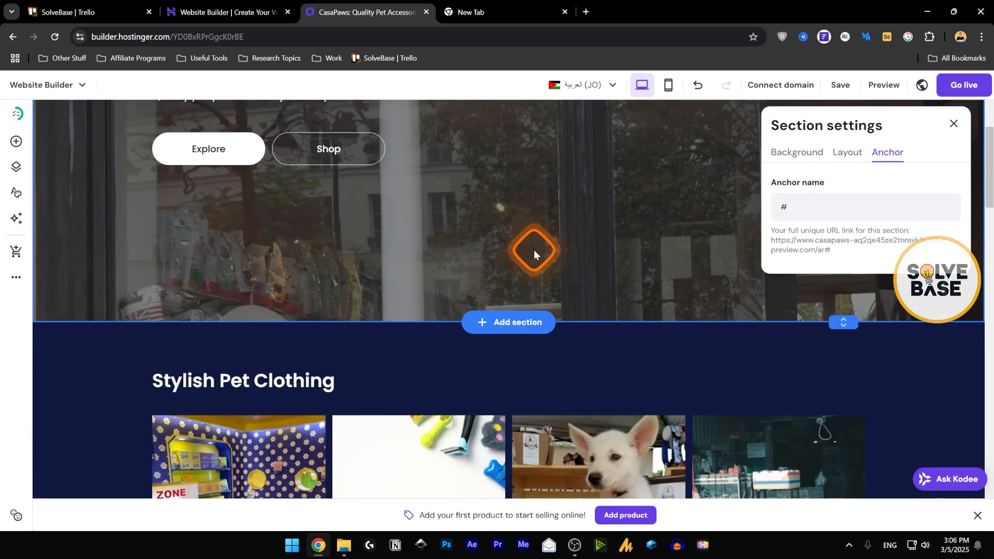
scroll(525, 247, up, 10)
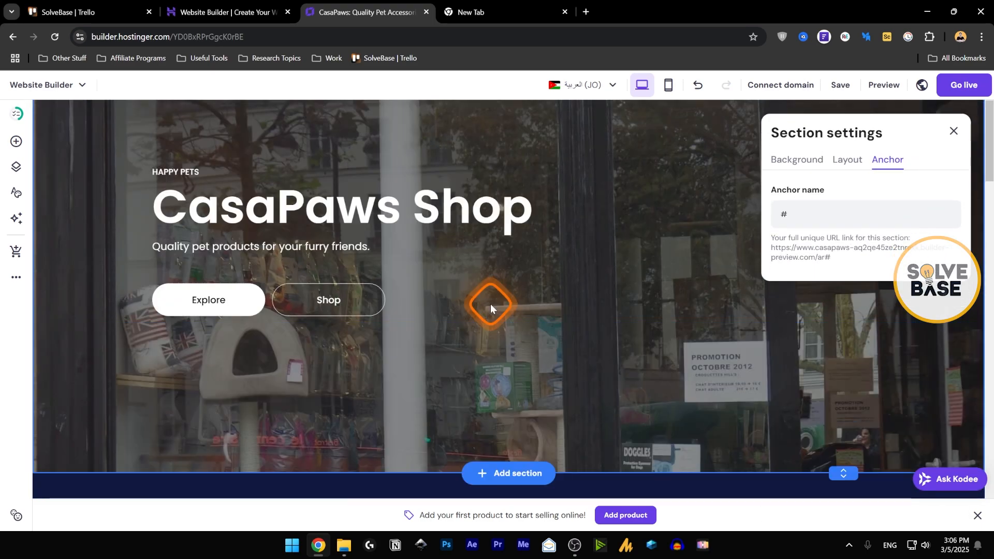
scroll(477, 312, down, 2)
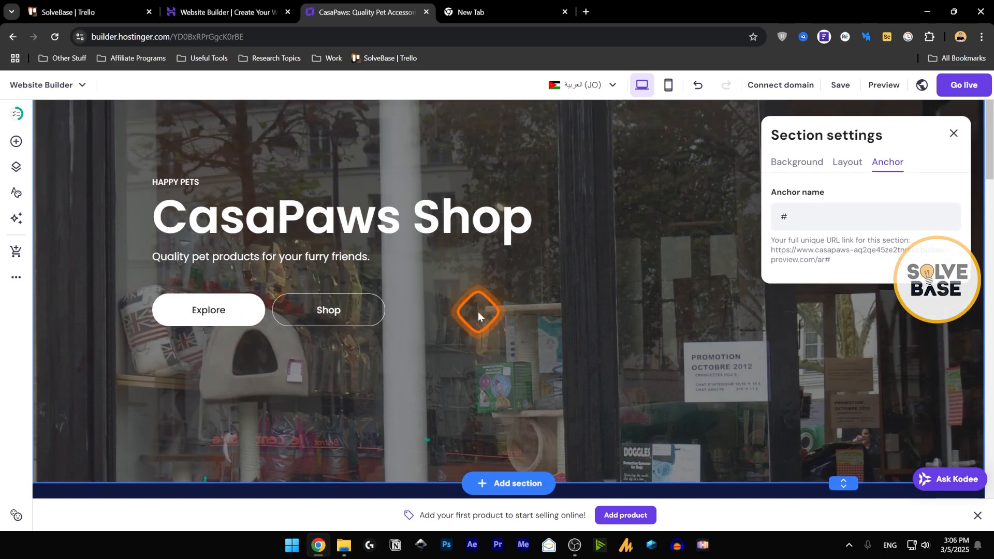
scroll(455, 334, up, 1)
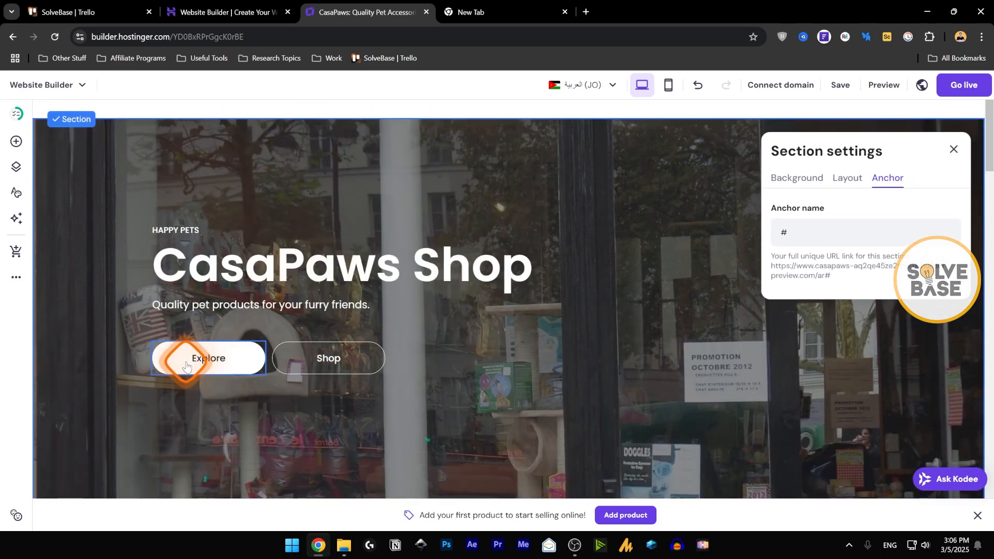
scroll(453, 304, down, 2)
scroll(453, 303, down, 6)
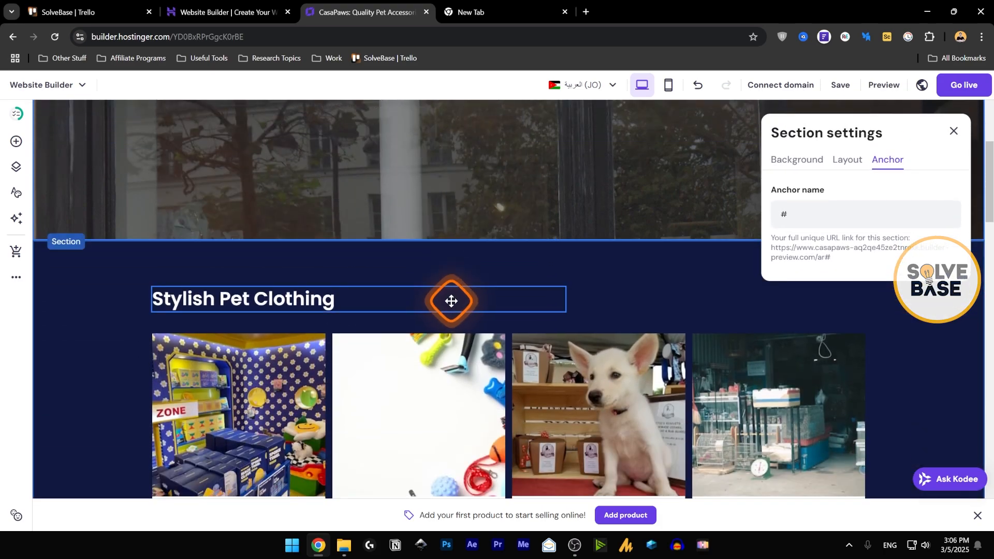
scroll(451, 300, down, 1)
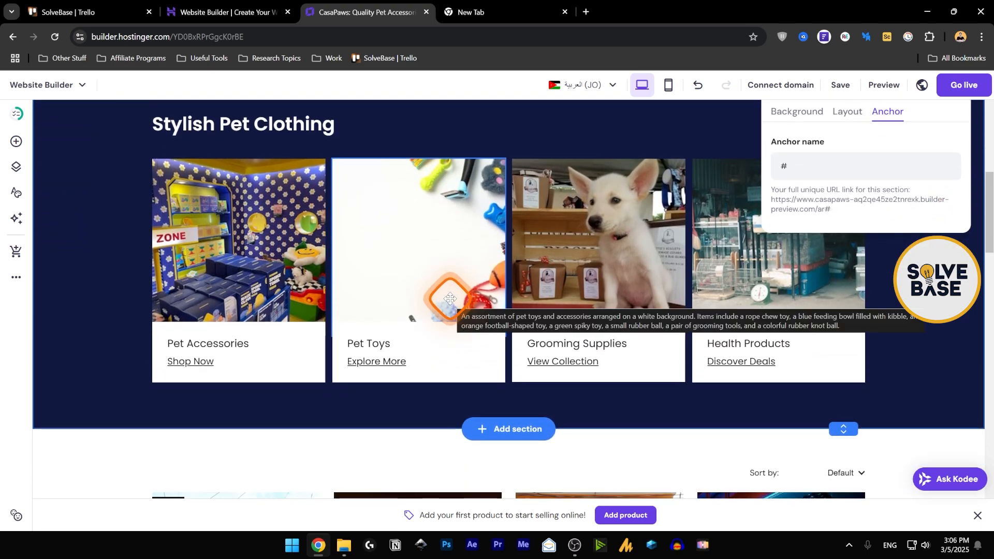
scroll(450, 299, up, 6)
scroll(405, 310, down, 6)
scroll(398, 311, up, 8)
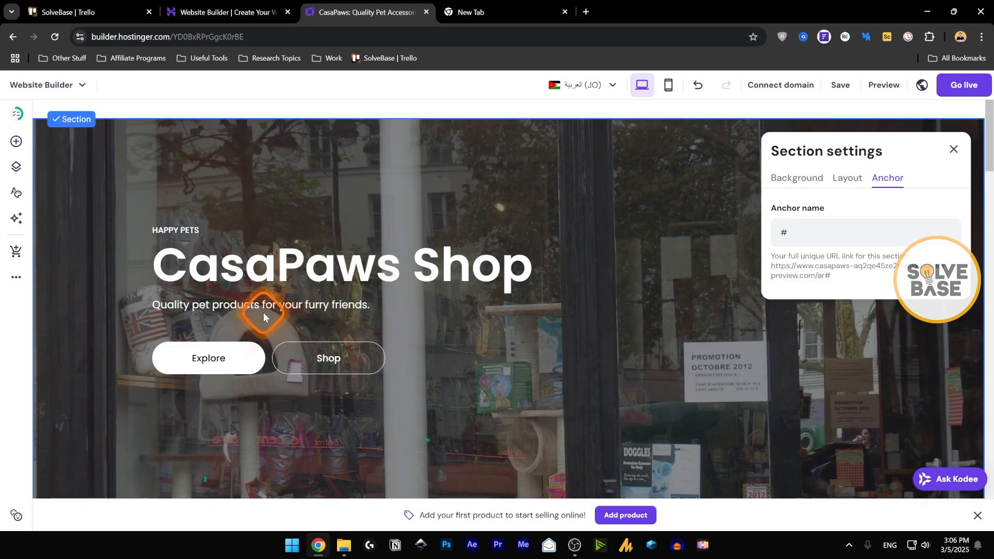
scroll(259, 315, down, 4)
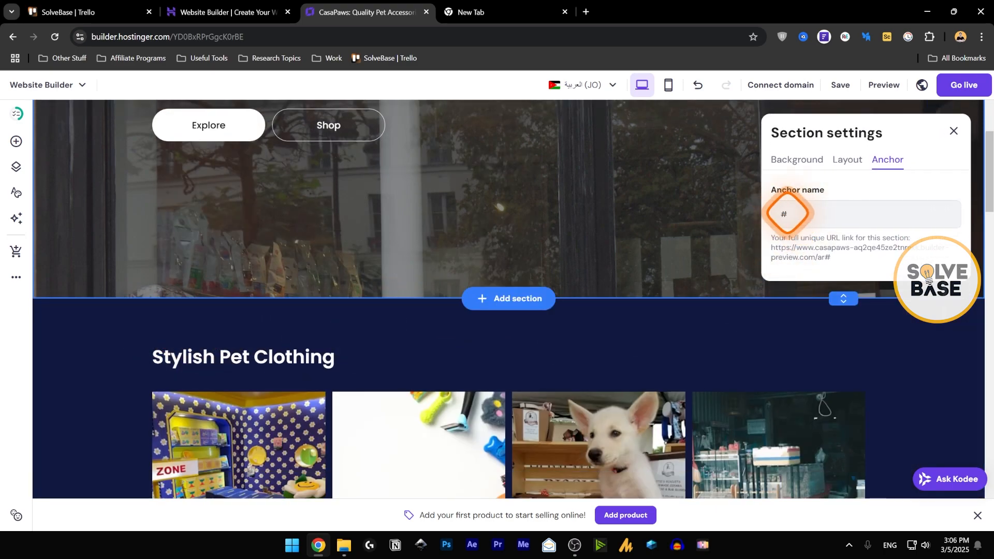
scroll(202, 267, up, 2)
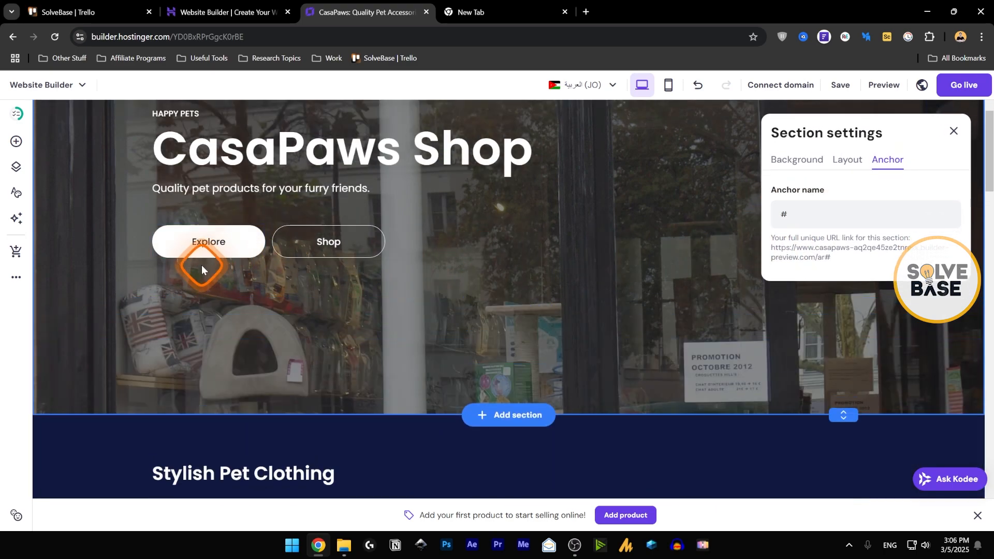
Step: Set the Explore button's link type to Section, check its section choices and close the button settings
click(220, 245)
click(192, 199)
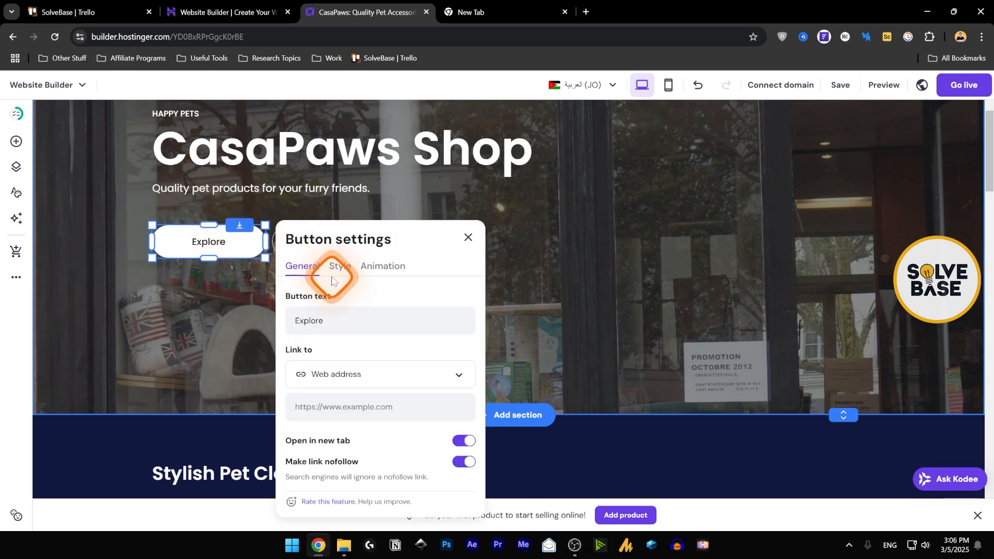
scroll(358, 303, down, 1)
click(371, 317)
click(325, 393)
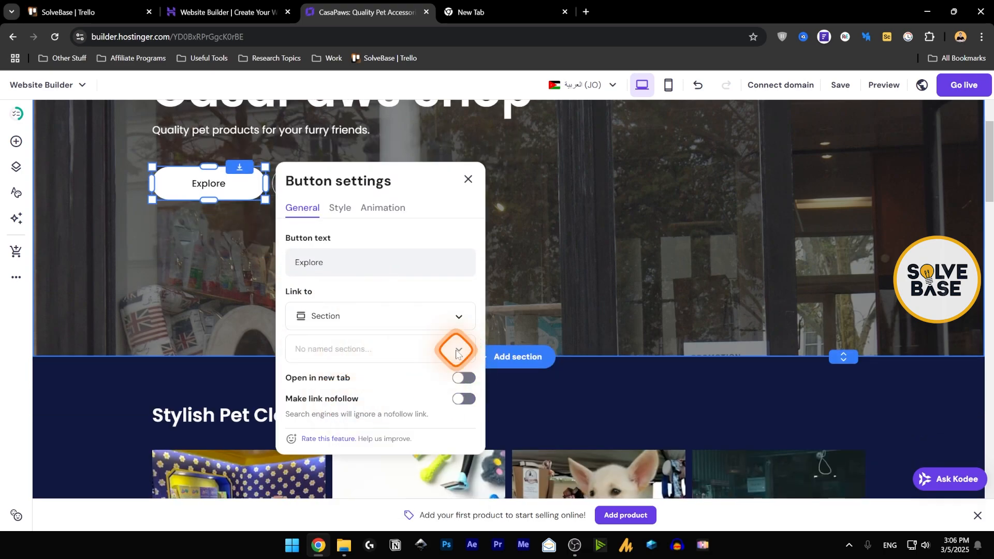
click(476, 188)
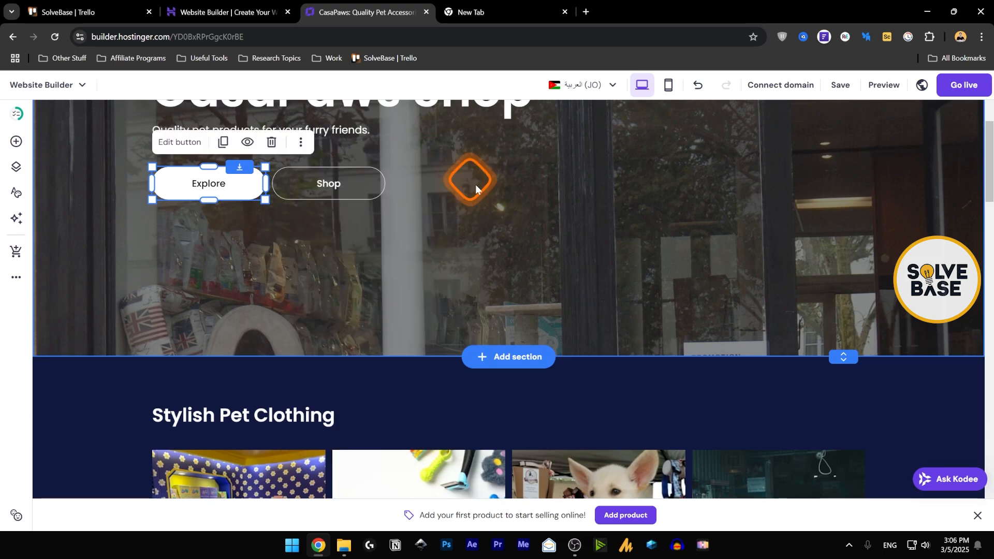
Step: Set the anchor name of the Stylish Pet Clothing section to #stylish
click(332, 373)
click(676, 387)
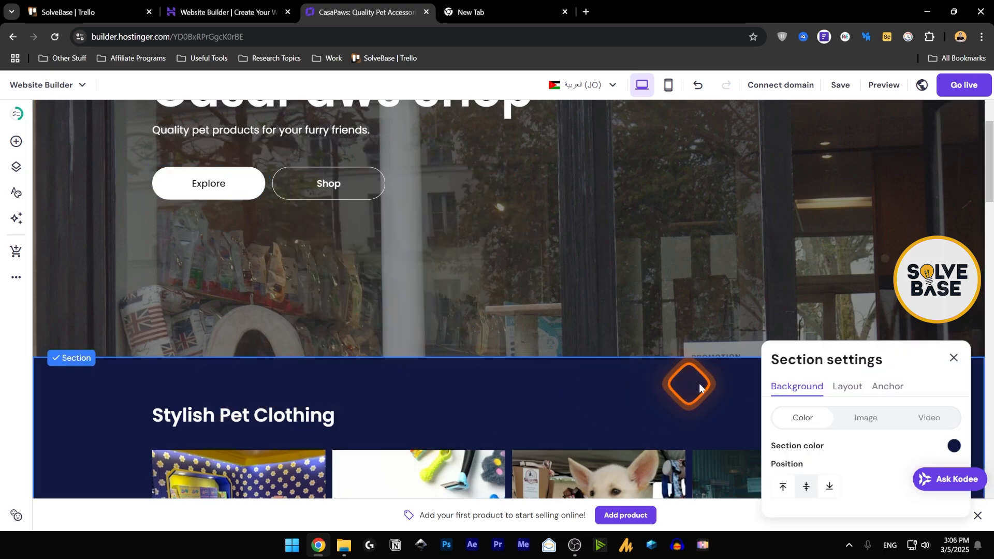
scroll(799, 382, down, 1)
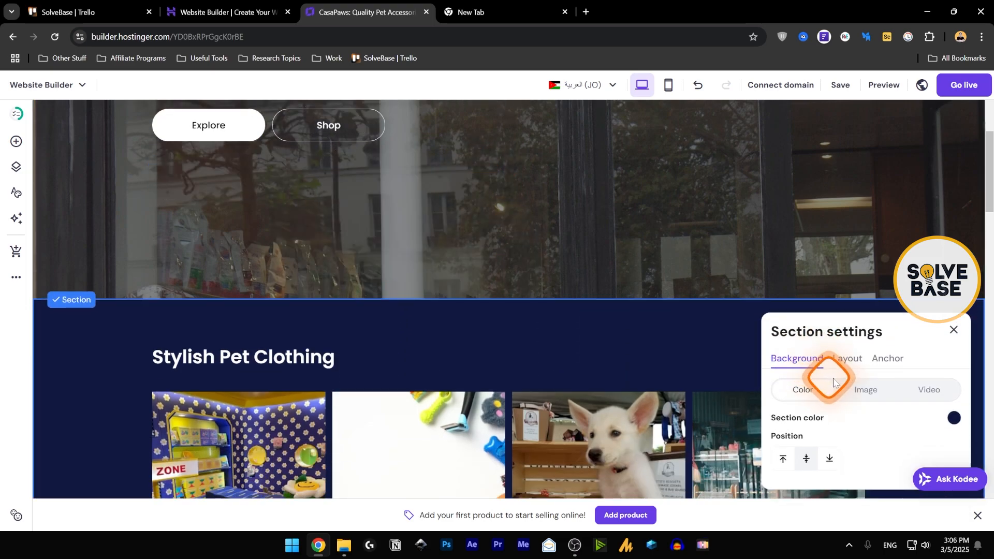
click(889, 360)
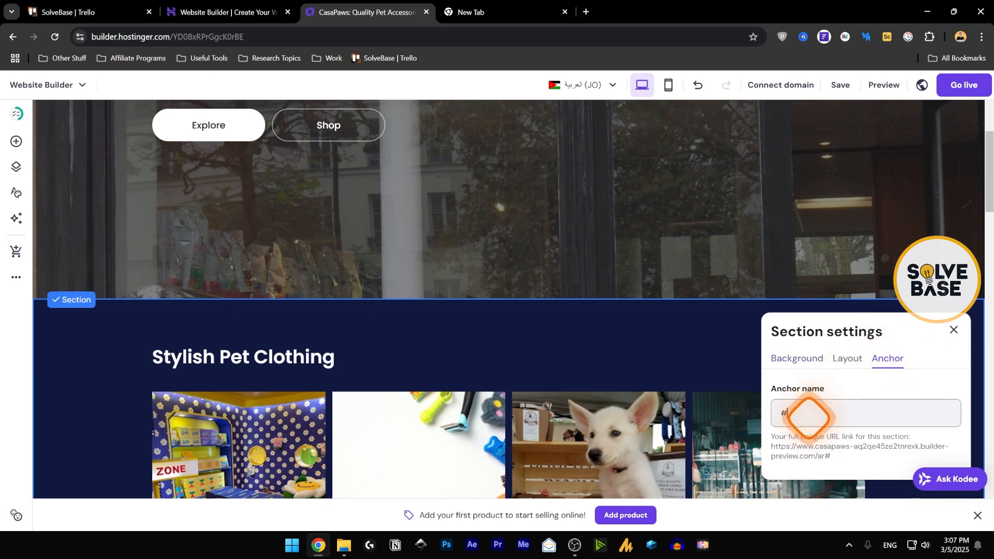
click(810, 418)
text(stylish)
scroll(895, 372, down, 1)
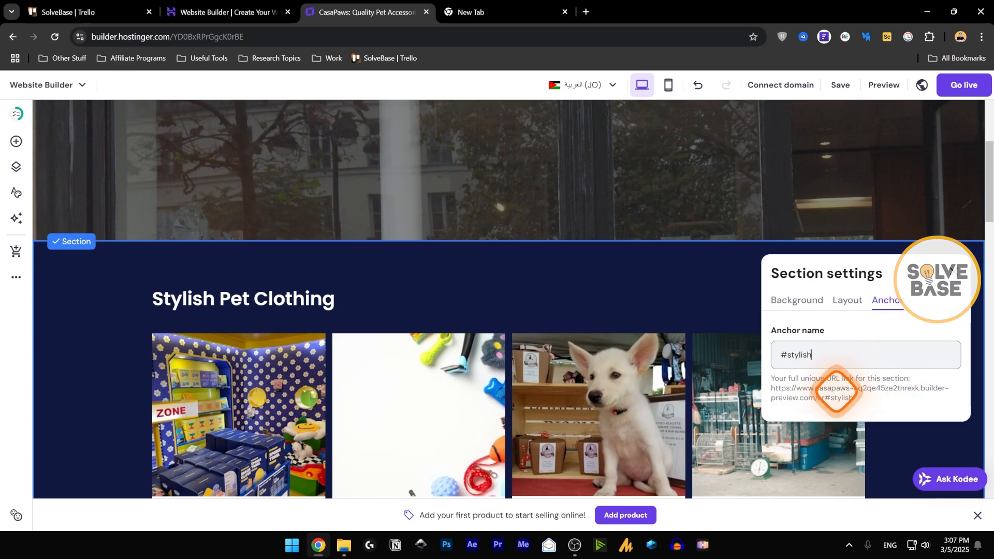
Step: Copy the Stylish Pet Clothing section's full anchor URL and save the website
triple_click(836, 391)
key(ctrl+c)
click(859, 402)
triple_click(805, 398)
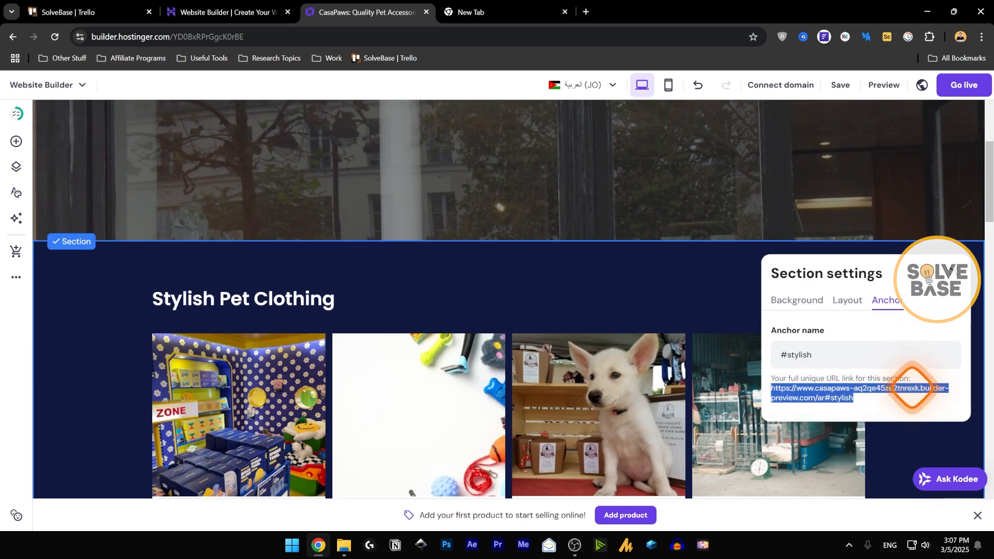
click(800, 86)
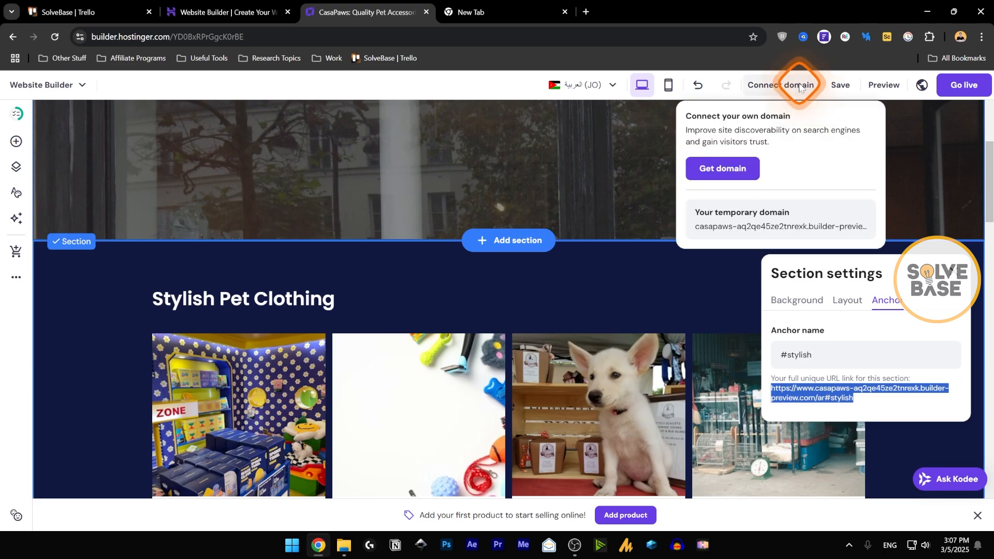
click(841, 85)
Step: Link the hero's Explore button to the stylish section of the Home (AR) page and close its settings
scroll(588, 293, up, 4)
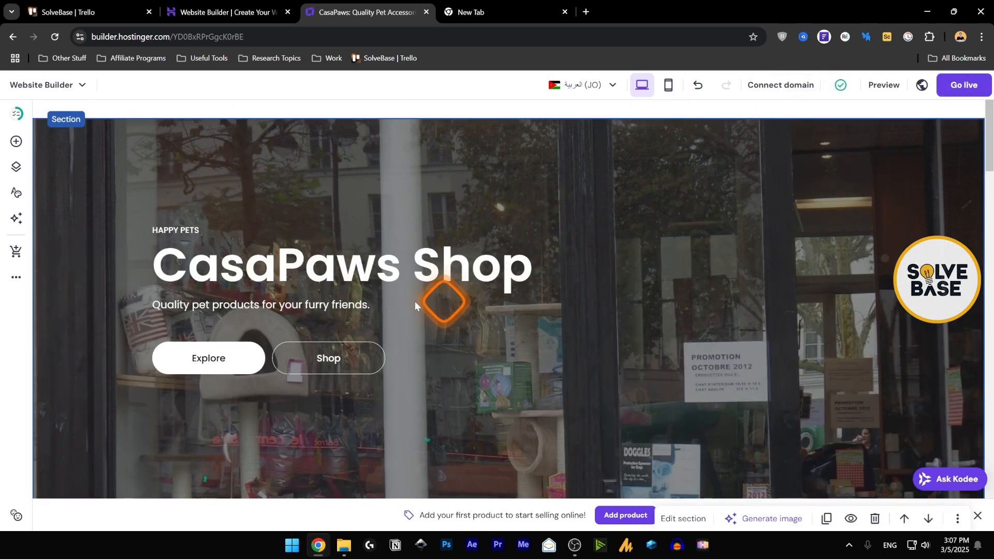
click(220, 303)
click(308, 276)
double_click(202, 296)
click(352, 378)
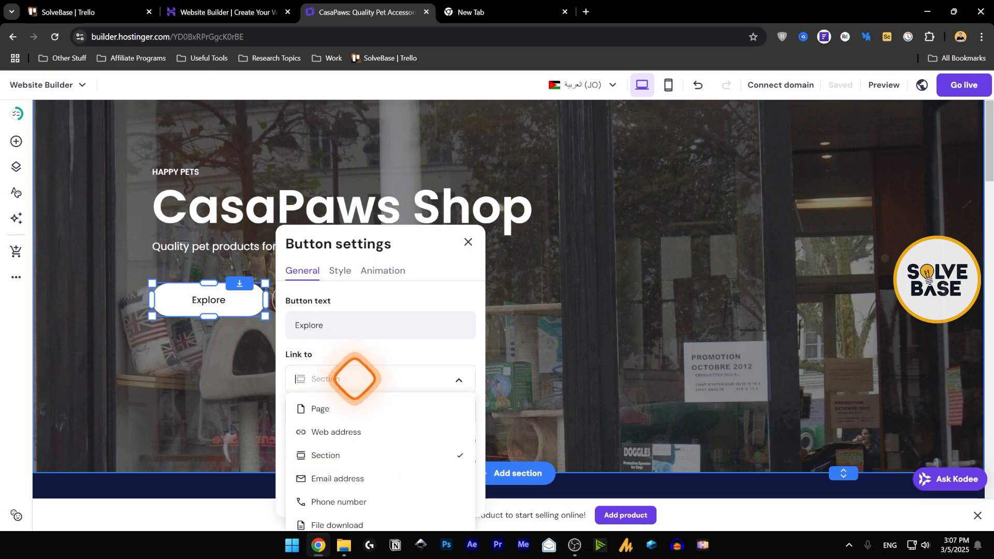
click(350, 451)
click(367, 414)
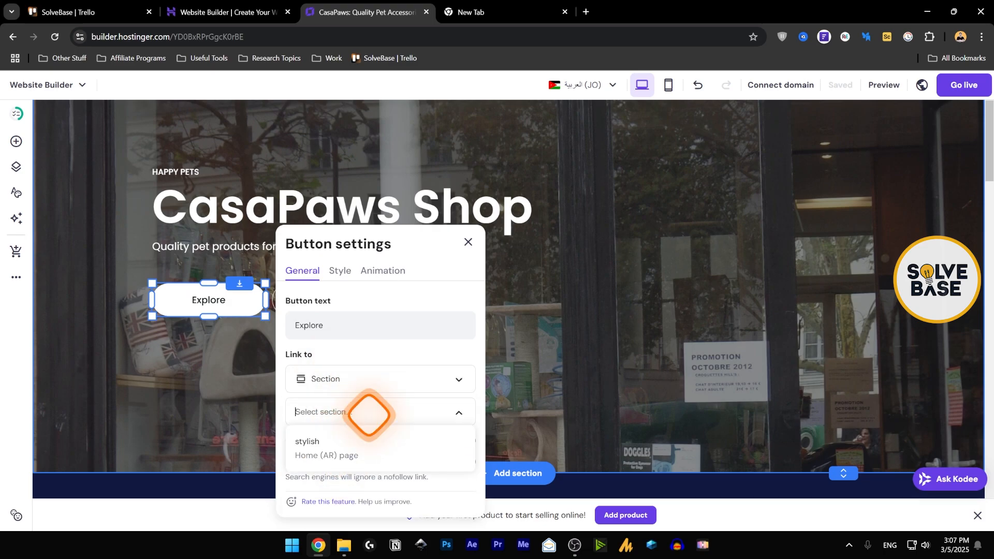
click(342, 449)
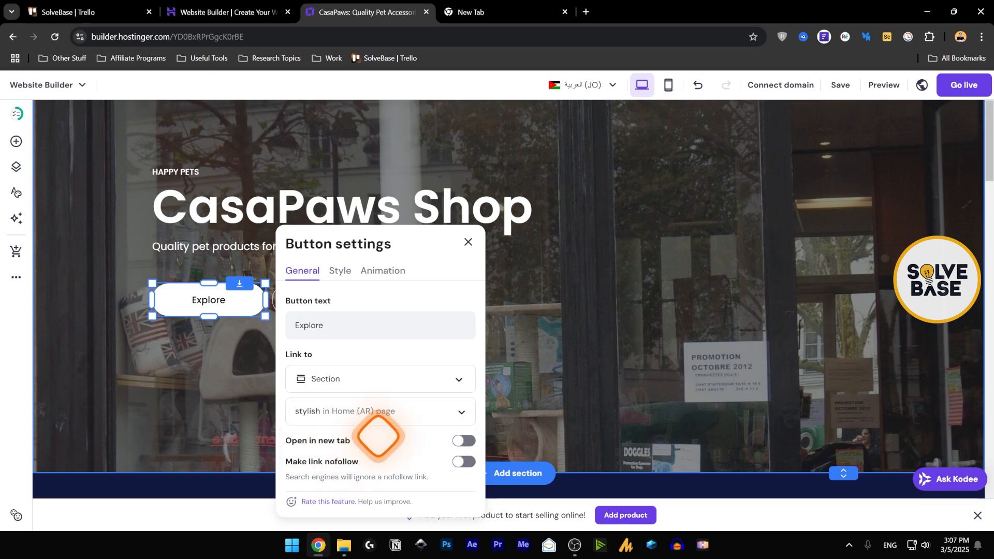
click(234, 424)
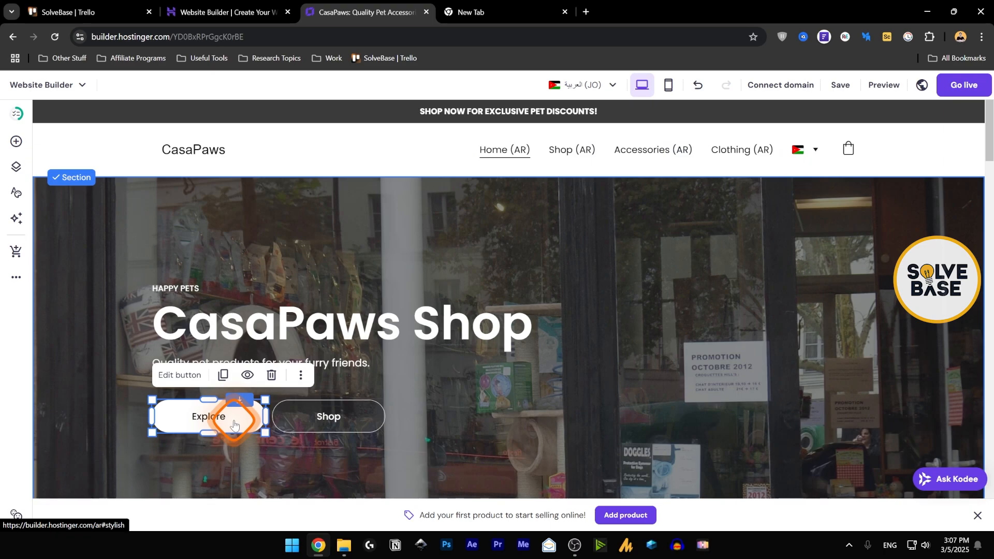
Step: Look over the Stylish Pet Clothing section and the product listing, and return to the hero section's options
scroll(422, 339, down, 9)
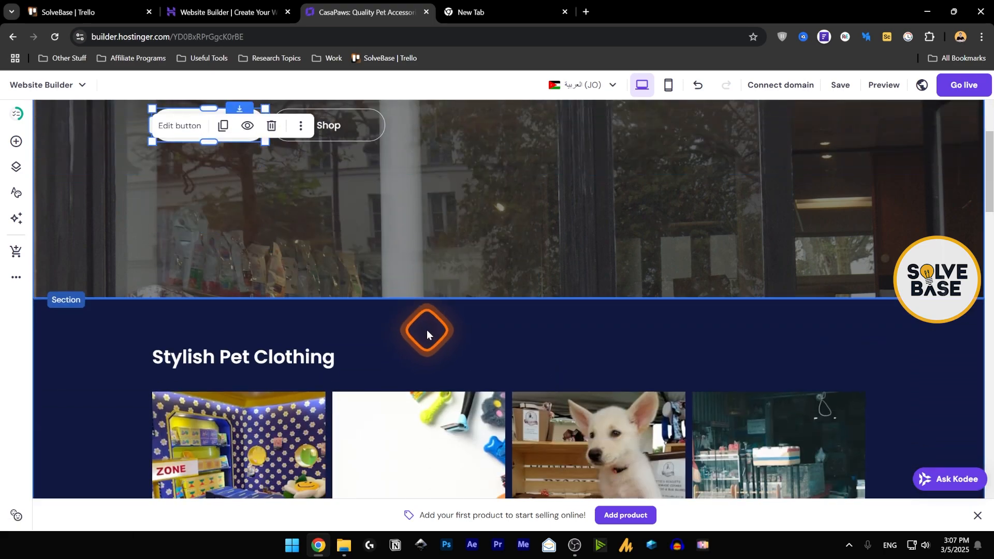
scroll(427, 330, down, 2)
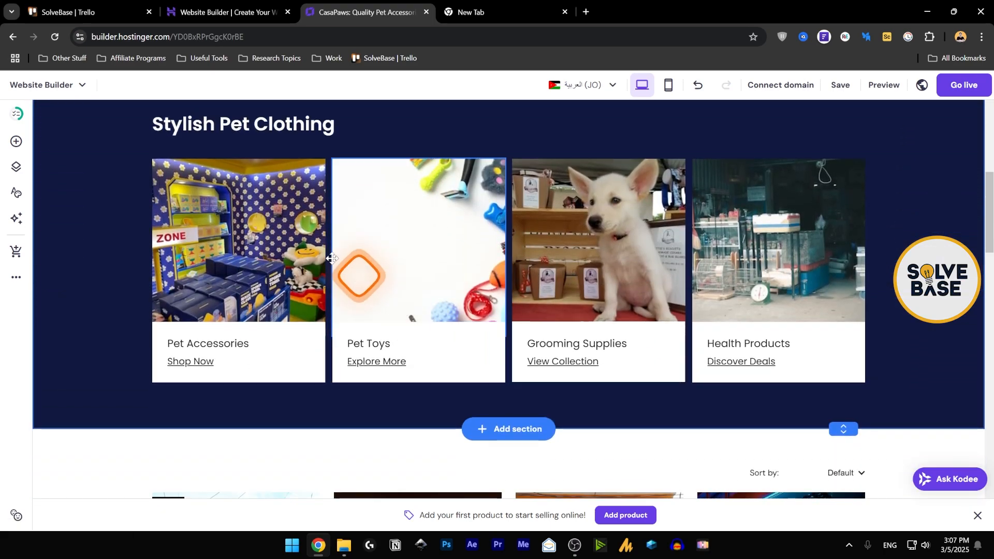
mouse_move(990, 234)
mouse_down()
mouse_move(992, 147)
mouse_move(991, 241)
mouse_up()
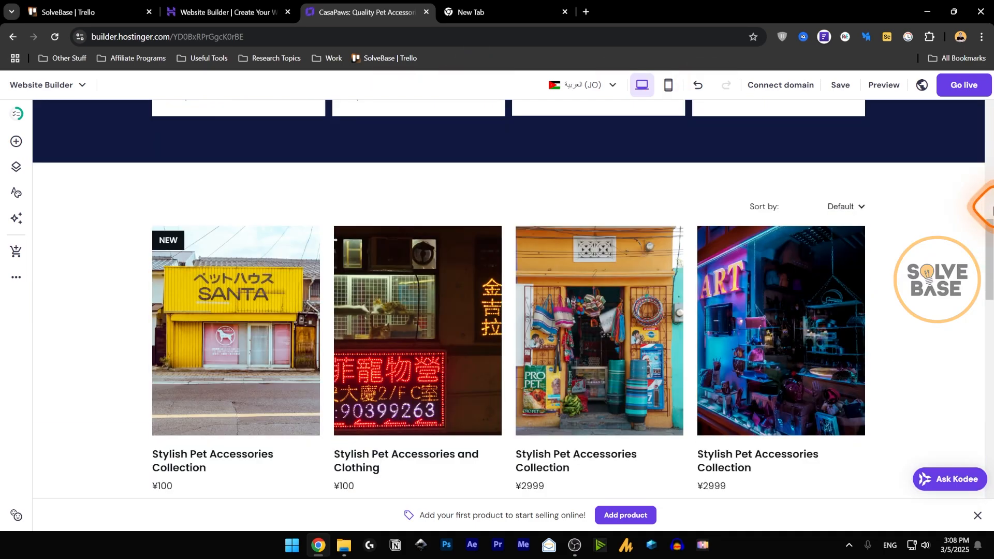
drag(993, 208, 766, 204)
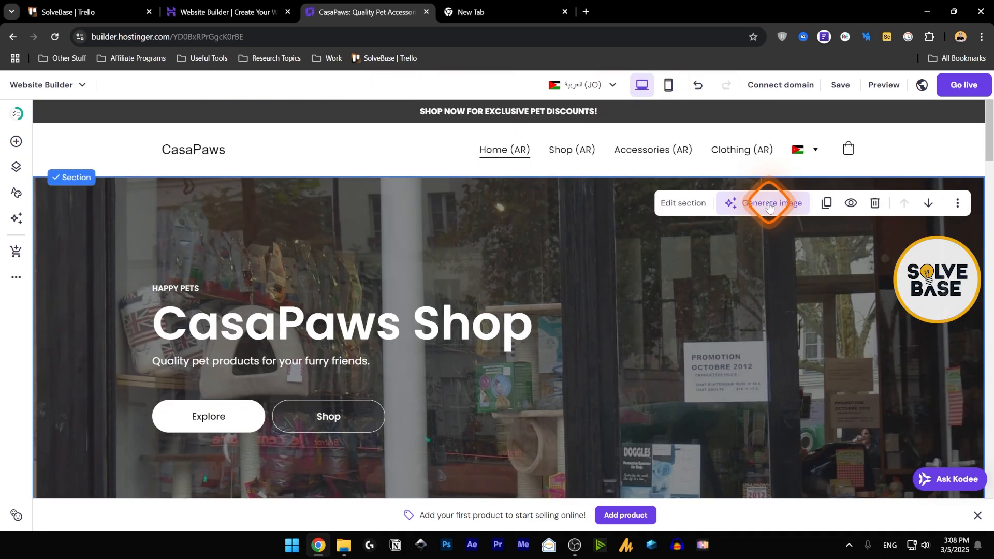
Step: Generate AI images for the hero section from the description "a dog playing in garden"
click(767, 204)
click(859, 273)
key(ctrl+v)
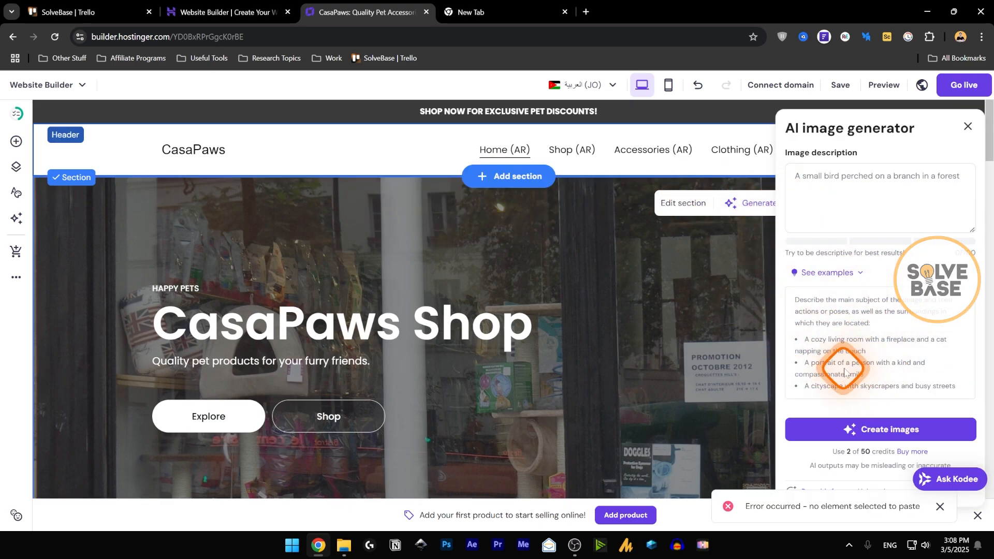
click(846, 187)
key(ctrl+v)
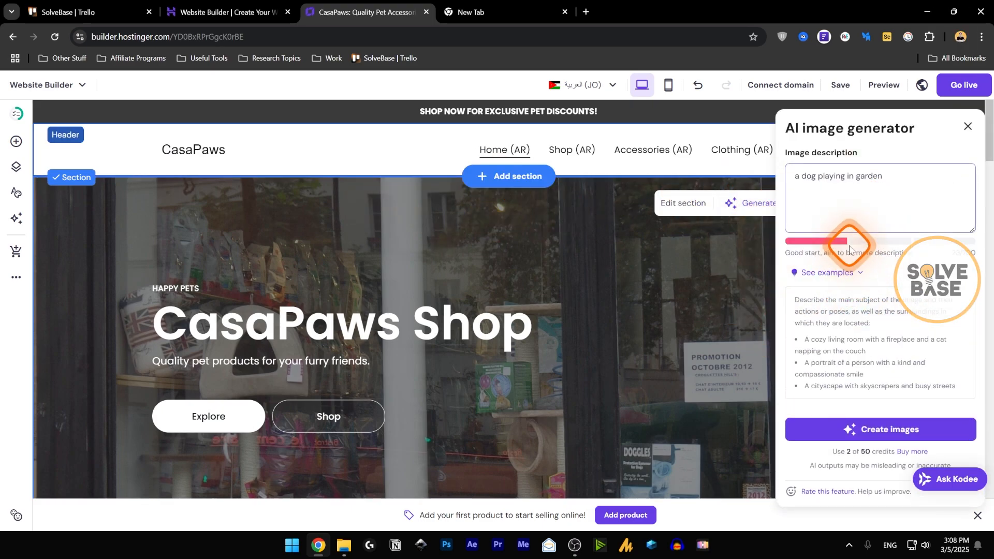
click(910, 430)
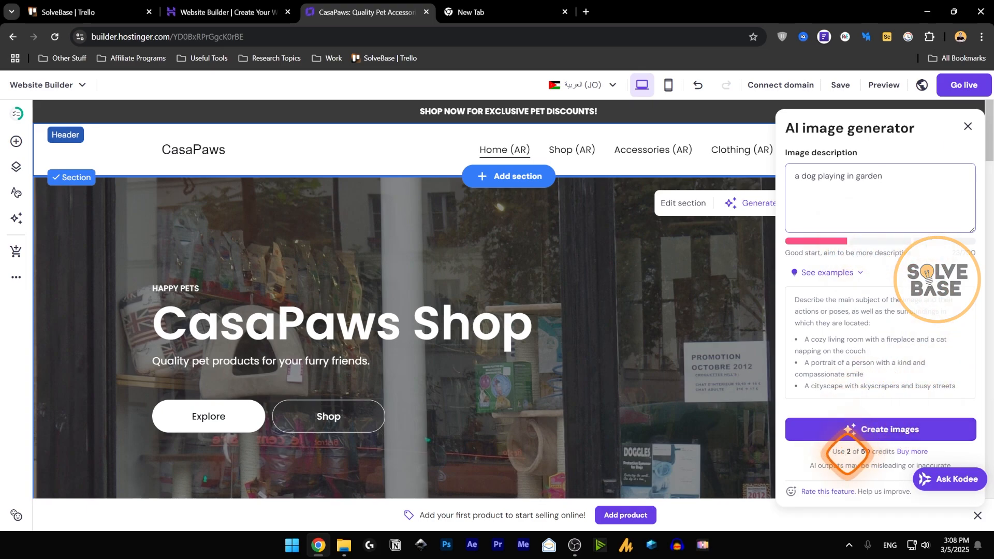
click(901, 433)
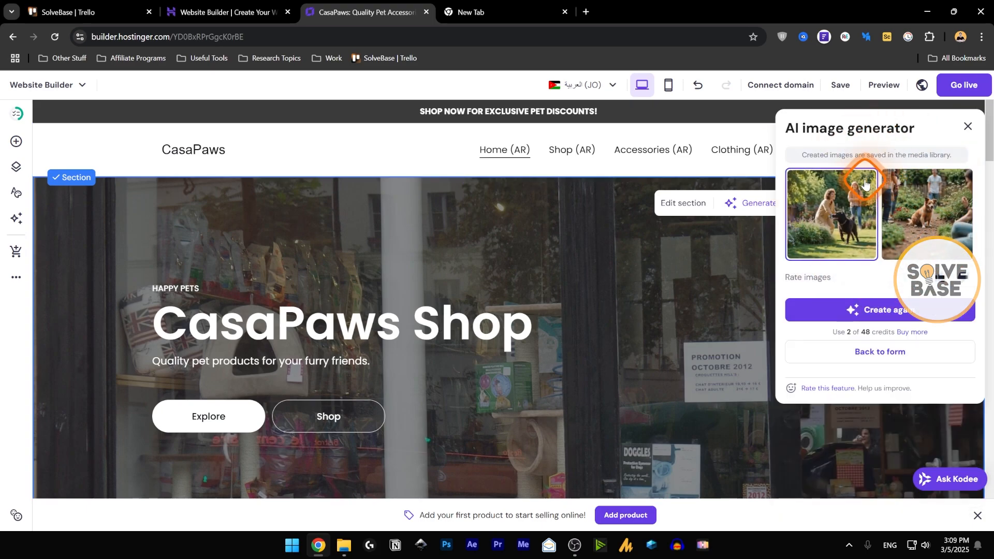
Step: Apply the generated image of the sitting brown dog as the hero background and close the AI image generator
click(922, 216)
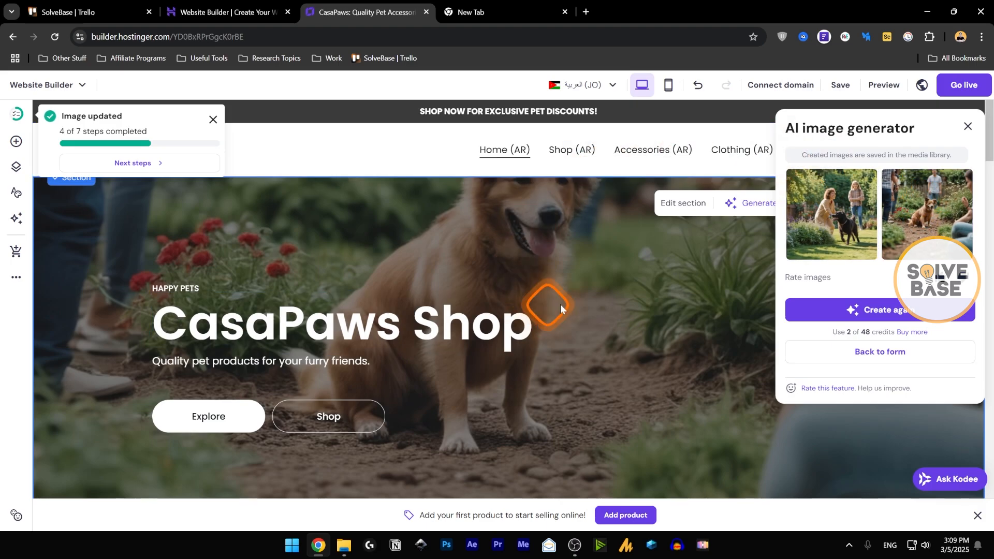
click(973, 130)
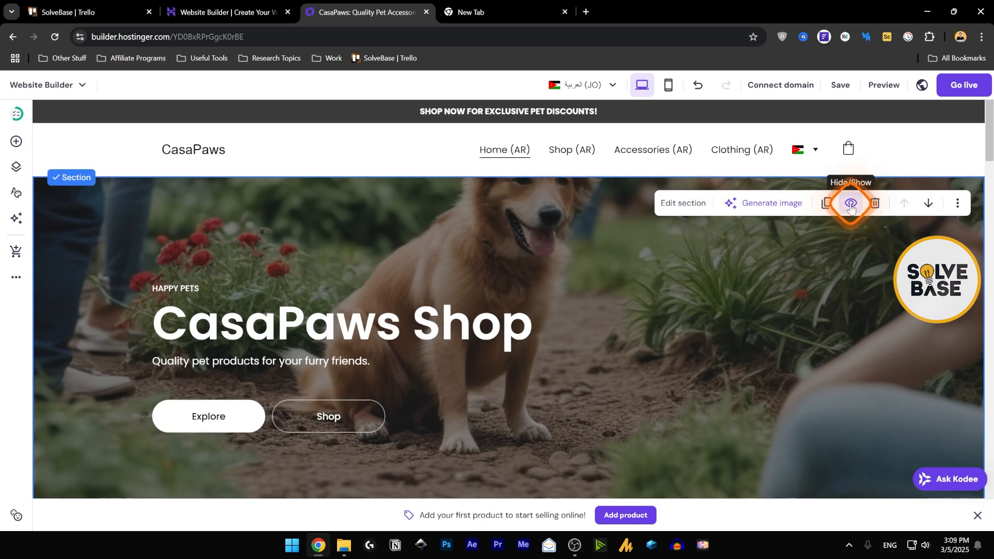
click(958, 203)
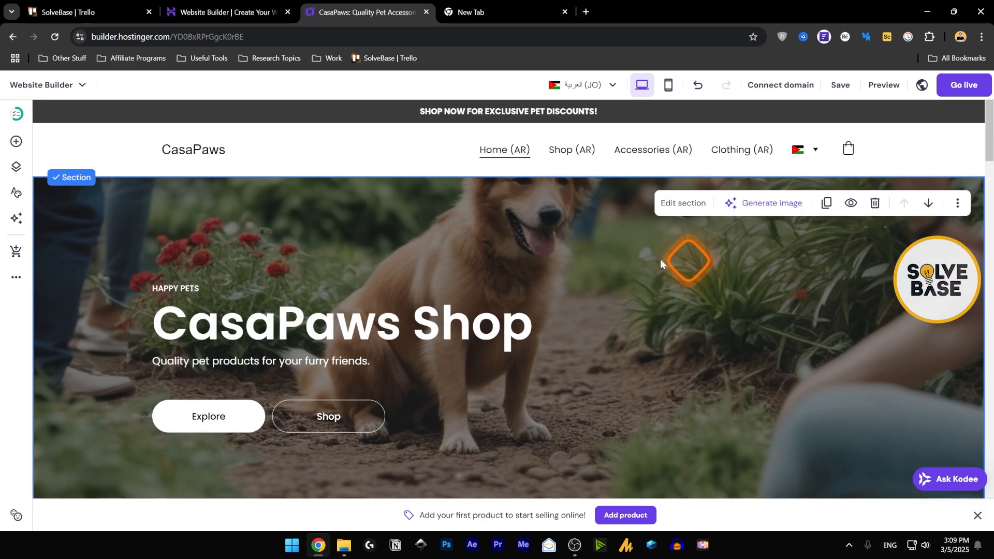
Step: View the AI section creation form for a new section below the hero and close it
scroll(548, 258, down, 3)
scroll(548, 256, down, 3)
click(508, 297)
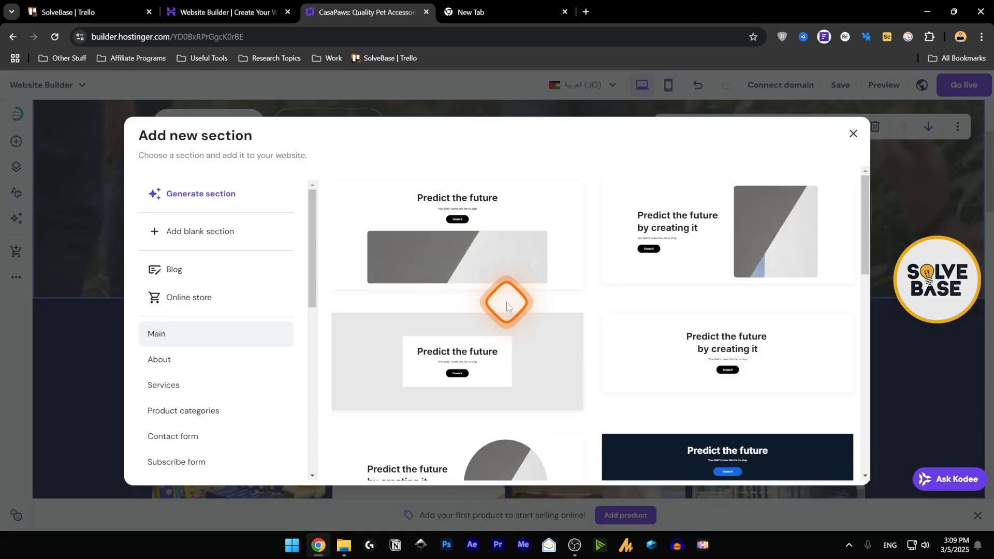
click(211, 200)
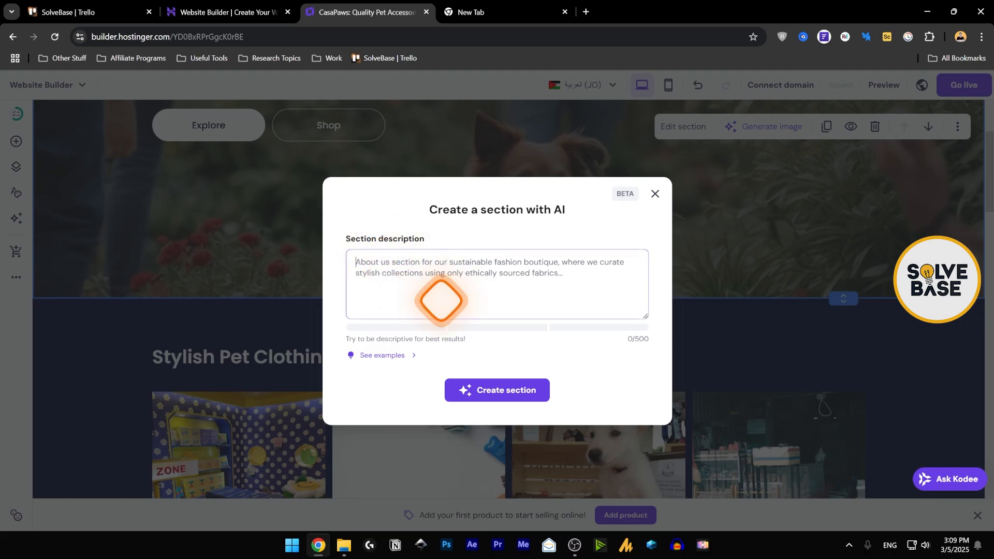
click(655, 194)
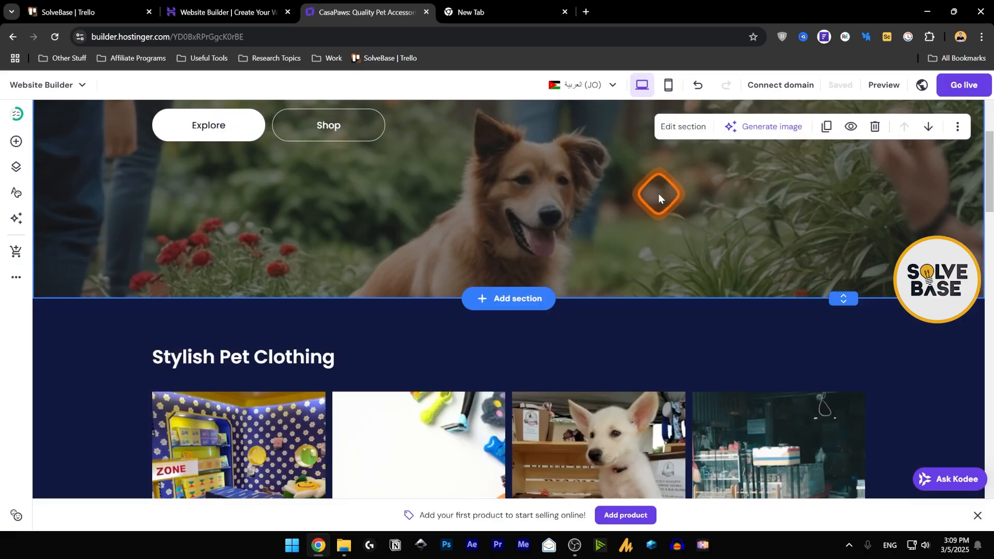
Step: Browse the Main and Online store section templates offered for insertion below the hero
click(516, 299)
scroll(493, 340, down, 5)
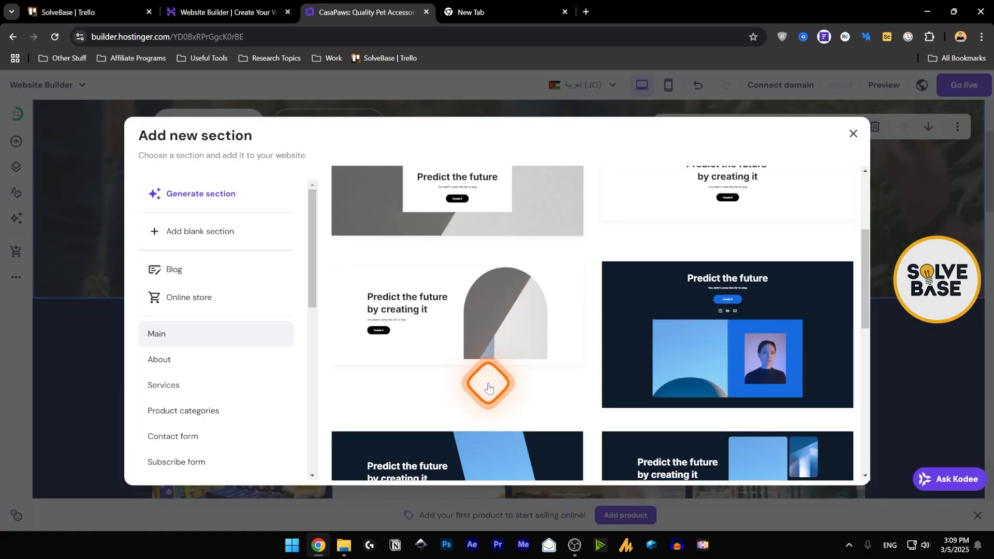
scroll(686, 339, down, 6)
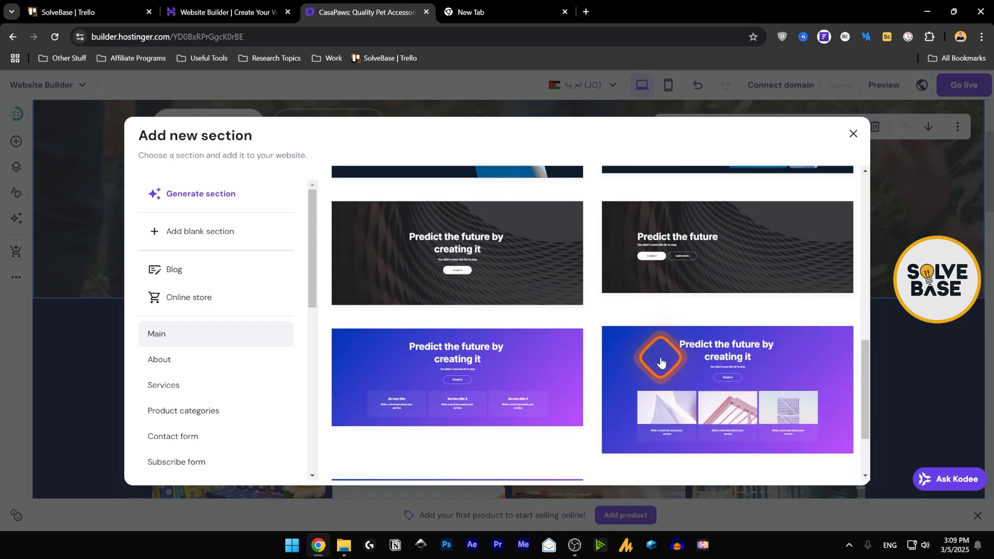
click(217, 303)
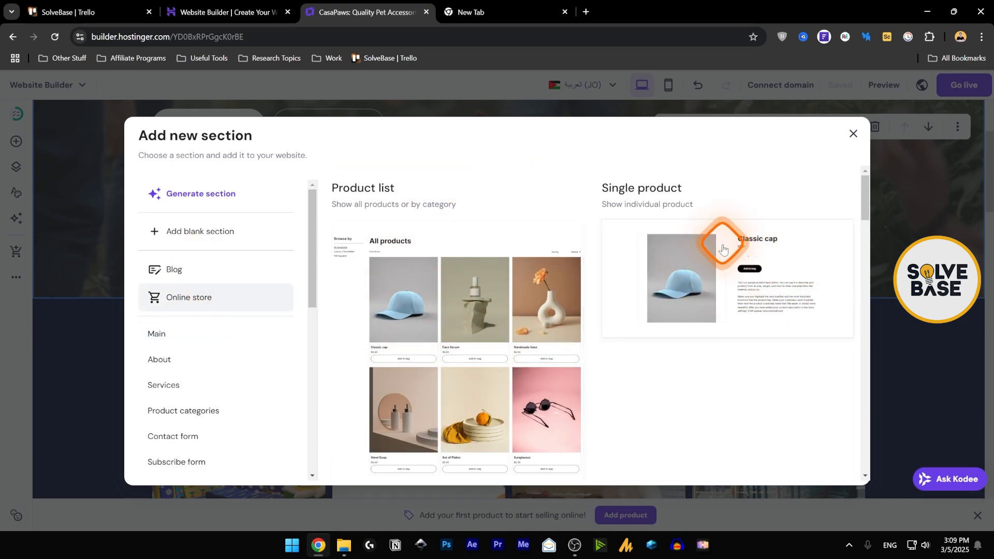
scroll(718, 274, down, 3)
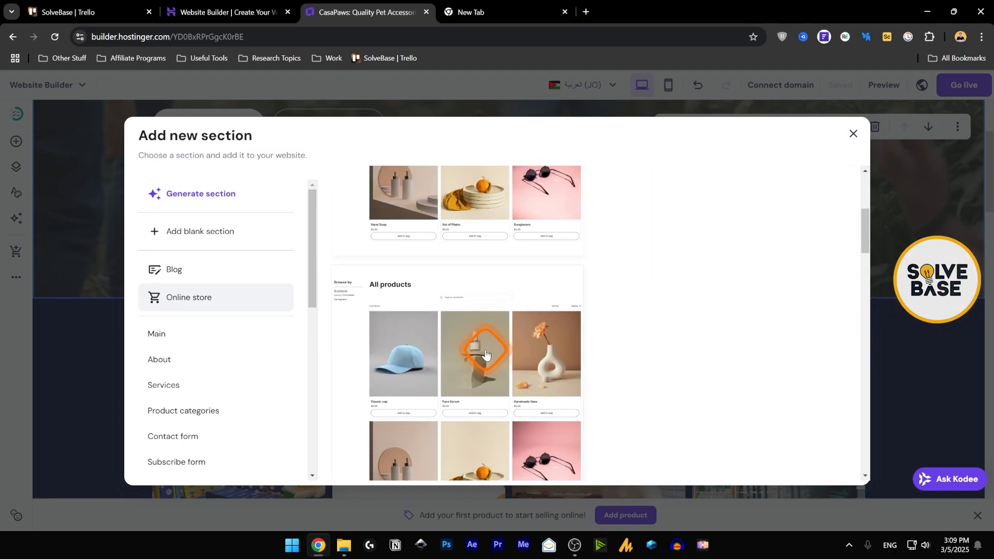
scroll(486, 353, up, 3)
scroll(503, 334, down, 4)
scroll(495, 323, up, 1)
scroll(492, 326, down, 3)
scroll(200, 342, down, 3)
Step: Browse the Map, Menu, Instagram Feed and Video section templates and close the section picker without adding one
click(200, 313)
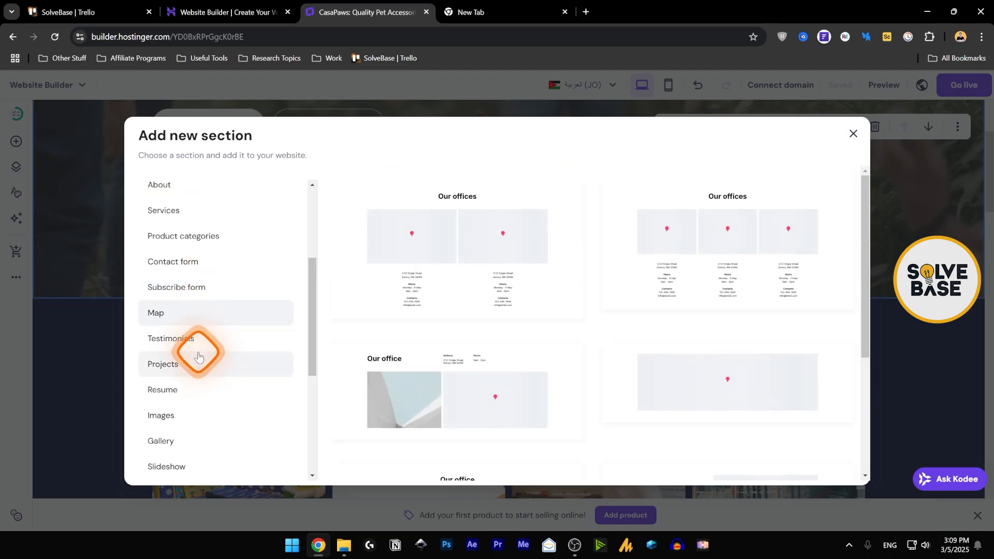
scroll(205, 329, down, 2)
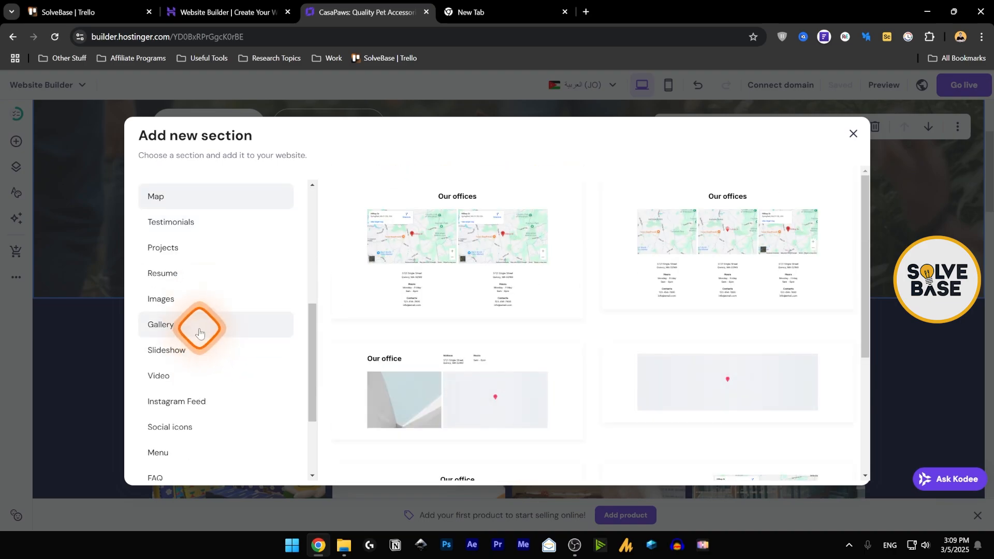
scroll(199, 334, down, 2)
click(201, 358)
click(201, 341)
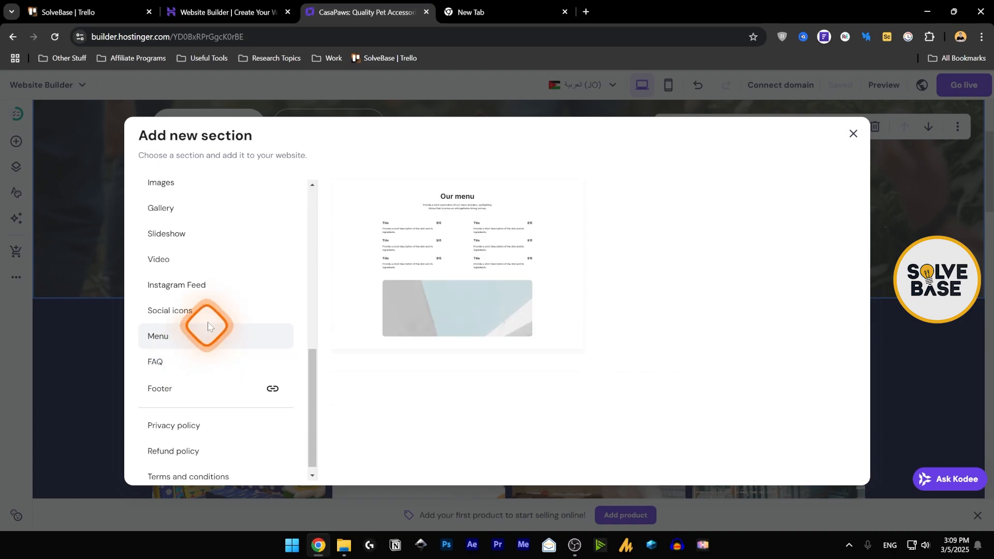
click(211, 309)
click(220, 286)
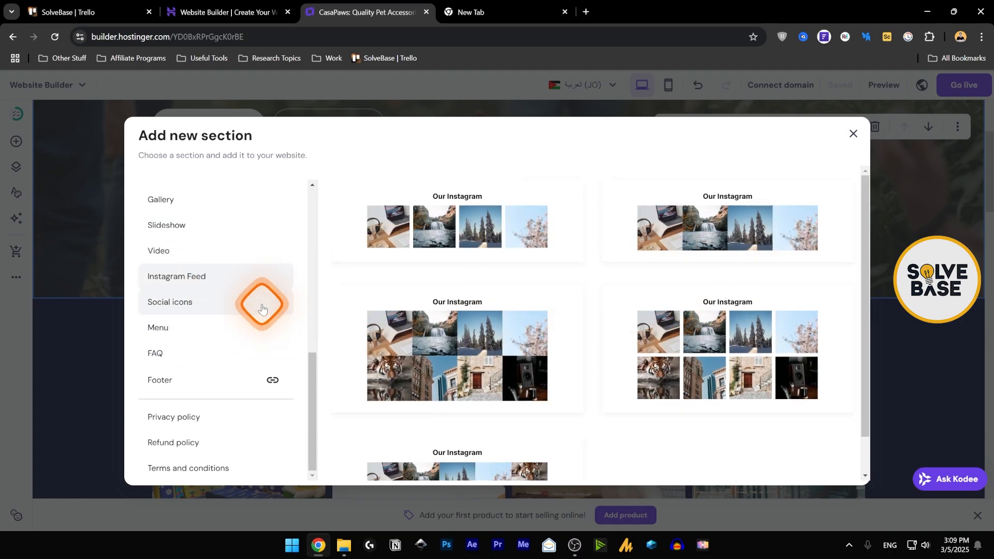
scroll(218, 336, up, 2)
click(199, 365)
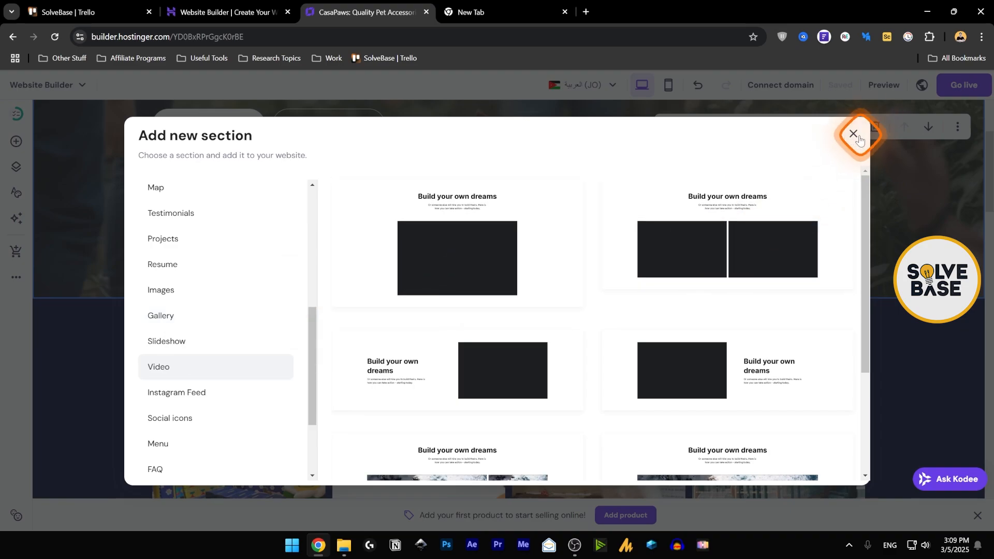
click(853, 133)
Step: Look over the product listing and surrounding sections down to the Welcome to CasaPaws Pet Store section
scroll(497, 262, down, 8)
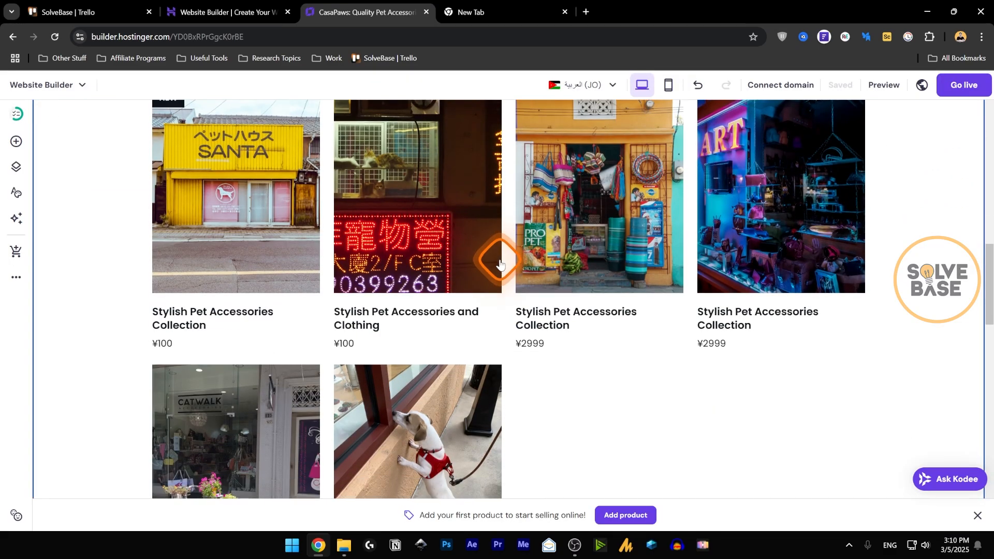
scroll(502, 261, down, 5)
scroll(829, 345, up, 5)
scroll(829, 345, up, 4)
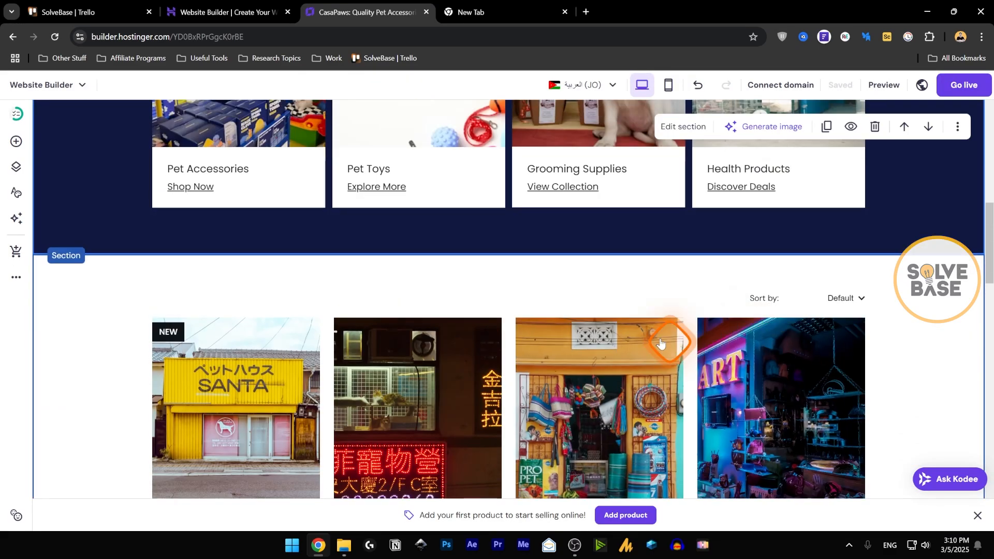
scroll(586, 259, up, 5)
scroll(735, 290, down, 8)
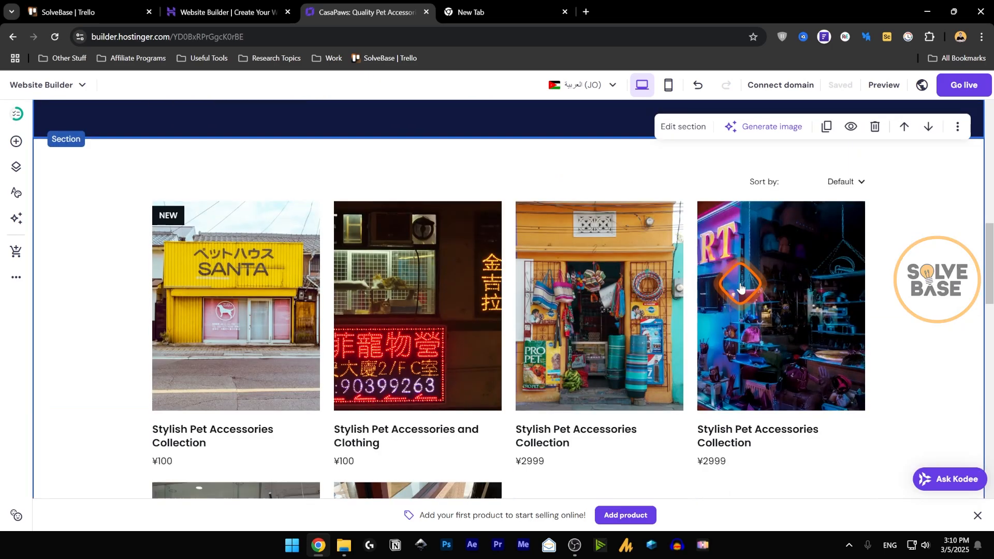
scroll(534, 207, down, 4)
scroll(540, 211, down, 3)
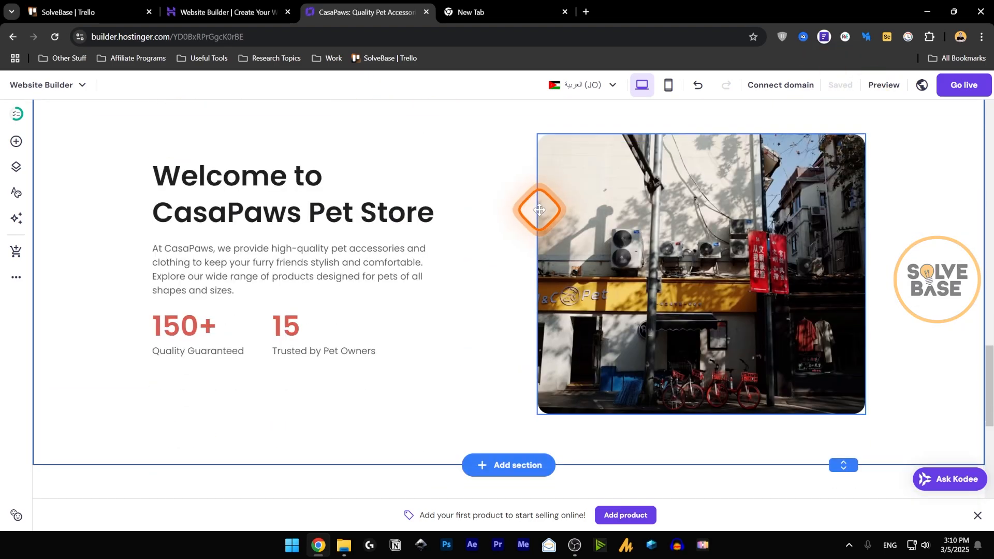
Step: Replace the Welcome section's storefront image with the free Unsplash photo of a green mountain under a white sky
click(652, 226)
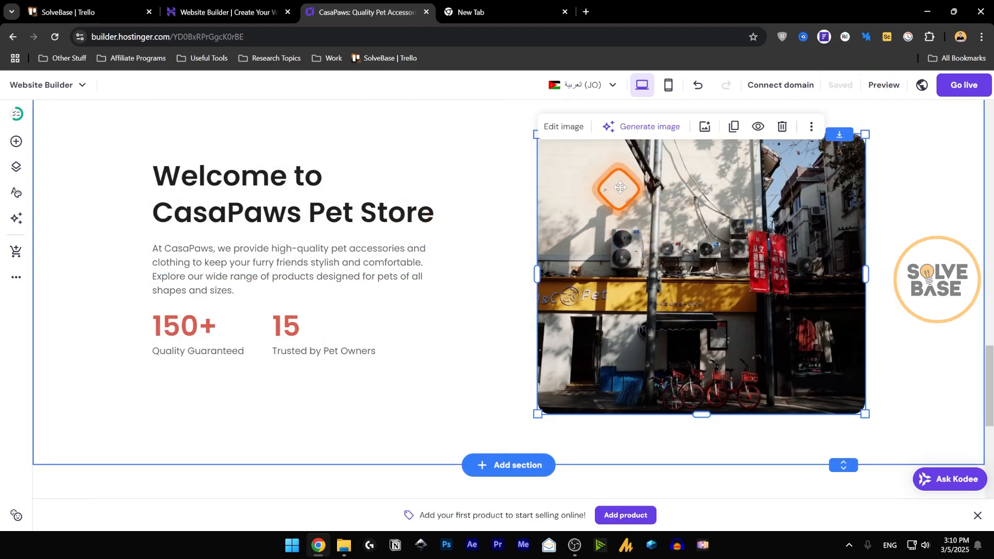
click(556, 129)
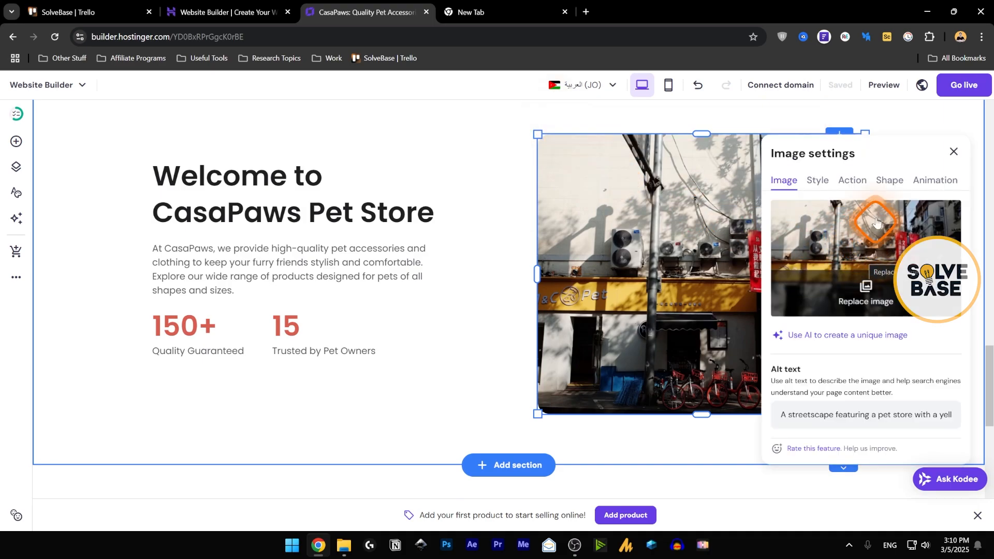
click(873, 253)
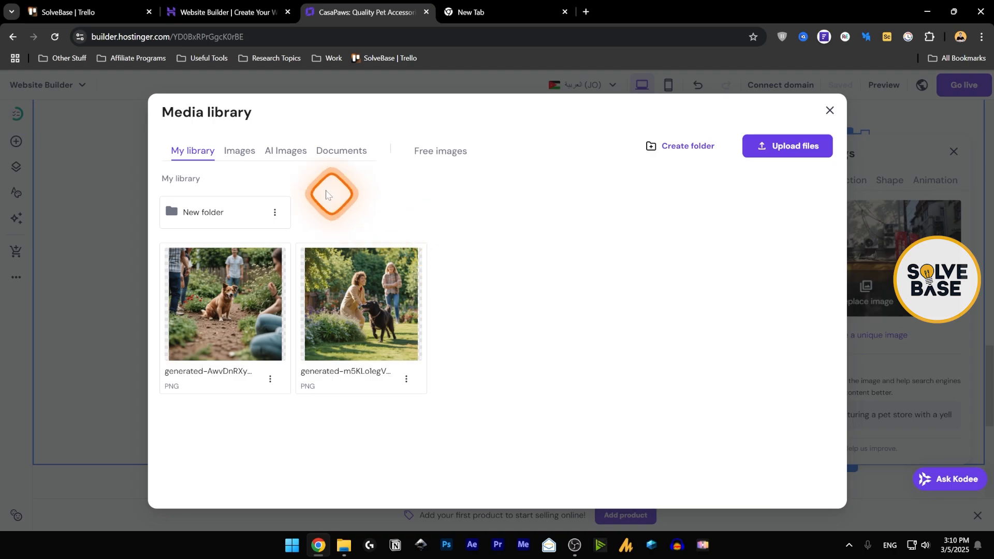
click(776, 146)
click(737, 359)
click(441, 150)
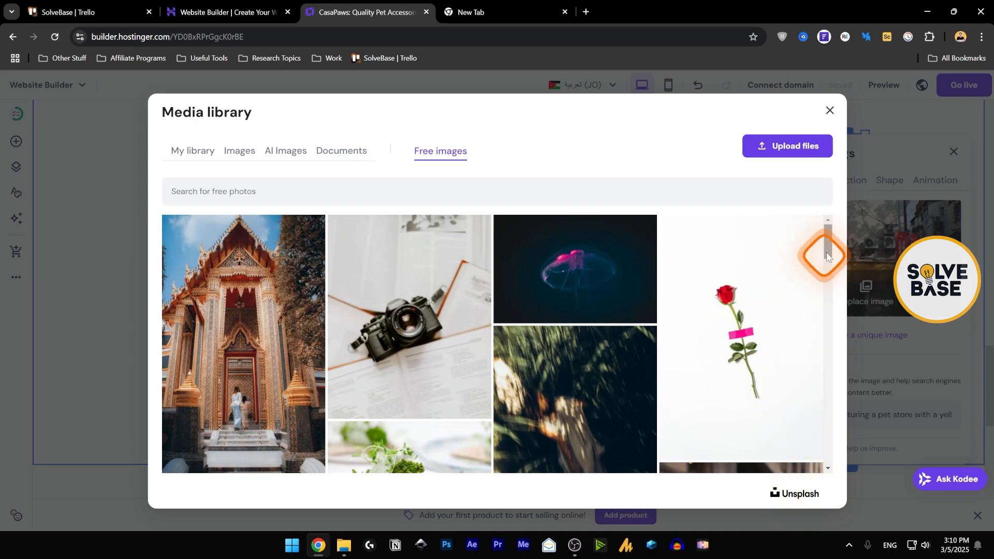
drag(829, 252, 830, 304)
click(408, 382)
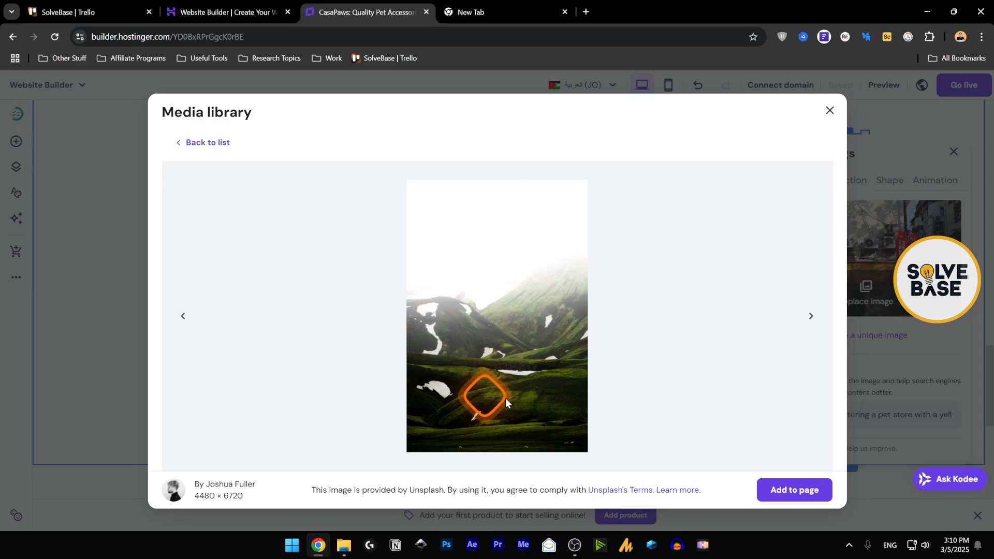
click(795, 490)
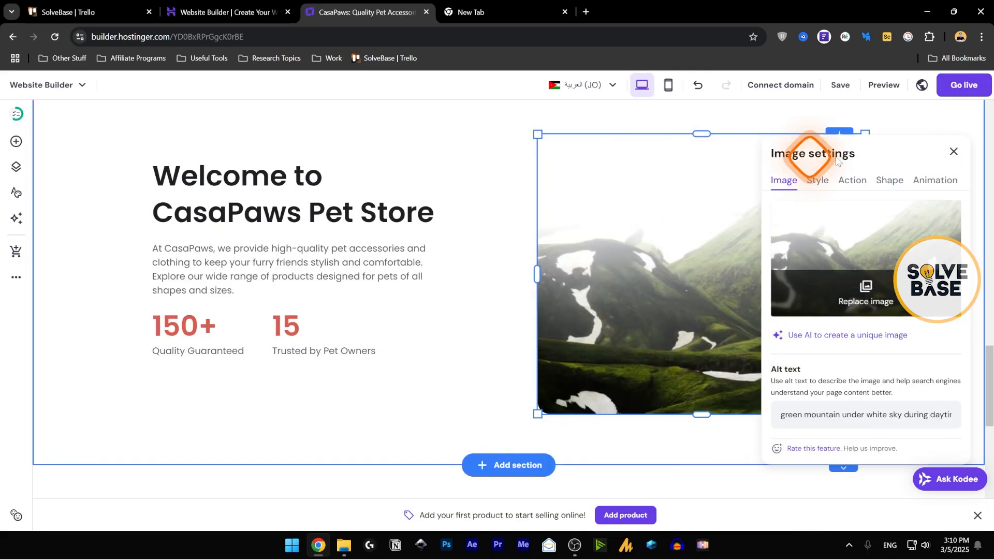
Step: Review the mountain image's style options and set its on-click action to Open link, with Page as the link type
click(822, 186)
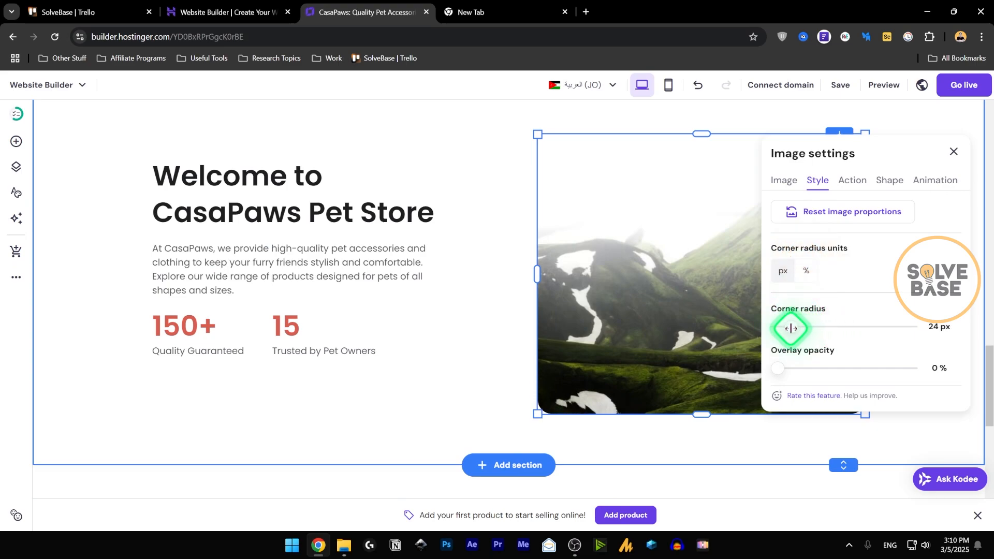
click(853, 181)
click(859, 230)
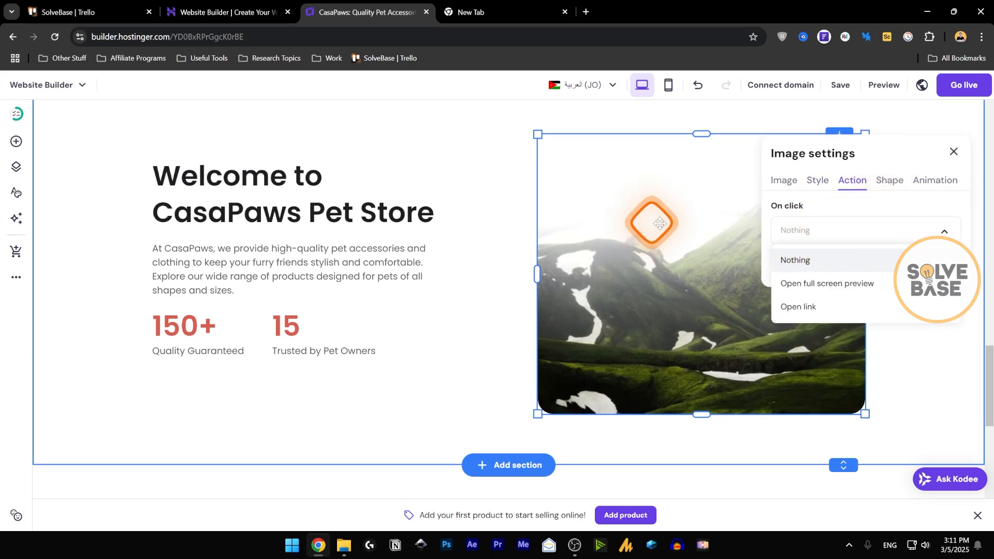
click(814, 307)
click(795, 293)
Step: Set the mountain image's animation to fade, close its settings and check the effect on the page
click(943, 184)
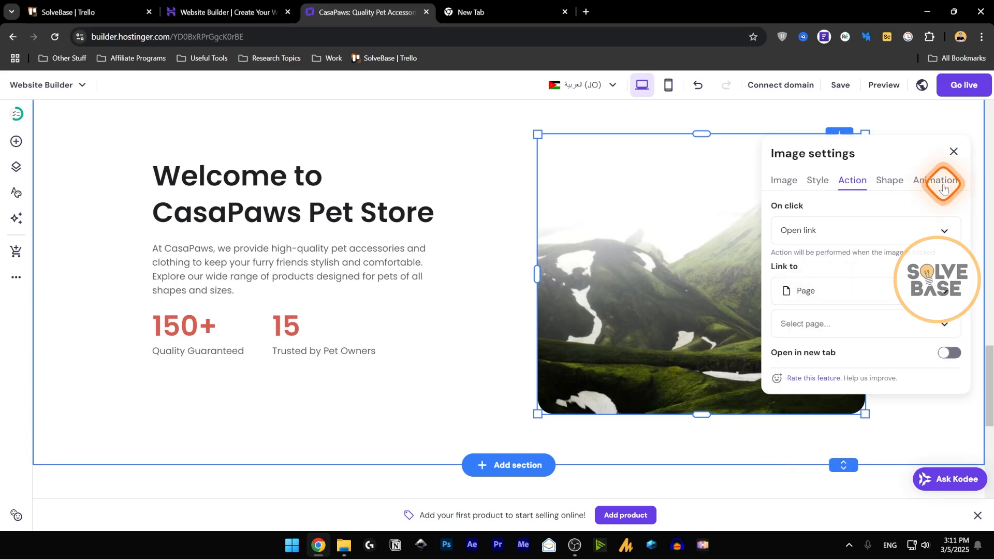
click(914, 231)
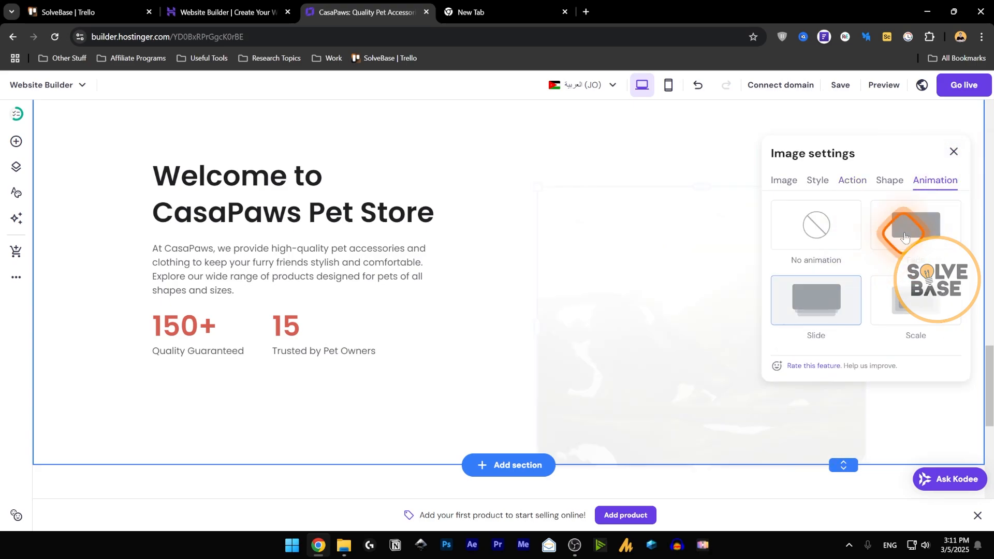
click(954, 151)
scroll(606, 302, down, 6)
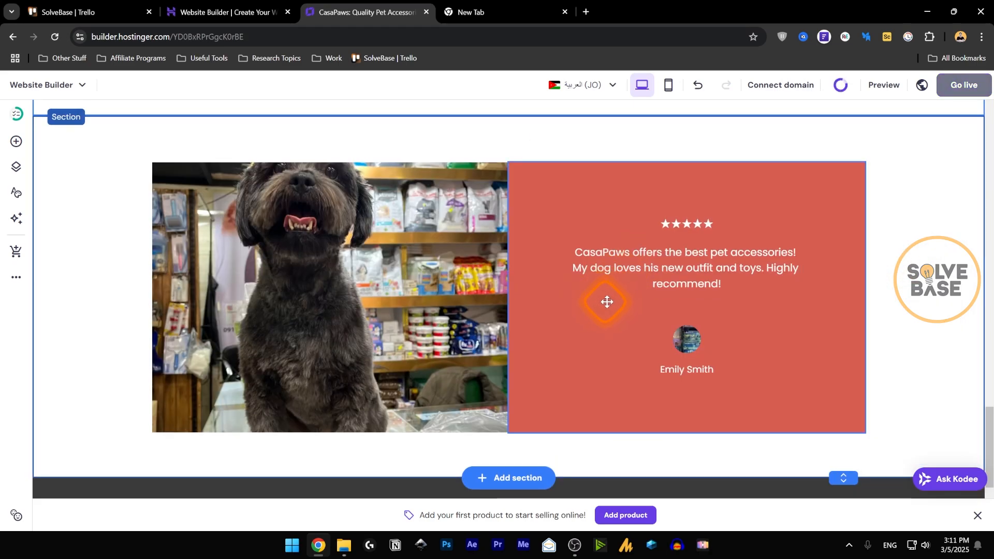
scroll(610, 322, up, 6)
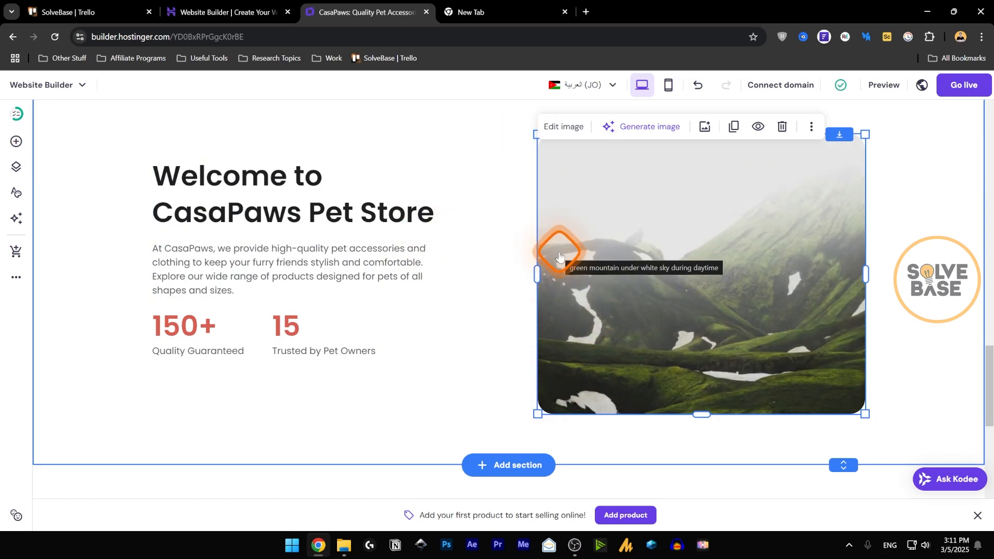
Step: Look over the customer testimonial section and footer below the Welcome section, selecting the review text, and return to the page's hero
scroll(559, 255, down, 5)
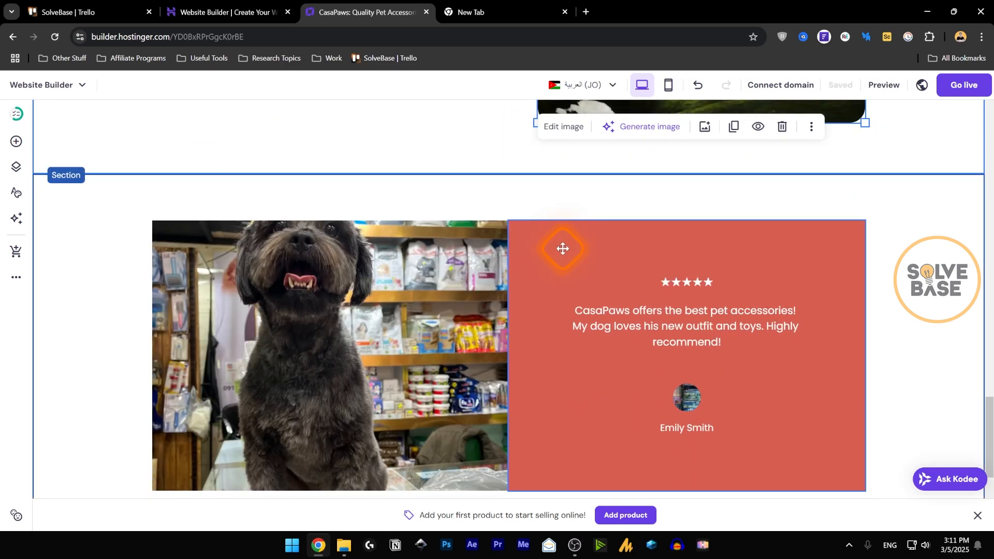
scroll(563, 249, down, 2)
click(610, 227)
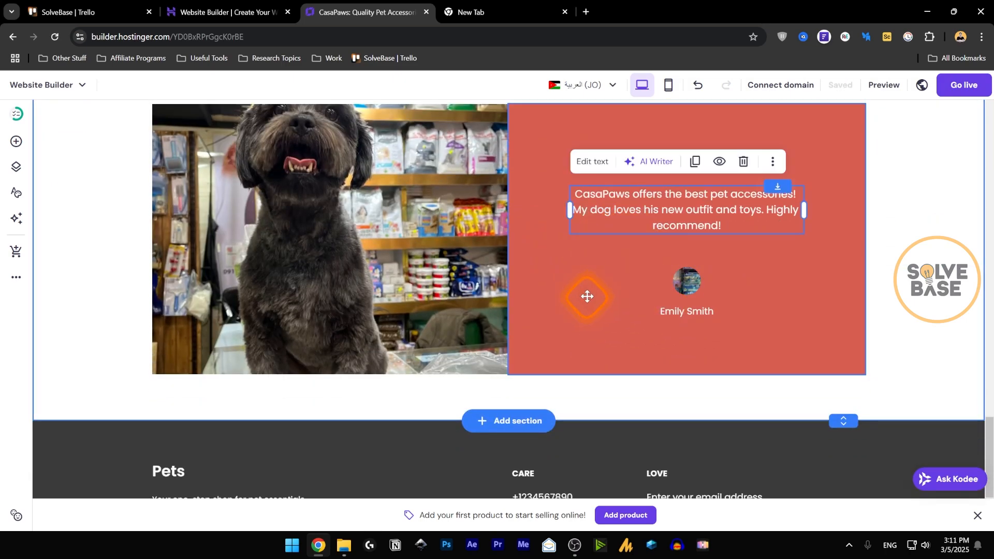
click(672, 322)
scroll(715, 269, up, 10)
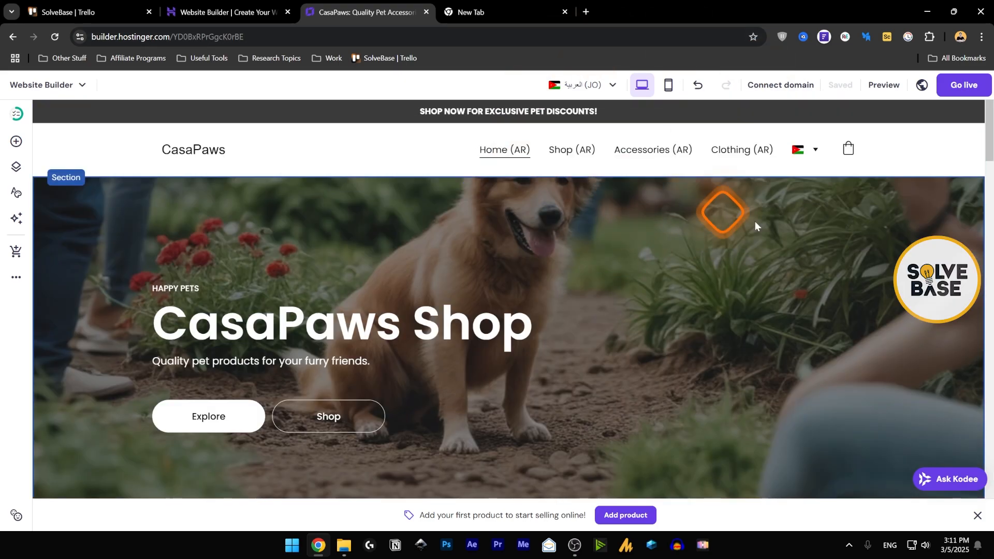
Step: Publish the CasaPaws website on its temporary domain and open the live site
click(965, 88)
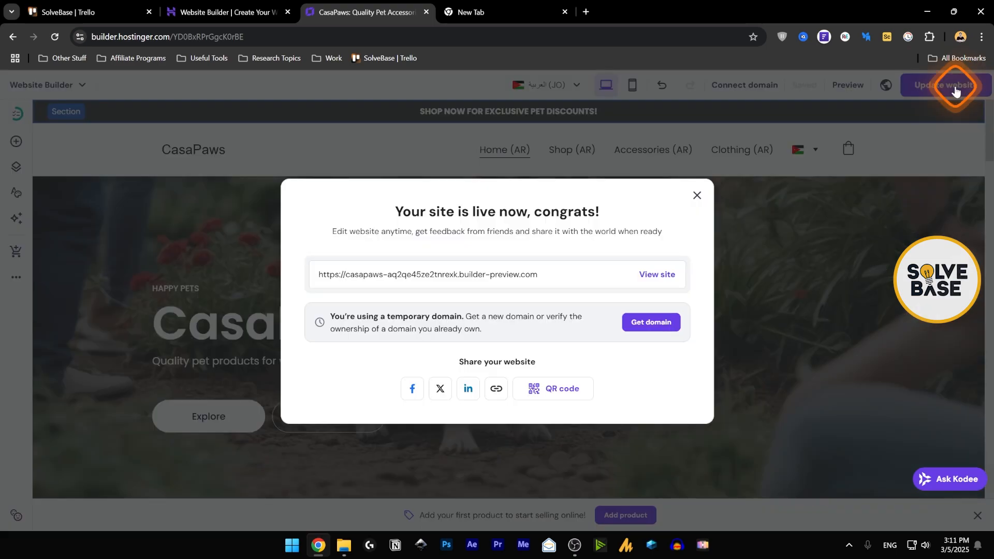
click(650, 278)
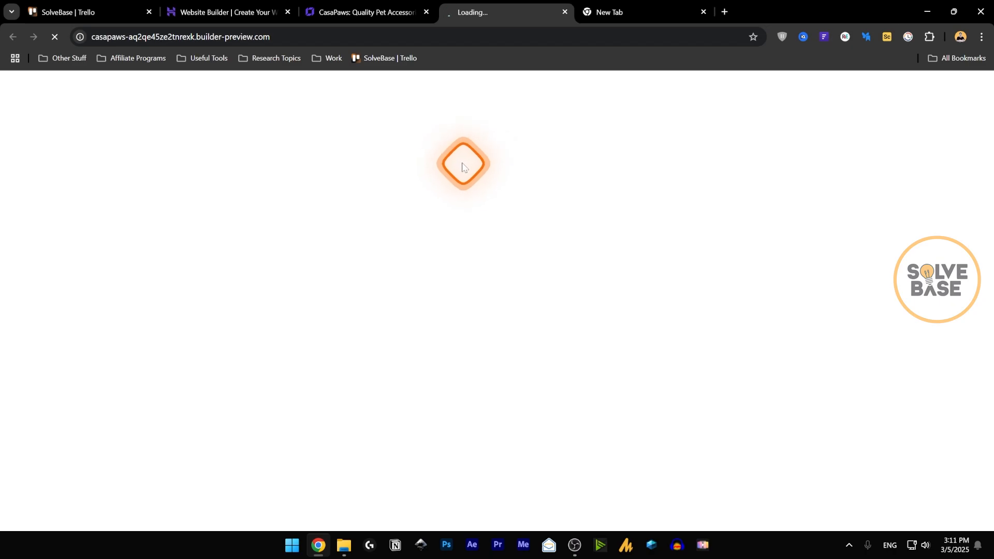
click(217, 38)
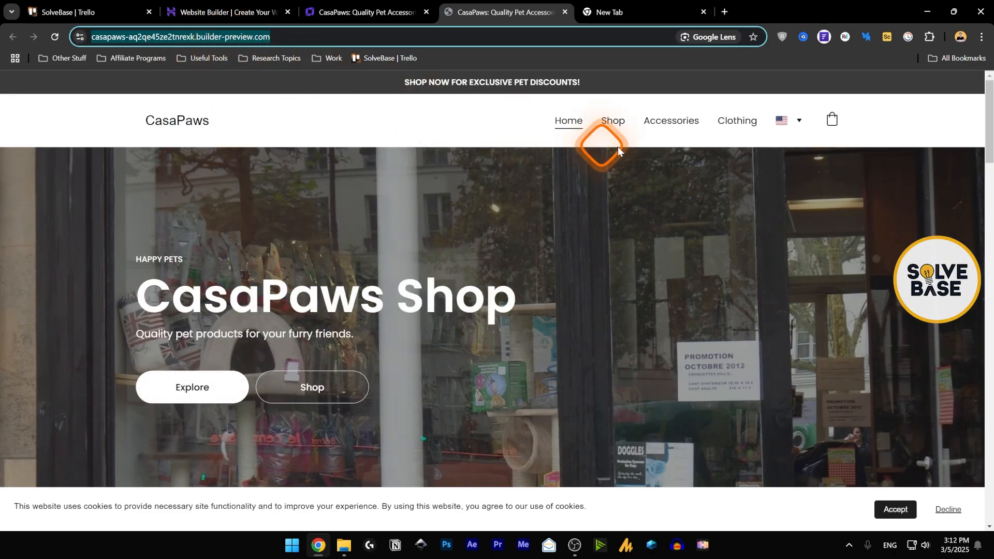
click(959, 167)
Step: Accept the live site's cookie notice and choose the Arabic (JO) version in its header language switcher
scroll(969, 235, down, 4)
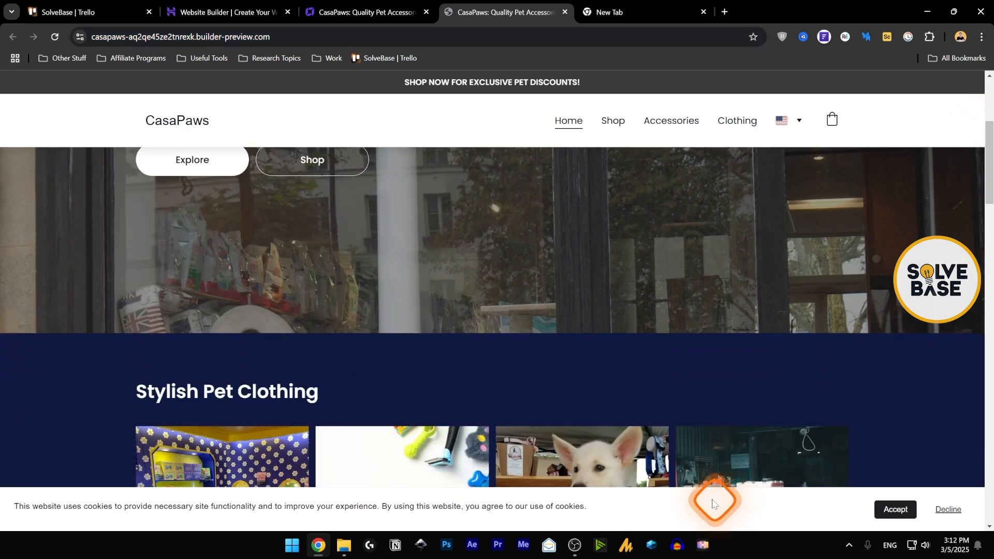
click(887, 509)
scroll(648, 346, up, 4)
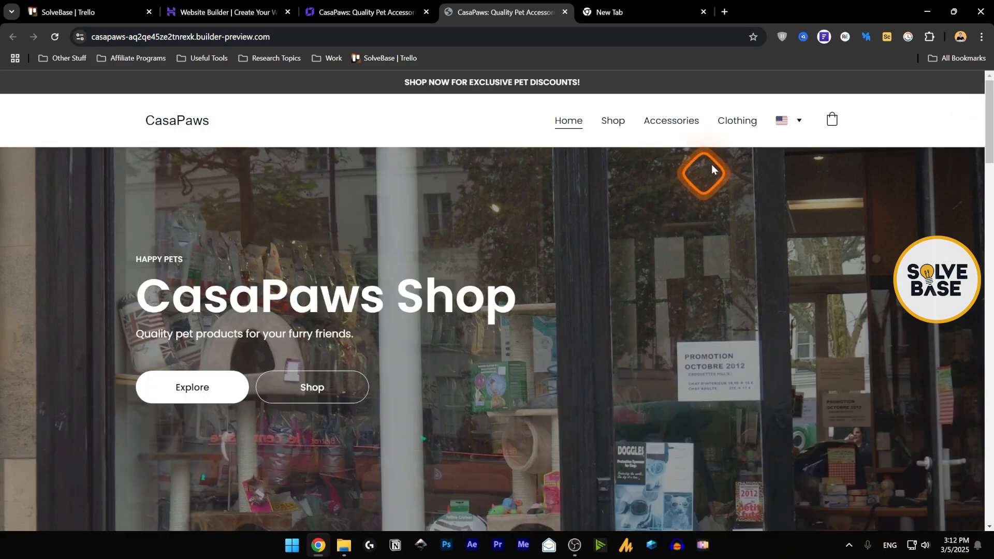
click(791, 119)
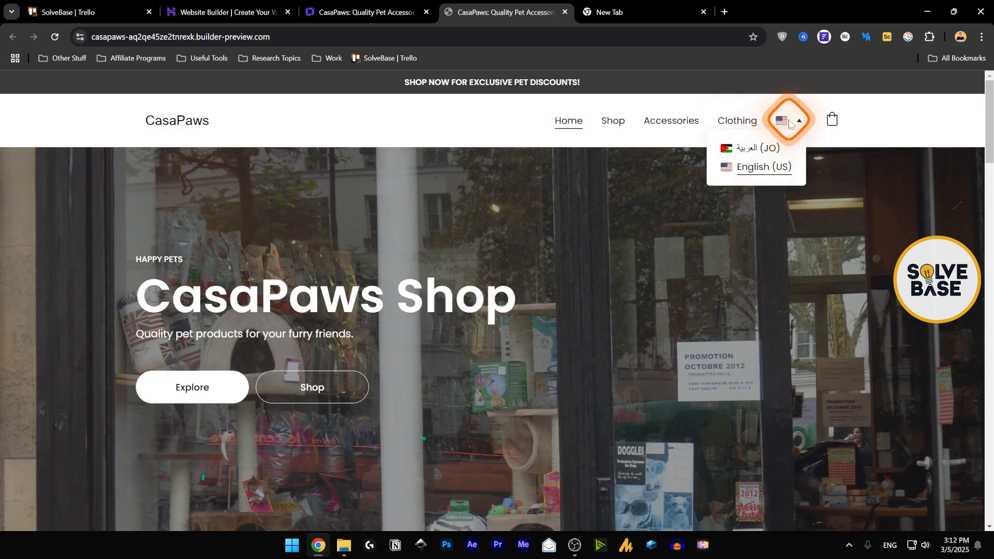
click(769, 151)
Step: Return to the website builder, view and close the Arabic home page's settings, and check the header's language options
click(332, 12)
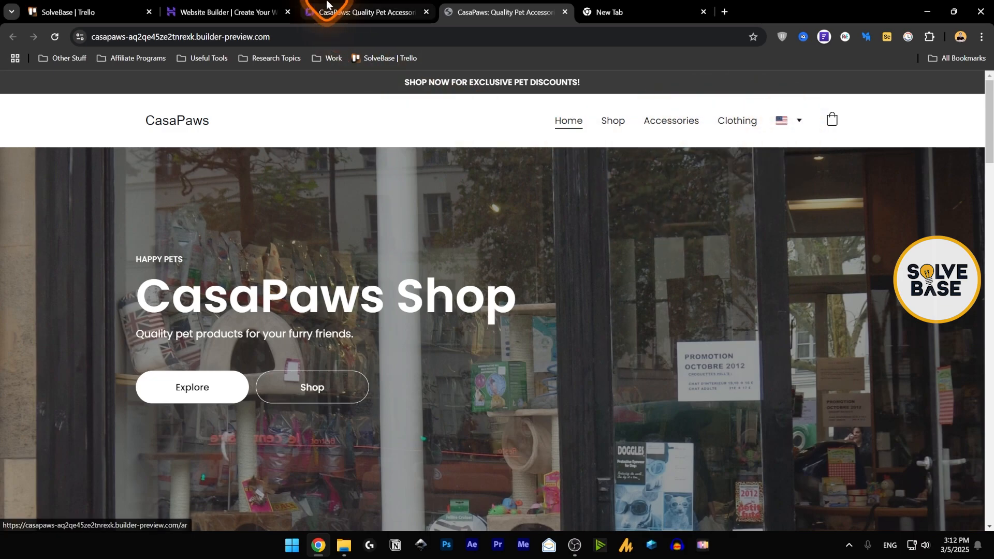
click(125, 224)
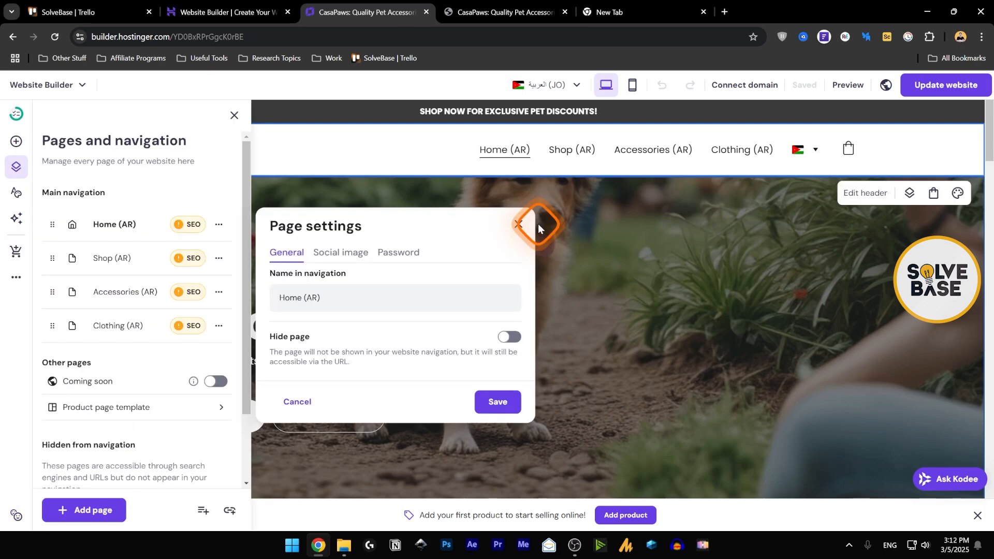
click(536, 223)
click(802, 150)
click(789, 195)
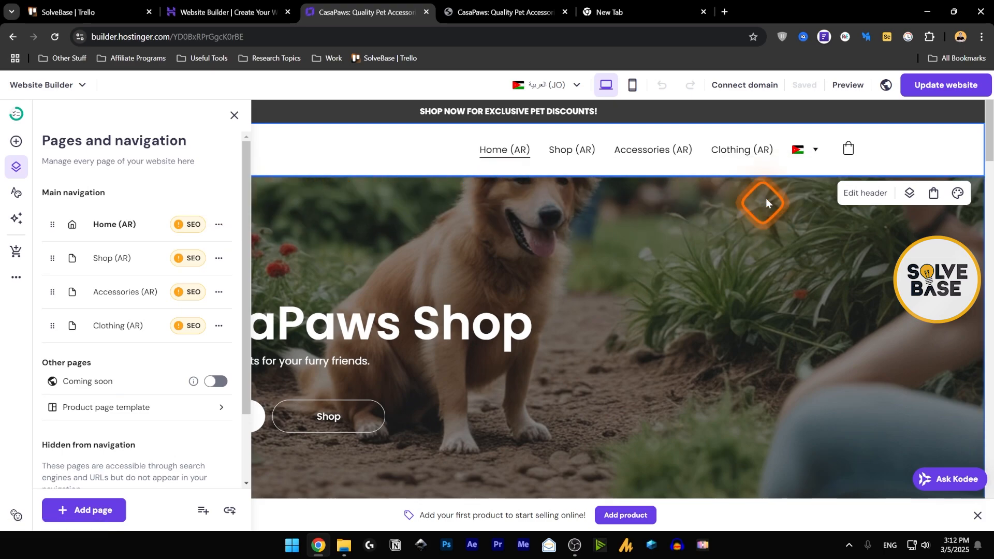
click(802, 151)
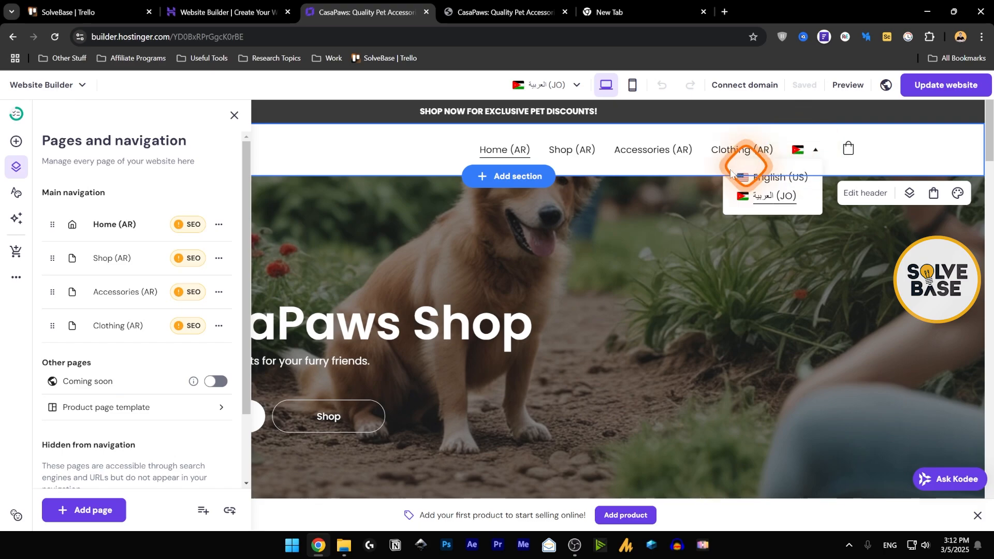
Step: Rename the Arabic home page to "Home Now" in the navigation and save its page settings
click(131, 230)
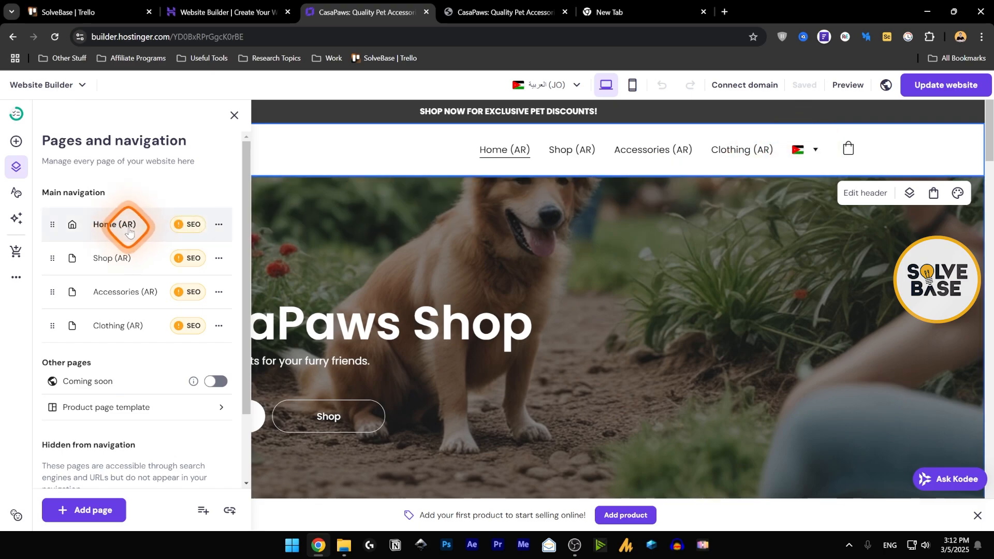
click(219, 224)
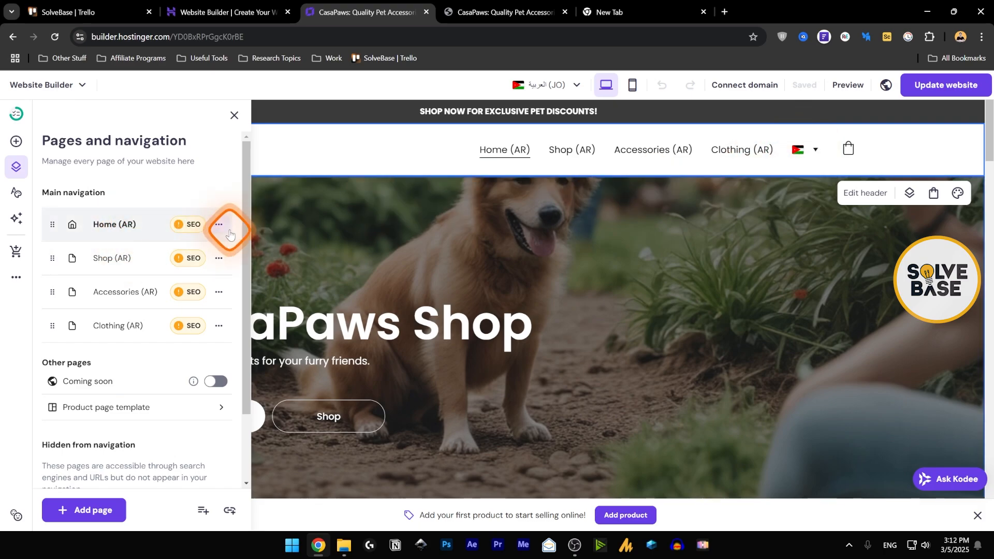
click(280, 231)
triple_click(278, 296)
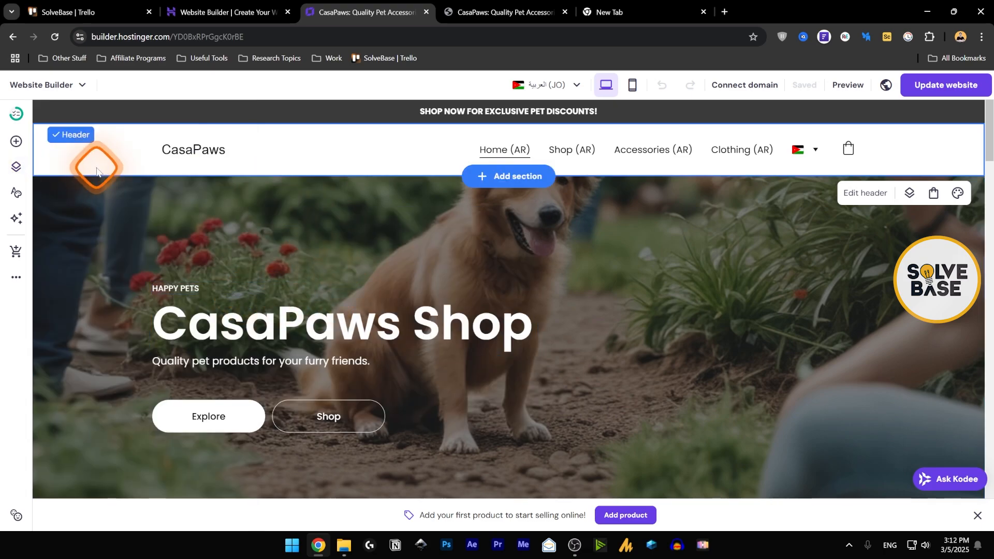
click(16, 277)
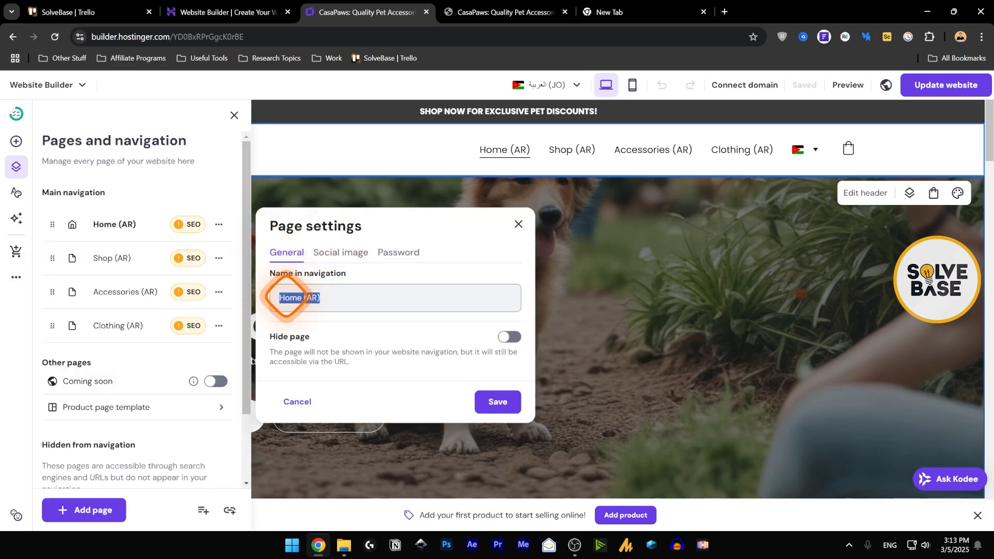
text(Home)
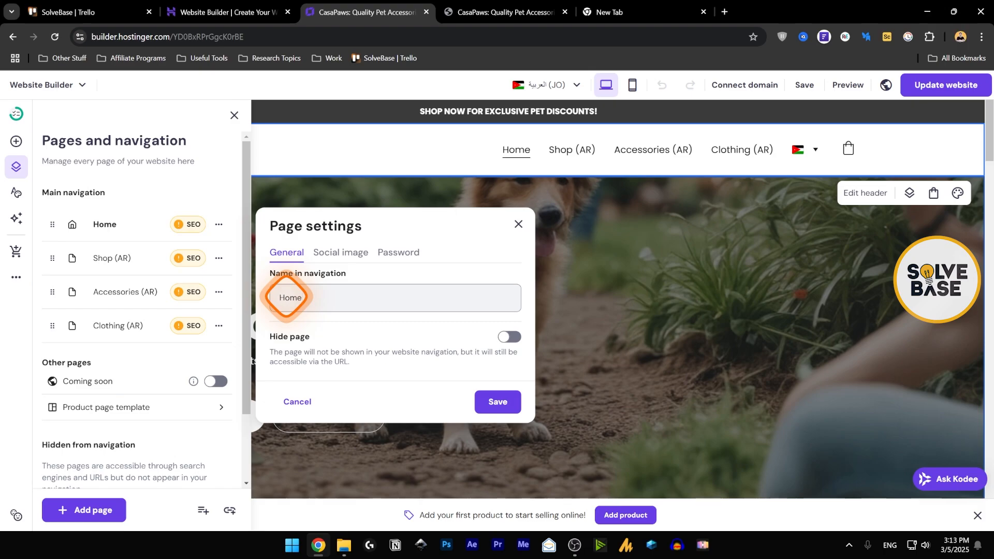
text( Now)
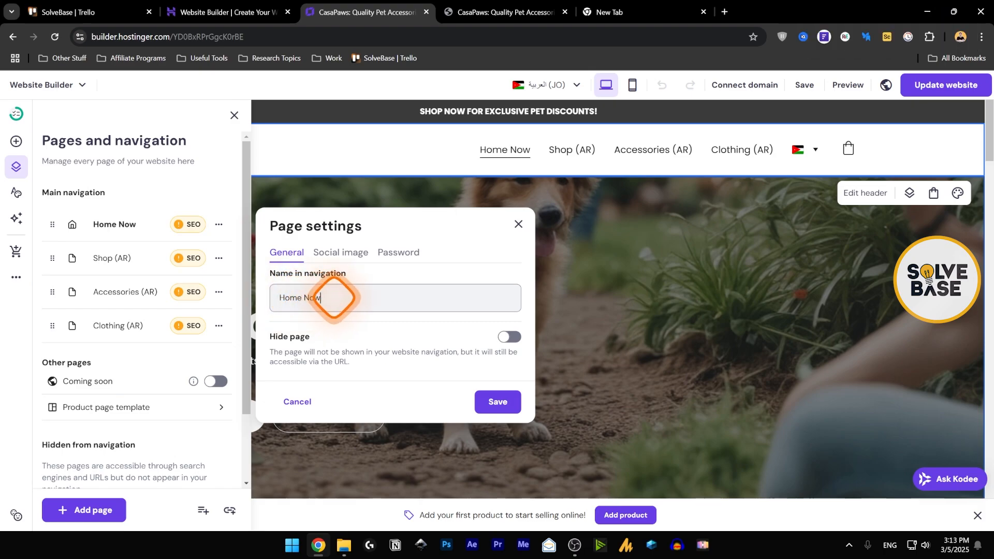
click(504, 408)
click(235, 115)
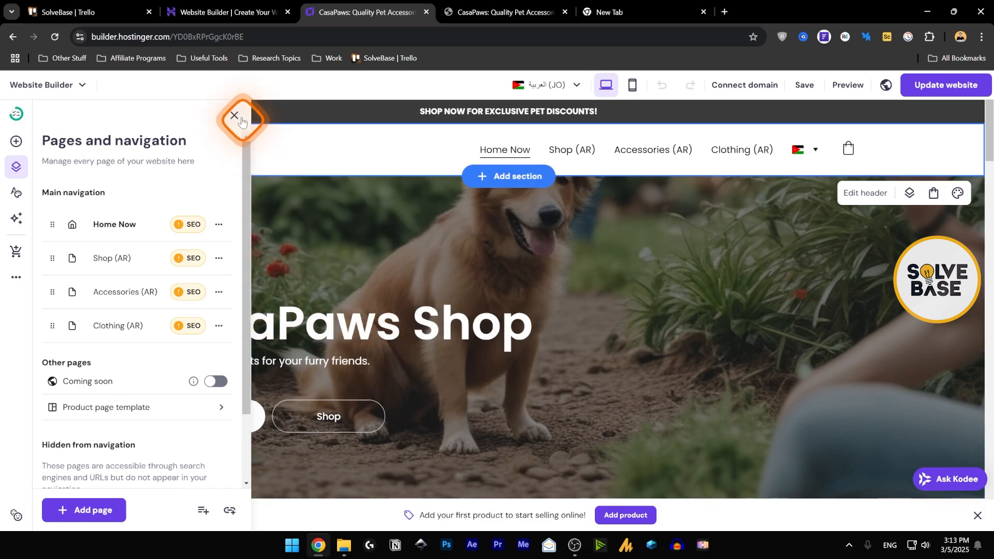
Step: Switch the page to its English (US) version with the header language switcher and check the home page's navigation name
click(720, 244)
click(814, 150)
click(775, 179)
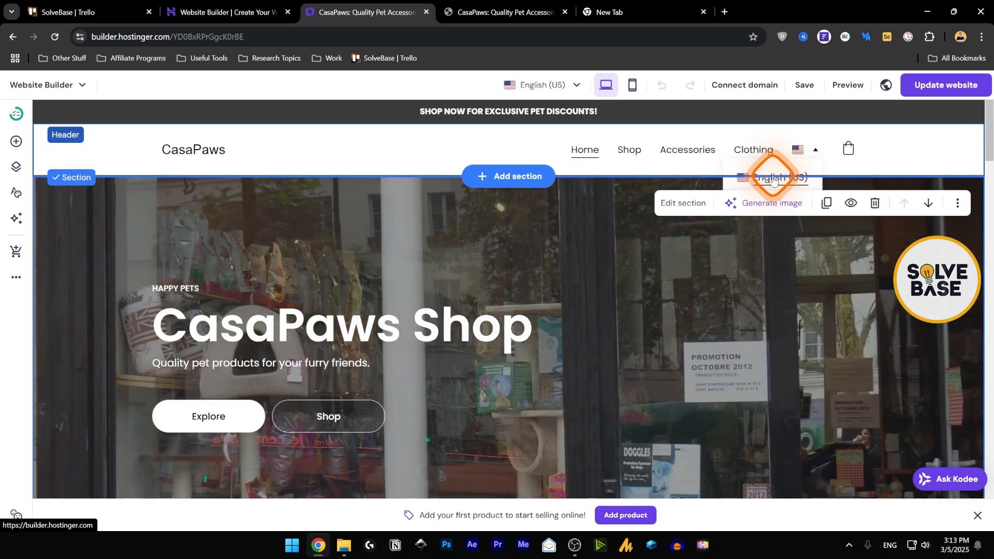
click(586, 150)
click(800, 152)
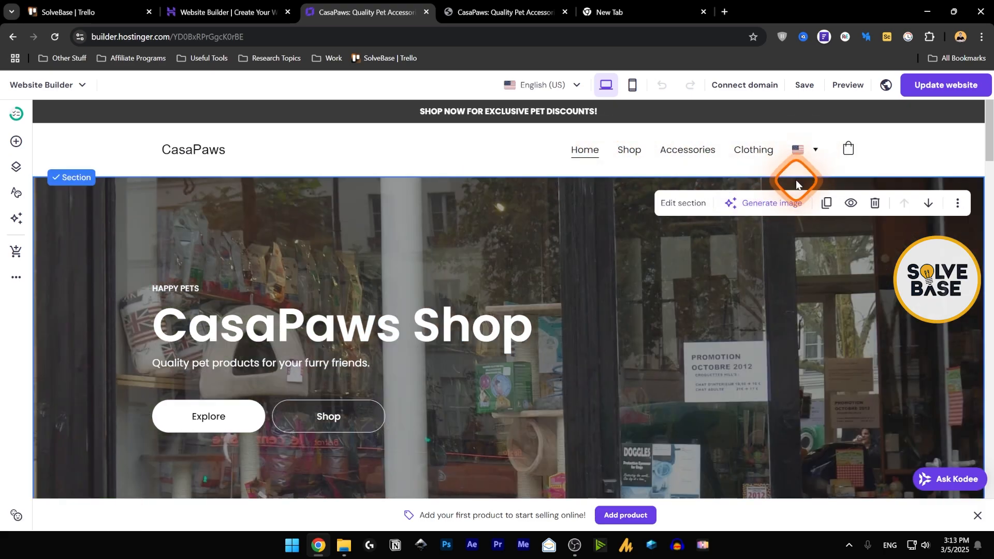
Step: Zoom the browser out to 90% and use the header language switcher to compare the Arabic and English pages
scroll(796, 177, down, 1)
ctrl+scroll(808, 181, down, 1)
scroll(808, 181, up, 1)
click(761, 168)
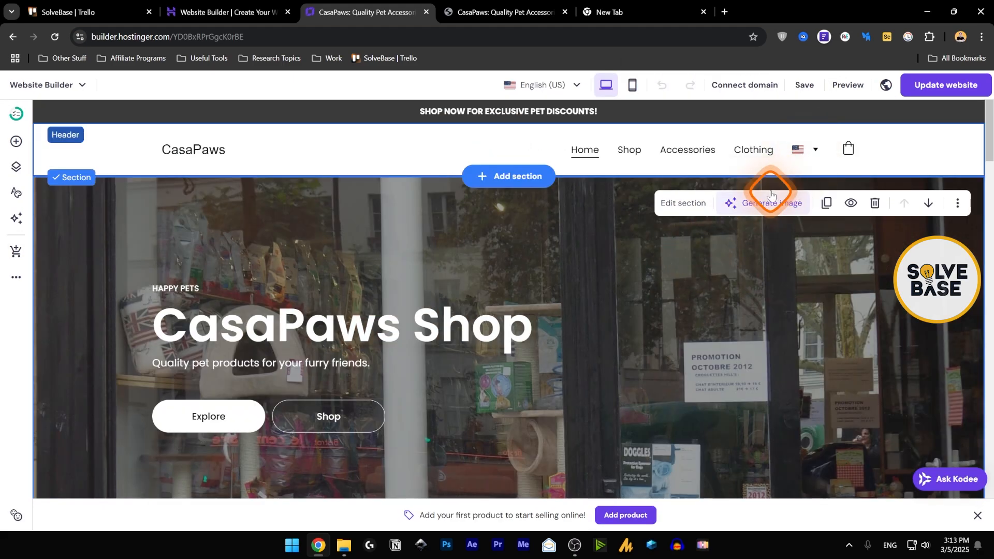
ctrl+scroll(735, 221, down, 1)
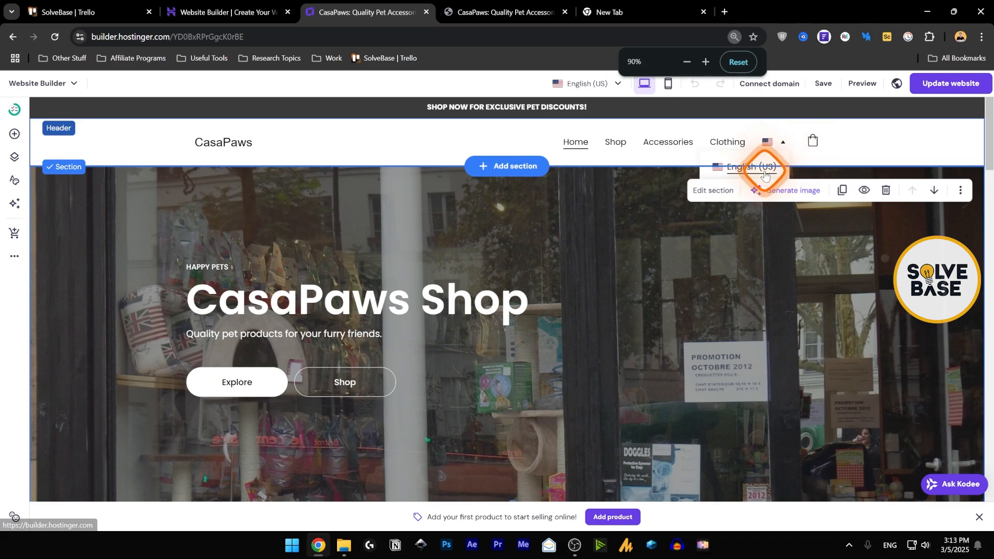
click(761, 178)
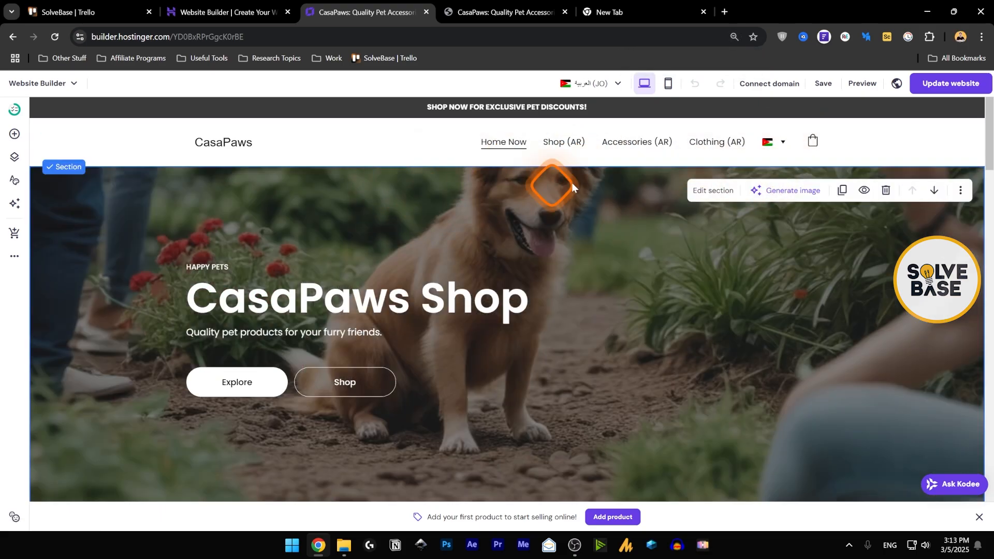
mouse_move(768, 143)
click(762, 168)
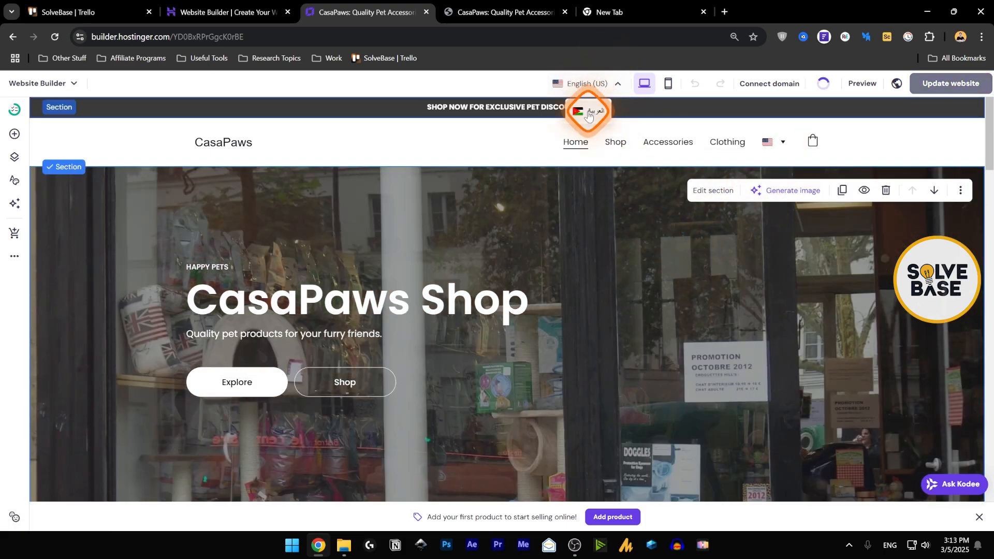
Step: Switch the editor to the Arabic (JO) version and look through its page sections
click(589, 110)
click(592, 112)
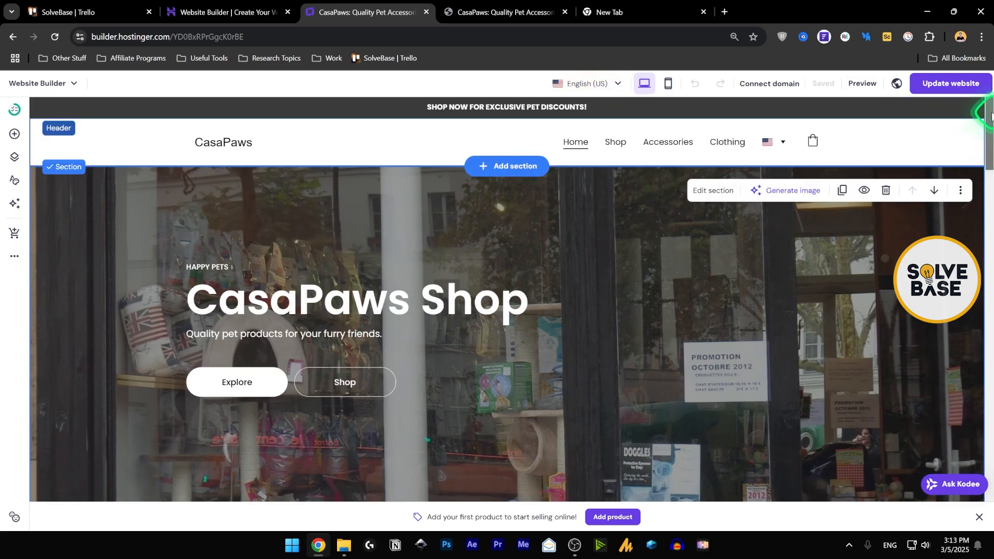
click(598, 111)
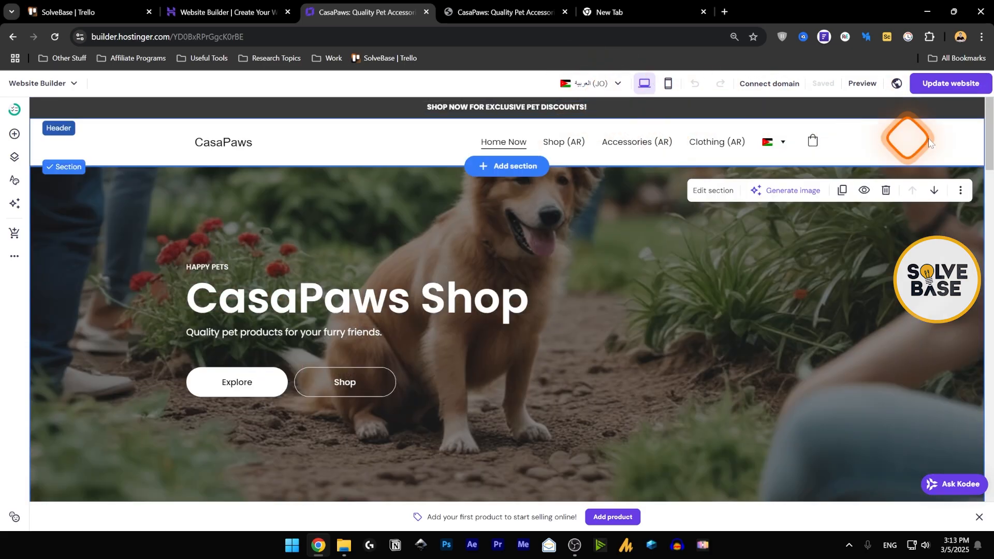
scroll(988, 194, down, 5)
drag(993, 283, 990, 130)
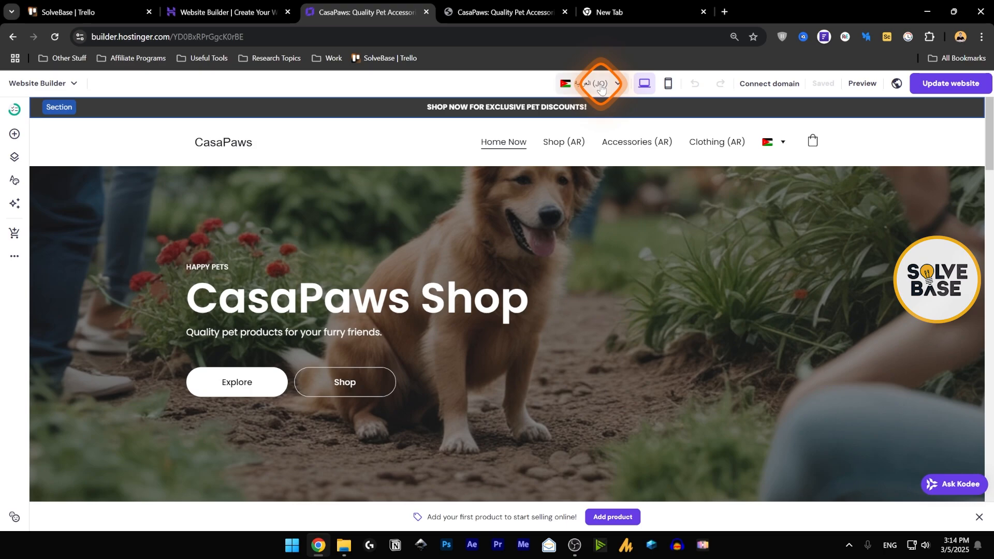
Step: Switch the editor to English (US) and examine the image in that version's Welcome section
click(600, 87)
click(592, 110)
drag(993, 147, 992, 394)
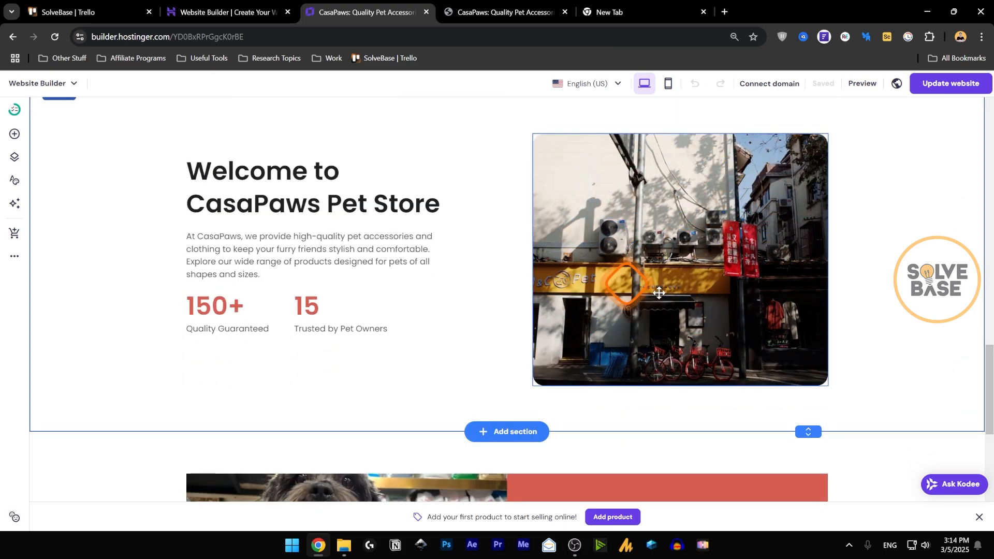
drag(978, 366, 583, 98)
Step: Switch the editor back to Arabic (JO) and examine the Welcome section's mountain image for comparison
click(587, 85)
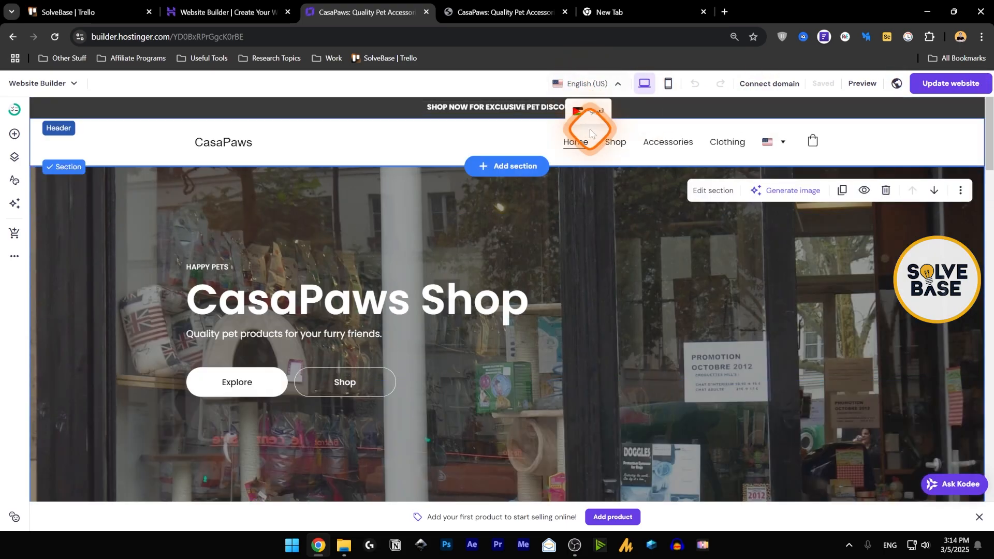
click(588, 126)
drag(991, 147, 989, 412)
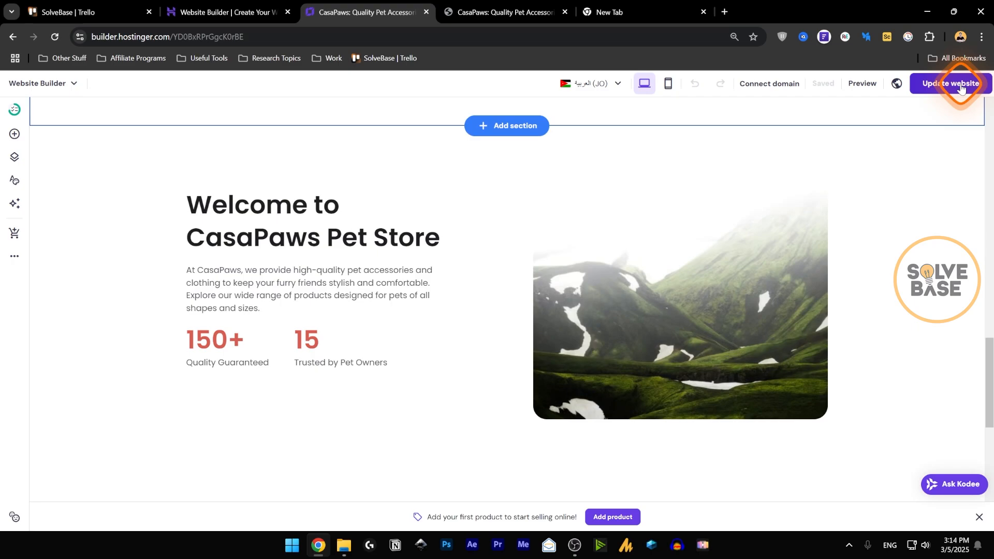
Step: Review the domain connection options and go to the published site on the temporary domain
click(760, 84)
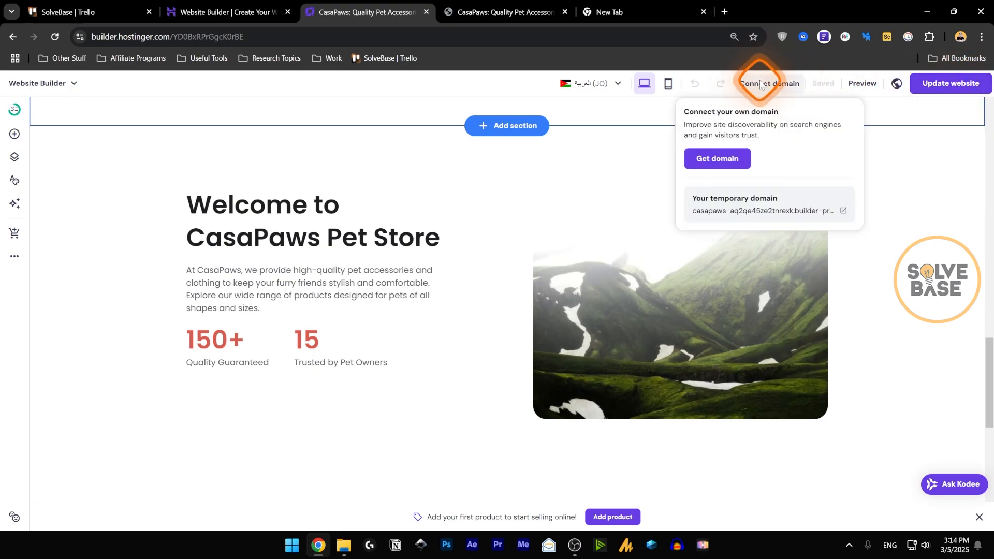
mouse_move(770, 84)
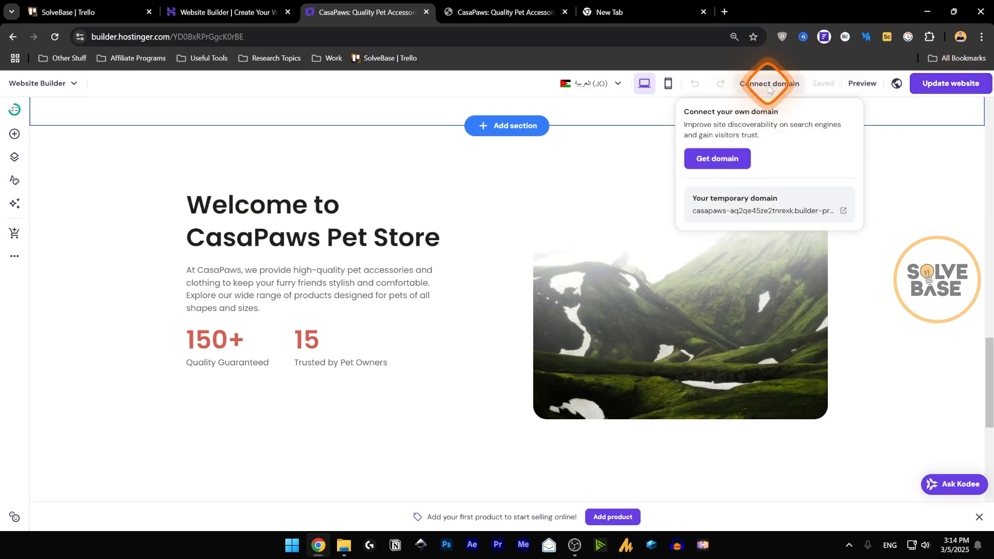
click(791, 213)
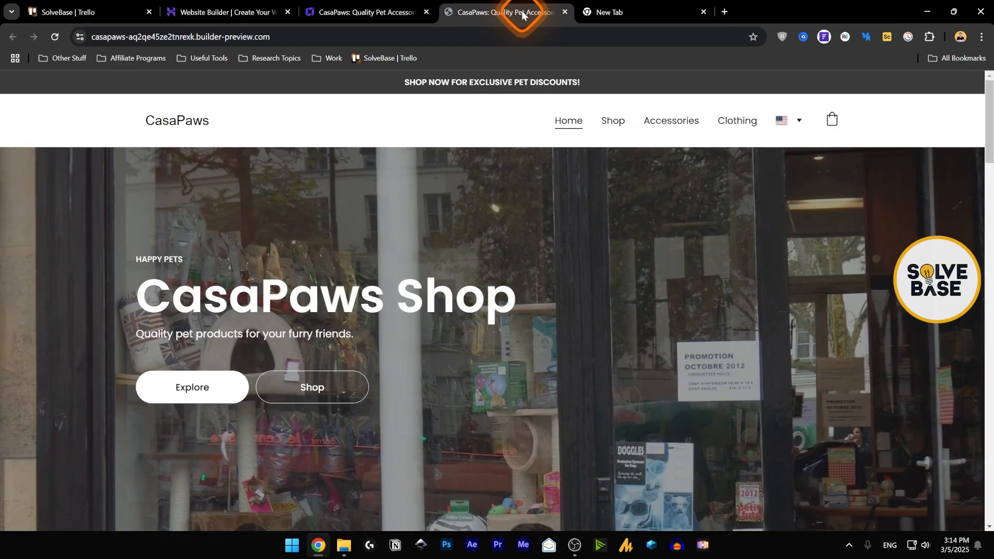
Step: Connect the domain aventramedia.com to the CasaPaws site, accepting the loss of its related email data
click(387, 6)
click(770, 86)
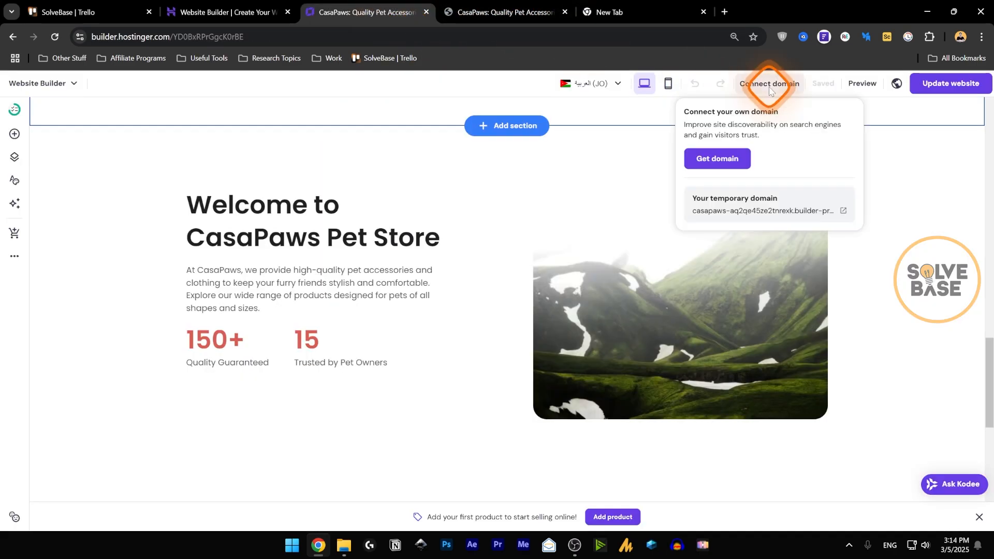
click(719, 159)
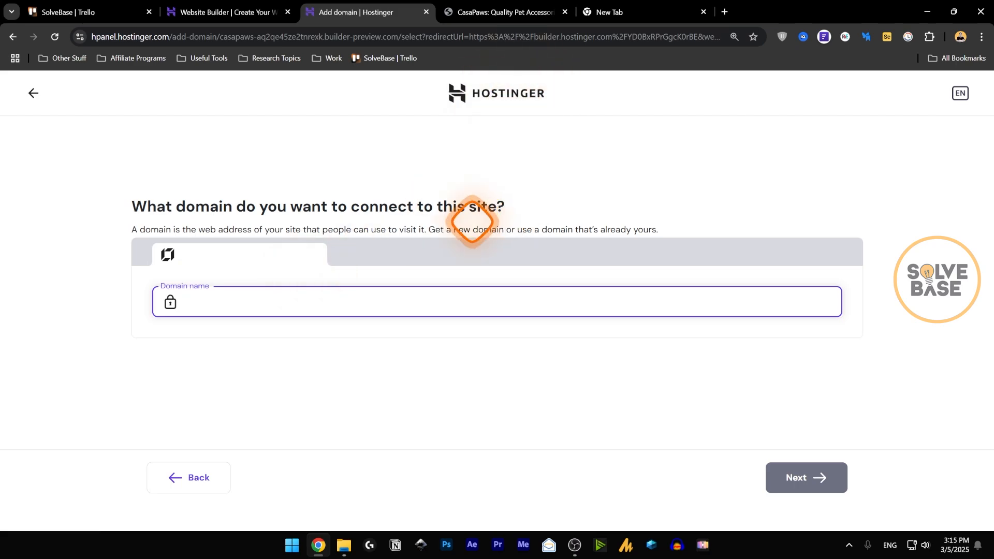
text(aventramedia.com)
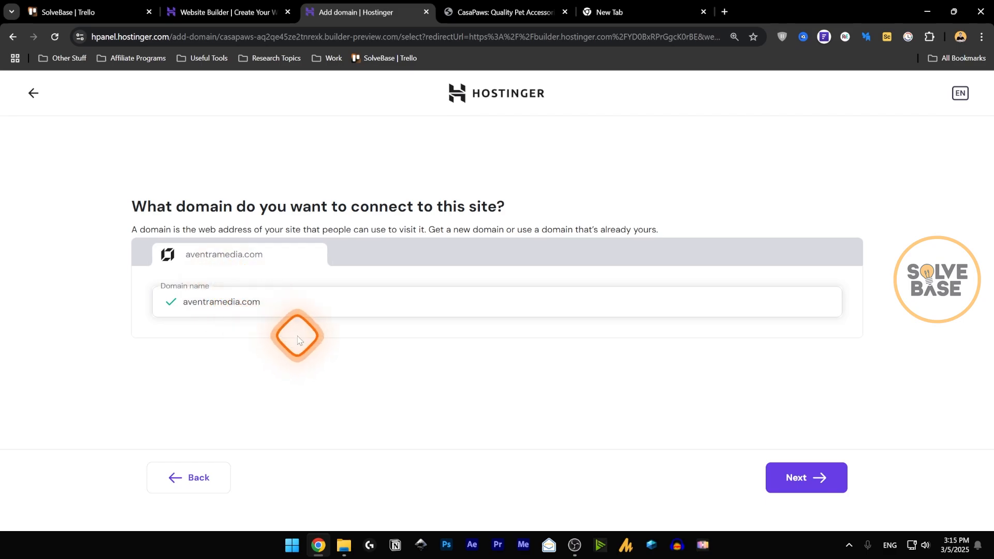
click(797, 477)
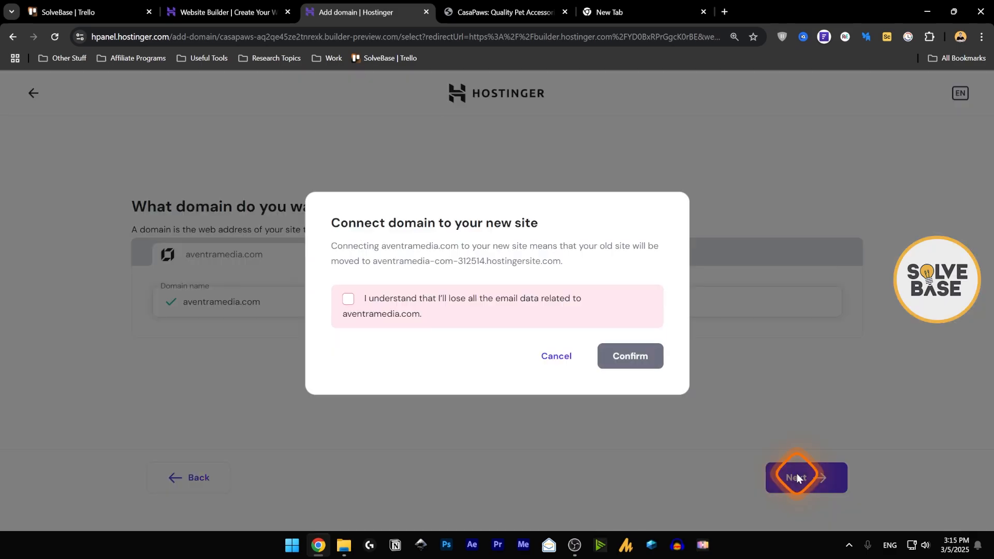
click(348, 299)
click(630, 356)
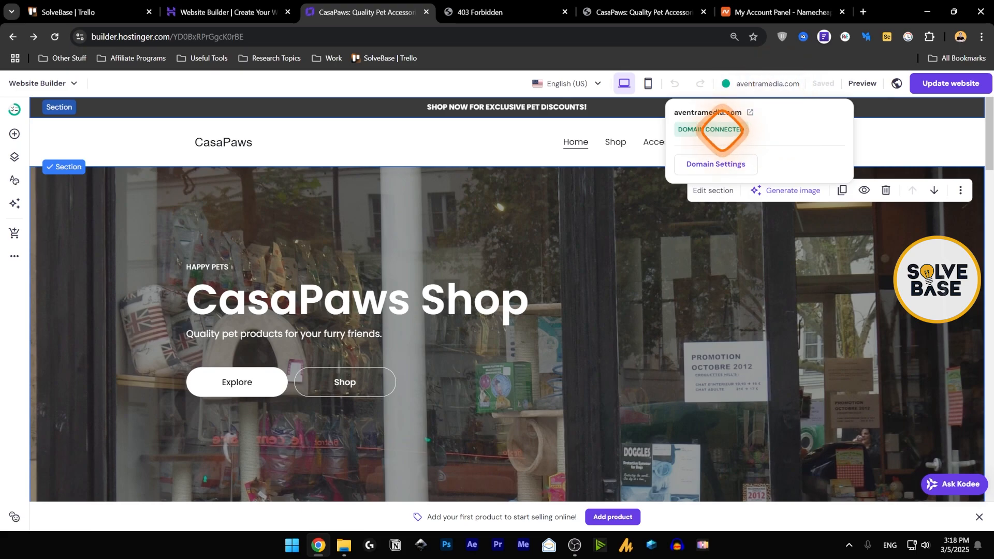
Step: Visit aventramedia.com from the editor's domain details, close its pages and return to the site editor
click(750, 112)
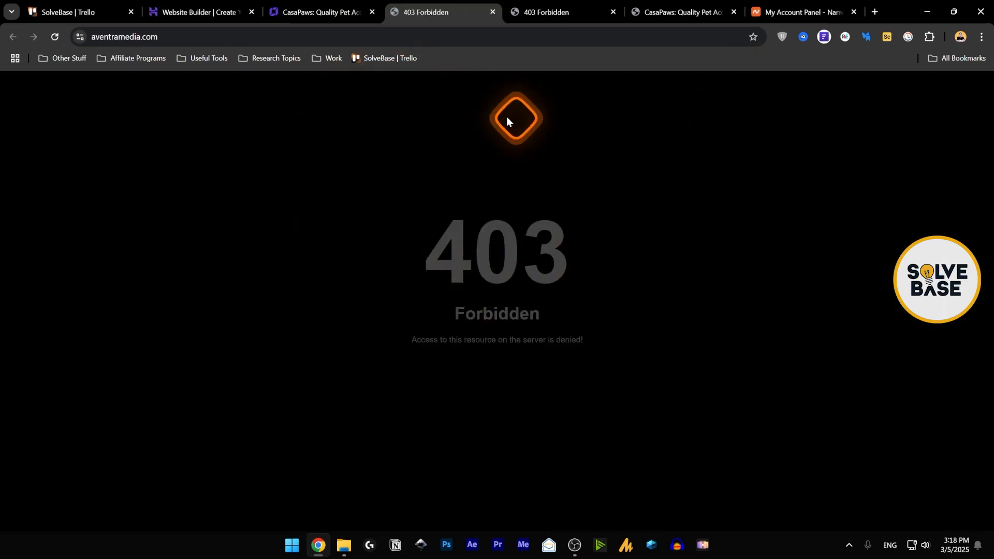
click(493, 12)
click(493, 11)
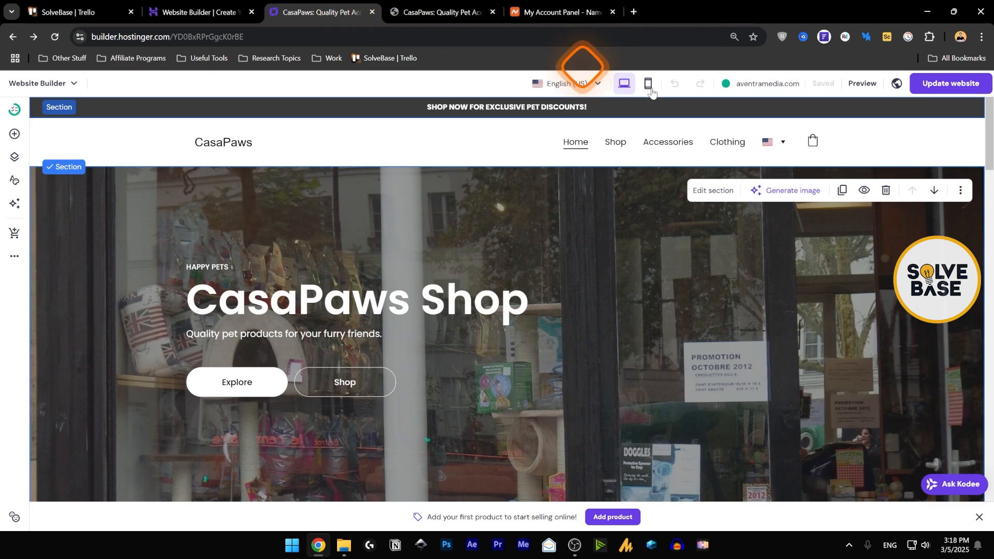
mouse_move(760, 84)
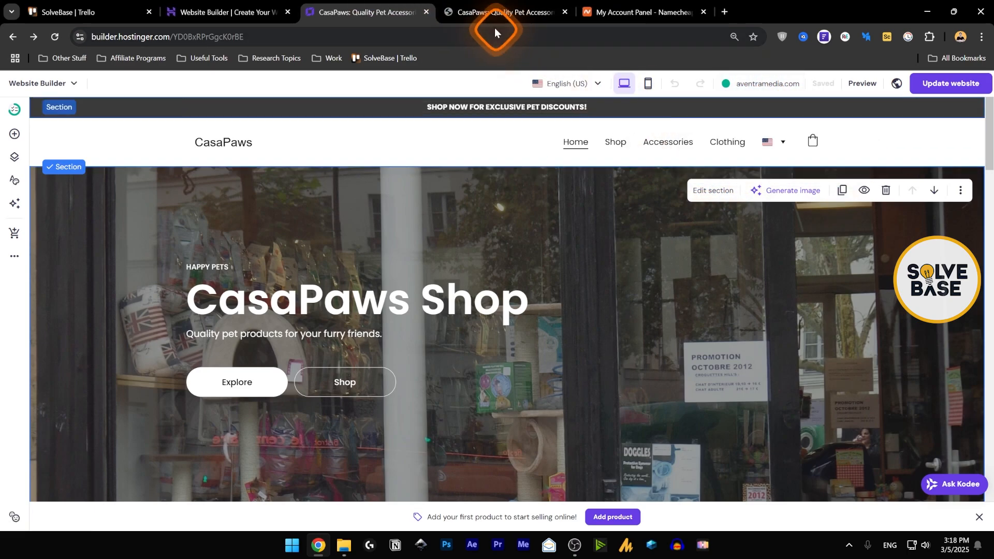
Step: Go to the hosting account's websites page at hpanel.hostinger.com
click(245, 37)
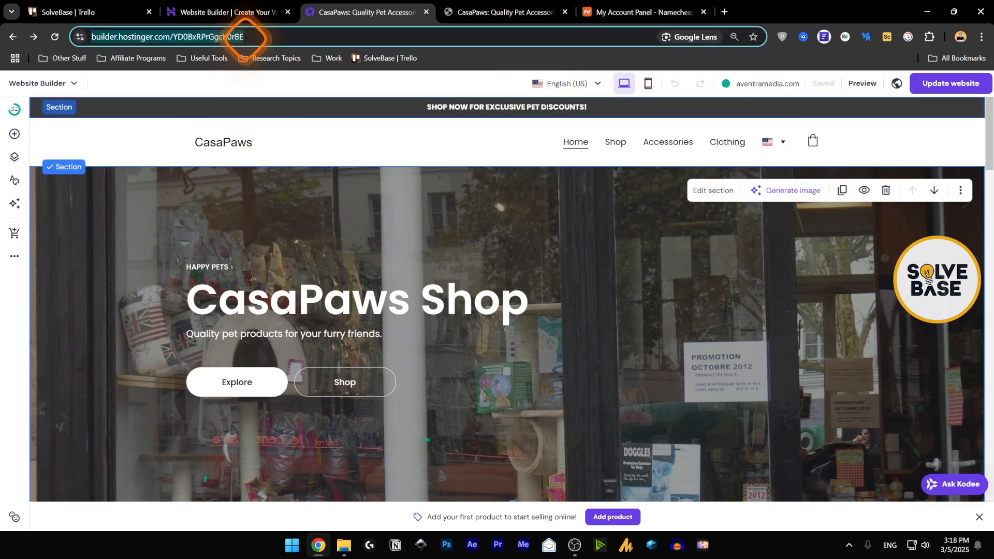
text(h&m)
key(BackSpace)
key(BackSpace)
text(p)
key(Return)
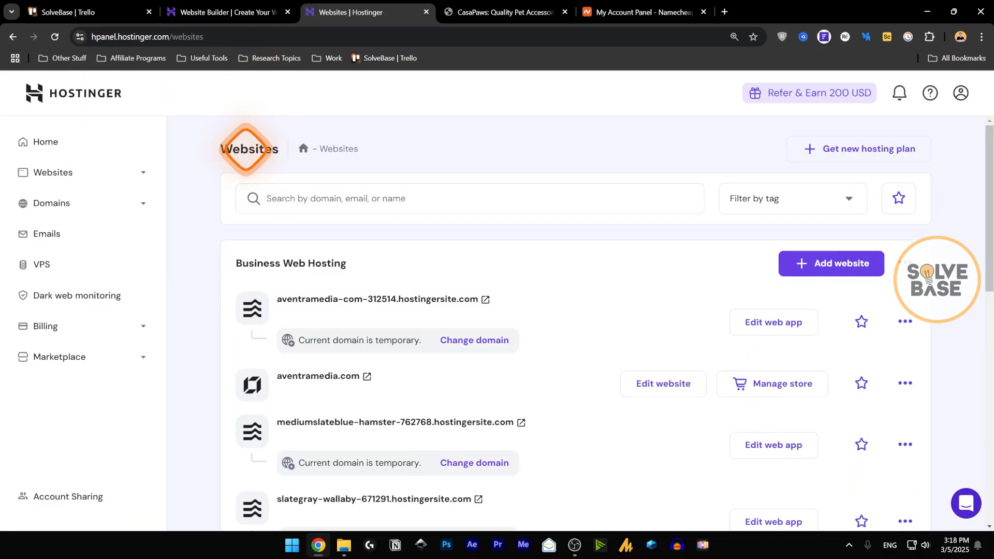
Step: Open the DNS settings of the external domain aventramedia.com from the domain portfolio and start connecting it
click(104, 203)
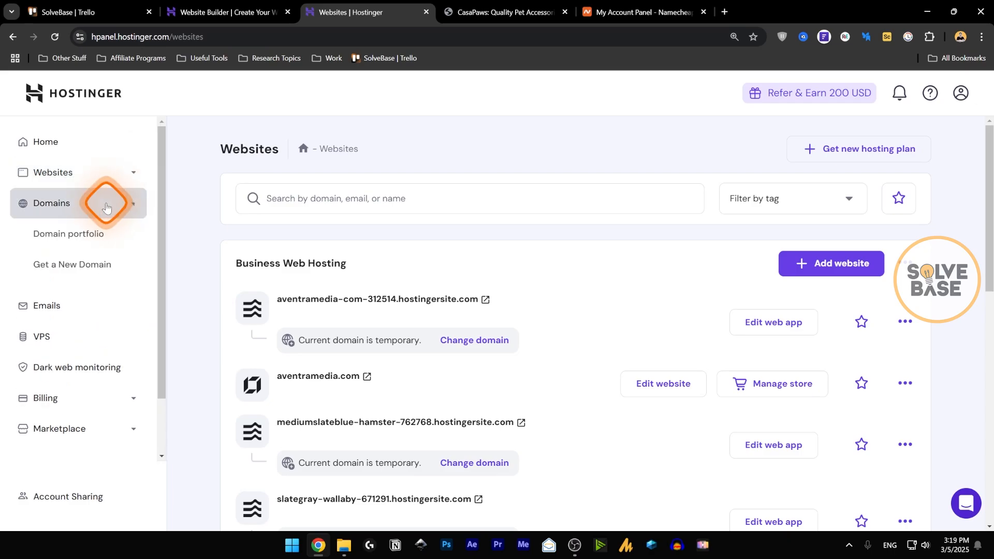
click(87, 238)
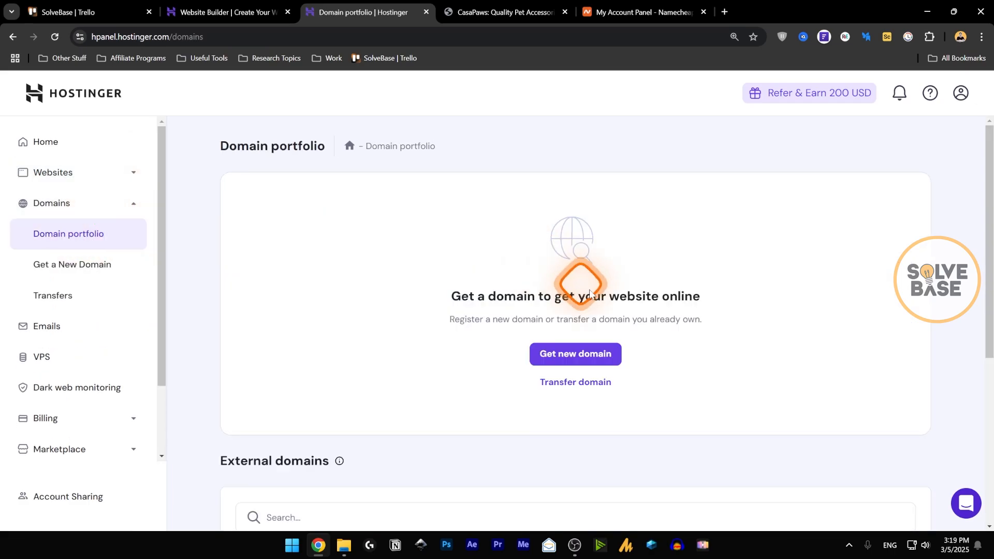
scroll(611, 282, down, 5)
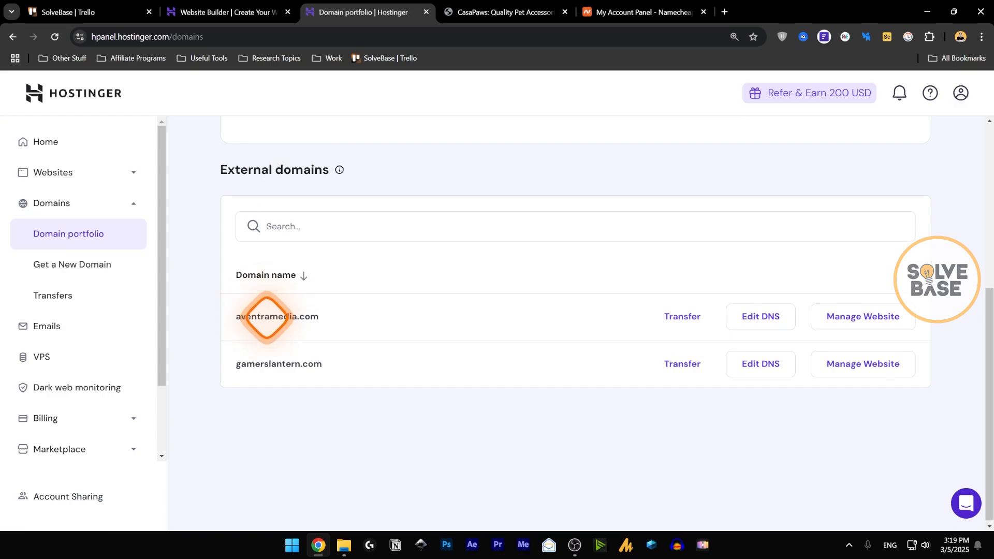
click(742, 318)
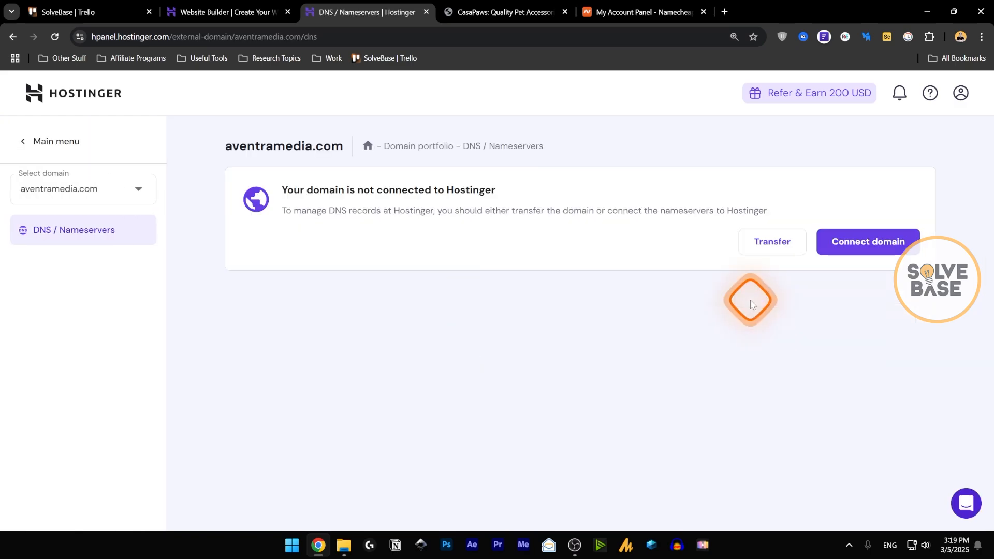
click(878, 248)
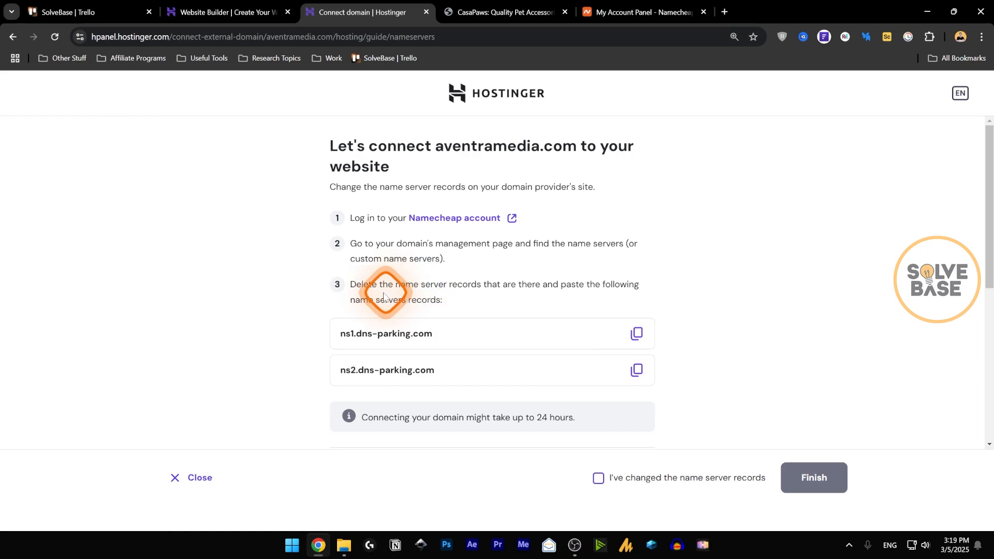
Step: Review the nameserver instructions for aventramedia.com and the alternative A record connection method
scroll(409, 390, down, 1)
scroll(409, 389, down, 1)
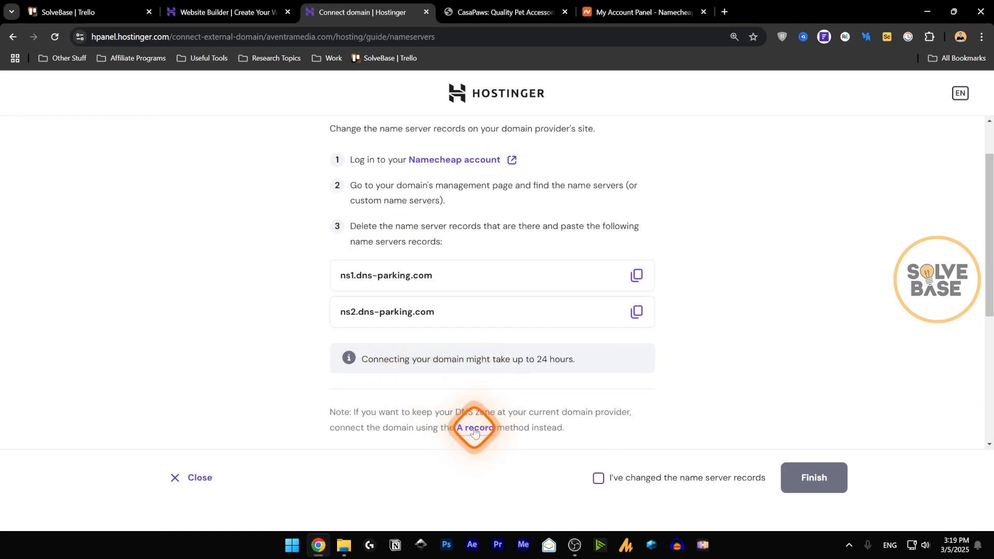
click(475, 429)
scroll(473, 308, down, 2)
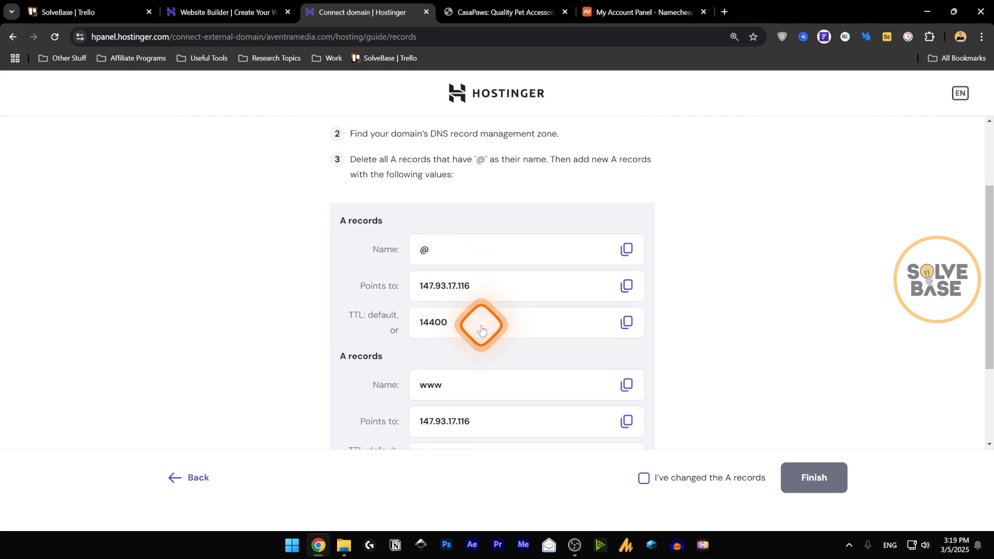
scroll(472, 306, down, 2)
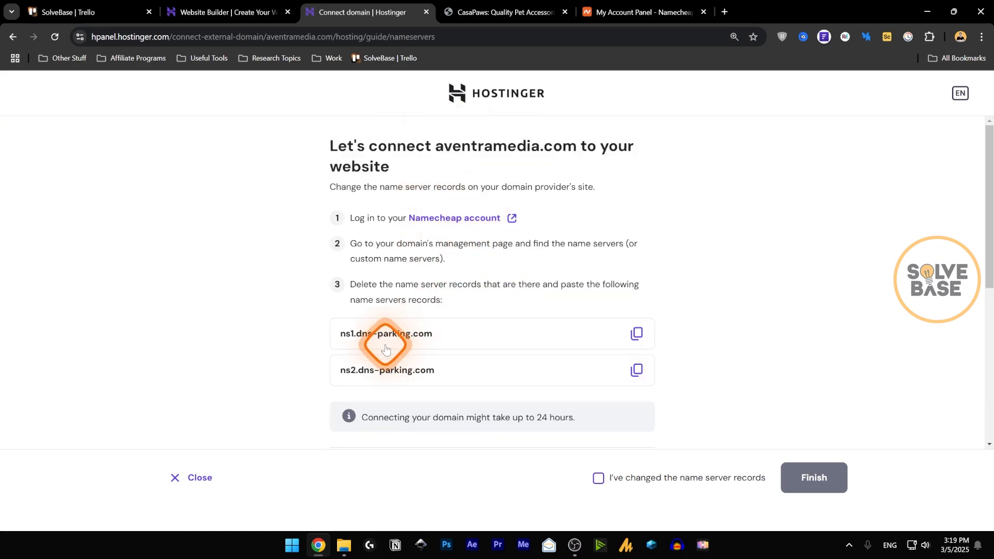
Step: Mark the name server records as changed, copy ns1.dns-parking.com, and open the management page for aventramedia.com at Namecheap
click(599, 479)
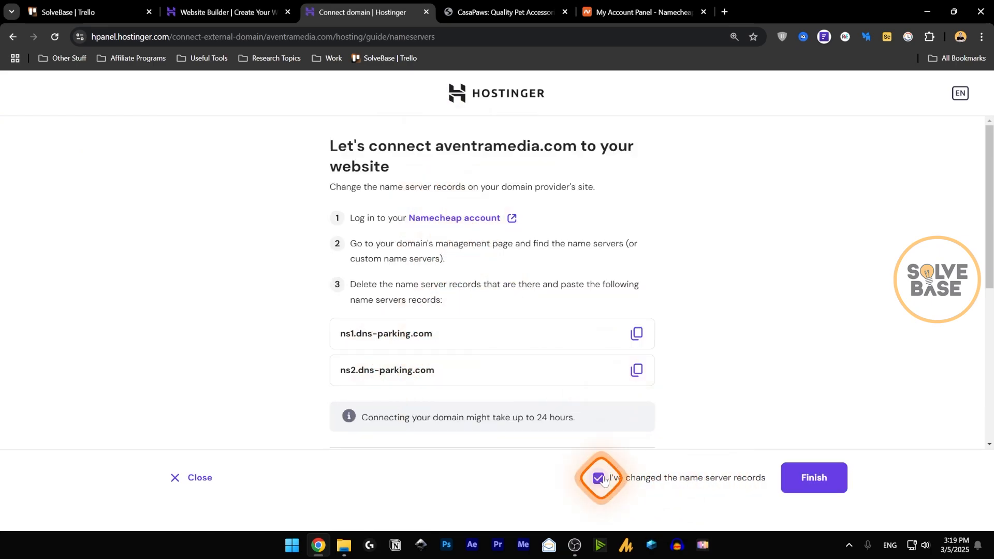
click(636, 333)
click(620, 6)
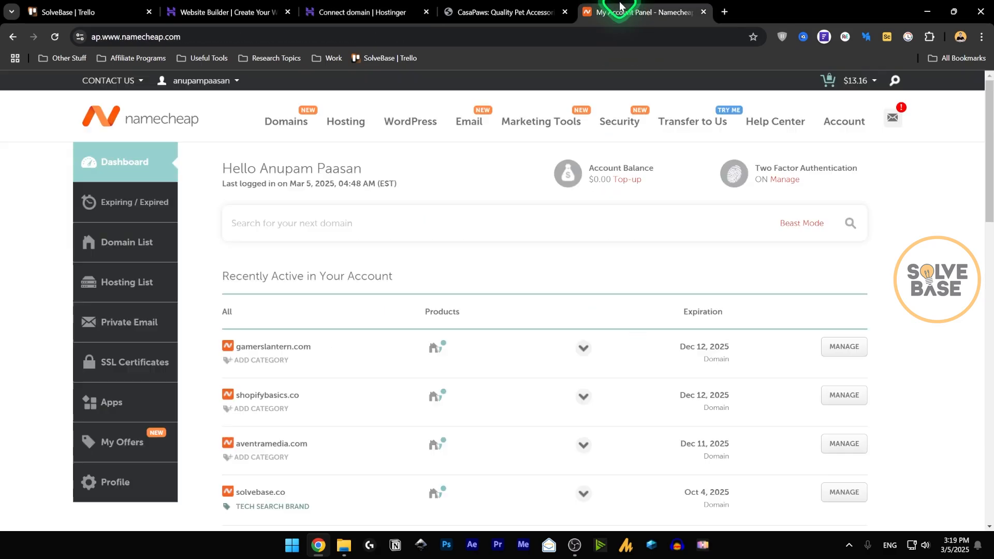
scroll(290, 321, down, 2)
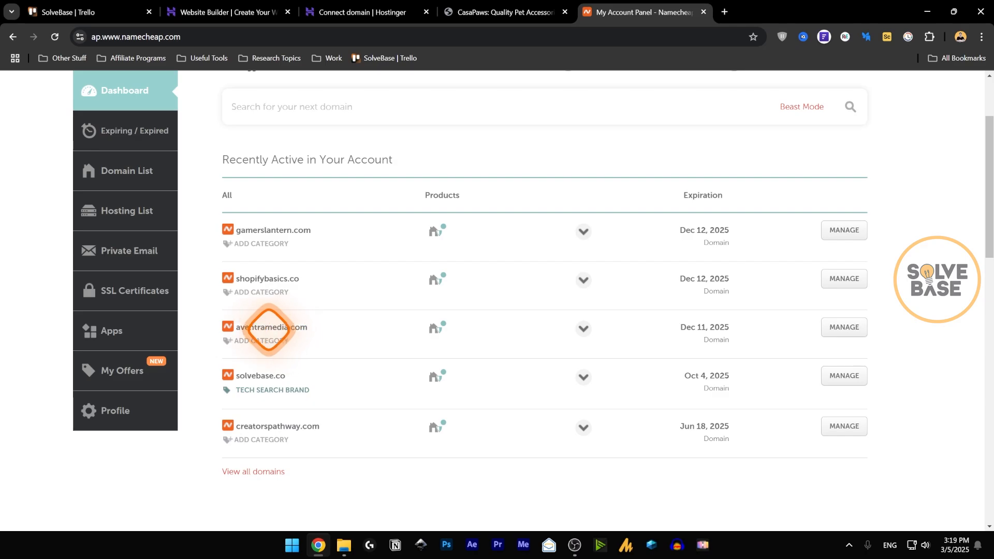
click(823, 334)
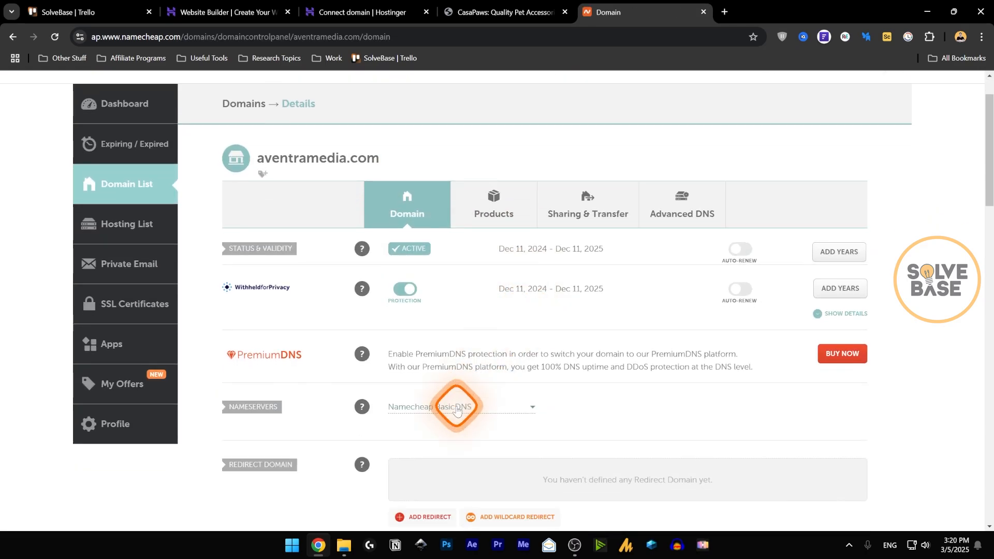
Step: Switch the domain's nameservers to Custom DNS and enter ns1.dns-parking.com as the first nameserver
click(531, 409)
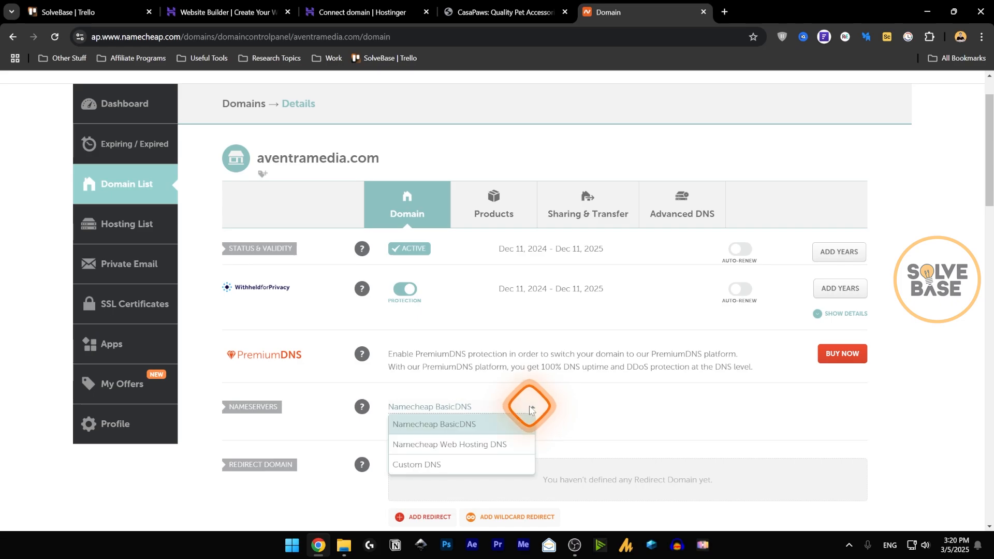
click(443, 466)
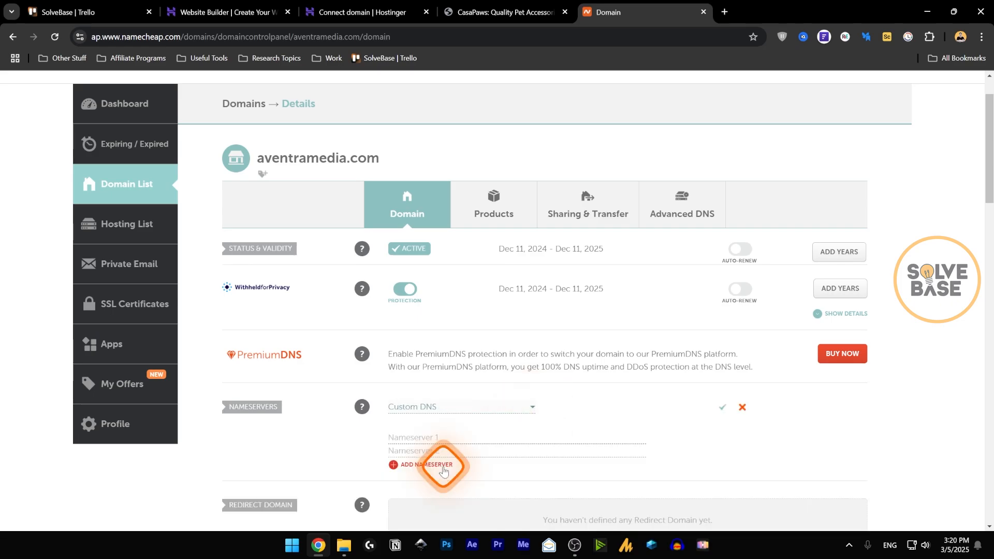
scroll(466, 373, down, 1)
click(432, 380)
key(ctrl+v)
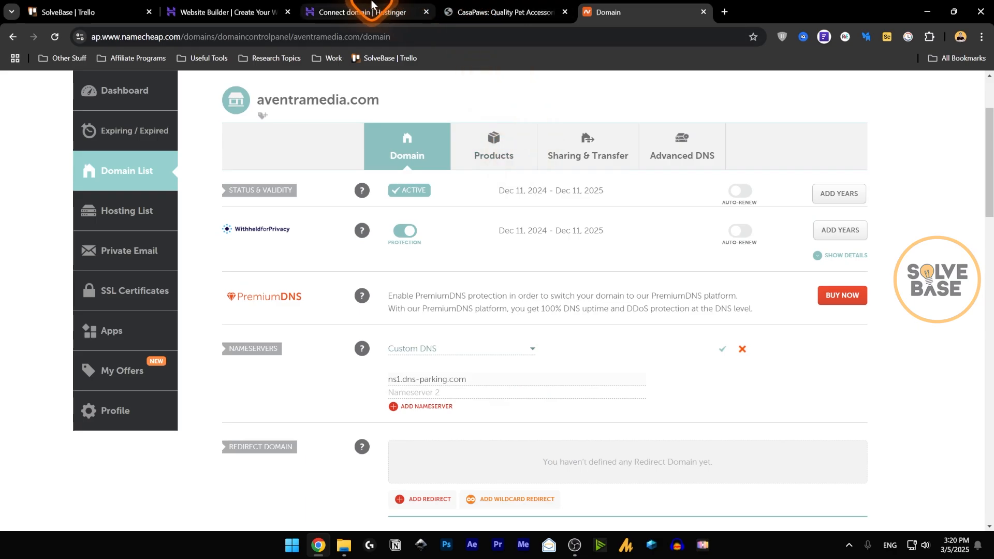
Step: Copy ns2.dns-parking.com from the Hostinger guide, enter it as Namecheap's second nameserver and save the nameserver settings
click(348, 5)
click(637, 371)
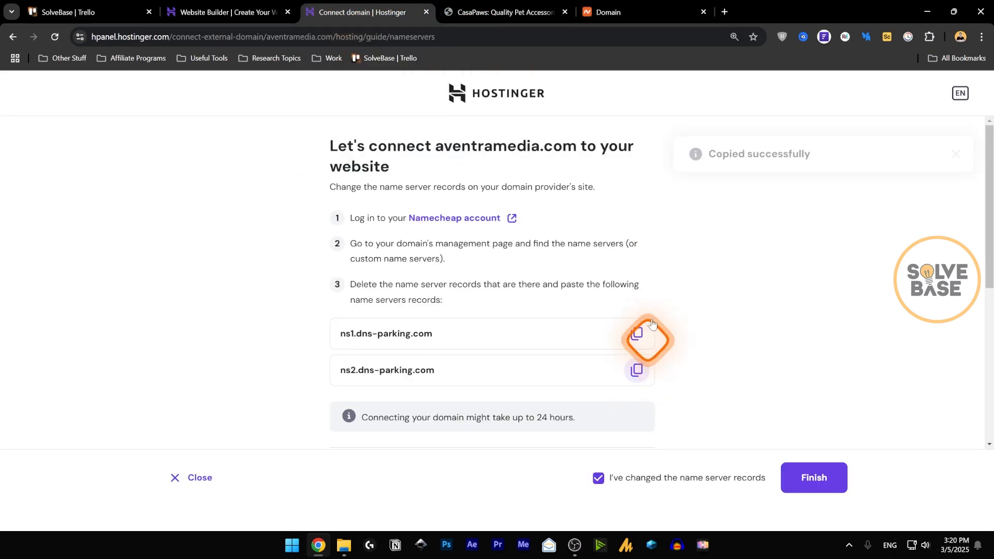
click(642, 6)
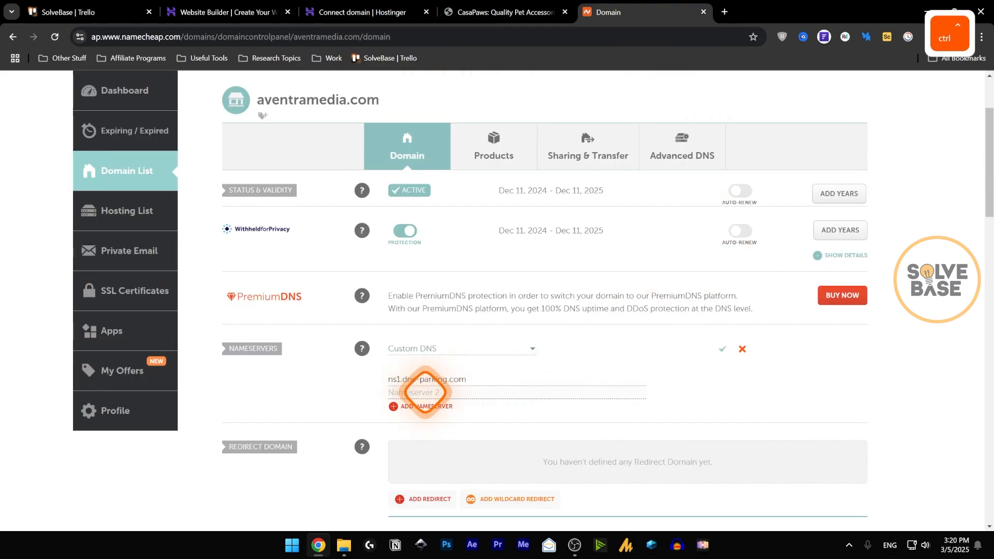
key(ctrl+v)
click(722, 349)
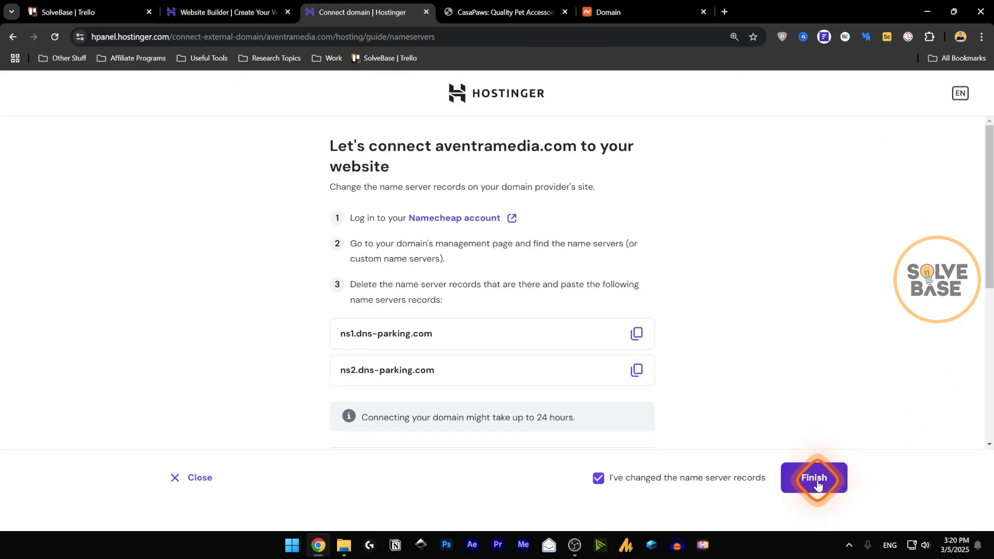
Step: Finish the domain connection guide in Hostinger and return to the websites list
click(817, 482)
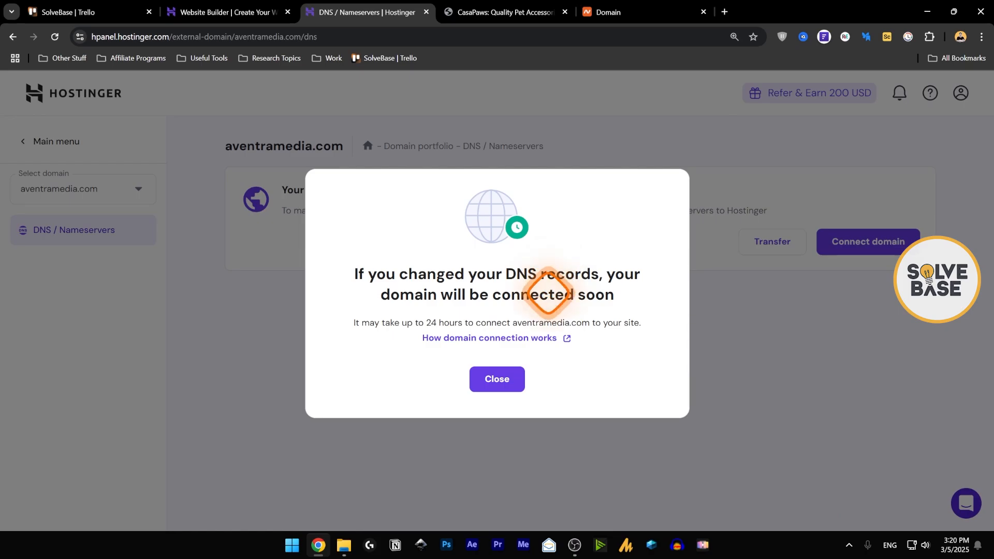
click(497, 379)
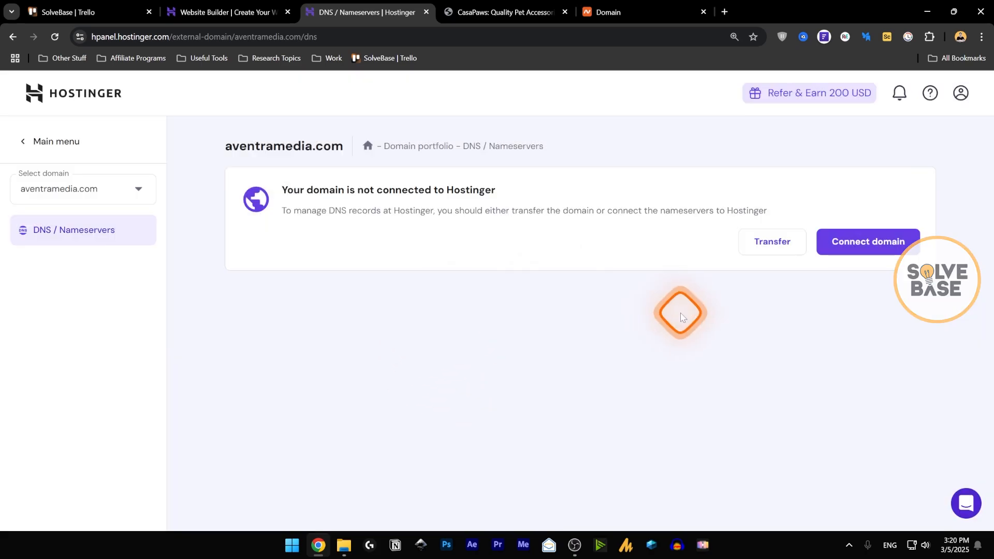
click(367, 146)
click(60, 202)
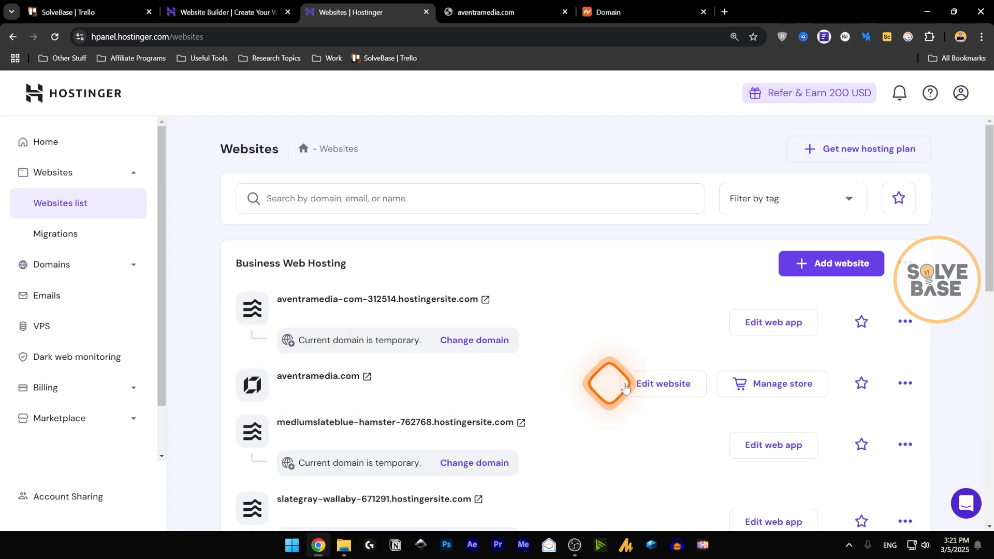
Step: Open the live aventramedia.com site from the websites list, reload it, and close the duplicate browser tab
click(905, 383)
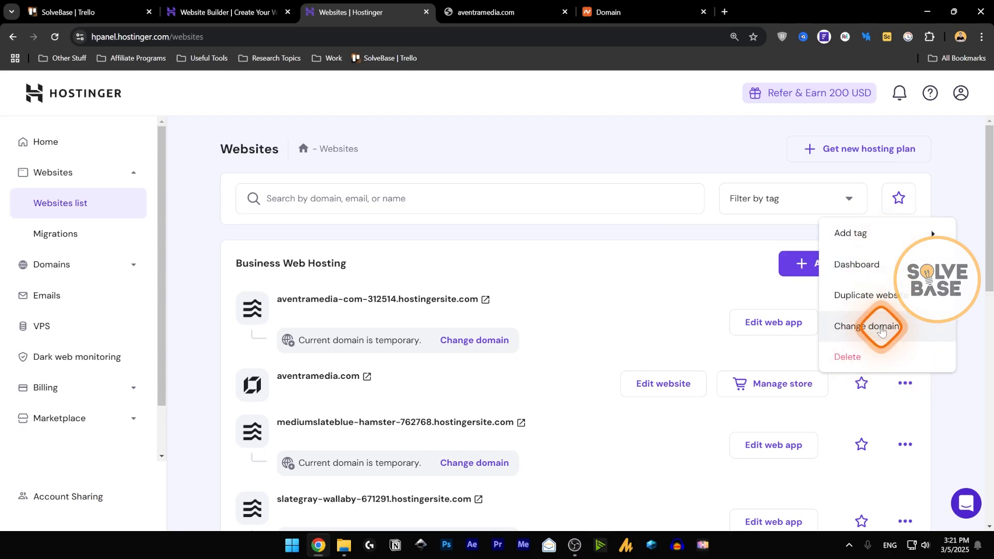
click(335, 382)
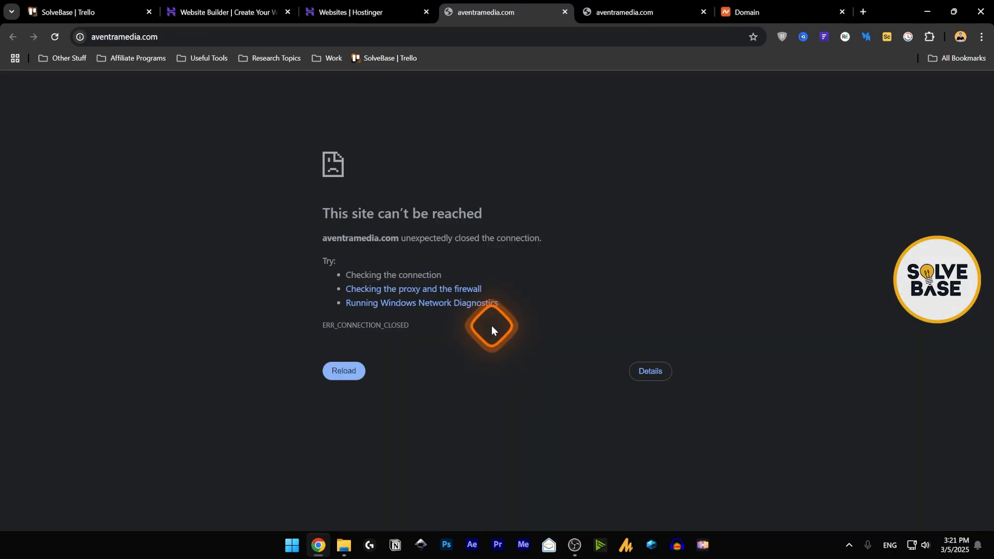
click(335, 372)
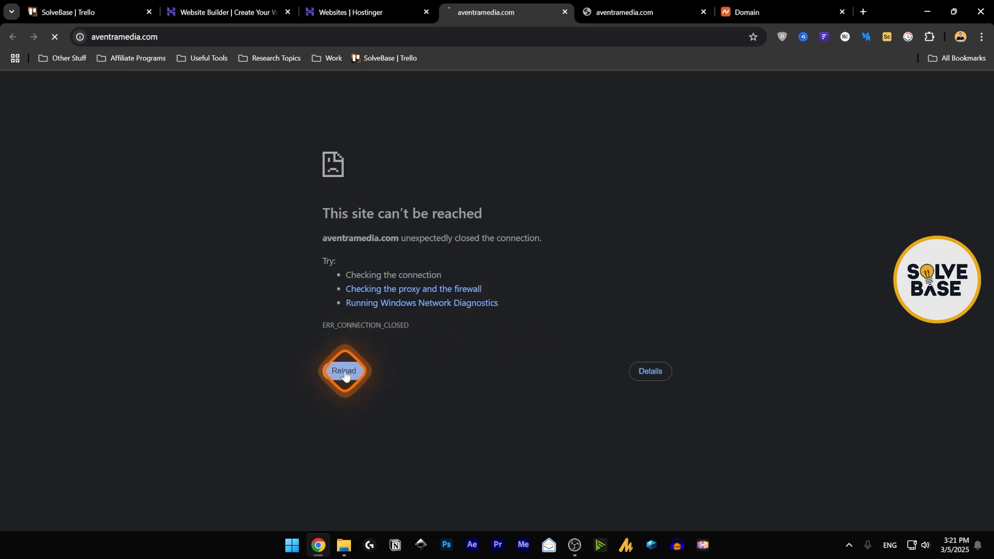
click(697, 15)
Step: Load aventramedia.com in a new incognito window and check the site's connection security information
click(475, 32)
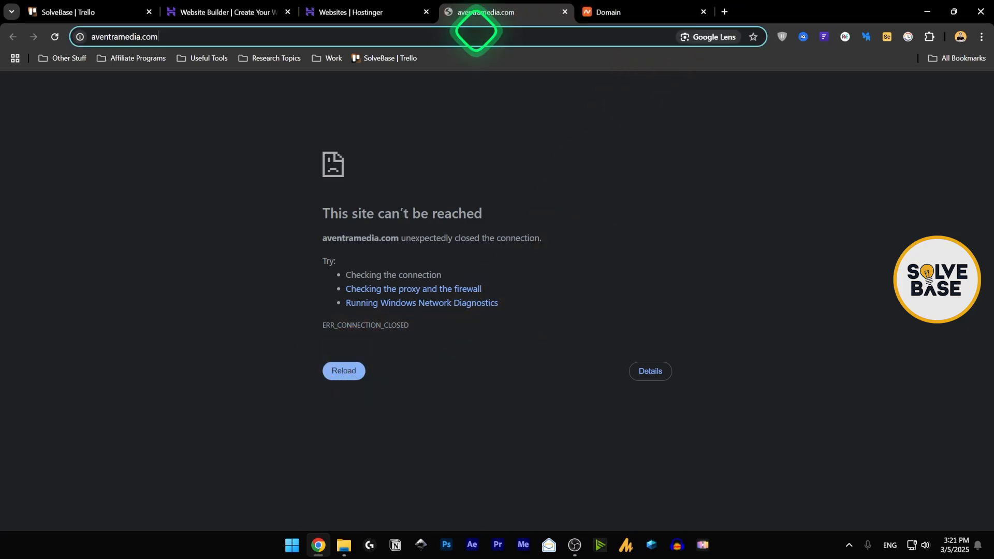
key(BackSpace)
key(Escape)
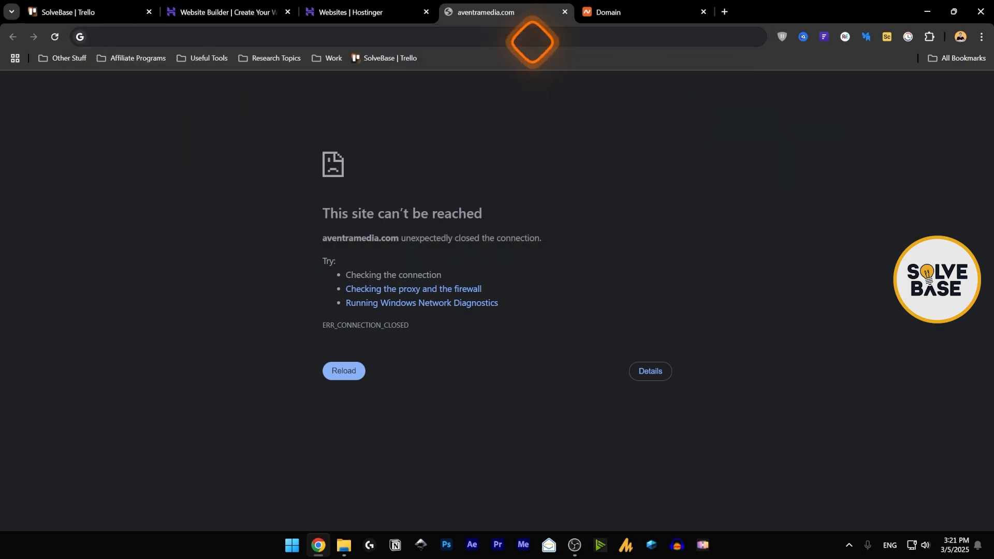
click(982, 37)
click(875, 97)
key(ctrl+v)
key(Return)
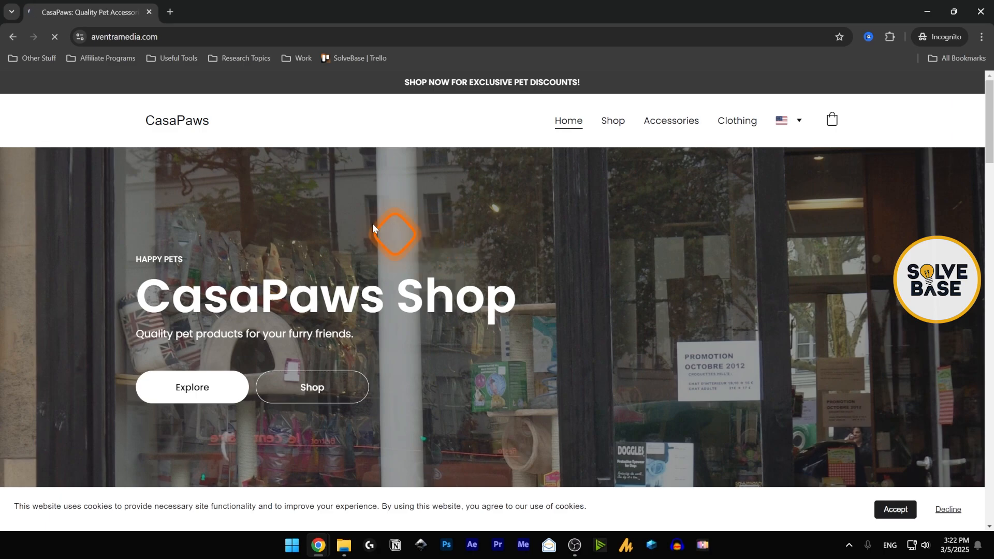
click(80, 37)
click(127, 86)
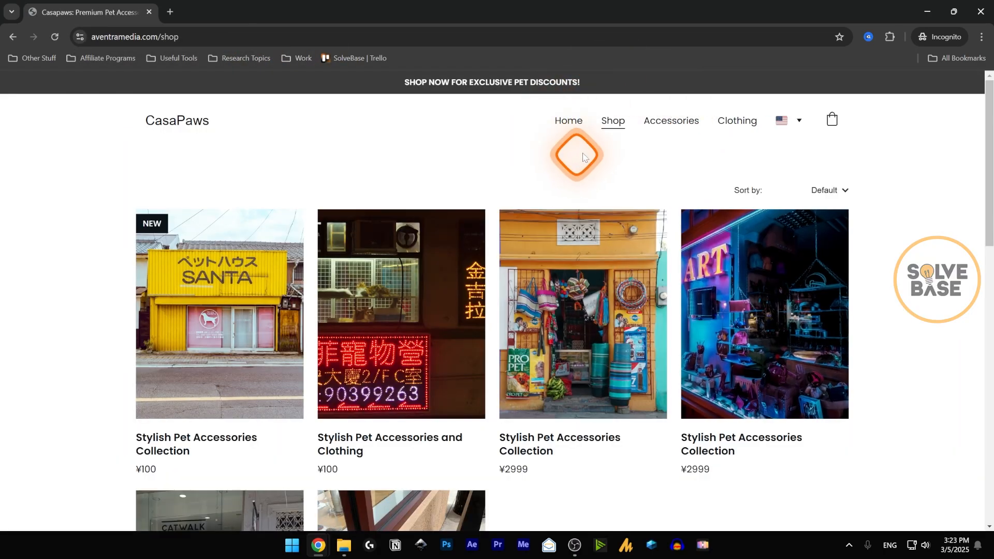
Step: Browse the store's Home, Shop and Clothing pages and open the third product, Stylish Pet Accessories Collection
click(568, 121)
click(602, 122)
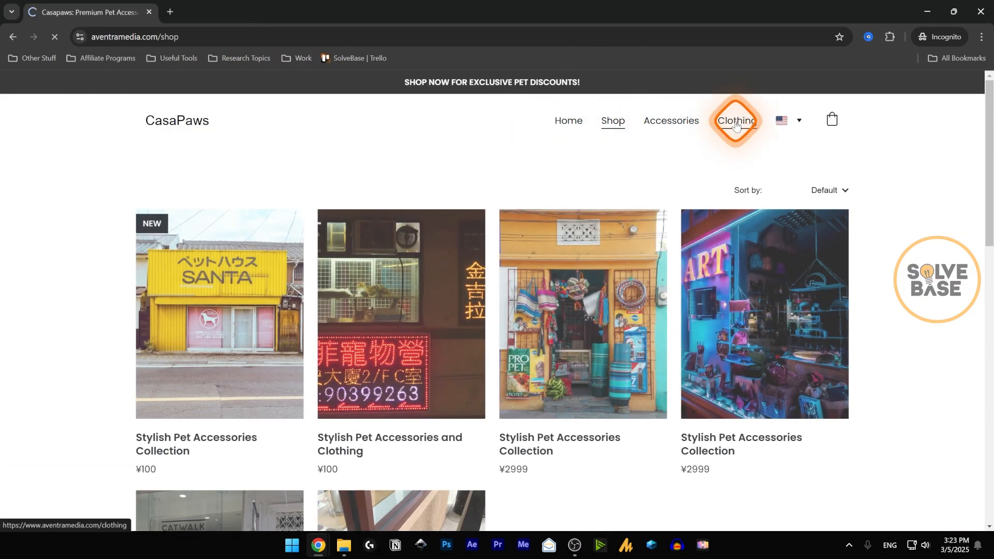
click(736, 123)
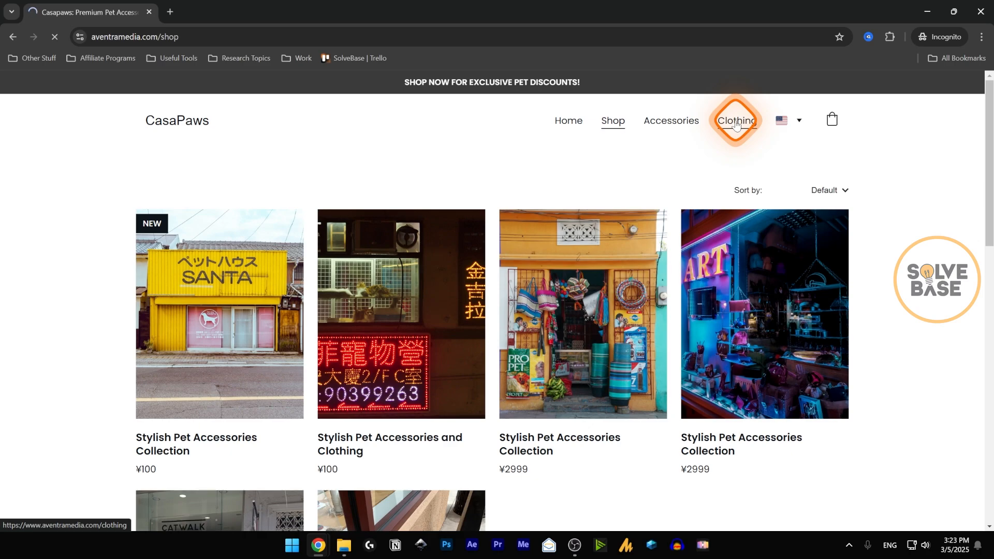
scroll(610, 238, down, 2)
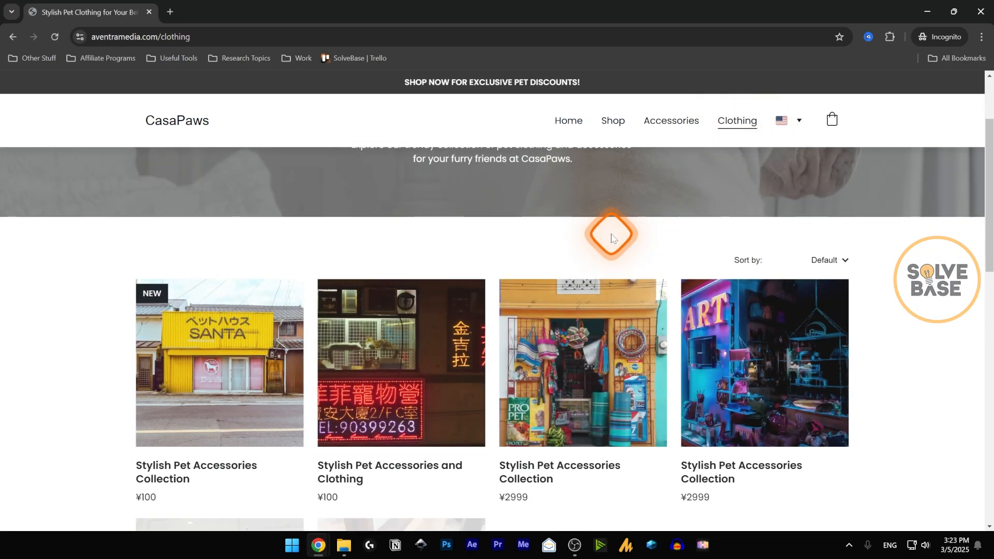
click(593, 374)
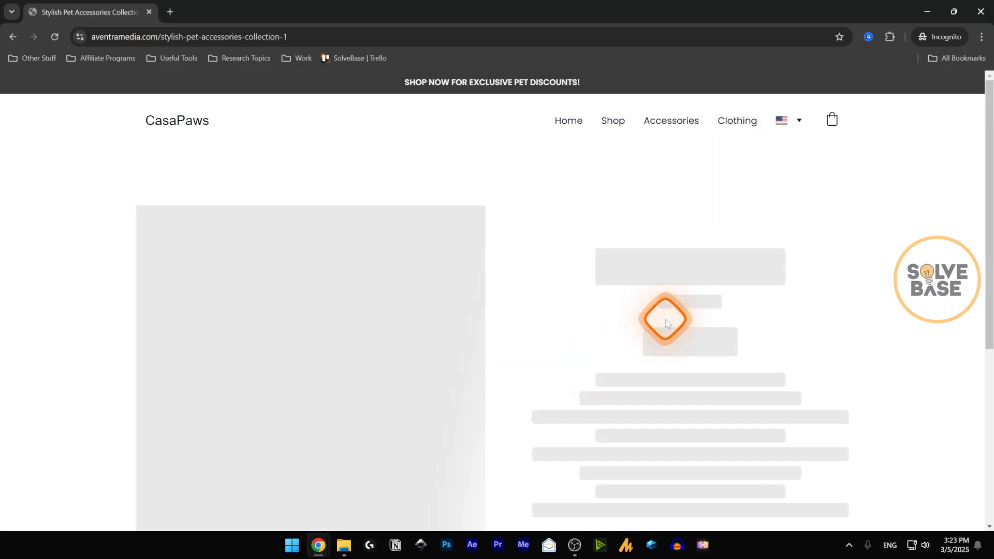
Step: Add the product to the shopping bag, set its quantity to 2 and proceed to checkout
scroll(870, 244, down, 1)
click(682, 308)
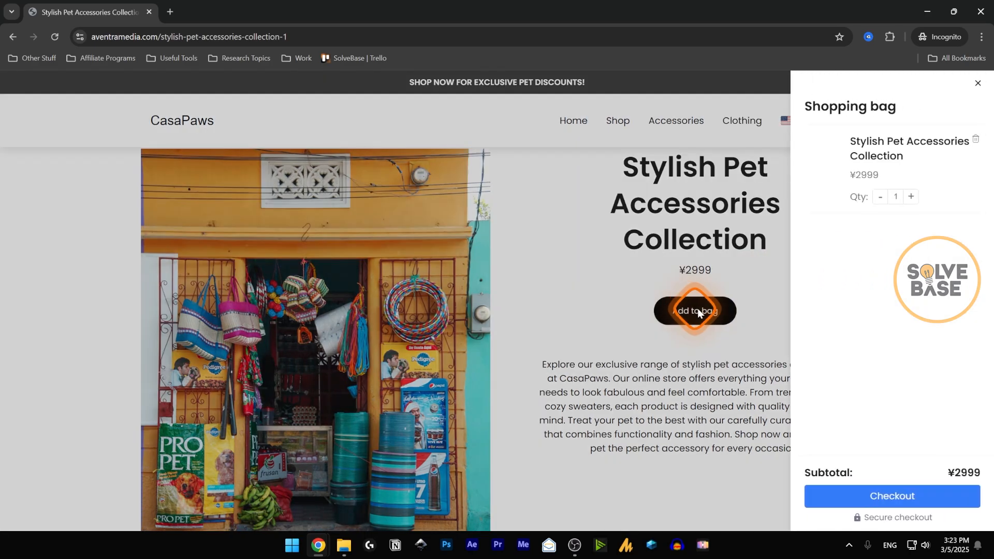
click(927, 213)
click(900, 213)
click(927, 212)
click(902, 213)
click(927, 212)
click(901, 497)
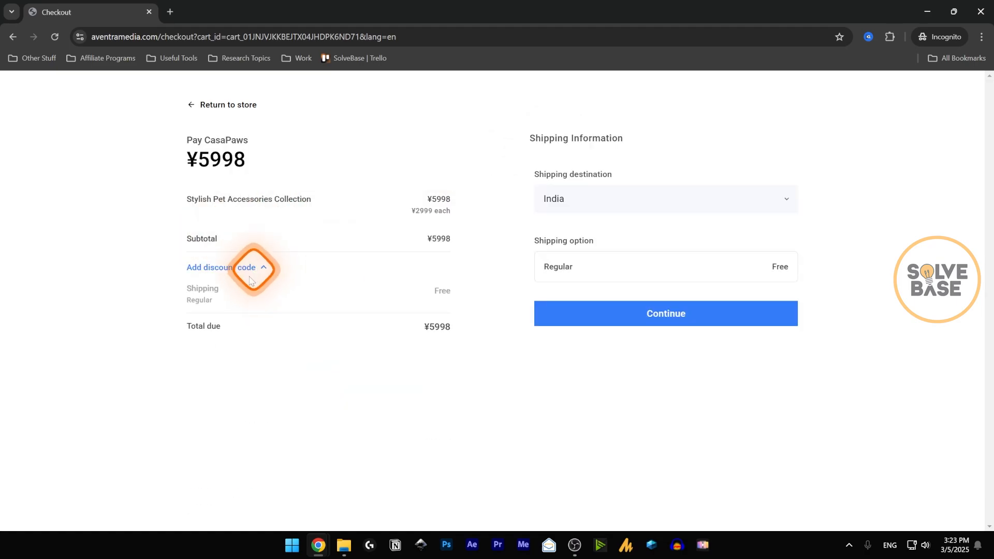
Step: Check the discount code option, then set shipping to United States, Alabama with Express Shipping and continue to the contact information
click(256, 267)
click(257, 268)
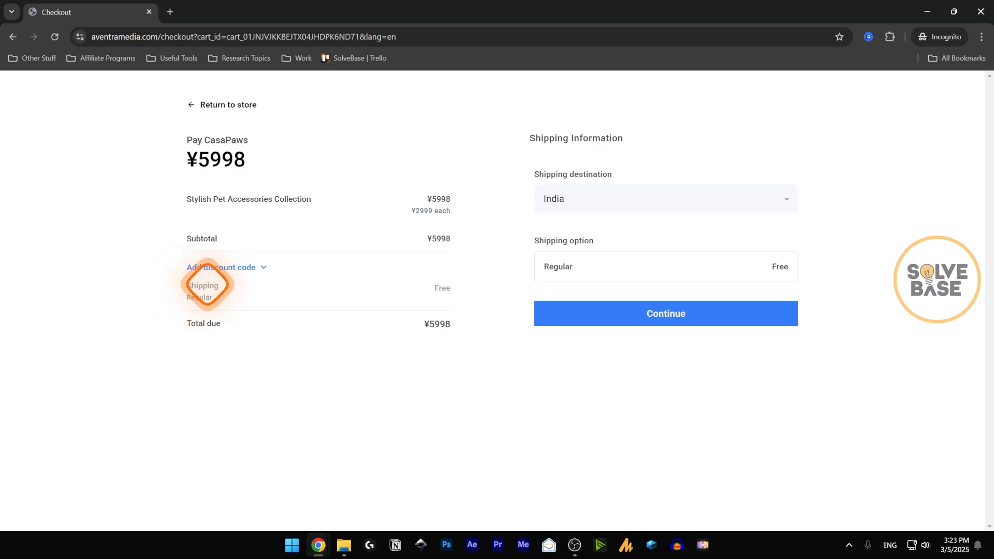
click(548, 208)
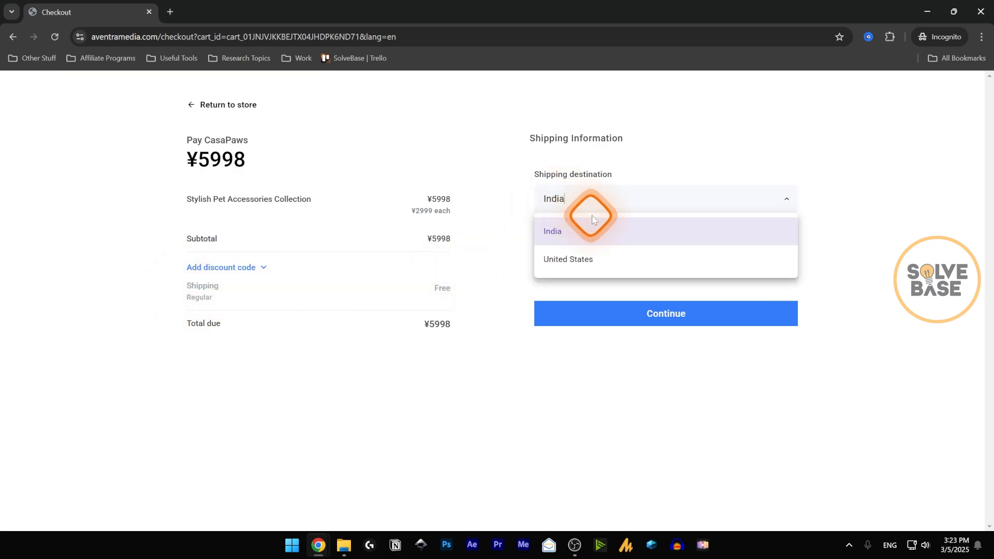
click(568, 257)
click(586, 258)
click(570, 285)
click(589, 354)
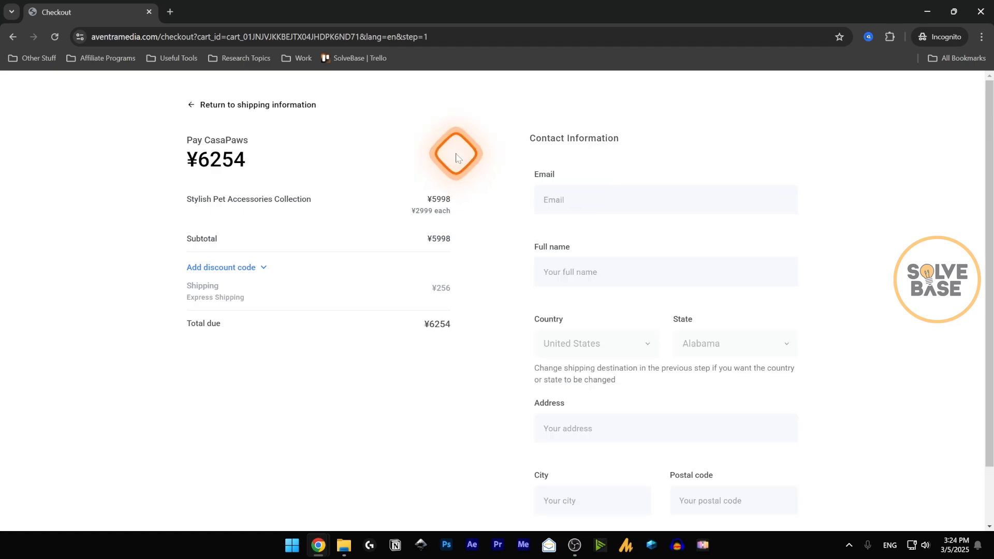
Step: Look over the contact information form, return to the store and check the shopping bag contents
scroll(511, 218, down, 2)
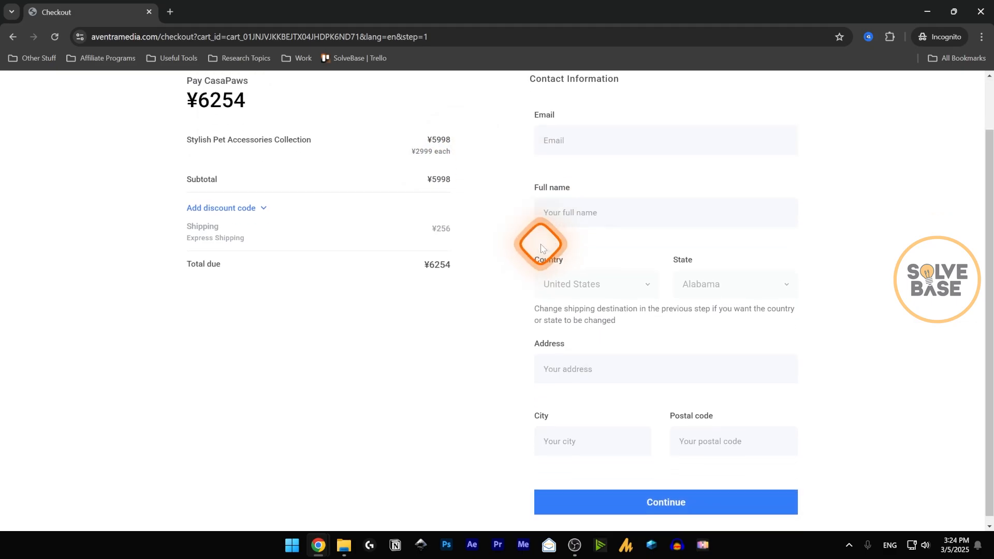
scroll(492, 306, up, 2)
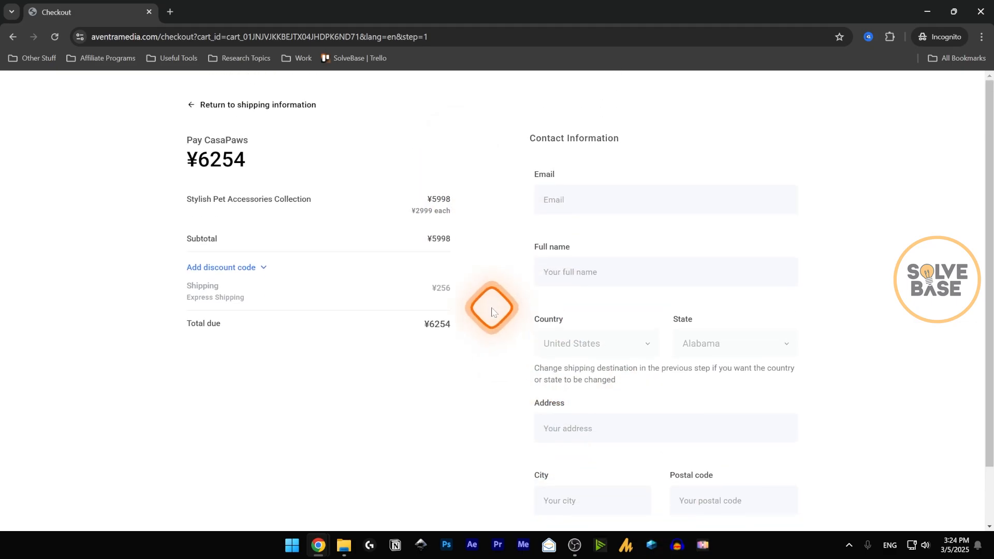
click(200, 102)
click(197, 102)
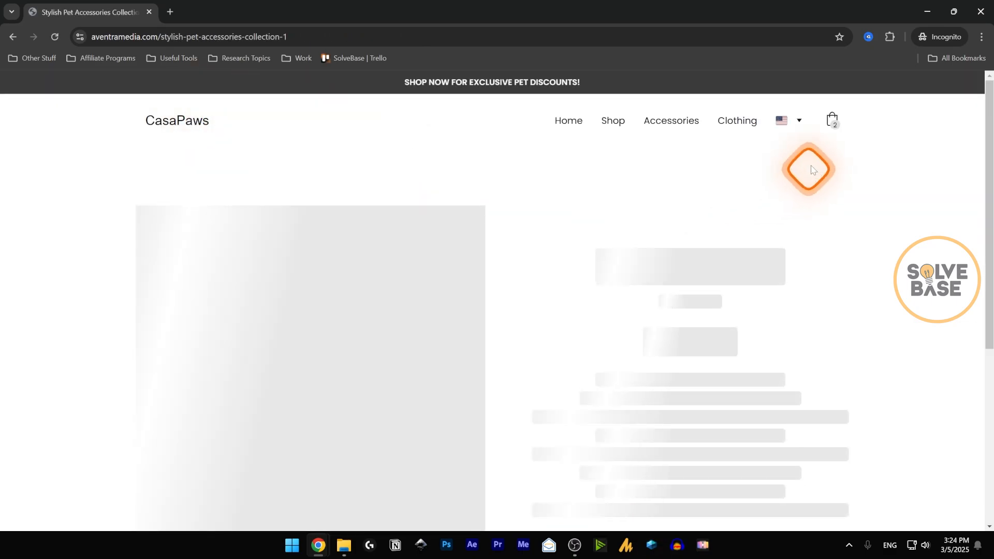
click(831, 121)
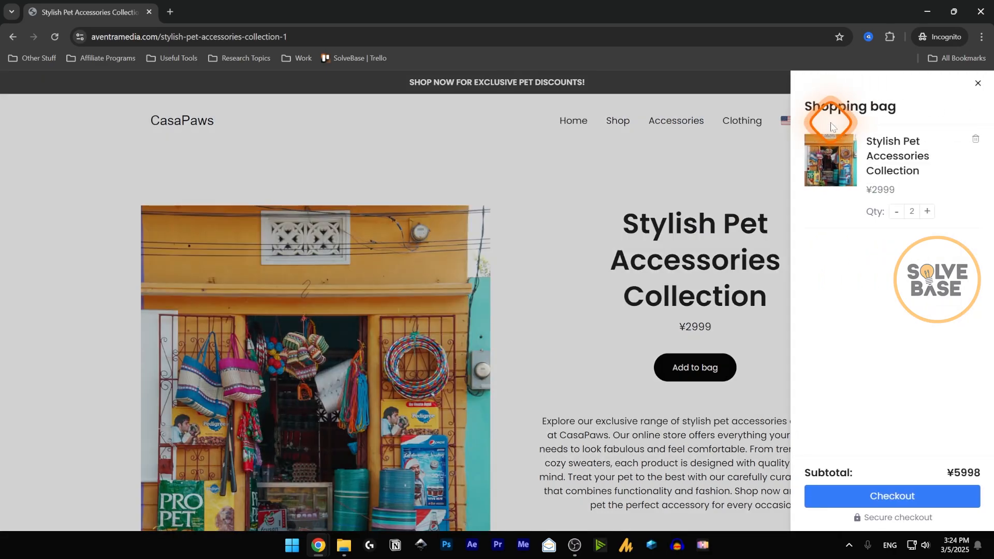
click(682, 95)
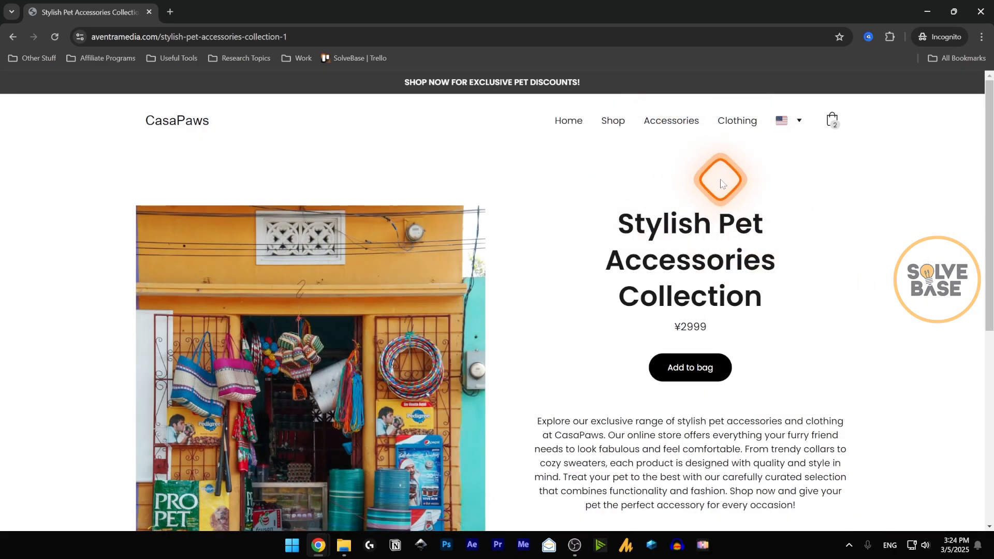
Step: Test the site's language switcher by changing to Arabic (JO), back to English (US), and to Arabic again
click(800, 122)
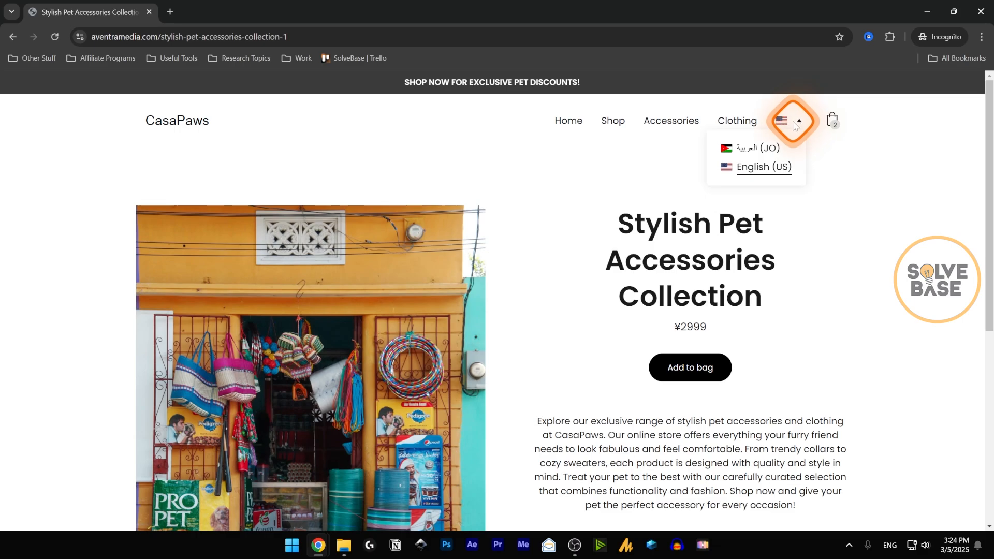
click(758, 149)
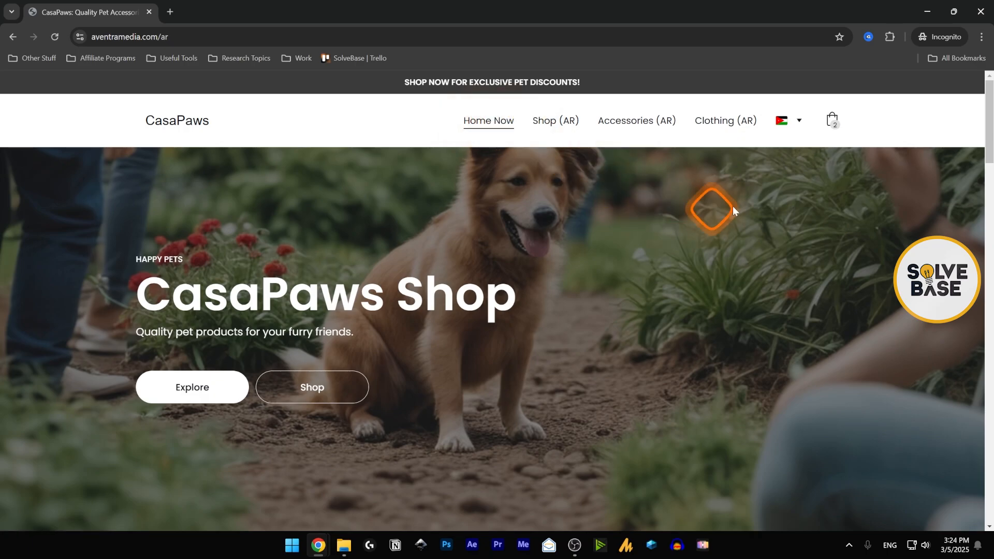
click(789, 122)
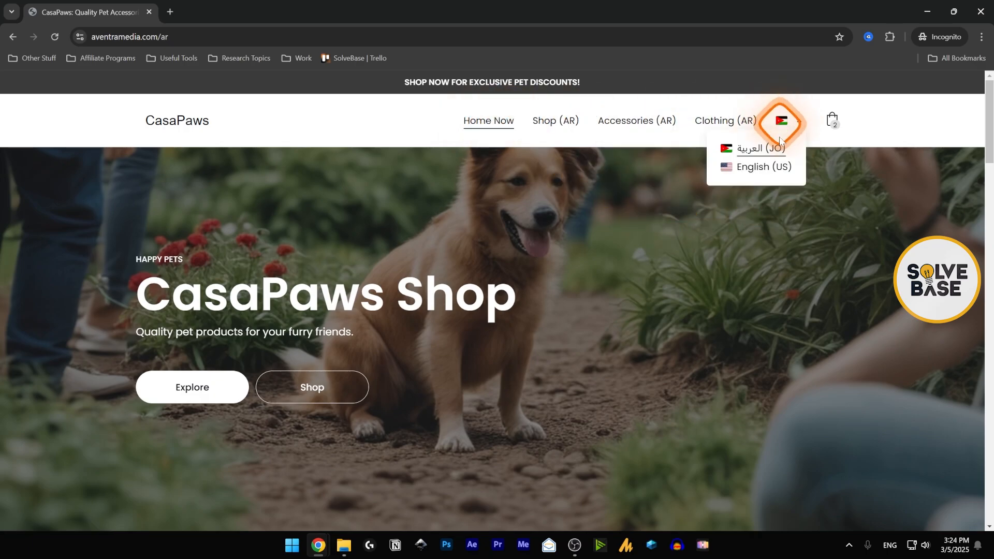
click(756, 169)
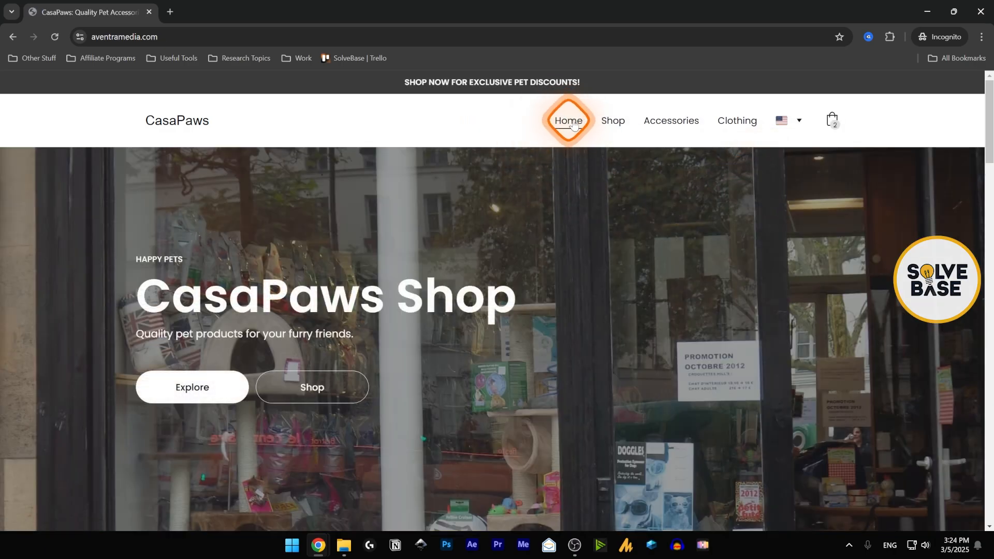
click(788, 123)
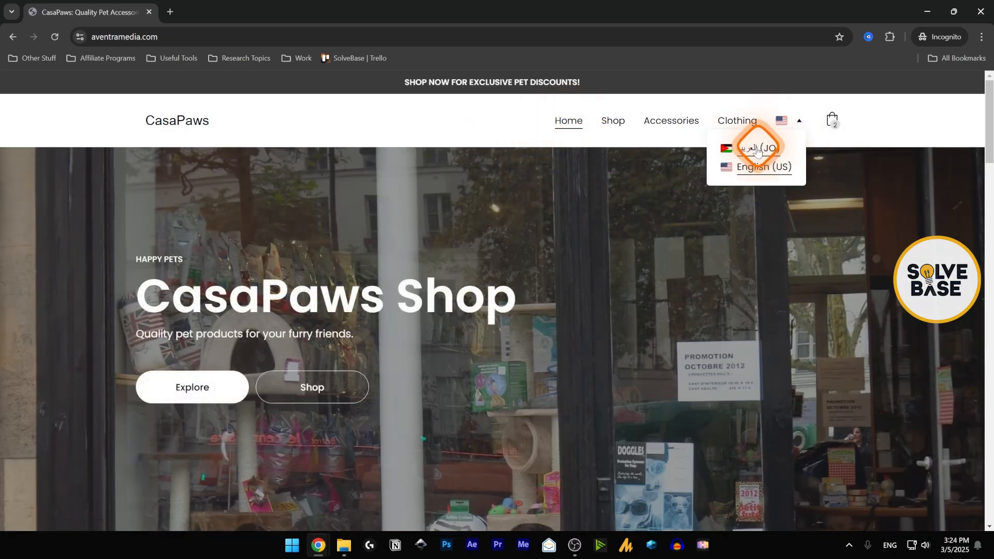
click(757, 149)
click(782, 119)
click(766, 149)
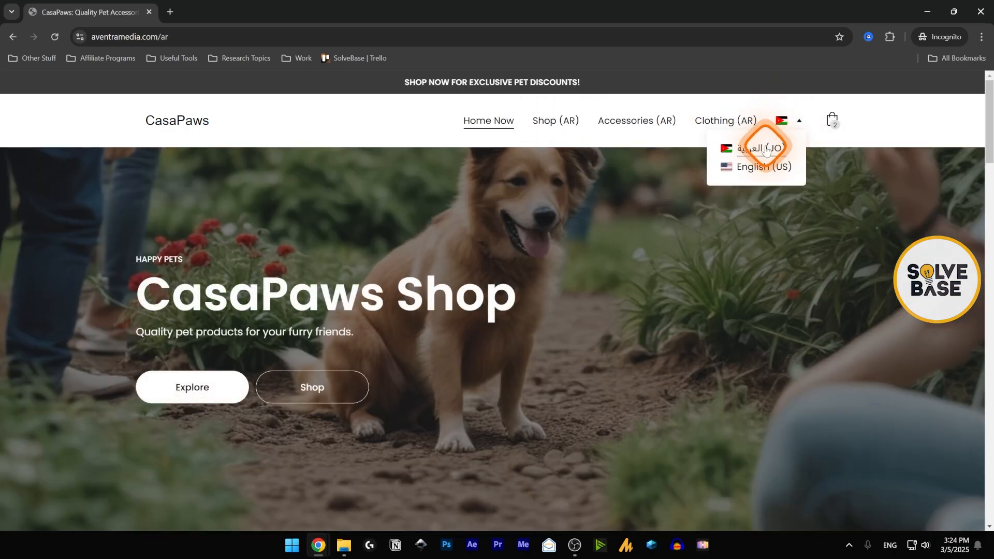
click(480, 188)
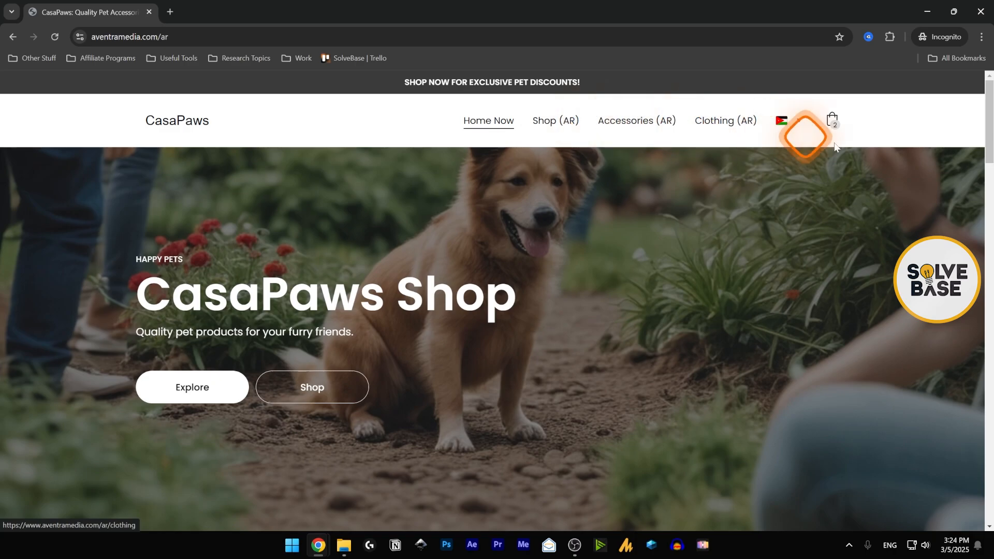
Step: Switch to Hostinger's website builder page and review the Premium and Business Website Builder plans
drag(989, 123, 989, 306)
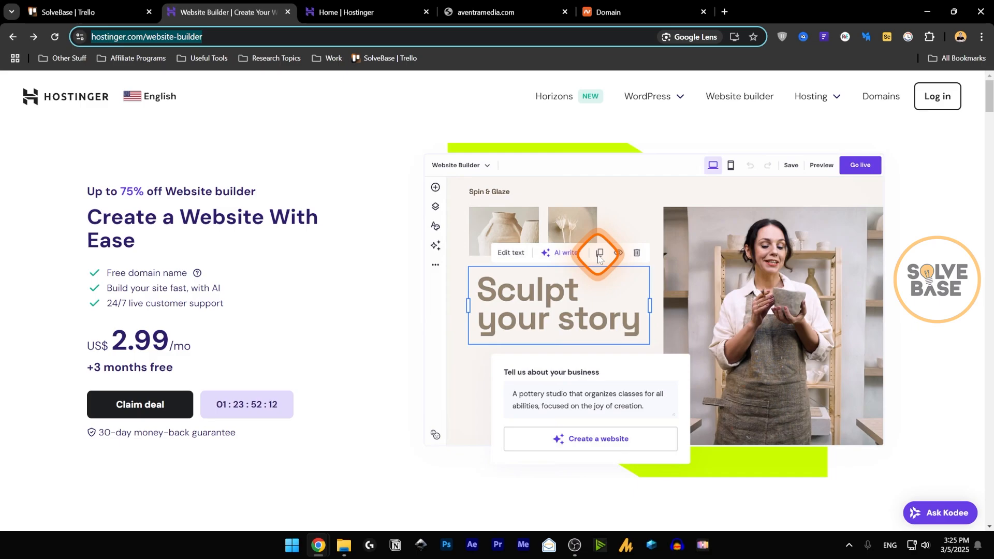
scroll(444, 236, down, 10)
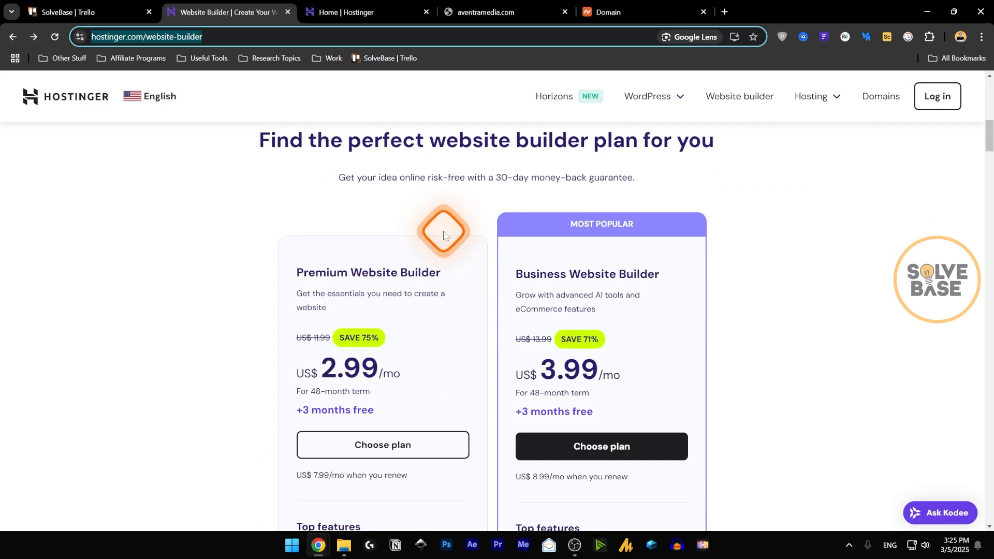
scroll(444, 236, down, 2)
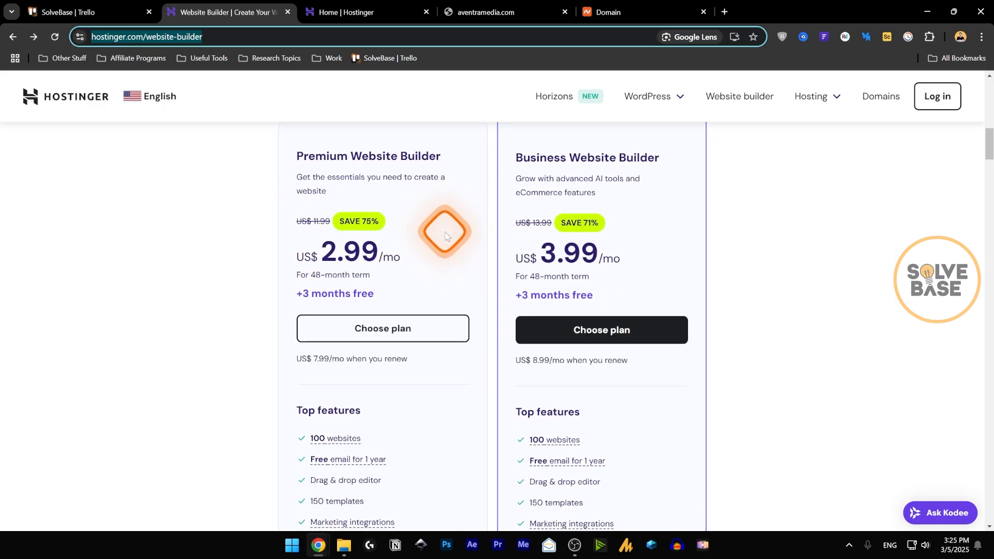
scroll(445, 236, up, 12)
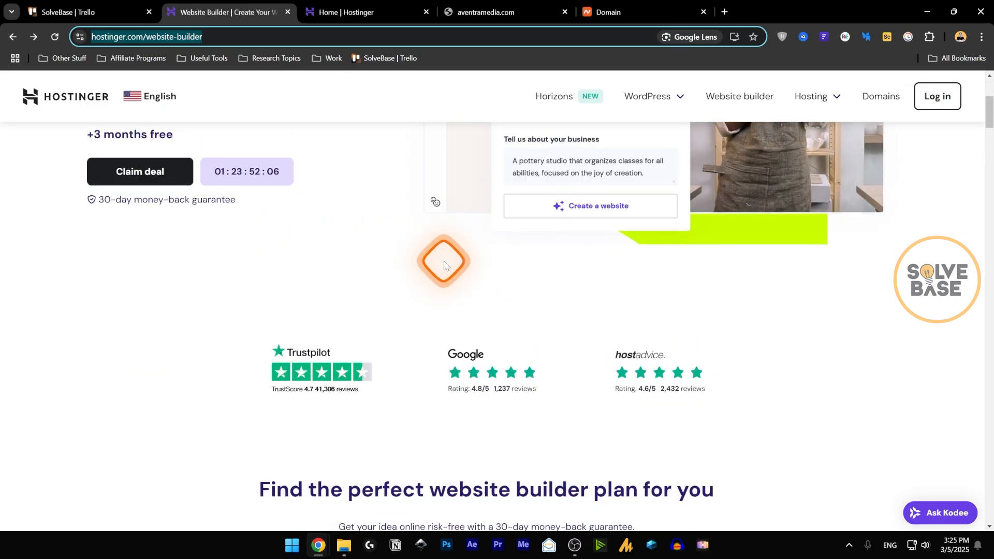